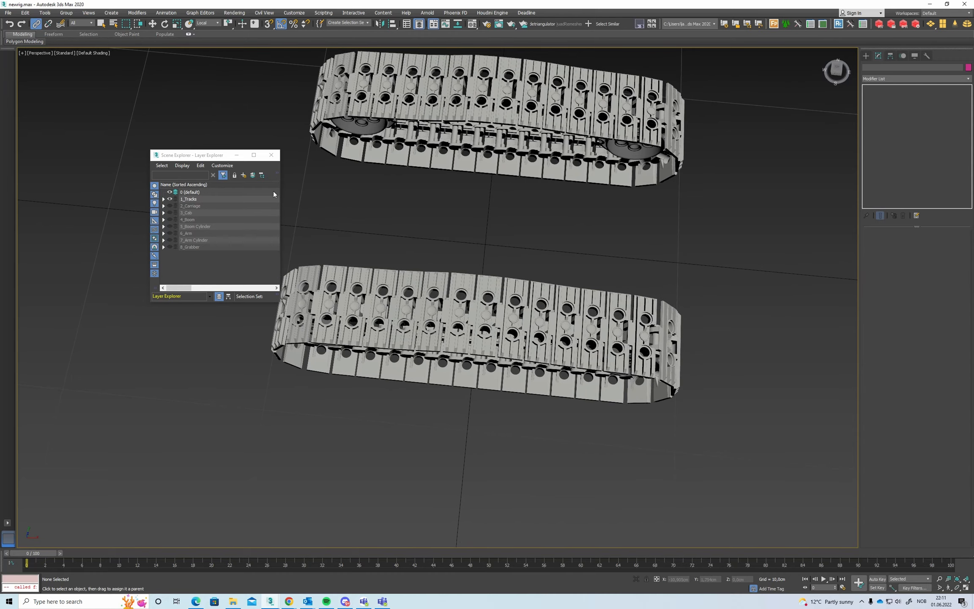
- Unhide the 2_Carriage, 3_Cab and 4_Boom layers in the Layer Explorer
click(169, 206)
middle_drag(487, 232, 494, 200)
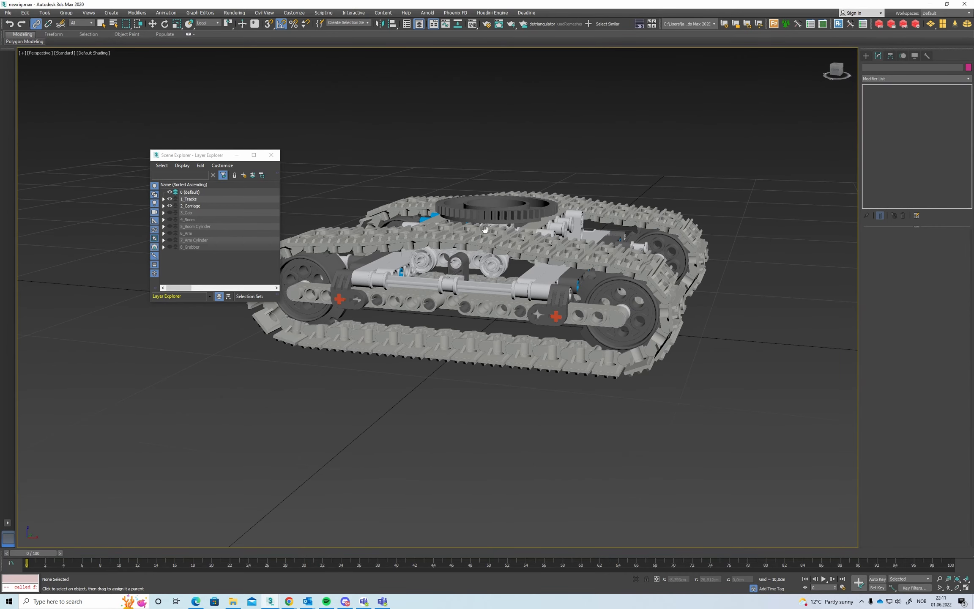
click(170, 206)
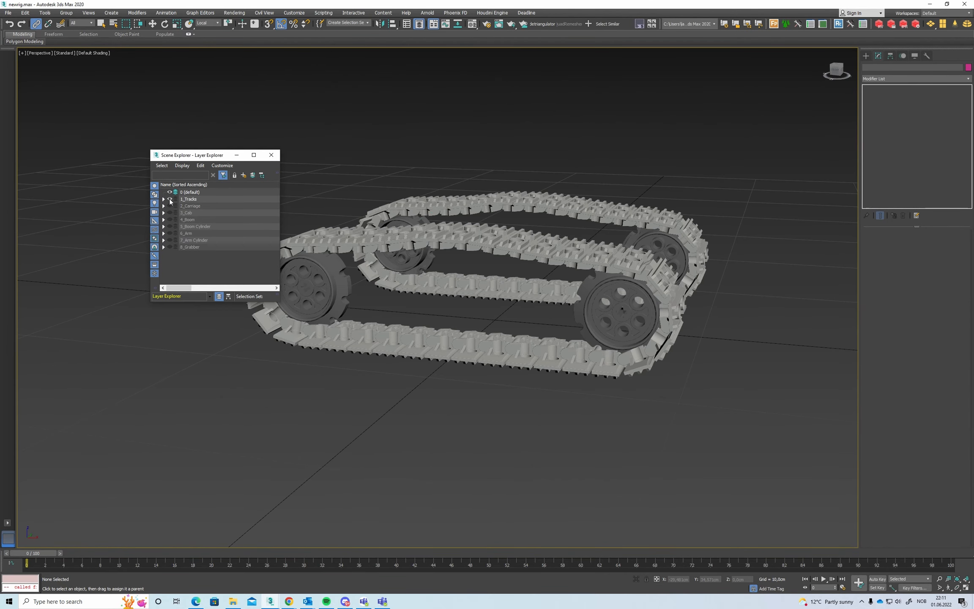
click(170, 205)
click(170, 213)
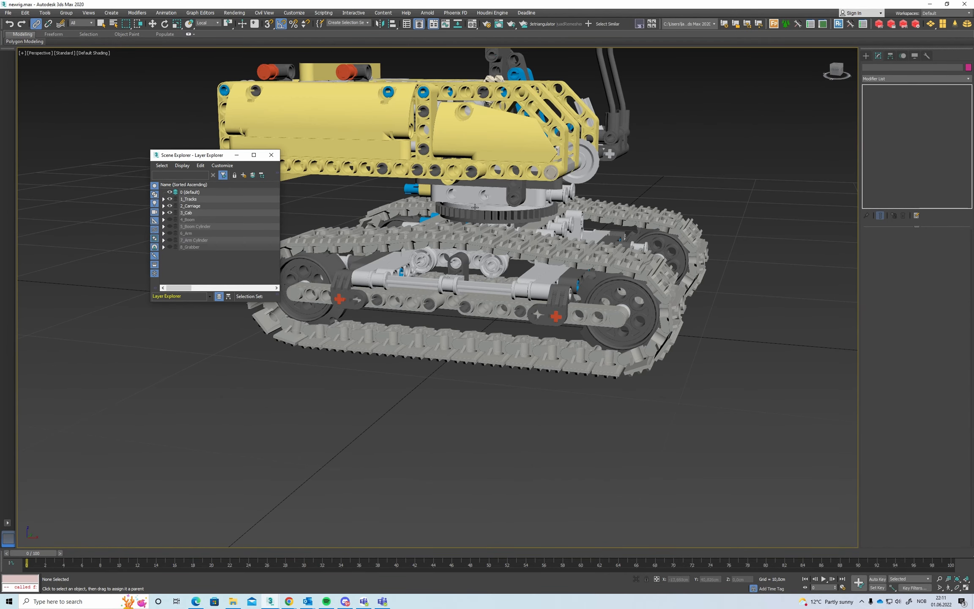
key(z)
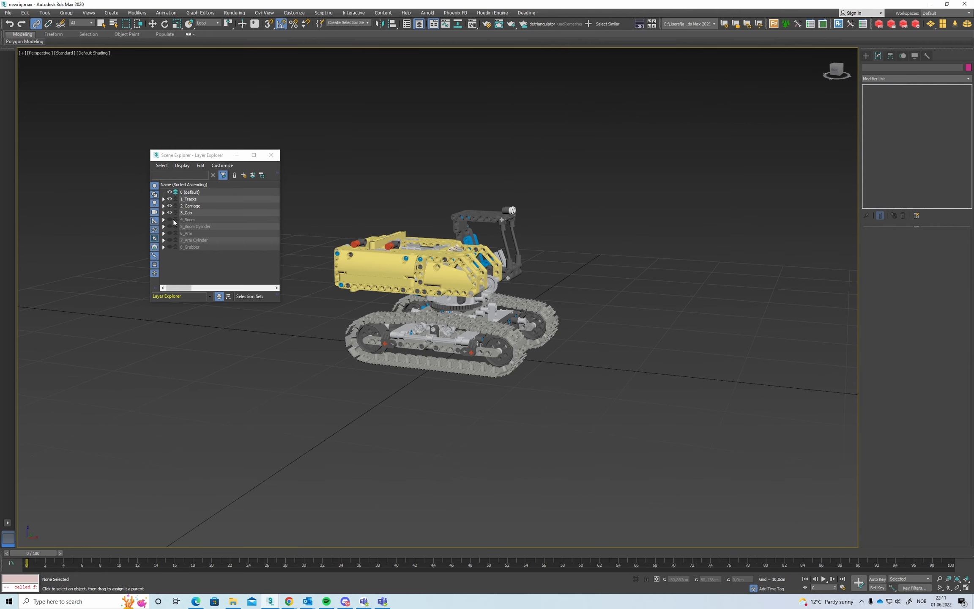
click(169, 219)
middle_drag(401, 178, 297, 250)
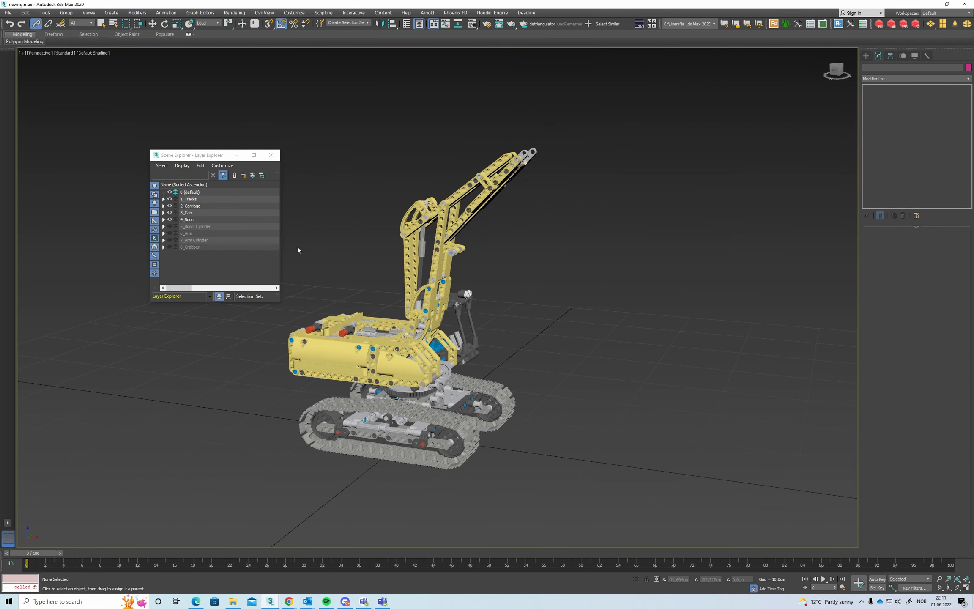
- Unhide the remaining layers 5_Boom Cylinder, 6_Arm, 7_Arm Cylinder and 8_Grabber
click(170, 226)
click(170, 226)
click(170, 226)
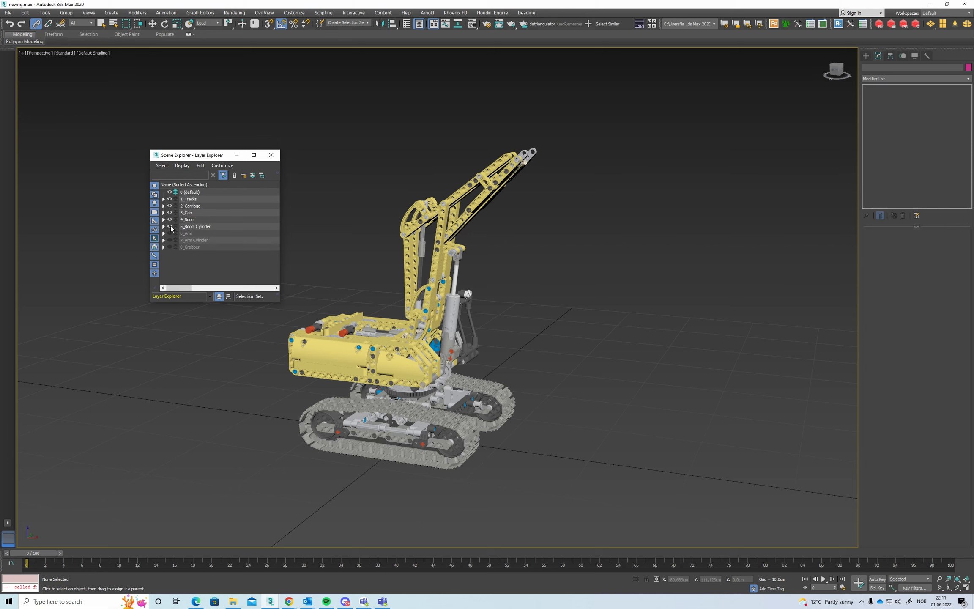
click(170, 234)
click(169, 240)
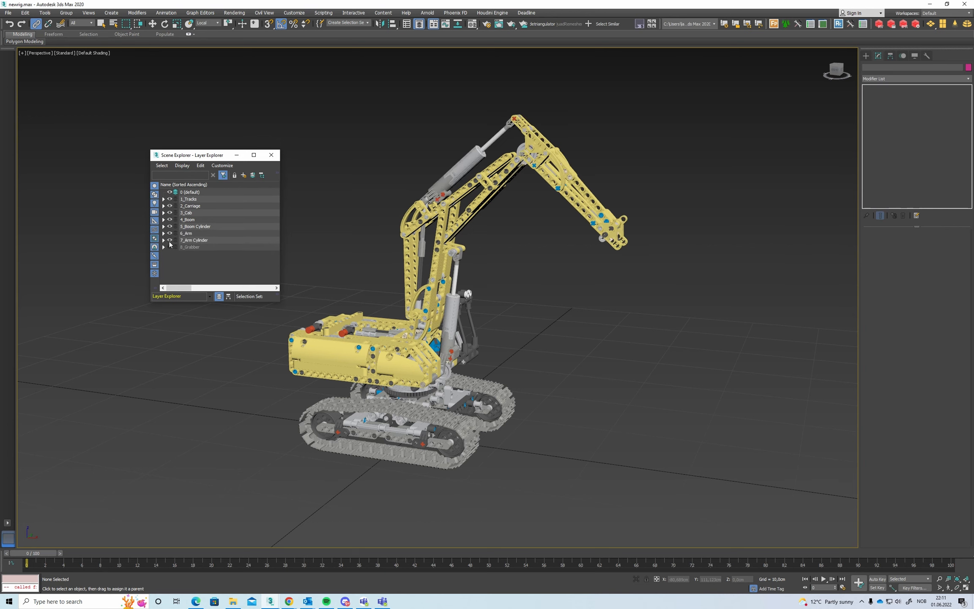
click(169, 248)
middle_drag(473, 300, 473, 255)
middle_drag(618, 151, 656, 228)
middle_drag(451, 217, 487, 184)
- Create a Point helper displayed as a 10 cm box on the ground beside the excavator's tracks
click(866, 56)
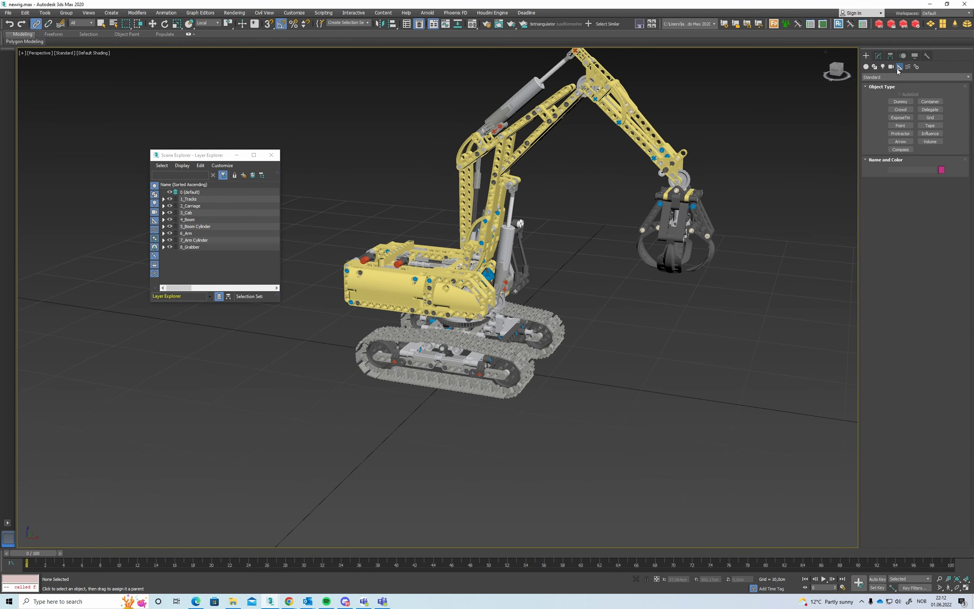
click(900, 125)
alt+middle_drag(602, 217, 582, 232)
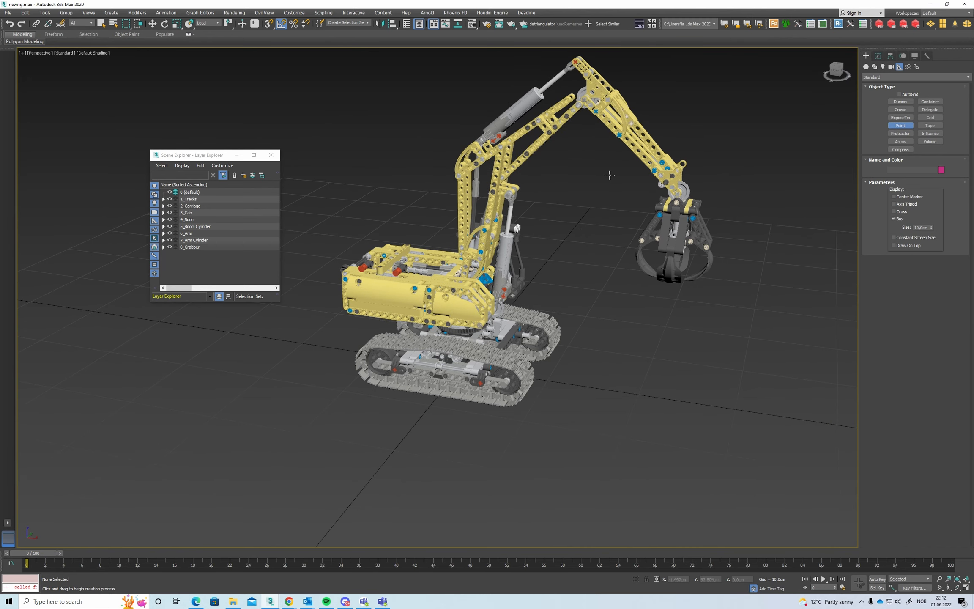
alt+middle_drag(596, 192, 582, 251)
click(573, 364)
- Name the new helper Point_IK_Cab and set its color to yellow
click(915, 169)
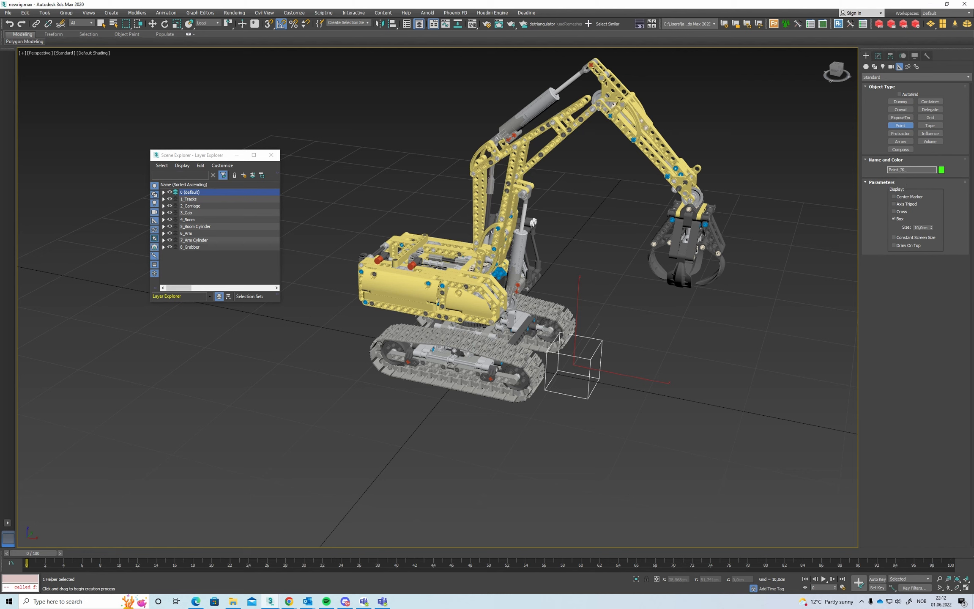
text(_IK_Cab)
key(Return)
click(939, 169)
click(365, 289)
click(472, 313)
- Align the Point_IK_Cab helper center to center with the turntable between the cab and the carriage
key(w)
scroll(464, 296, up, 5)
alt+middle_drag(554, 291, 497, 262)
alt+middle_drag(644, 167, 649, 188)
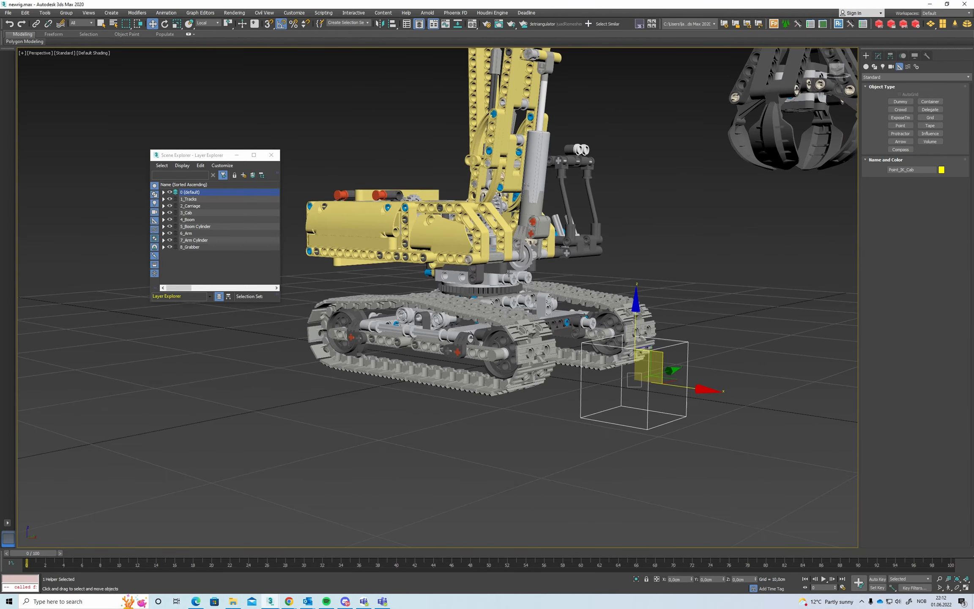
scroll(523, 268, up, 5)
key(alt+a)
click(494, 271)
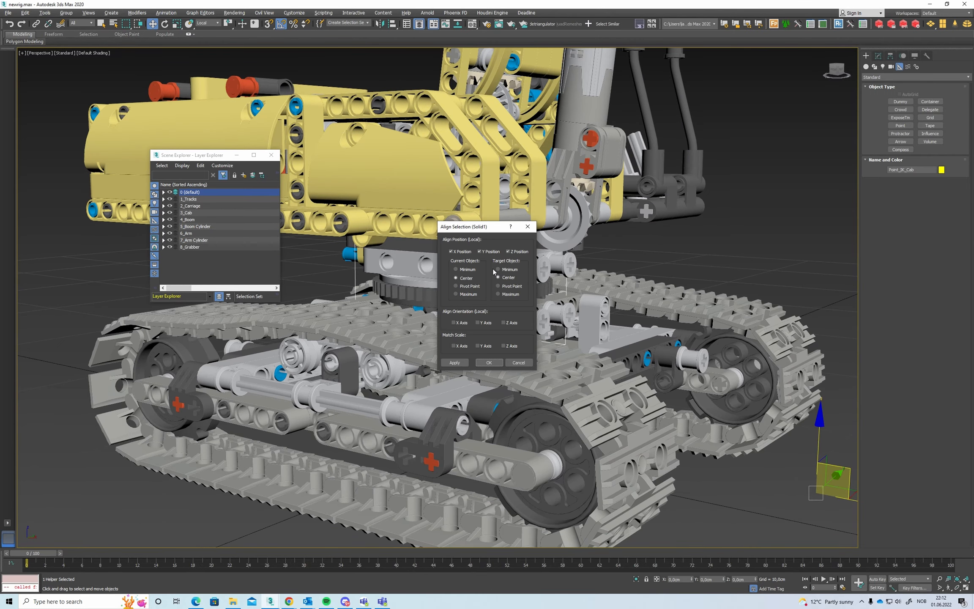
click(491, 362)
scroll(431, 282, up, 6)
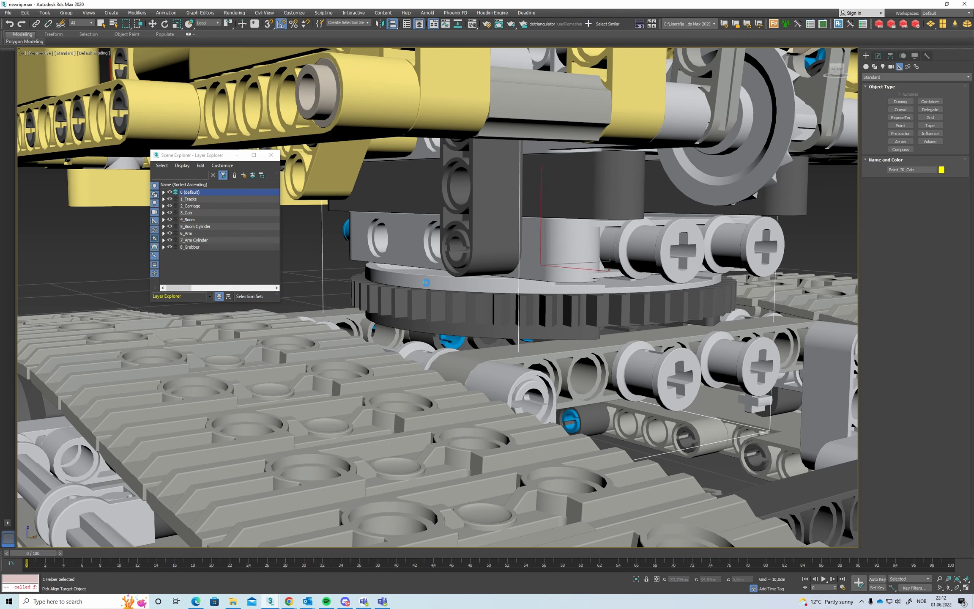
click(490, 362)
scroll(517, 330, up, 3)
scroll(518, 330, down, 10)
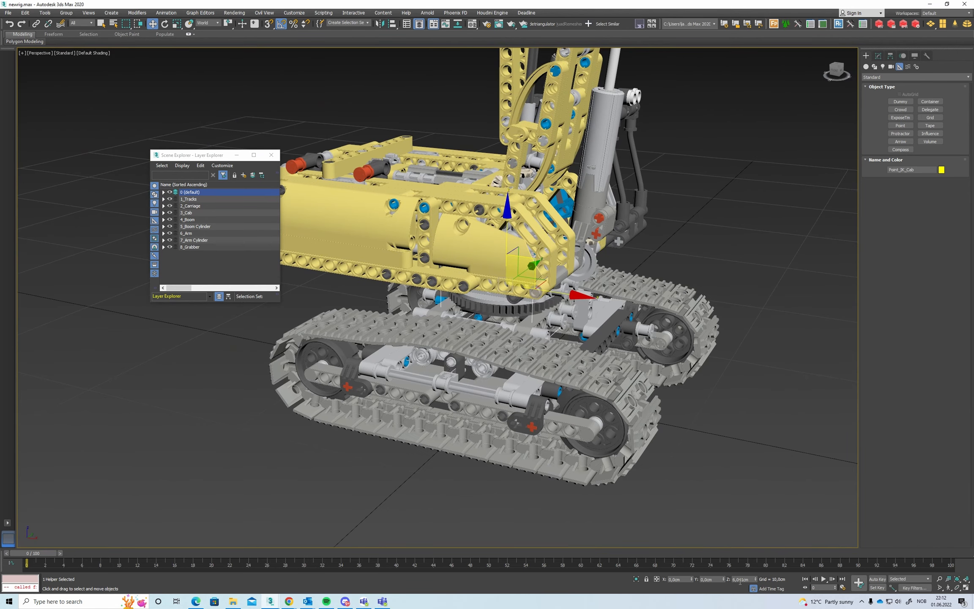
alt+middle_drag(591, 399, 401, 354)
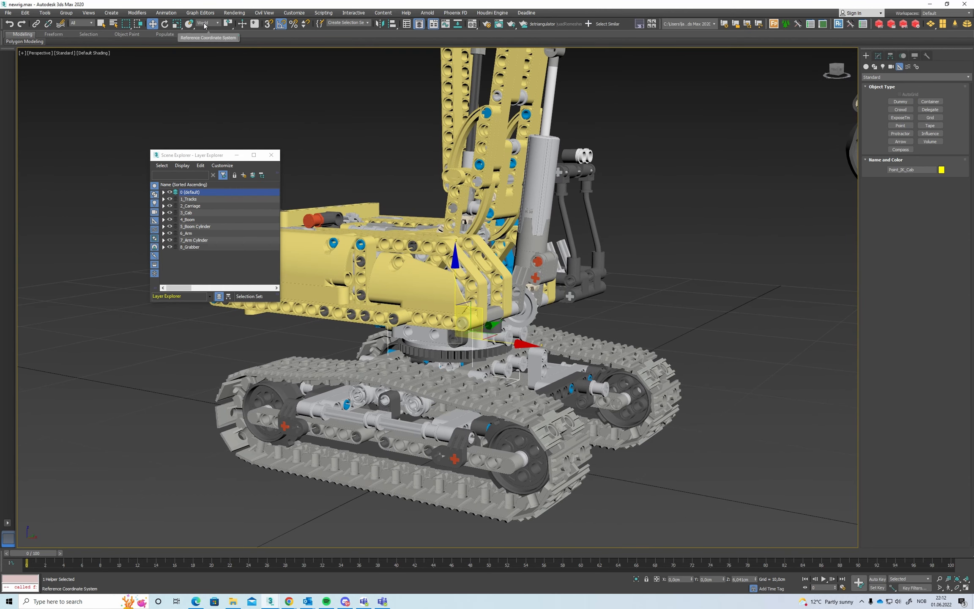
- Cycle the reference coordinate system to Parent and back to World, and clear the selection
scroll(203, 25, up, 2)
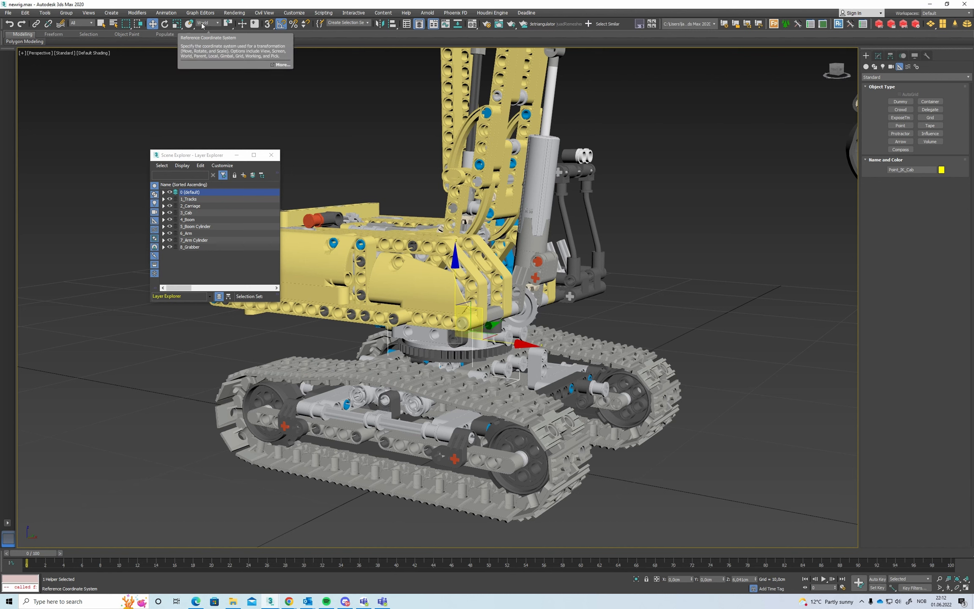
scroll(205, 26, down, 2)
scroll(208, 26, down, 1)
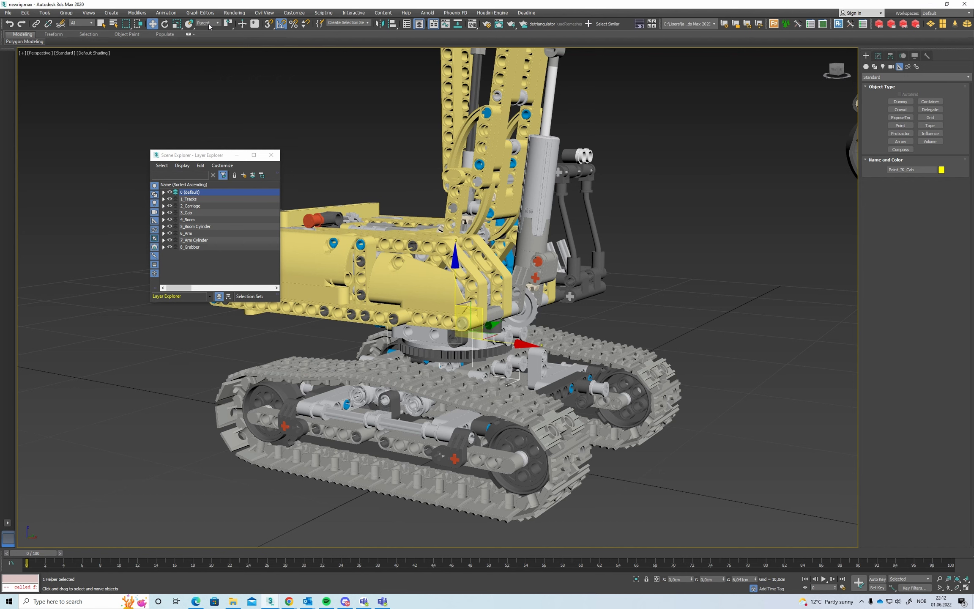
click(354, 137)
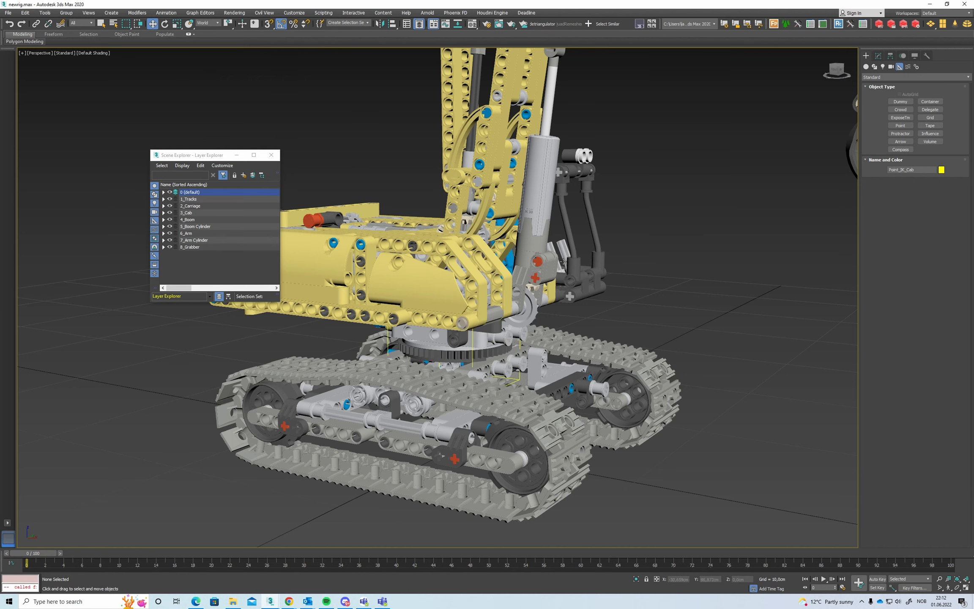
alt+middle_drag(353, 138, 401, 140)
click(434, 334)
alt+middle_drag(434, 334, 485, 352)
click(878, 56)
click(486, 352)
shift+drag(486, 352, 494, 211)
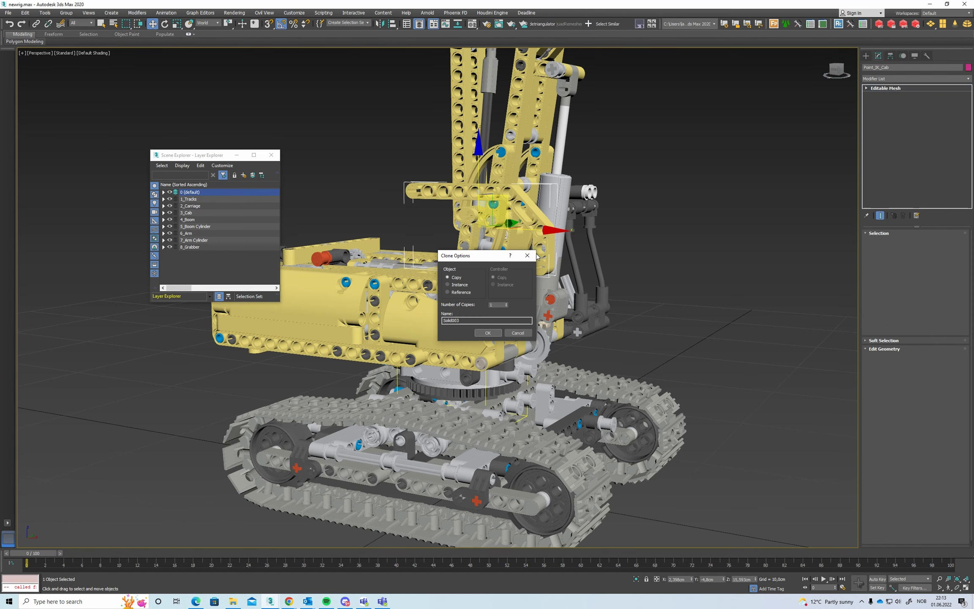
click(517, 332)
- Clone the Point_IK_Cab helper upward near the boom's base as a copy named Point_IK_Boom
alt+middle_drag(520, 336, 499, 345)
click(497, 346)
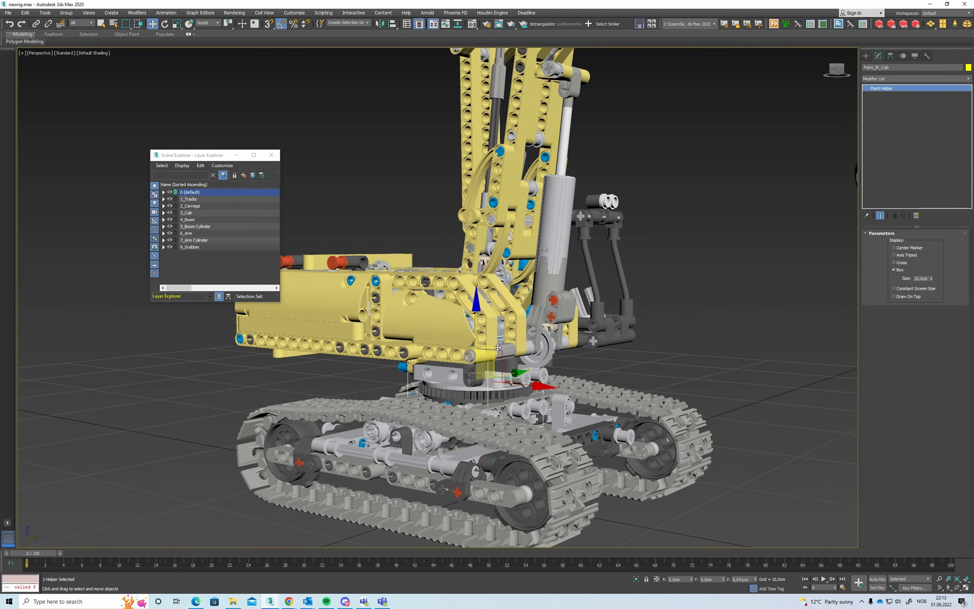
shift+drag(497, 346, 552, 243)
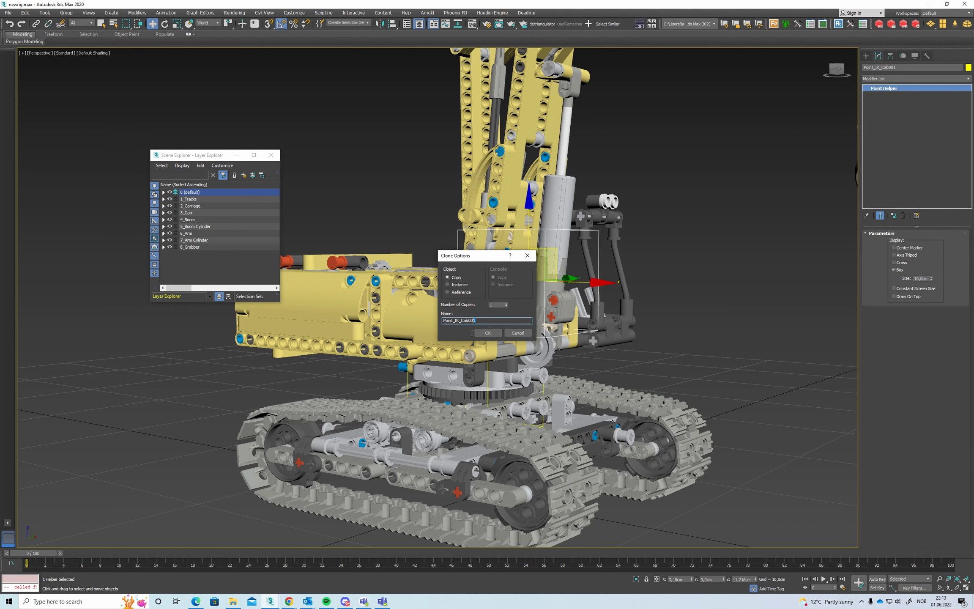
drag(471, 332, 463, 334)
text(Boom)
click(487, 332)
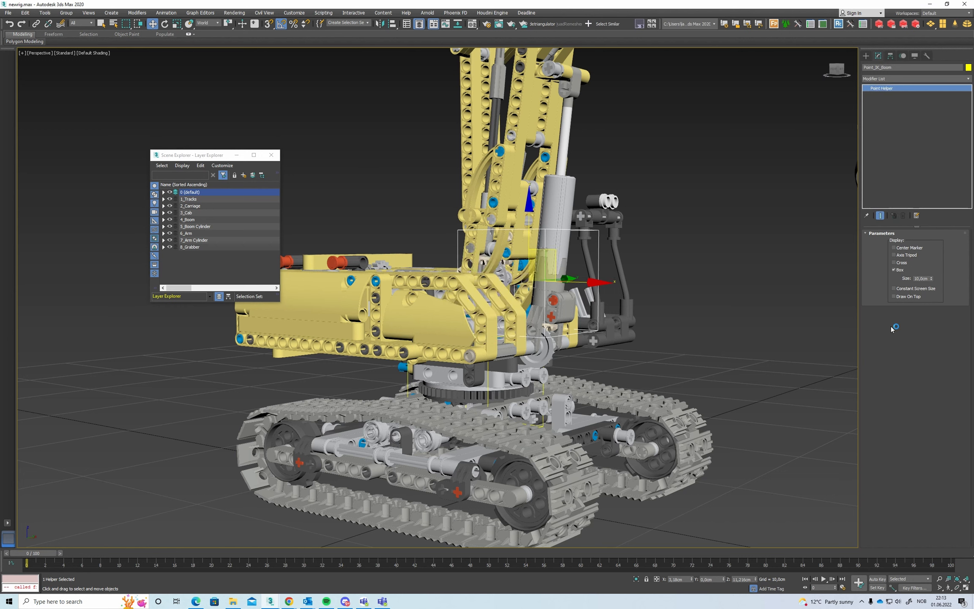
- Set the box size of the Point_IK_Boom helper to 5 cm
double_click(922, 278)
text(5)
key(Return)
- Align the Point_IK_Boom helper with the axle at the boom's base by center, on X and Z only
middle_drag(548, 237, 609, 285)
scroll(600, 292, up, 5)
alt+middle_drag(558, 306, 611, 336)
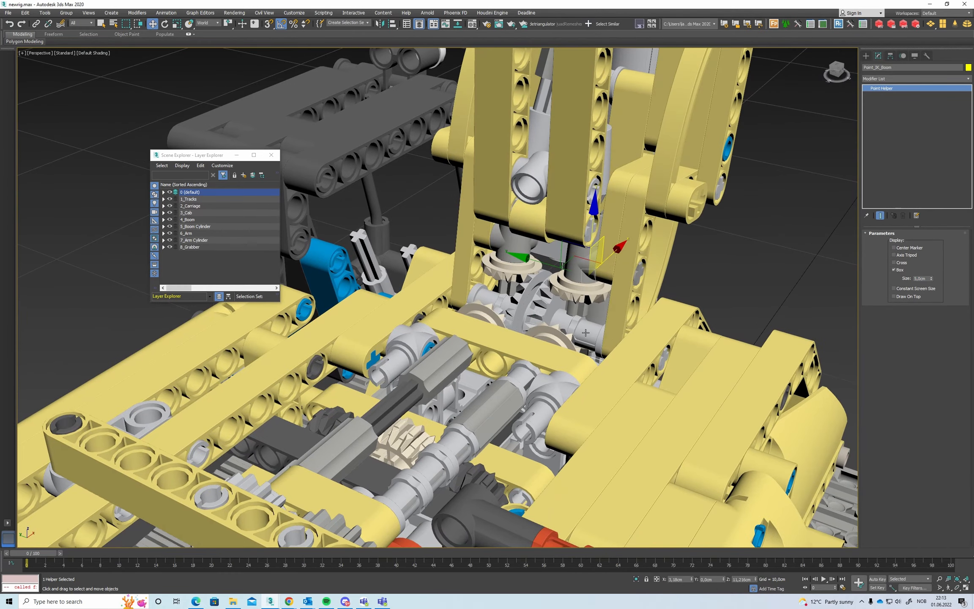
scroll(539, 315, up, 5)
key(alt+a)
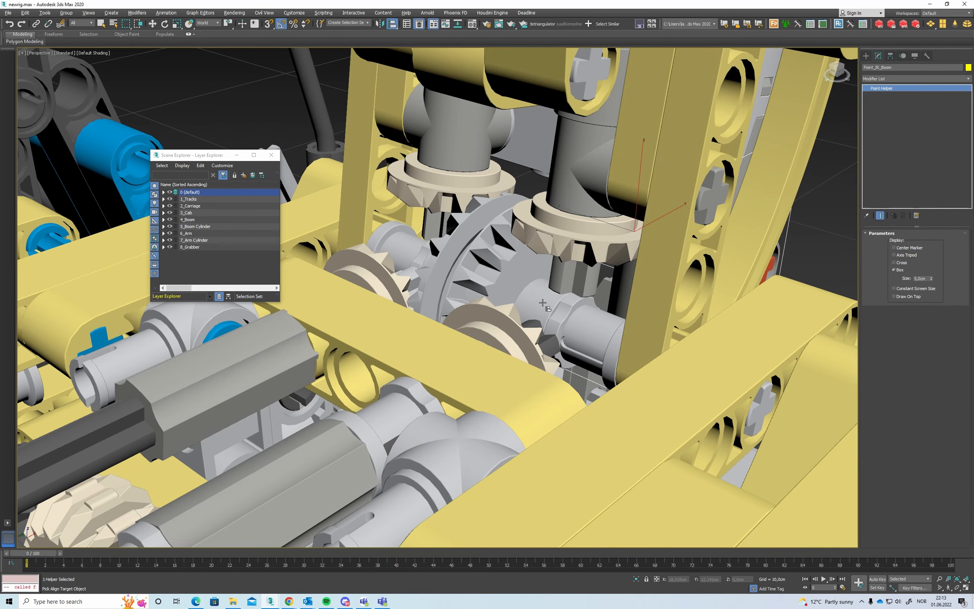
click(543, 302)
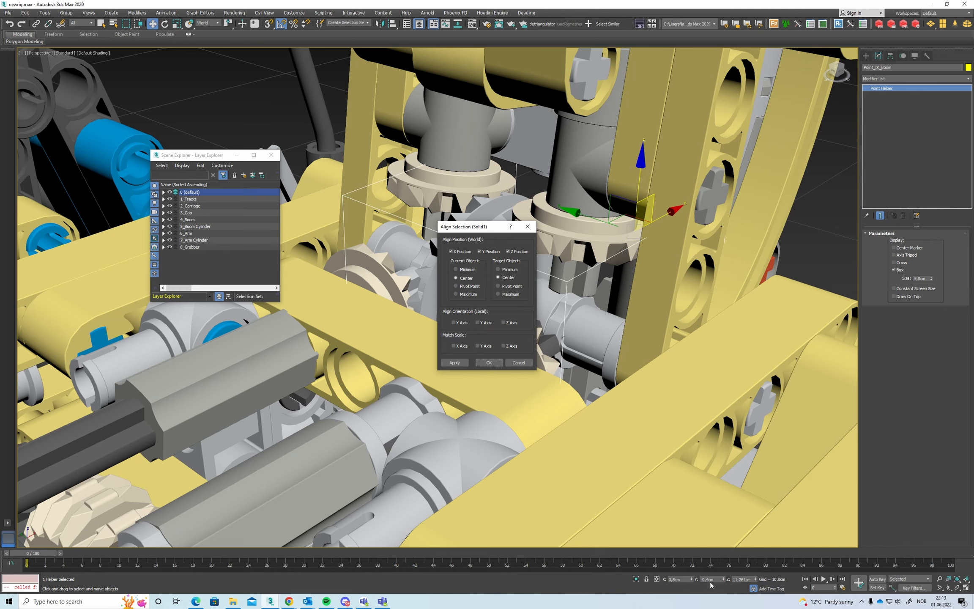
click(487, 251)
click(487, 362)
scroll(486, 361, down, 10)
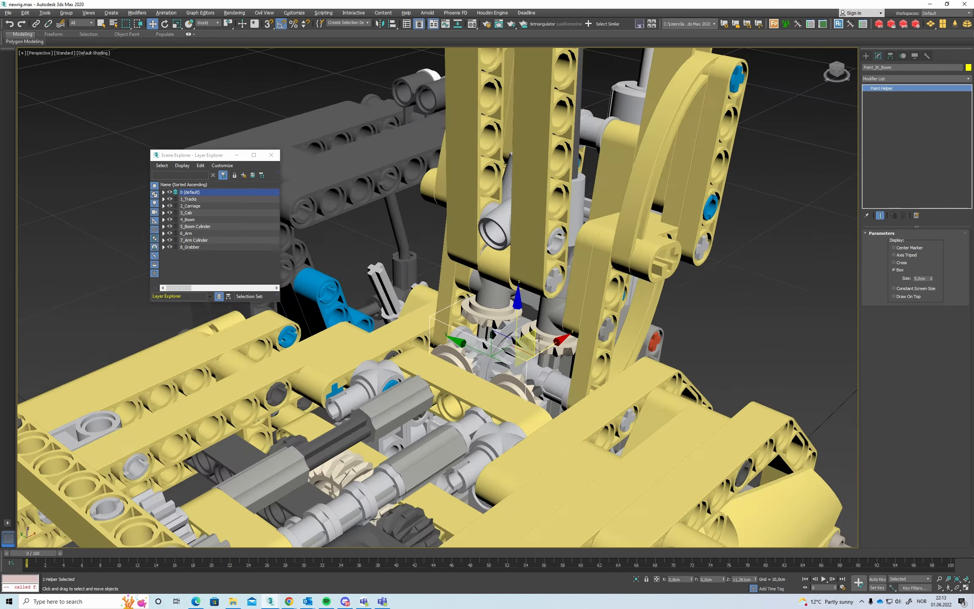
- Clone the Point_IK_Boom helper upward as an instance named Point_IK_Arm
scroll(485, 360, up, 2)
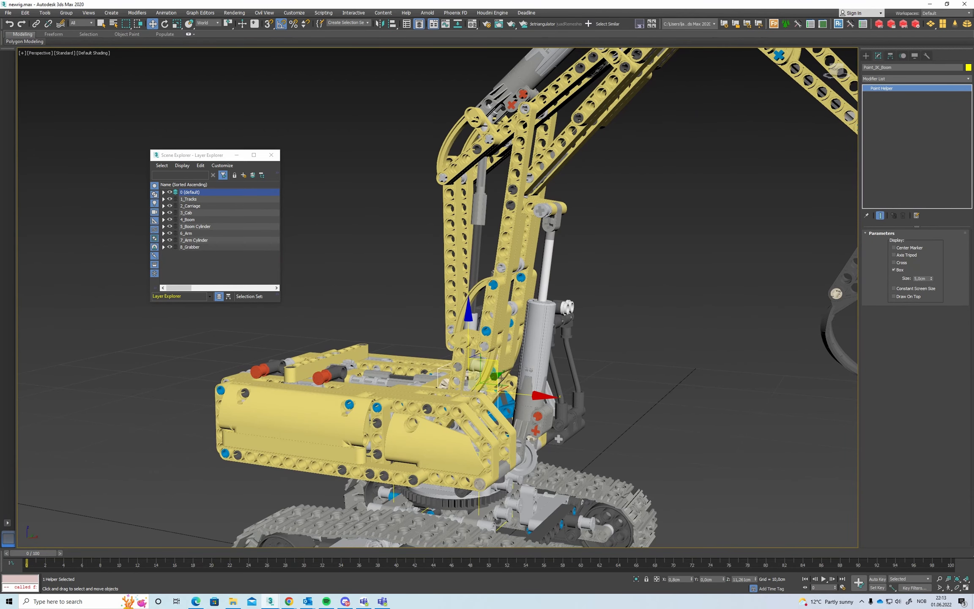
shift+drag(497, 366, 574, 221)
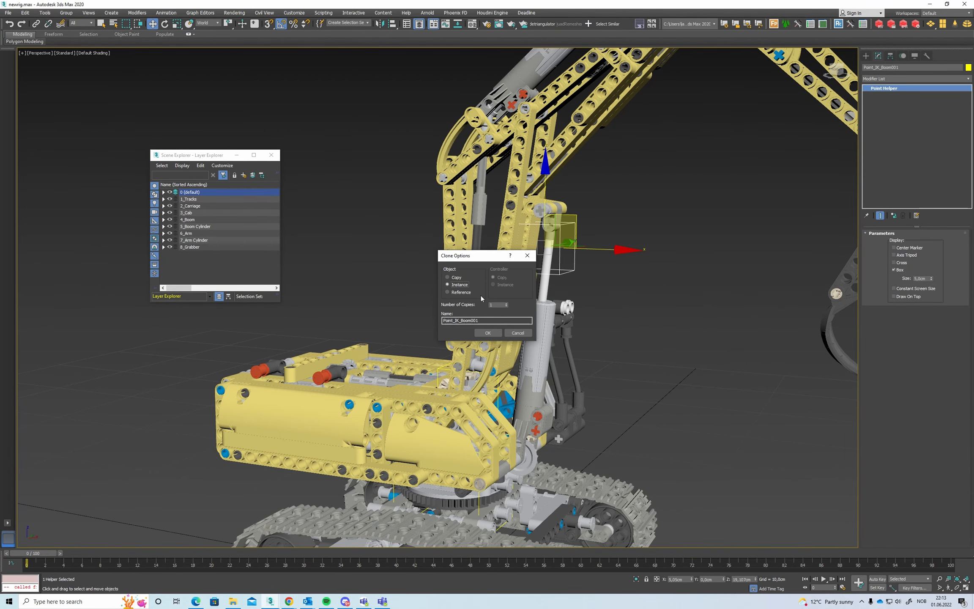
drag(489, 325, 463, 329)
text(Arm)
click(487, 332)
- Align the Point_IK_Arm helper with the pivot axle joining the boom and the arm
alt+middle_drag(591, 254, 549, 270)
scroll(591, 209, up, 10)
key(alt+a)
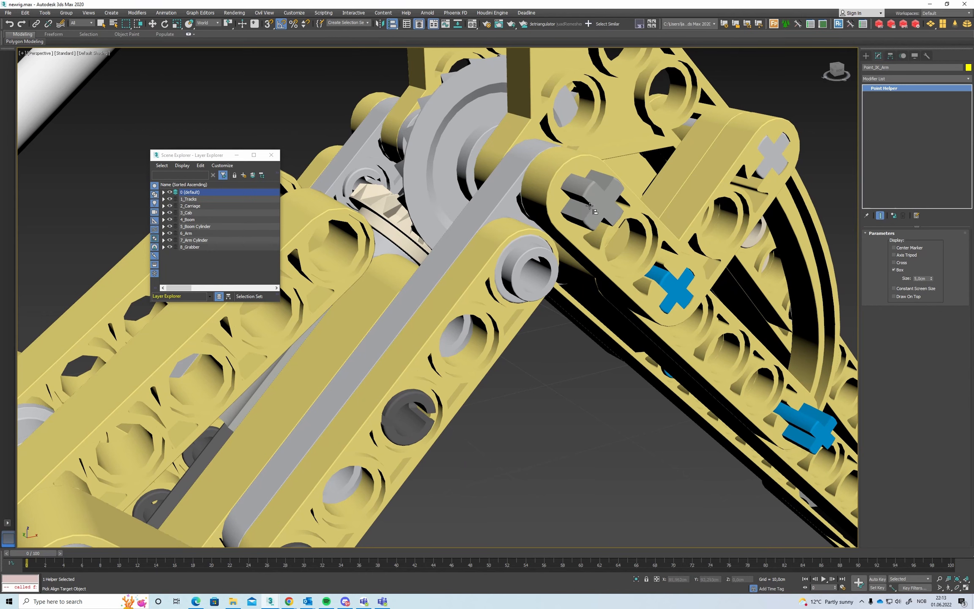
click(591, 209)
click(487, 366)
scroll(512, 204, down, 8)
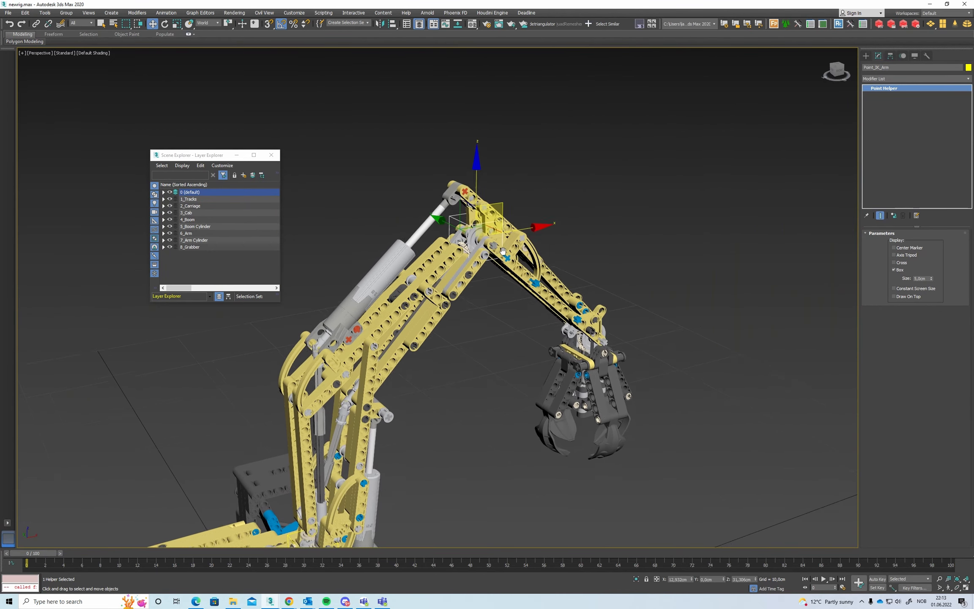
- Clone the Point_IK_Arm helper toward the grabber as an instance named Point_IK_End
shift+drag(512, 204, 572, 251)
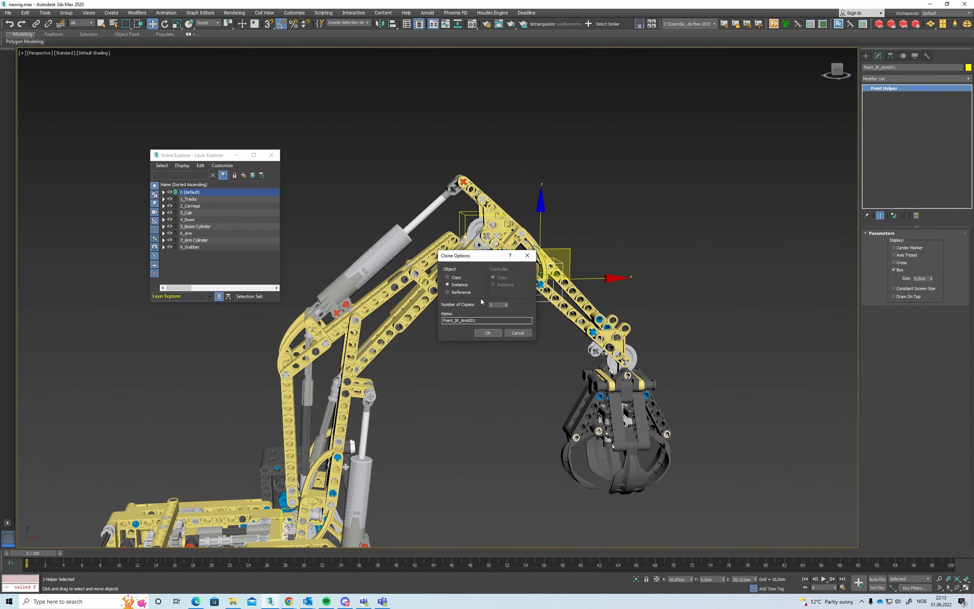
drag(476, 321, 460, 326)
text(End)
click(495, 333)
- Align the Point_IK_End helper with the pivot at the arm's tip above the grabber
middle_drag(496, 335, 432, 267)
scroll(579, 276, up, 3)
mouse_move(579, 277)
alt+middle_down()
mouse_move(545, 298)
mouse_move(555, 302)
alt+middle_up()
key(alt+a)
click(640, 297)
click(496, 363)
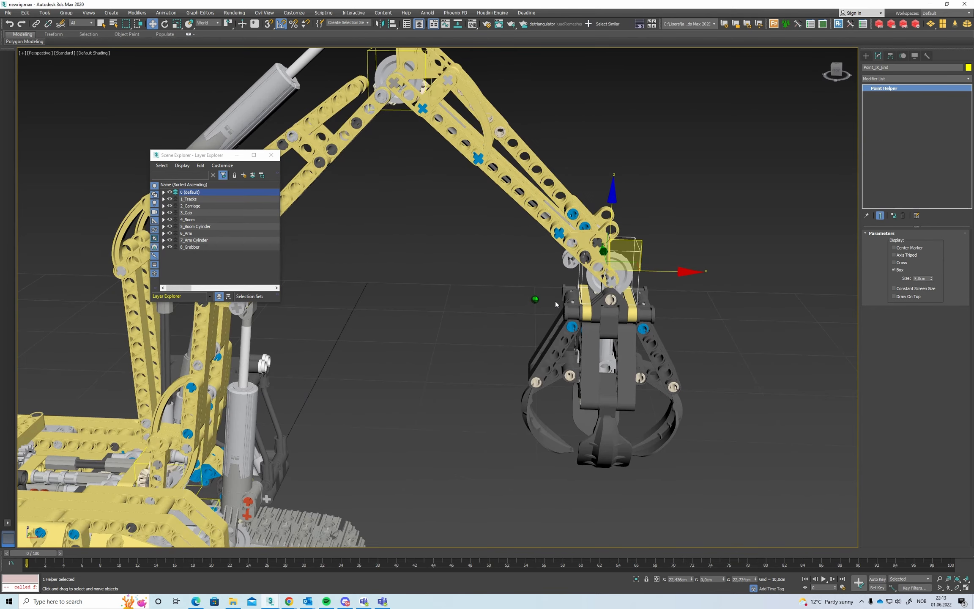
- Draw a rectangle spline about 7.4 cm long and 7.6 cm wide on the ground below the grabber
click(866, 55)
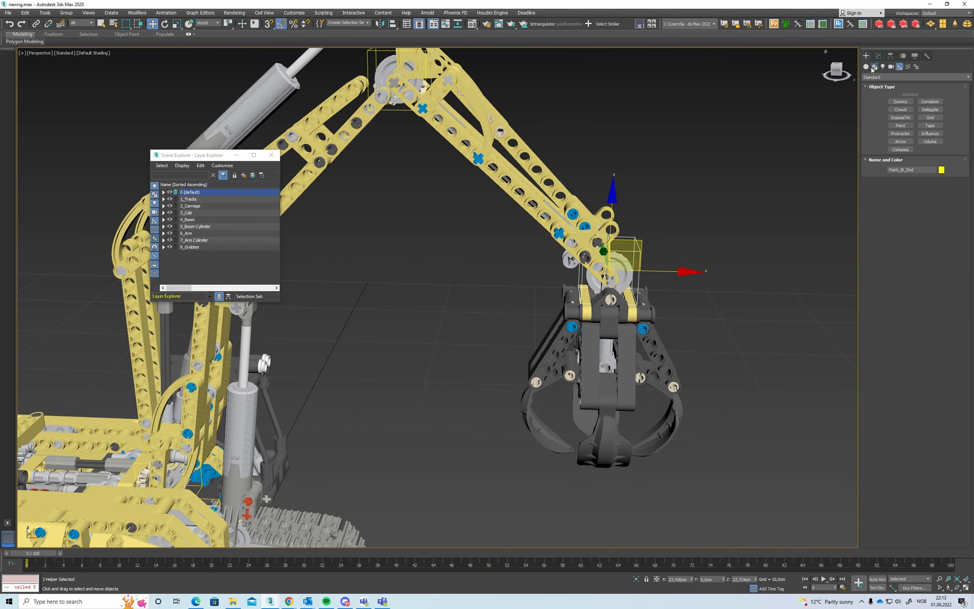
click(874, 67)
click(929, 107)
scroll(579, 288, down, 4)
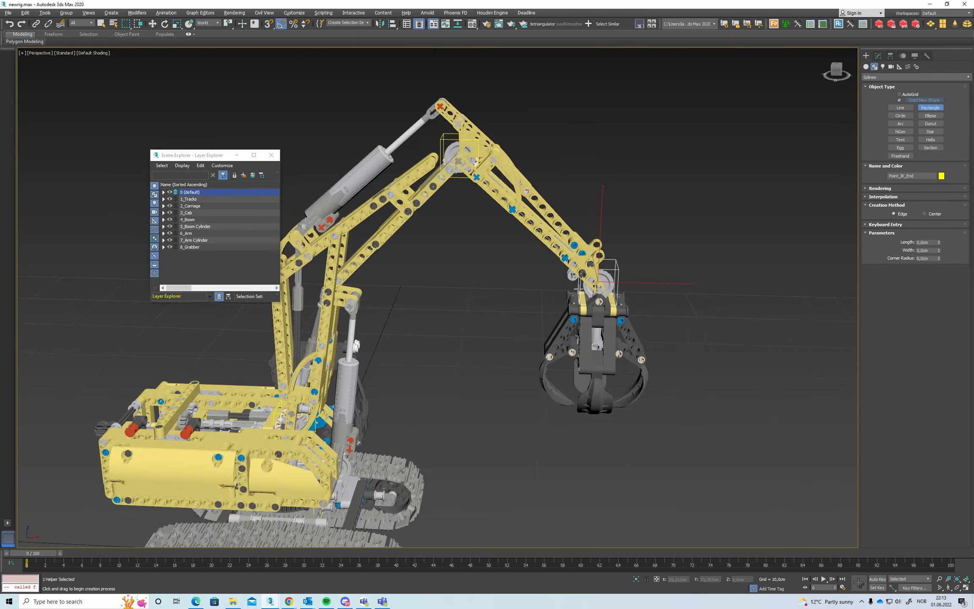
alt+middle_drag(579, 289, 529, 359)
drag(528, 359, 616, 364)
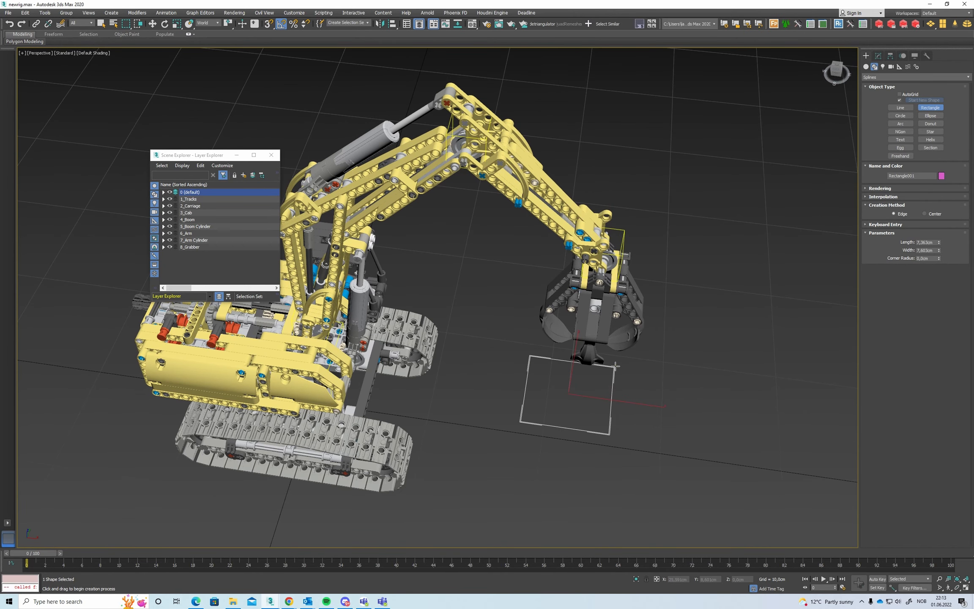
- Set the rectangle's length and width to 10 cm each
double_click(925, 242)
text(1)
double_click(933, 251)
text(10)
- Align the rectangle with the Point_IK_End helper at the arm's tip
alt+middle_drag(623, 262, 641, 236)
key(alt+a)
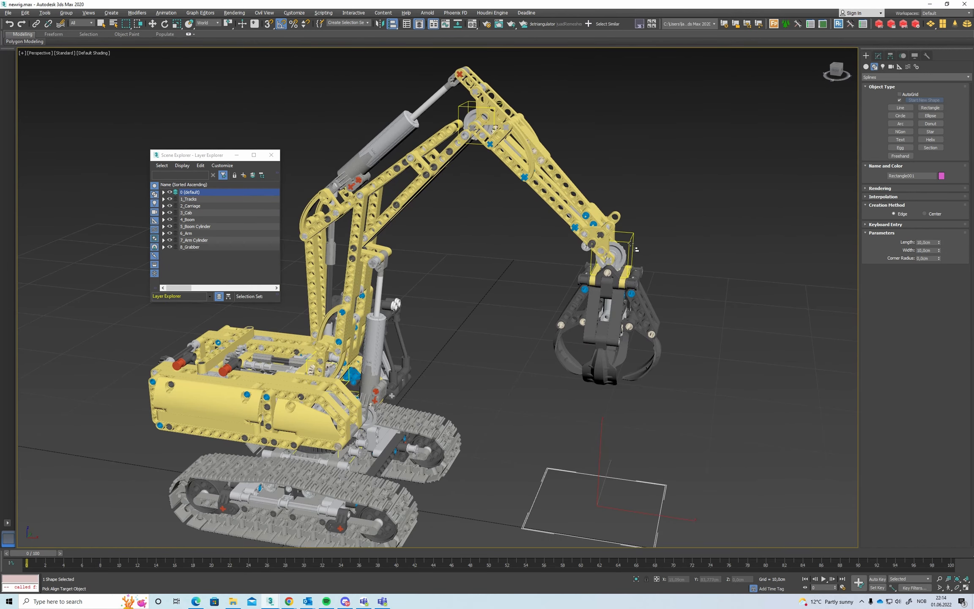
click(631, 243)
click(485, 252)
click(481, 363)
mouse_move(615, 291)
alt+middle_down()
mouse_move(571, 293)
mouse_move(610, 293)
alt+middle_up()
- Create a new point helper beside the grabber and align it with the control rectangle
click(899, 67)
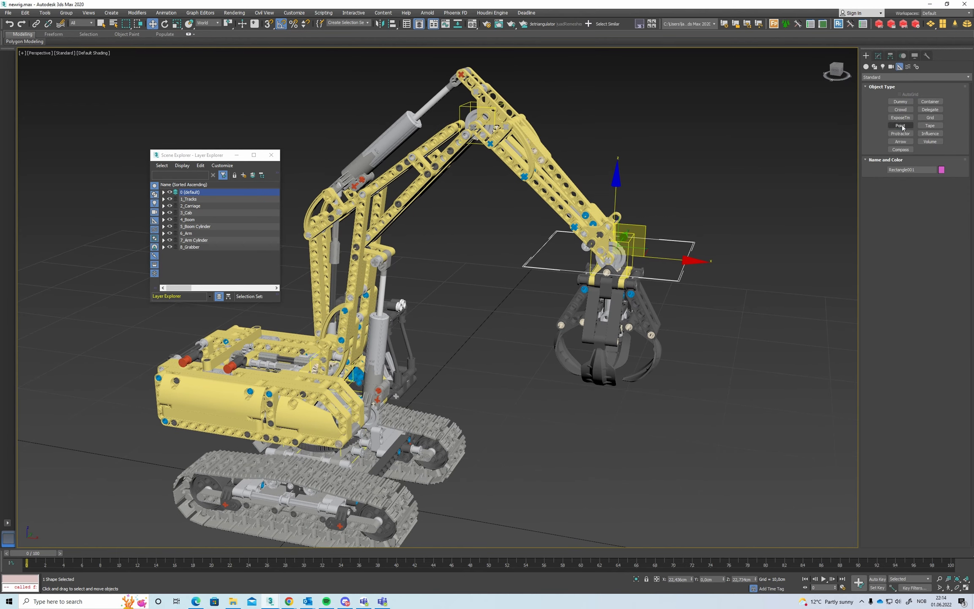
click(900, 126)
click(685, 396)
middle_drag(684, 395, 702, 335)
key(alt+a)
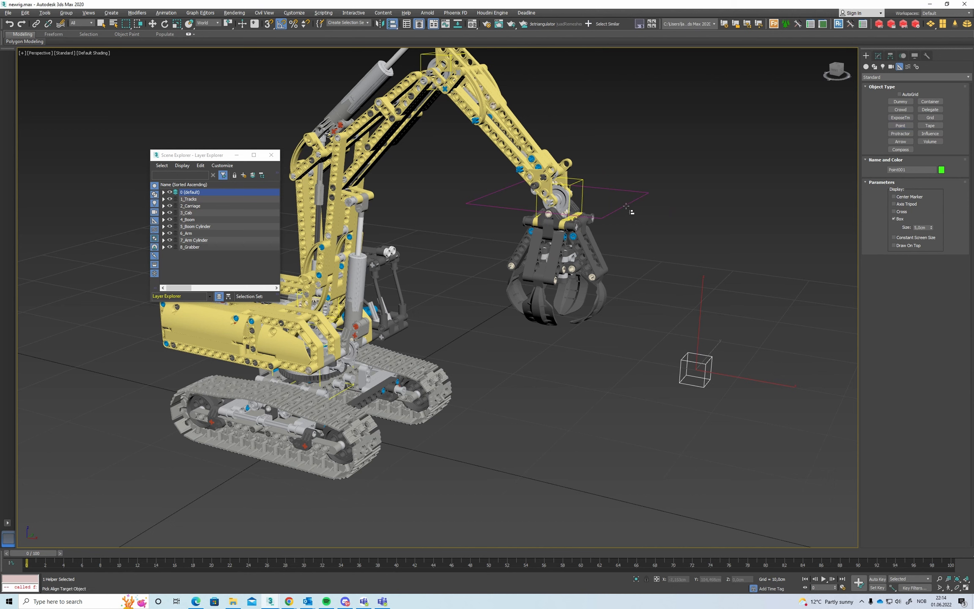
click(625, 205)
click(474, 360)
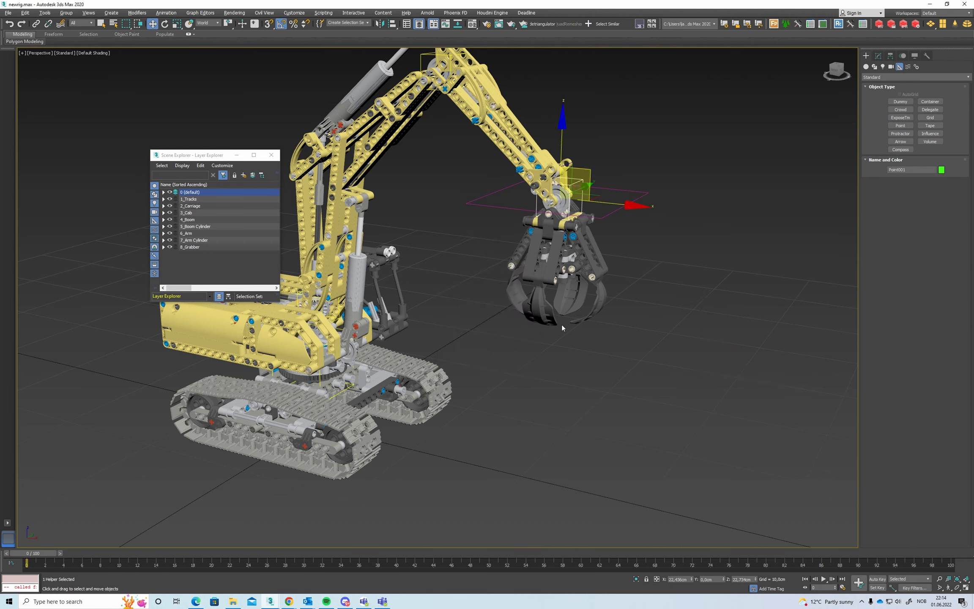
- Set the new point helper's box size to 2 cm and its object colour to blue
click(877, 55)
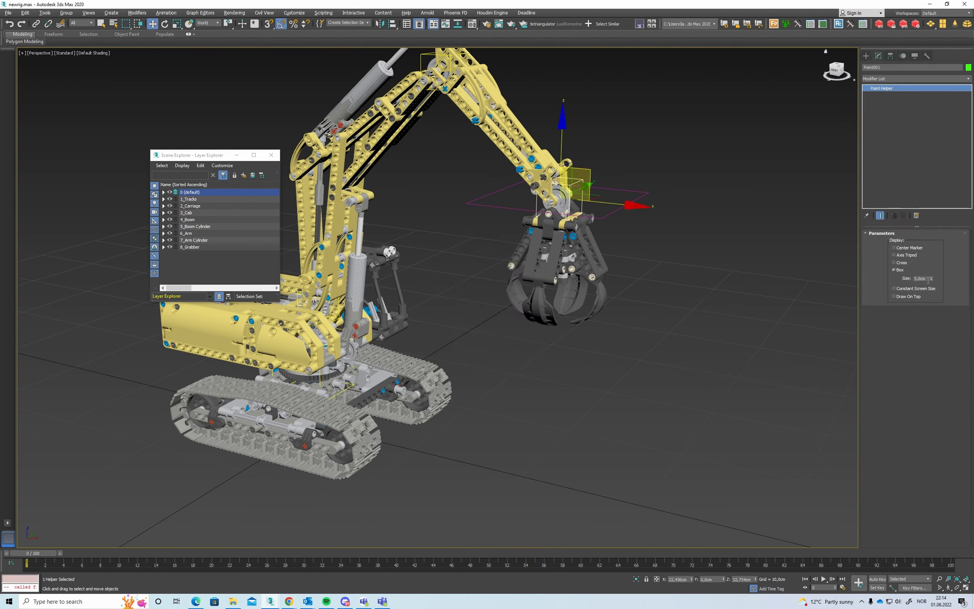
drag(928, 279, 891, 280)
text(2)
key(Return)
click(968, 67)
click(393, 289)
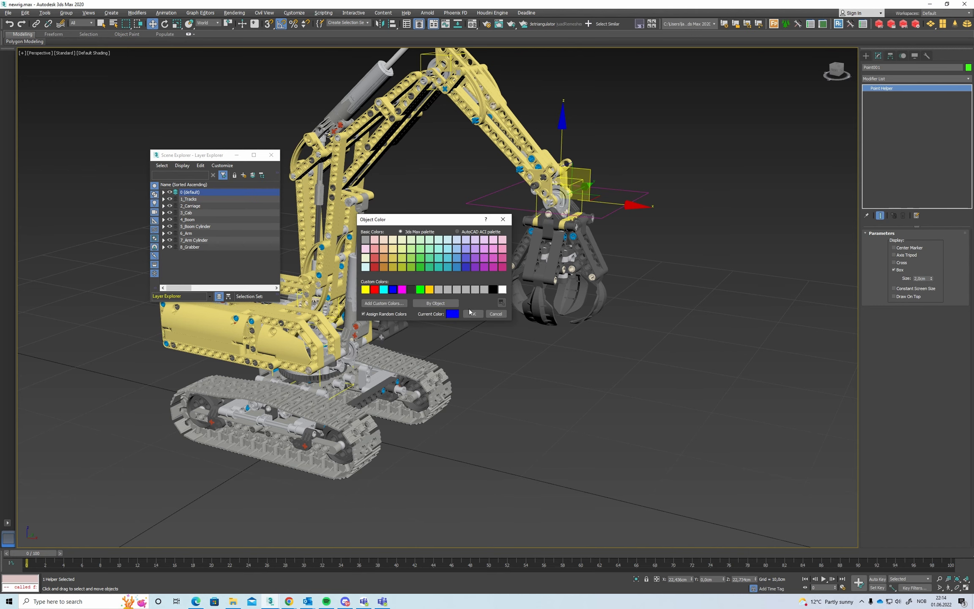
click(472, 313)
scroll(592, 253, up, 5)
scroll(591, 253, up, 1)
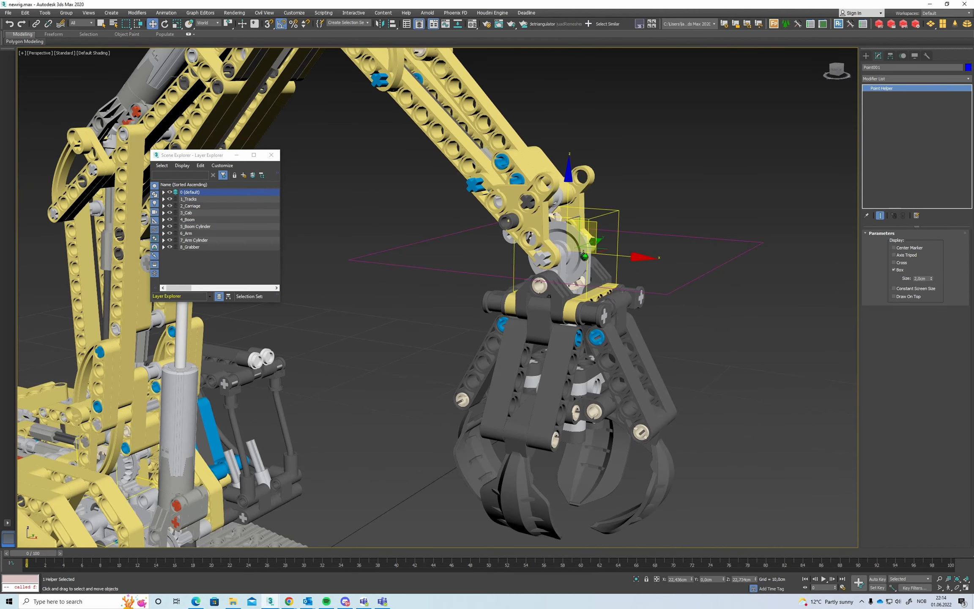
- Hide the geometry and link the control rectangle to the small blue point helper
key(shift+g)
click(680, 235)
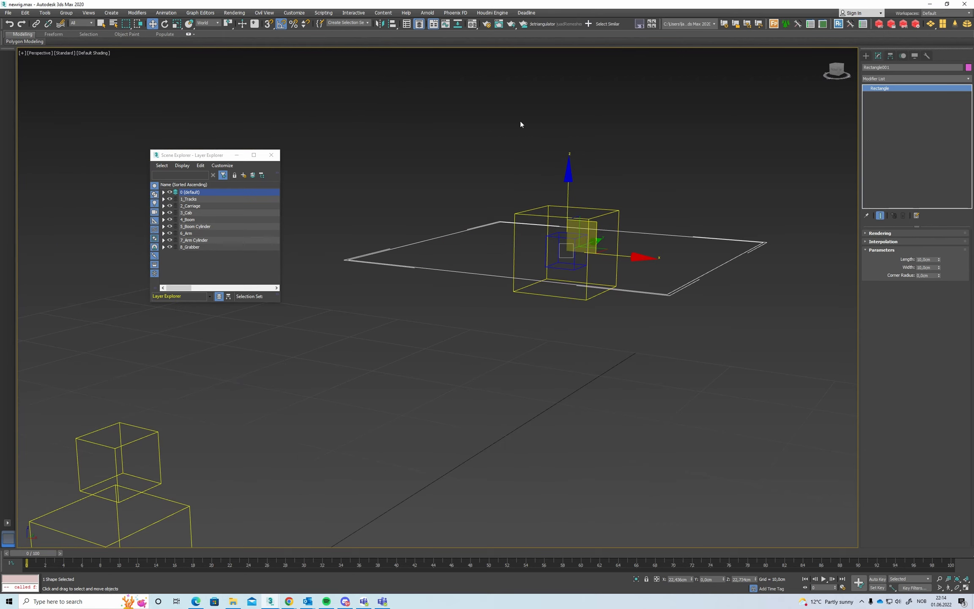
click(36, 24)
drag(482, 274, 576, 244)
click(675, 171)
click(583, 247)
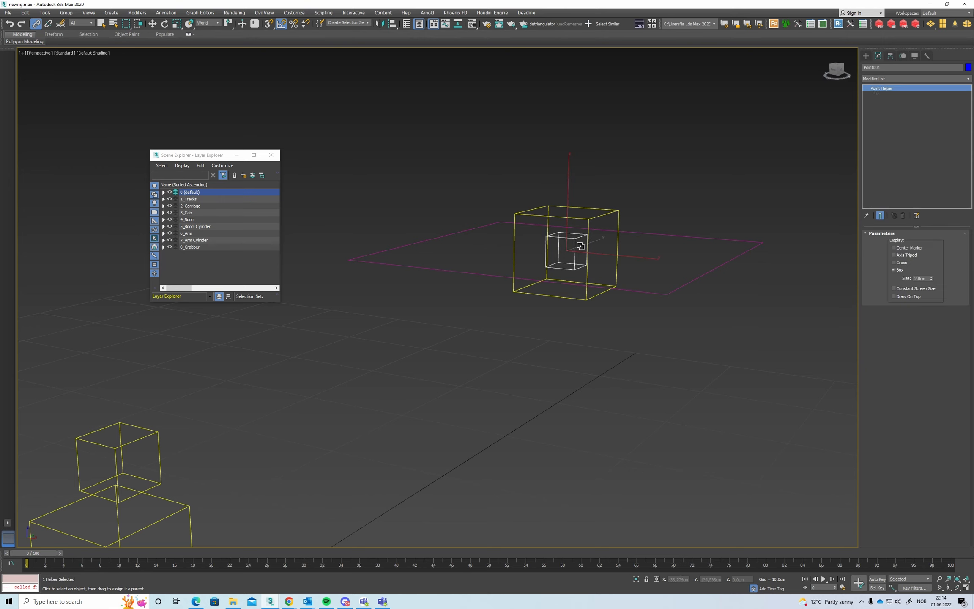
- Lock the move axes of the small blue point helper in its link settings
click(914, 56)
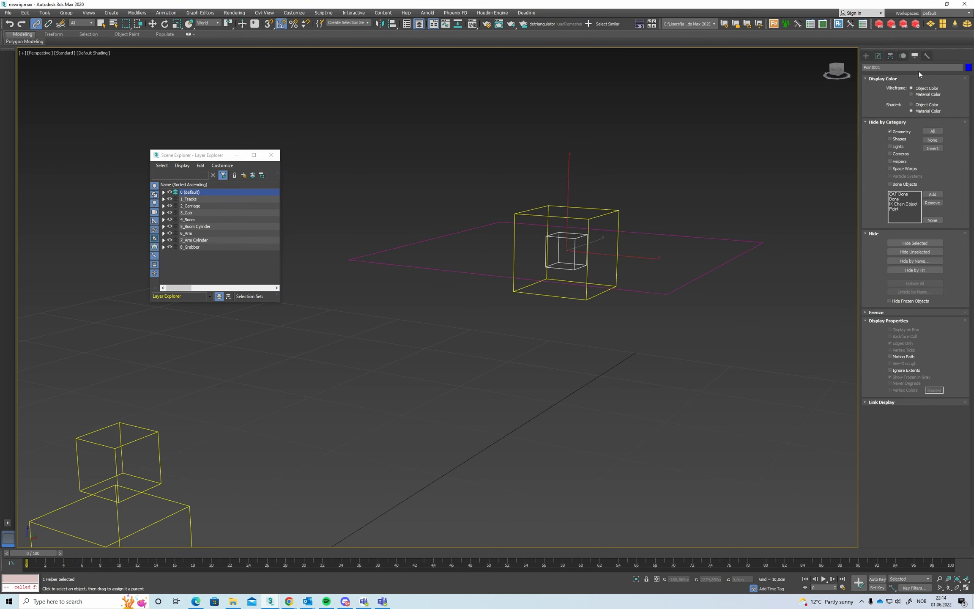
click(890, 56)
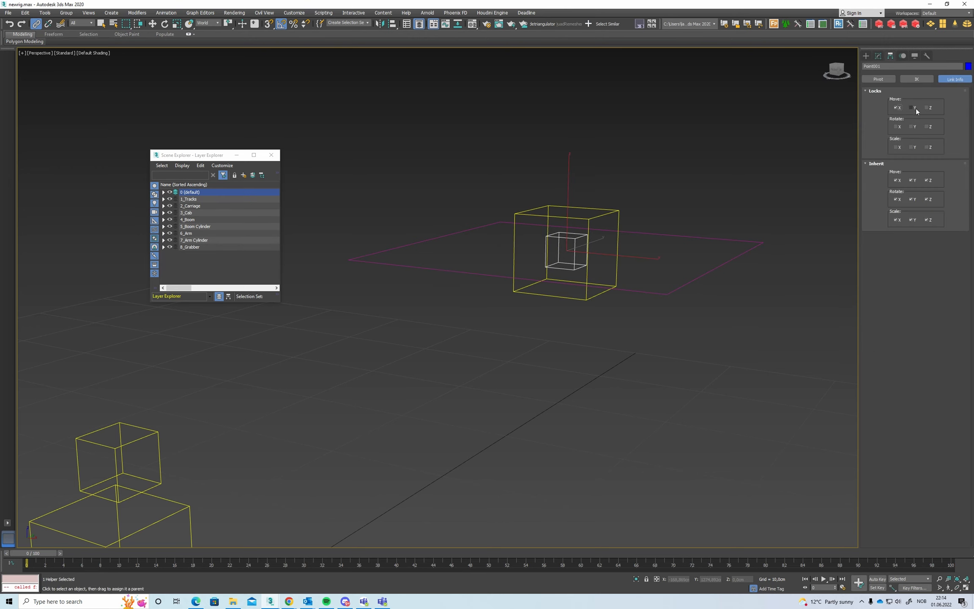
scroll(718, 161, down, 3)
key(w)
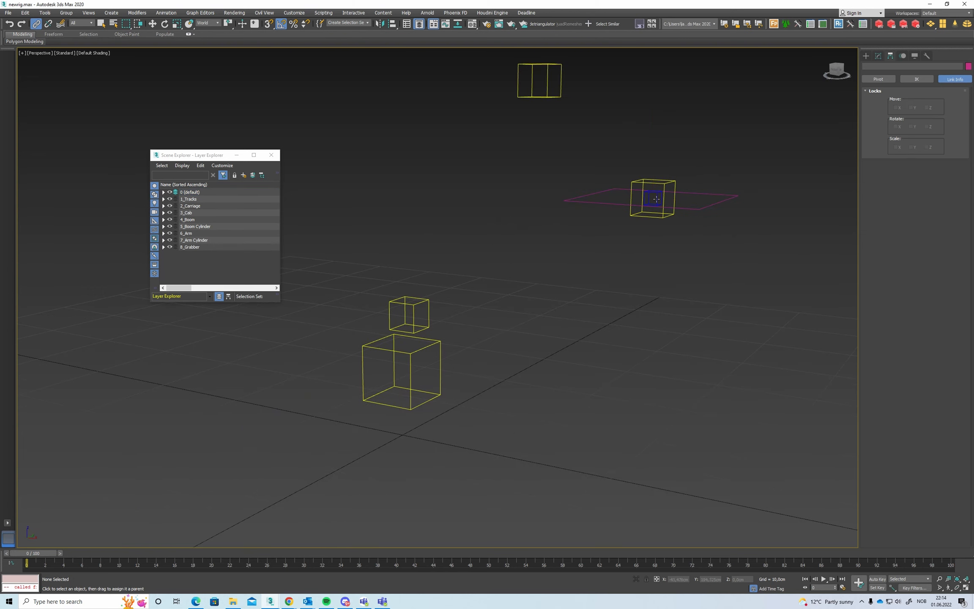
- Try moving the control rectangle away from the arm's tip with the model shown, and zero its position in Parent coordinates
click(577, 182)
alt+middle_drag(578, 182, 576, 213)
click(594, 263)
mouse_move(565, 269)
alt+middle_down()
mouse_move(576, 222)
mouse_move(578, 246)
alt+middle_up()
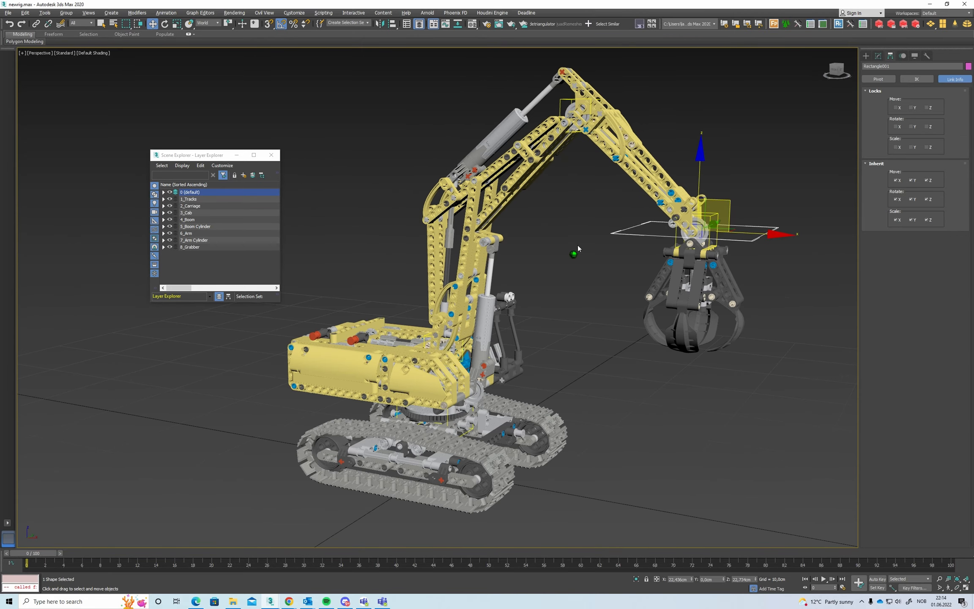
drag(719, 218, 613, 297)
mouse_move(611, 293)
alt+middle_down()
mouse_move(610, 310)
mouse_move(606, 289)
mouse_move(597, 289)
alt+middle_up()
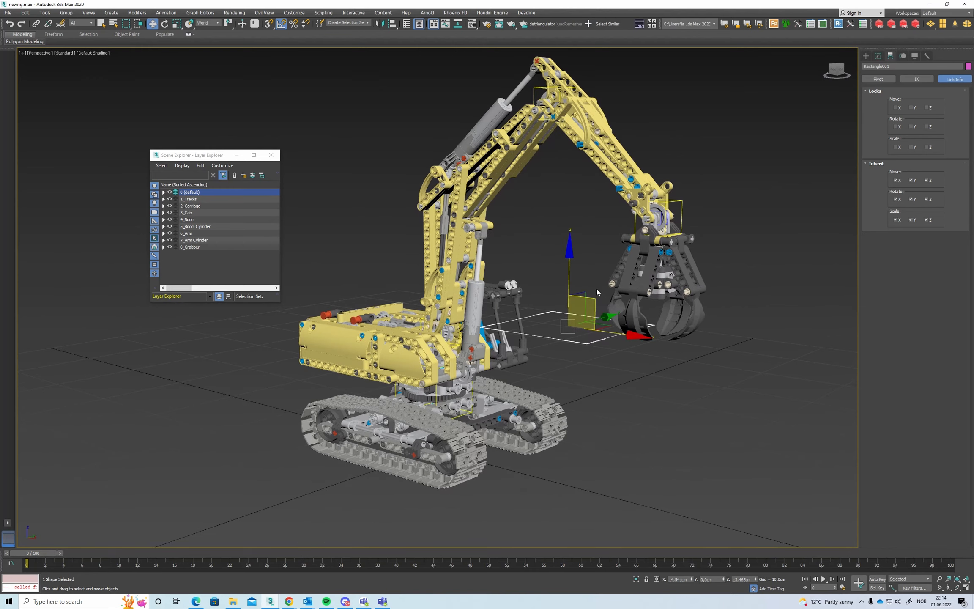
right_click(691, 579)
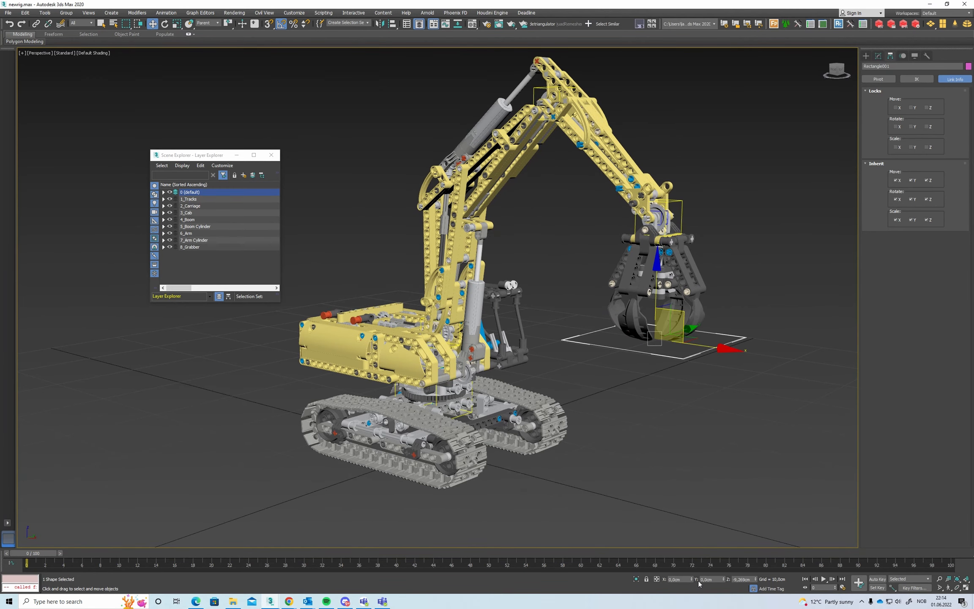
right_click(756, 580)
- Hide the geometry and link Point_IK_End to Point_IK_Arm, Point_IK_Arm to Point_IK_Boom, and Point_IK_Boom to the large helper below it
middle_drag(648, 270, 652, 304)
scroll(627, 317, up, 3)
middle_drag(653, 305, 671, 280)
alt+middle_drag(671, 280, 641, 282)
click(725, 179)
scroll(665, 247, down, 3)
key(shift+g)
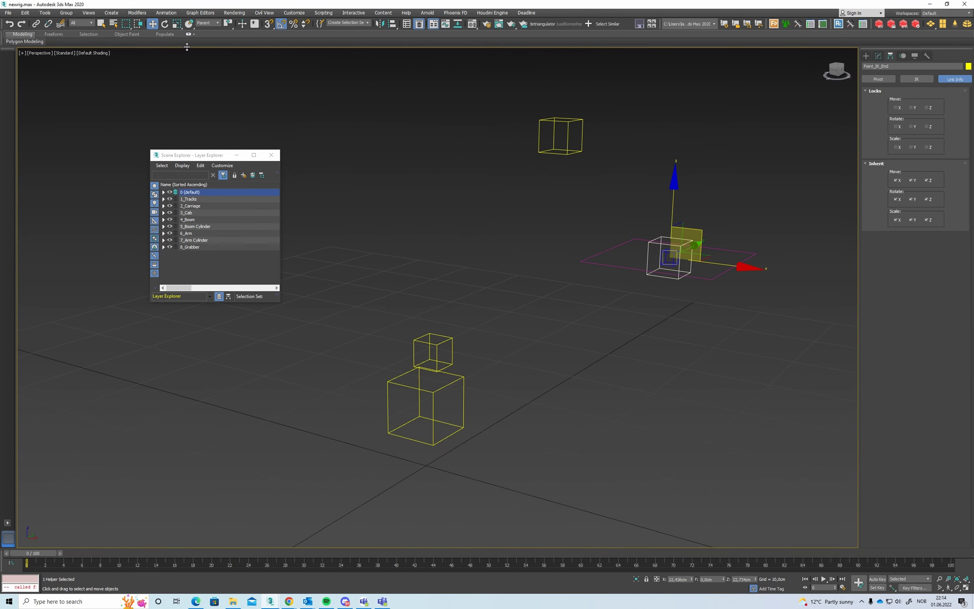
click(36, 24)
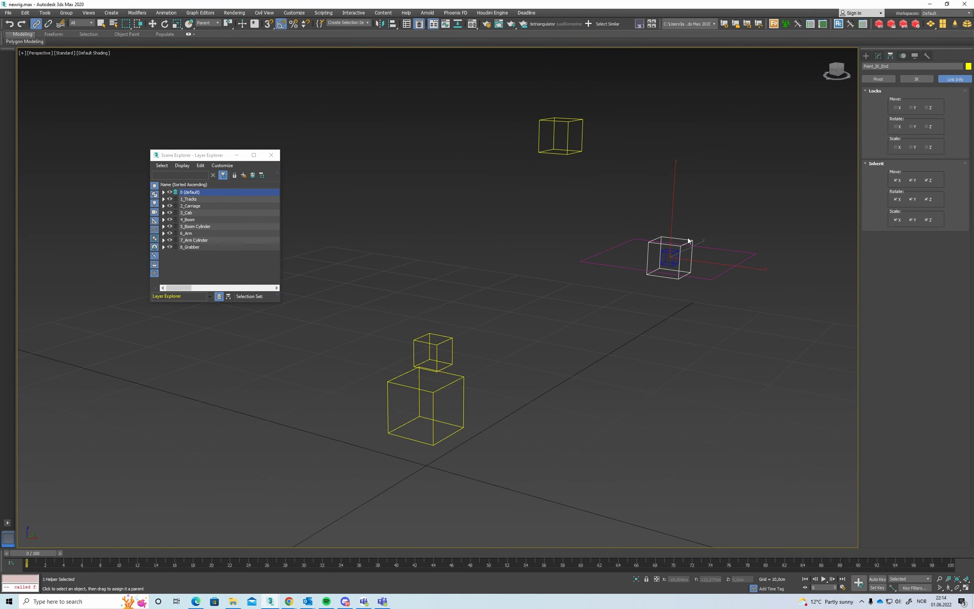
drag(561, 128, 705, 200)
drag(689, 245, 575, 124)
click(576, 124)
drag(445, 345, 476, 386)
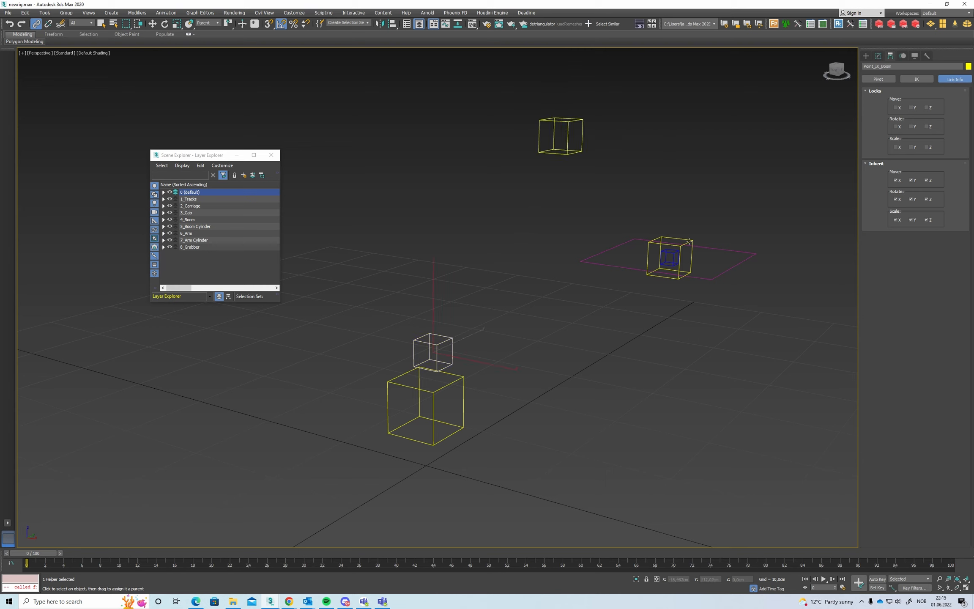
- Apply an HI Solver IK chain from Point_IK_End to Point_IK_Boom
click(166, 12)
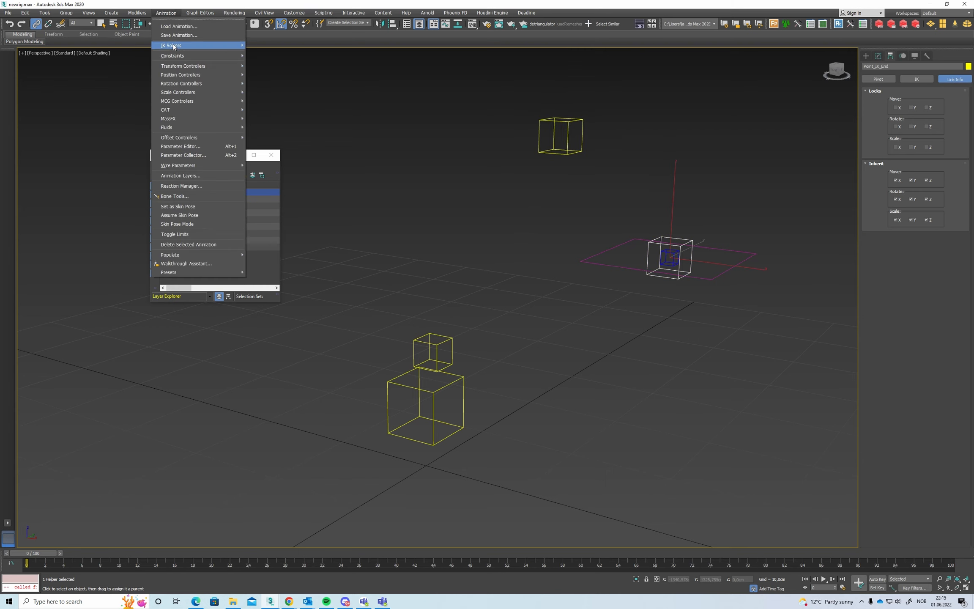
mouse_move(173, 45)
click(268, 46)
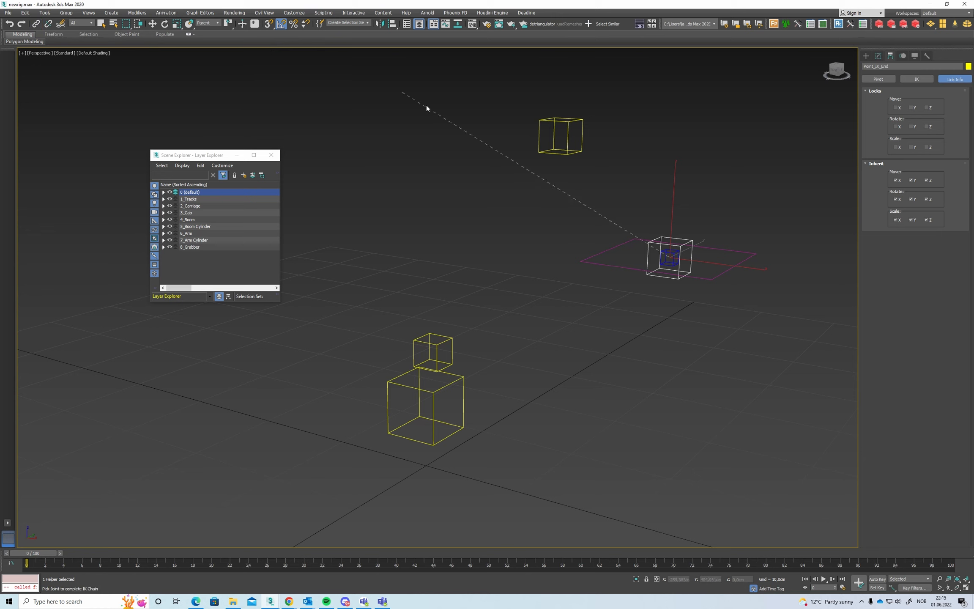
click(439, 344)
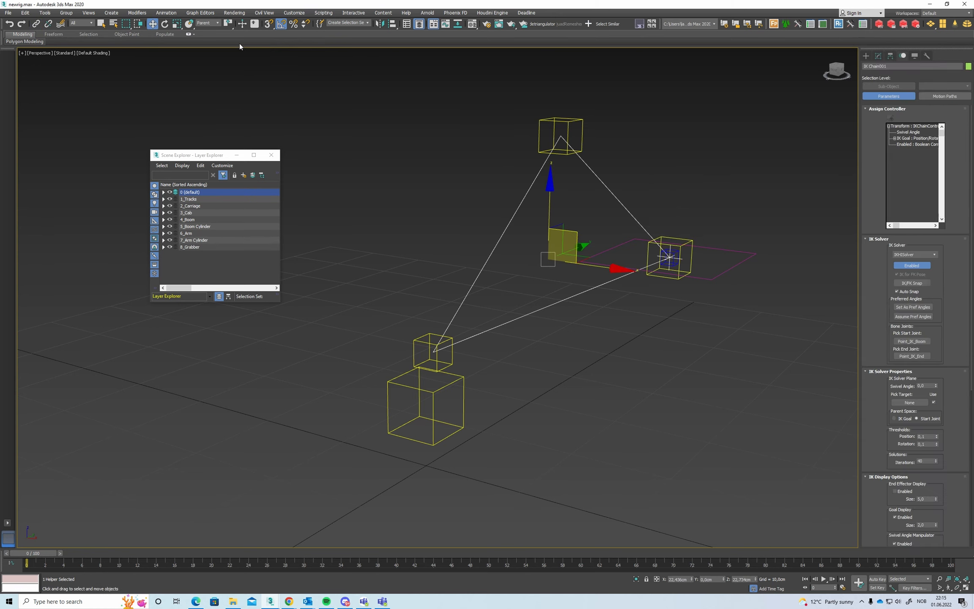
- Link the IK chain's goal to the control rectangle
click(36, 24)
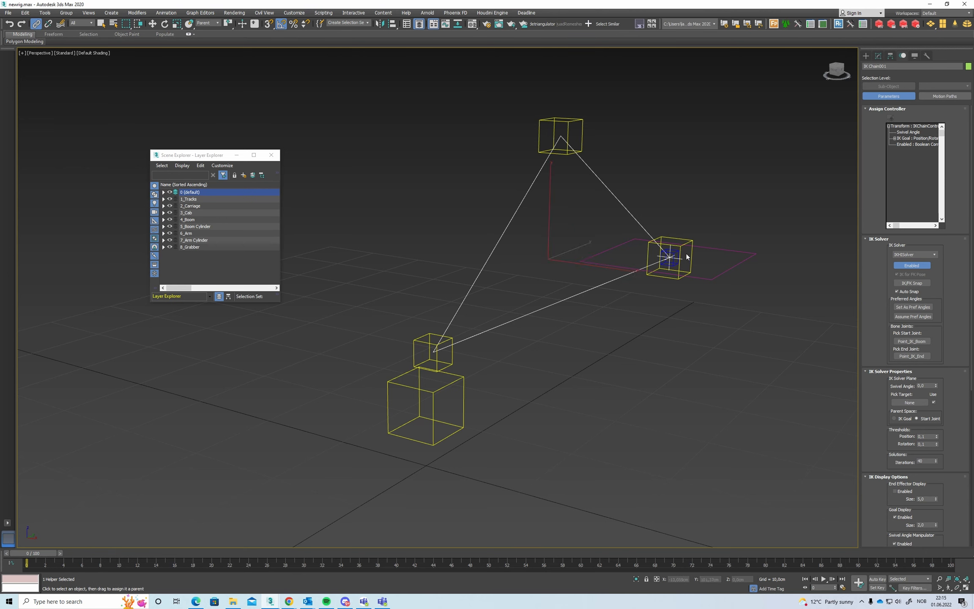
scroll(684, 260, up, 5)
drag(781, 254, 798, 239)
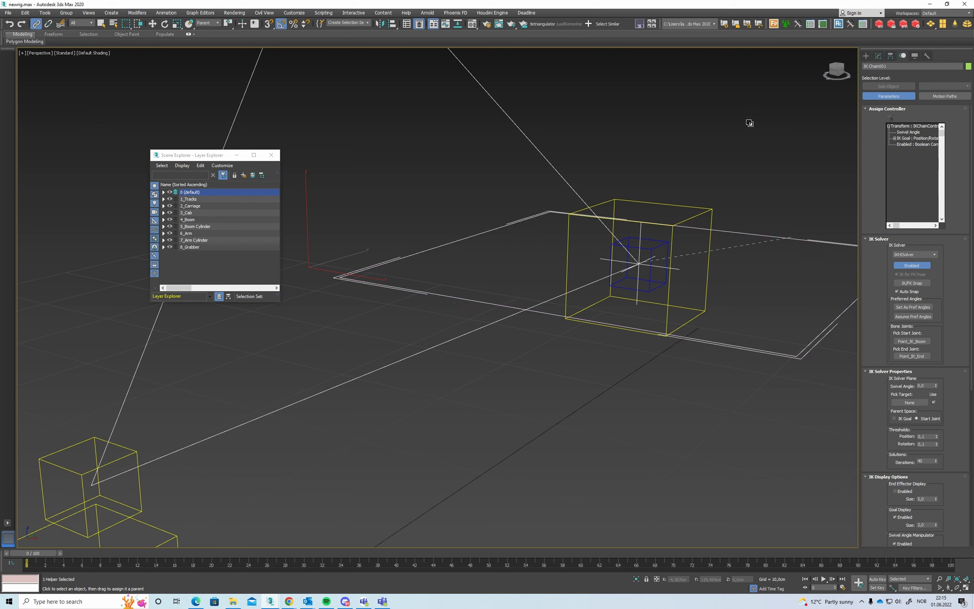
click(703, 188)
scroll(703, 188, down, 6)
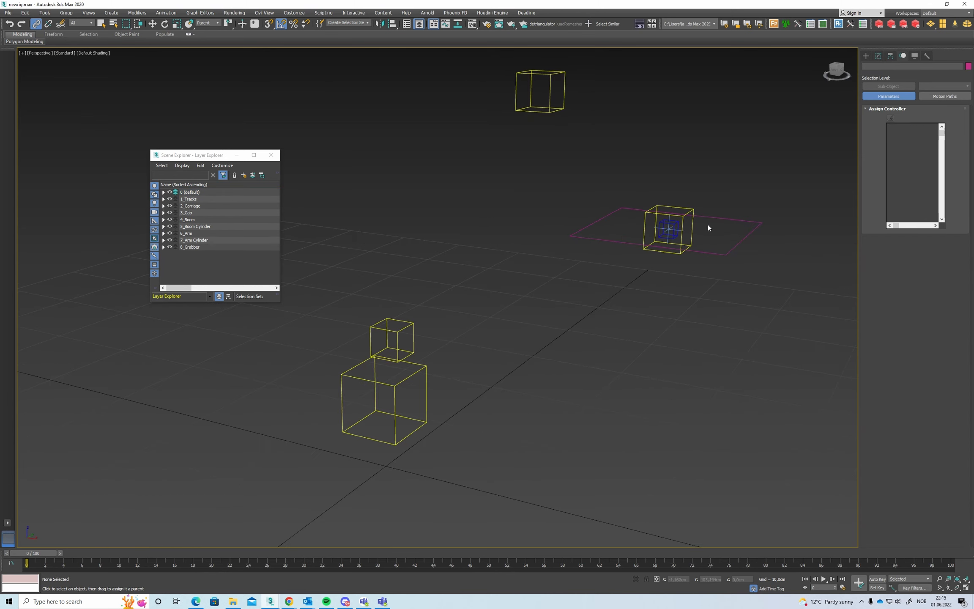
- Test the IK chain by moving the control rectangle toward the base helpers, and undo the move
click(749, 233)
key(w)
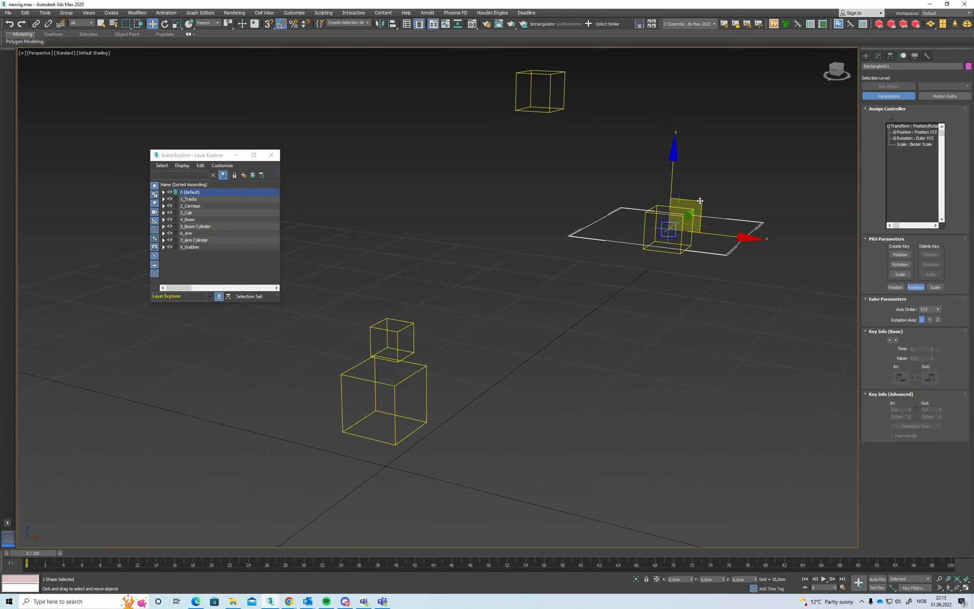
drag(700, 201, 532, 300)
middle_drag(531, 299, 446, 299)
middle_drag(545, 264, 534, 289)
key(ctrl+z)
middle_drag(463, 307, 481, 311)
key(ctrl+z)
click(515, 296)
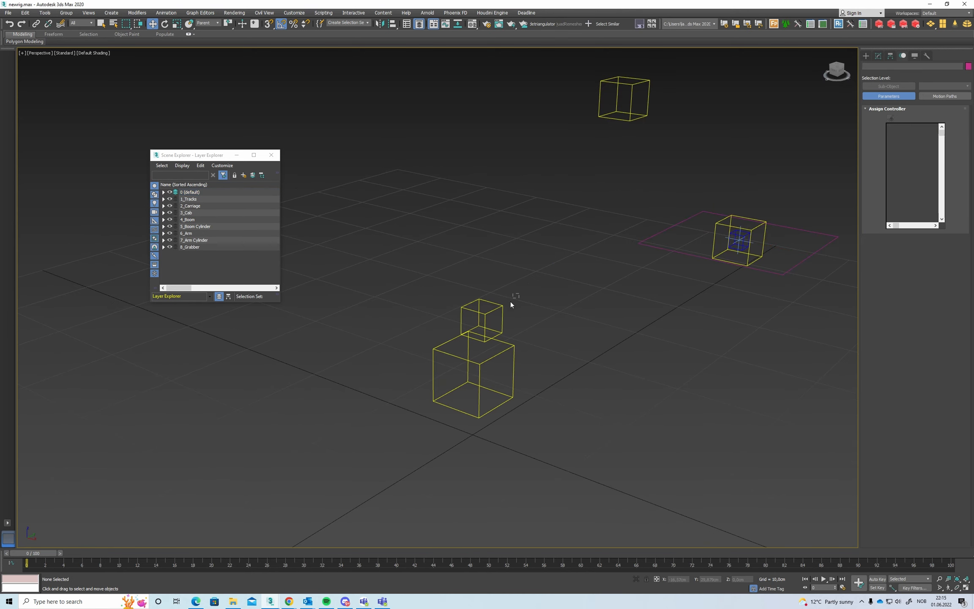
- Deactivate the X and Z rotational joint axes of Point_IK_Boom, keeping only Y active
click(499, 303)
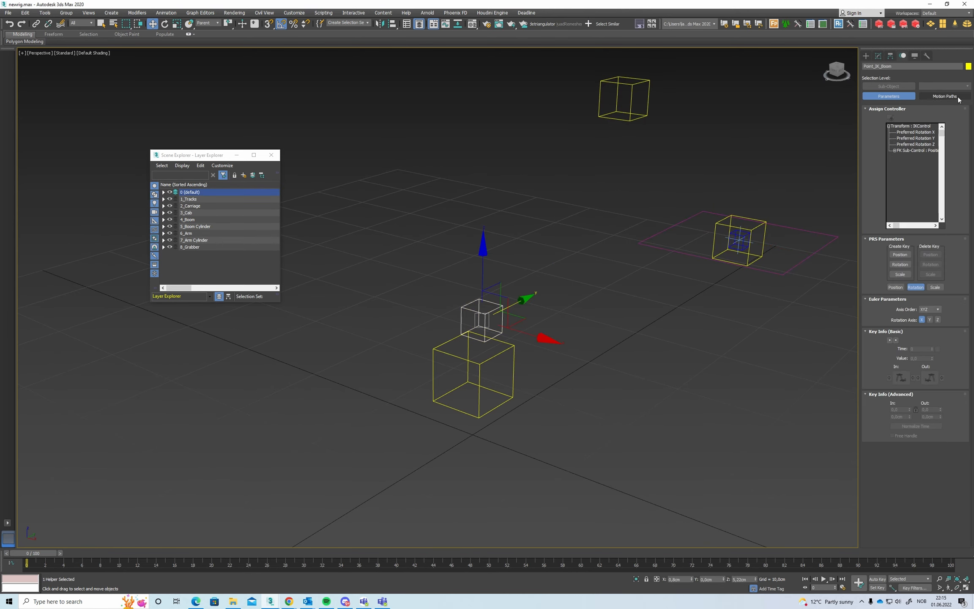
click(891, 57)
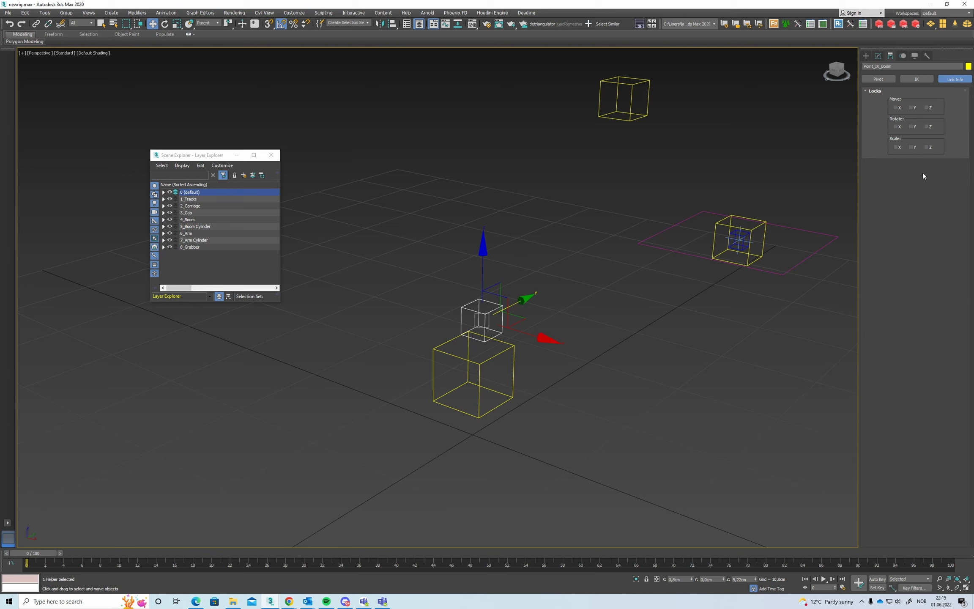
click(914, 79)
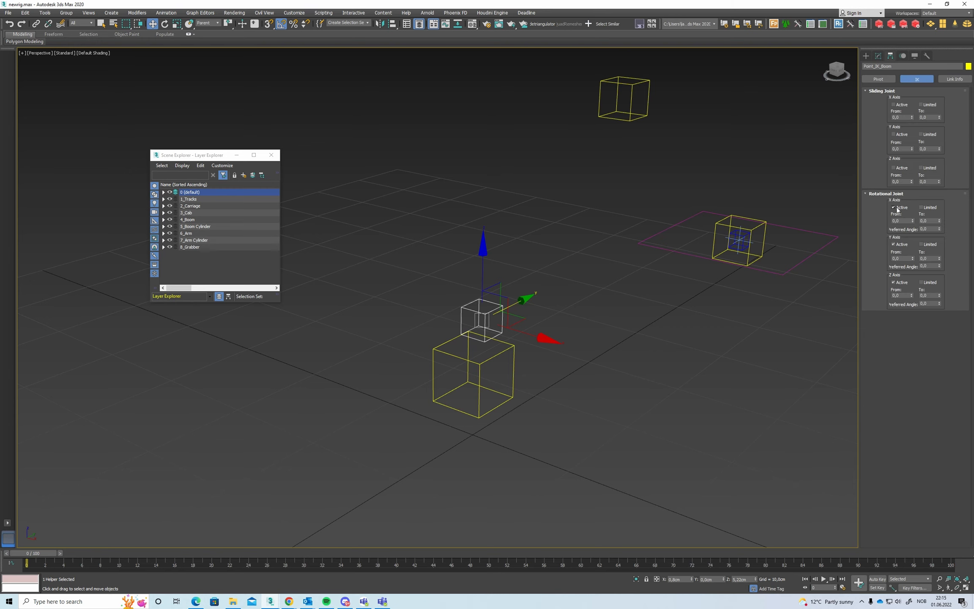
click(896, 282)
- Deactivate the X and Z rotational joint axes of Point_IK_Arm, keeping only Y active
middle_drag(742, 150, 739, 166)
drag(691, 126, 633, 99)
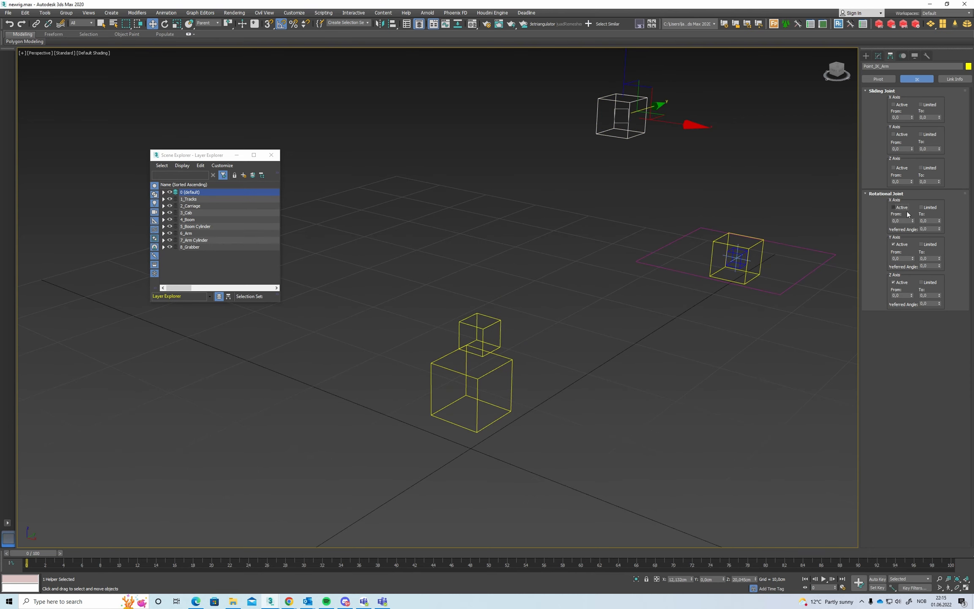
middle_drag(813, 258, 830, 261)
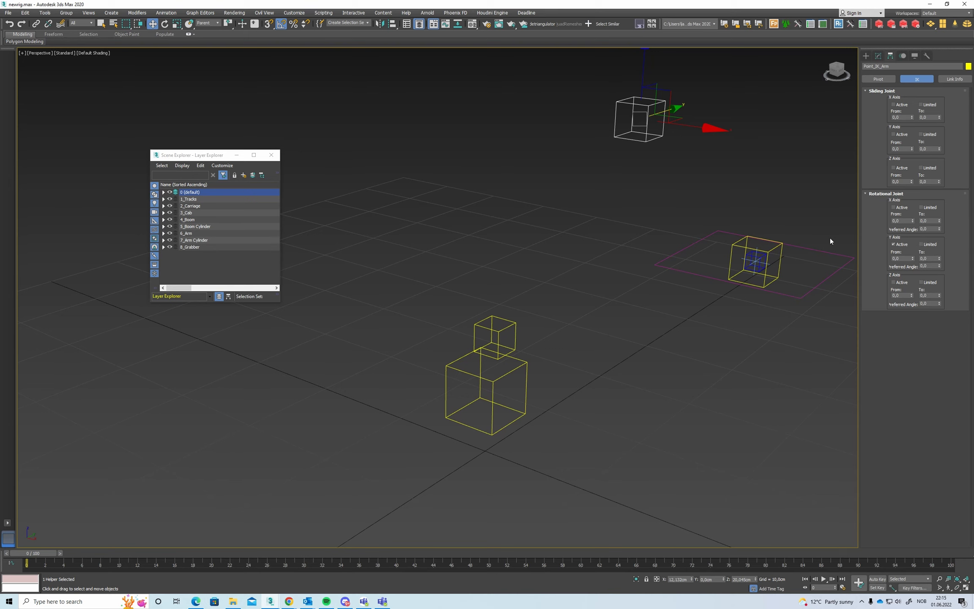
middle_drag(608, 216, 570, 256)
click(567, 269)
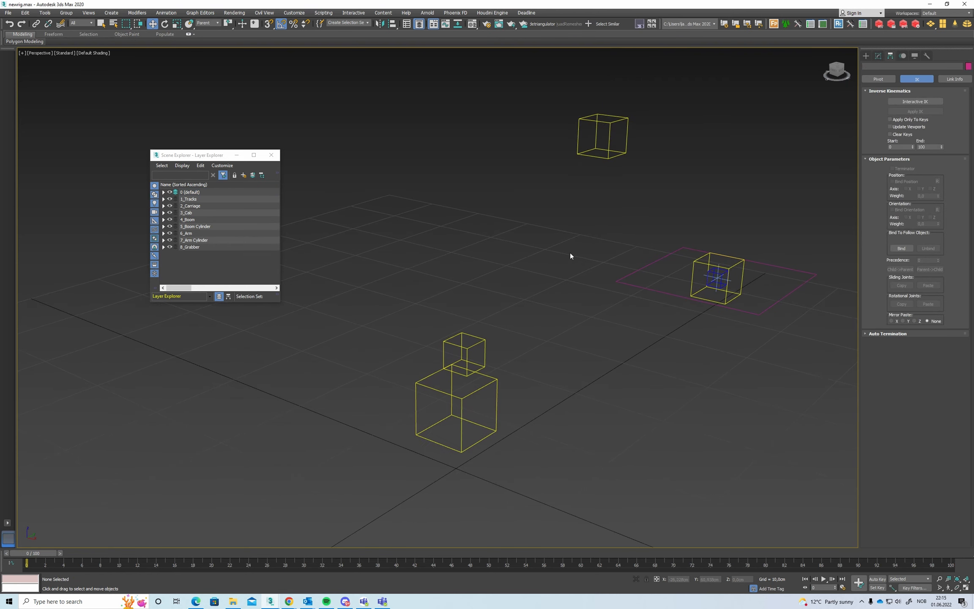
- Test the IK chain by moving the control rectangle toward the base, downward and along its Y axis
click(772, 305)
drag(747, 261, 621, 310)
alt+middle_drag(621, 309, 607, 259)
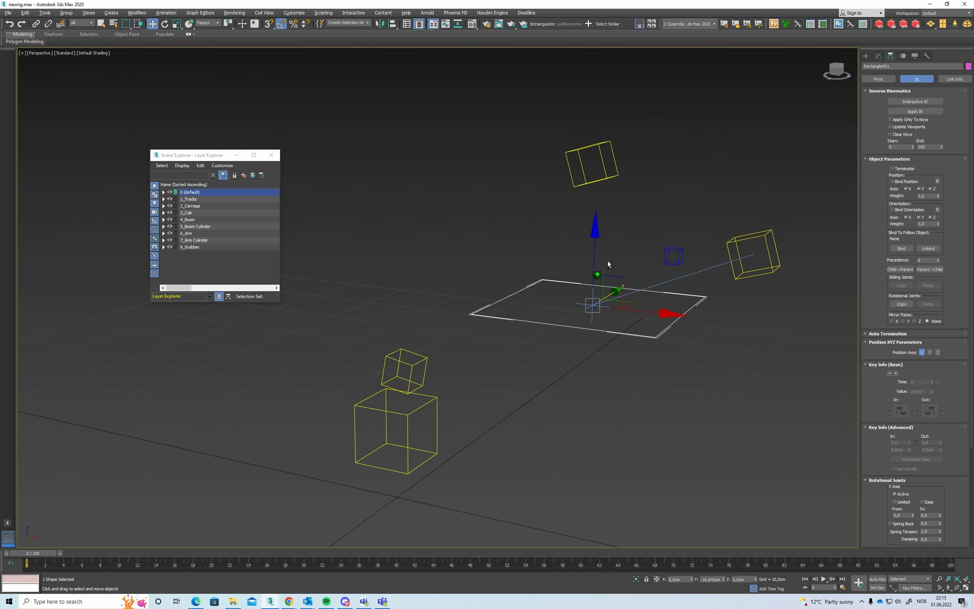
drag(593, 266, 609, 328)
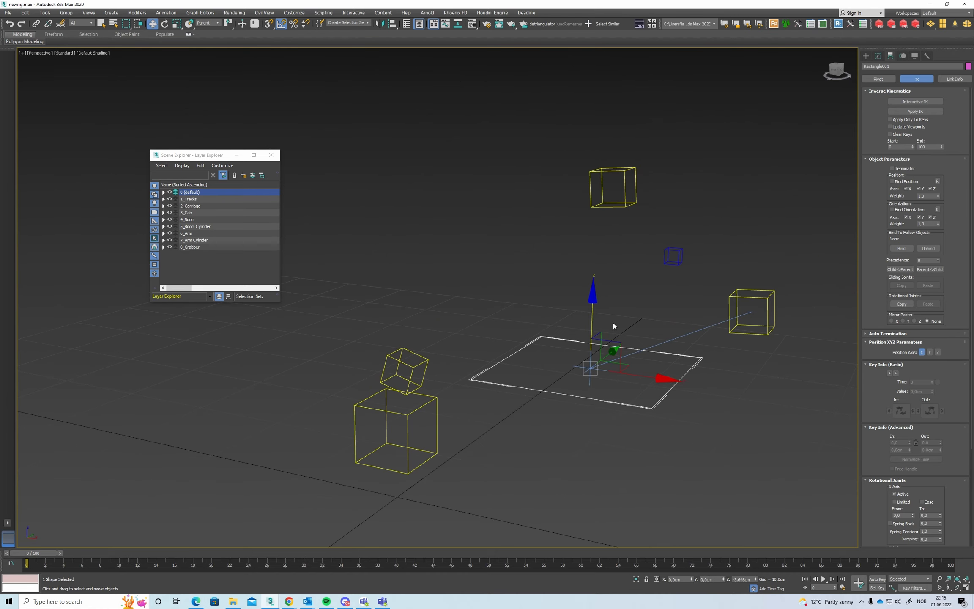
alt+middle_drag(609, 328, 597, 358)
drag(599, 358, 643, 334)
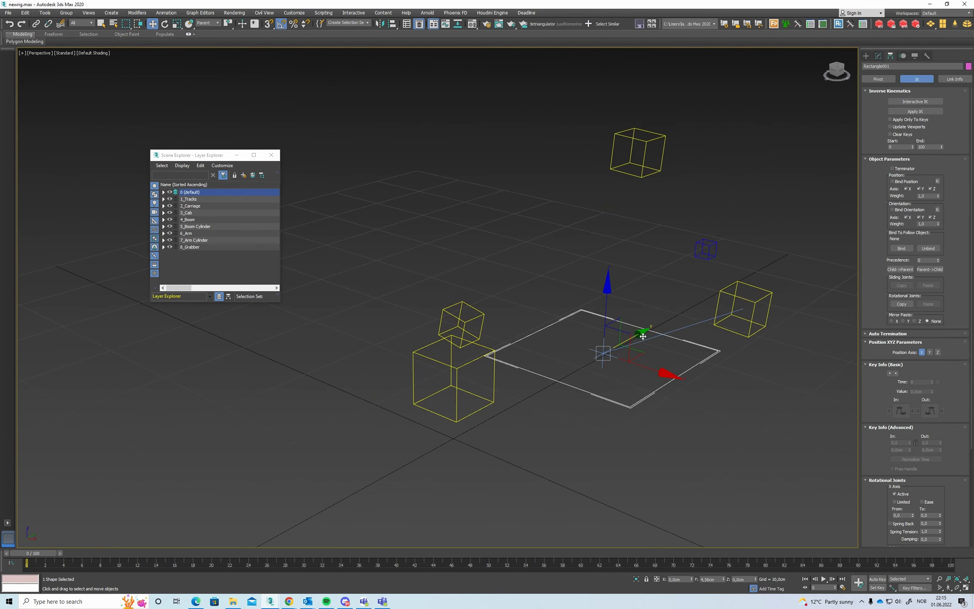
alt+middle_drag(562, 310, 587, 321)
alt+middle_drag(495, 320, 609, 334)
click(487, 325)
click(607, 334)
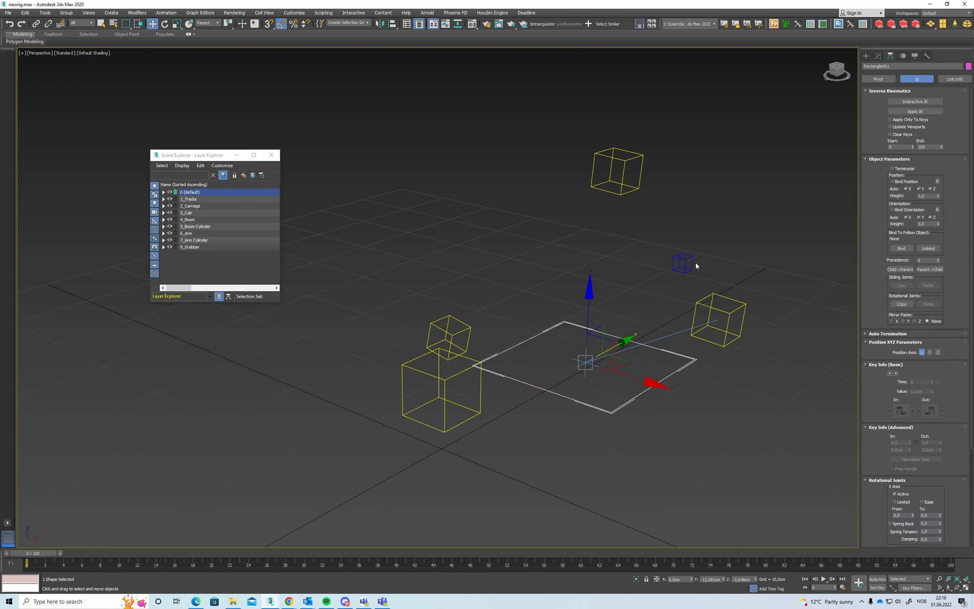
- Align the control rectangle's center to the center of the Point001 helper in X, Y and Z position
key(alt+a)
click(682, 263)
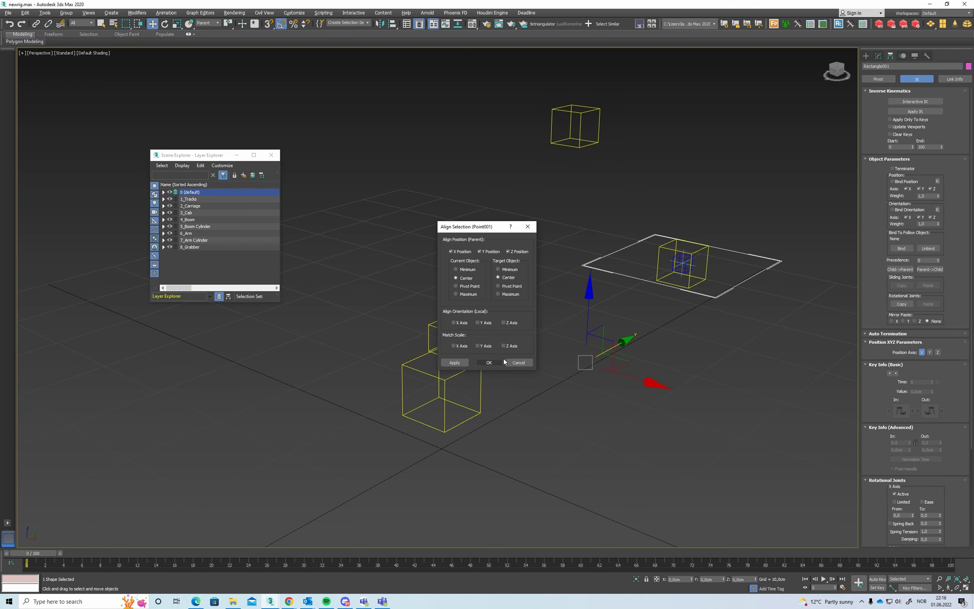
click(500, 362)
alt+middle_drag(555, 302, 536, 344)
click(536, 344)
- Show the excavator geometry, try rotating Point_IK_Cab, undo the rotation and hide the geometry again
click(448, 383)
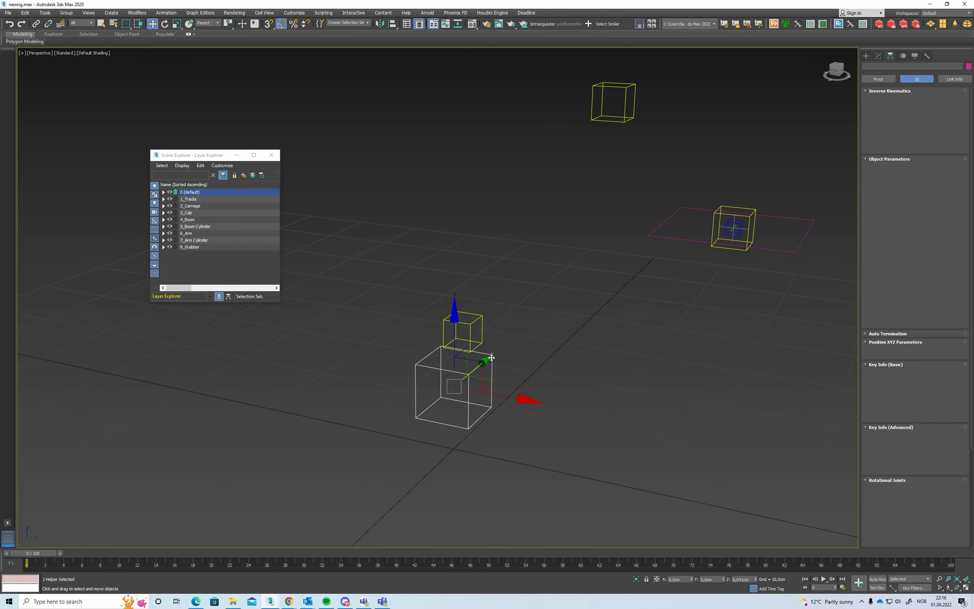
key(shift+g)
alt+middle_drag(588, 253, 575, 280)
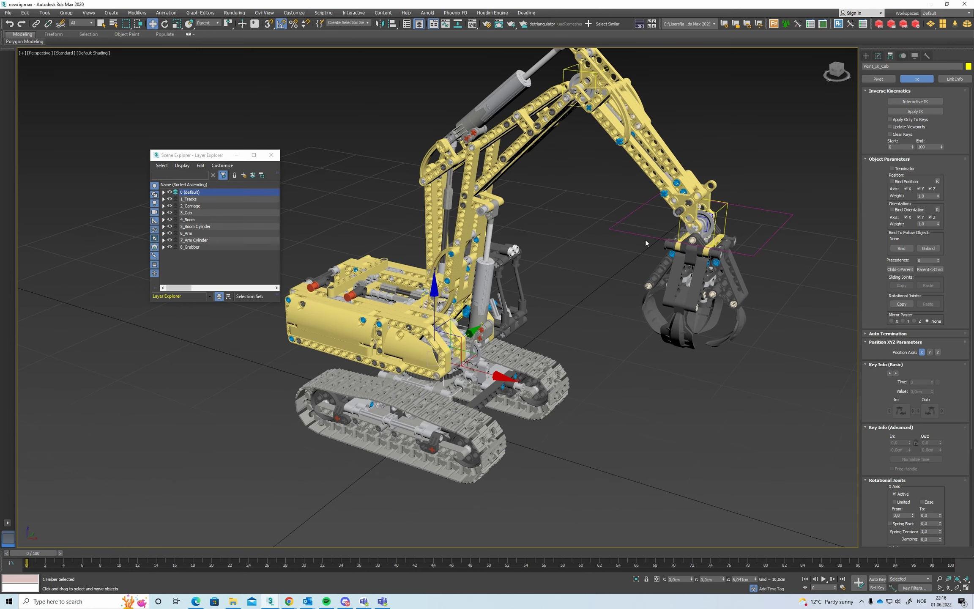
alt+middle_drag(656, 238, 606, 283)
key(e)
mouse_move(502, 330)
mouse_down()
mouse_move(482, 344)
mouse_move(502, 344)
mouse_up()
key(ctrl+z)
key(shift+g)
- Switch the viewport to wireframe shading and try another rotation of Point_IK_Cab, undoing it
key(F3)
alt+middle_drag(507, 372, 543, 338)
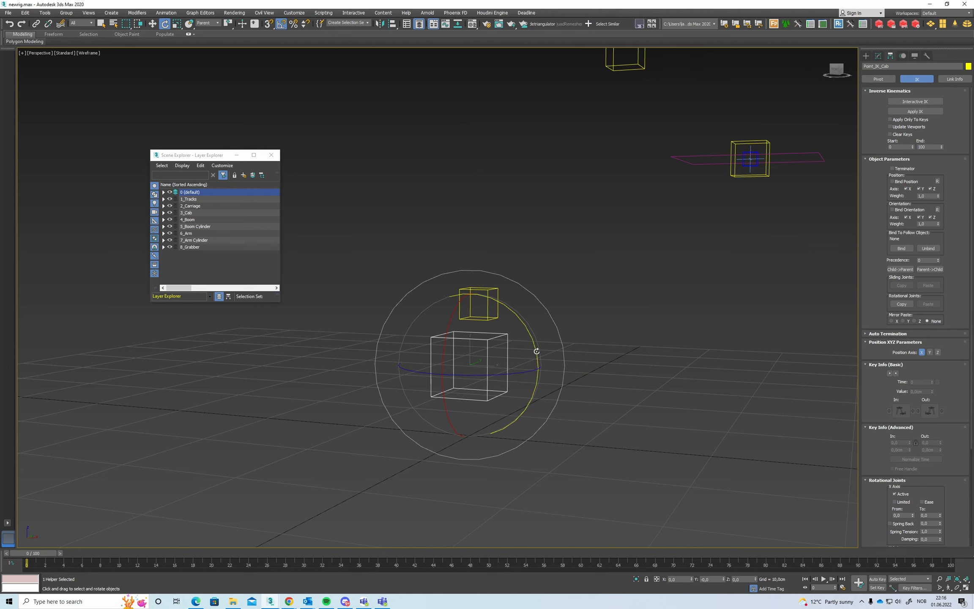
mouse_move(536, 352)
mouse_down()
mouse_move(530, 328)
mouse_move(531, 338)
mouse_up()
key(ctrl+z)
alt+middle_drag(631, 273, 612, 307)
click(653, 272)
alt+middle_drag(653, 272, 594, 274)
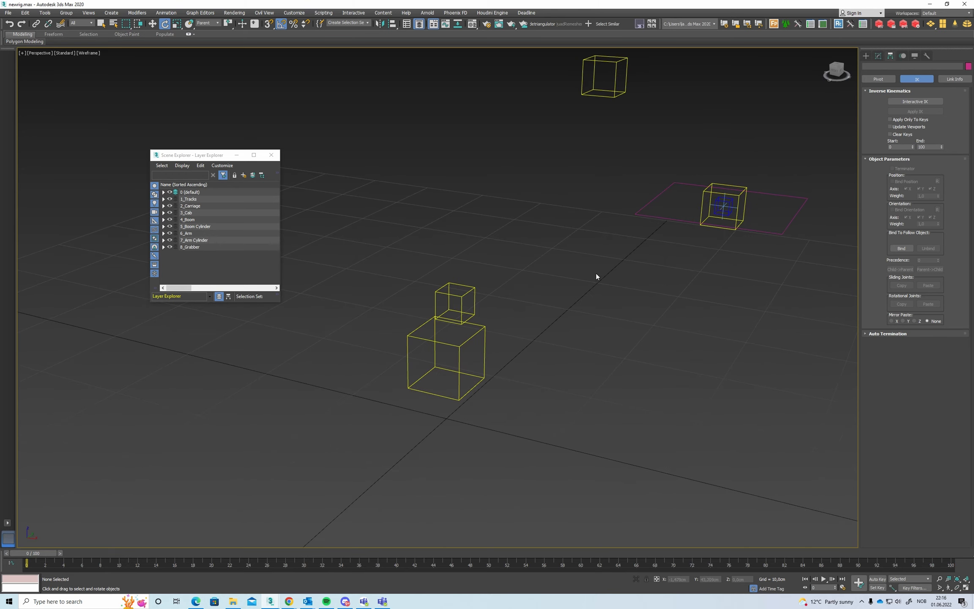
click(713, 196)
click(553, 155)
middle_drag(550, 185, 561, 187)
alt+middle_drag(564, 278, 567, 279)
drag(502, 345, 502, 345)
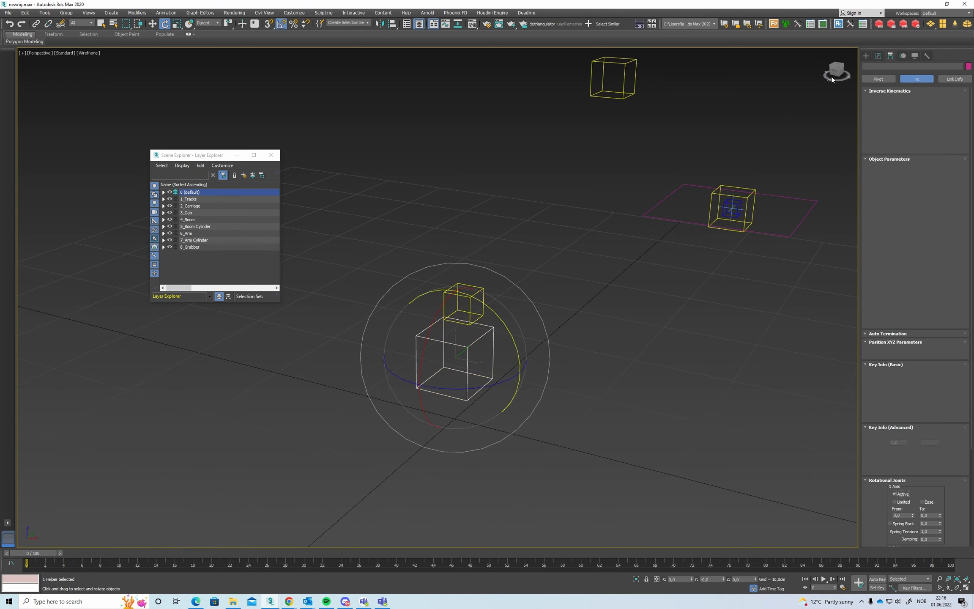
- Create a new Point helper and align it to Point_IK_Cab
click(865, 55)
click(900, 125)
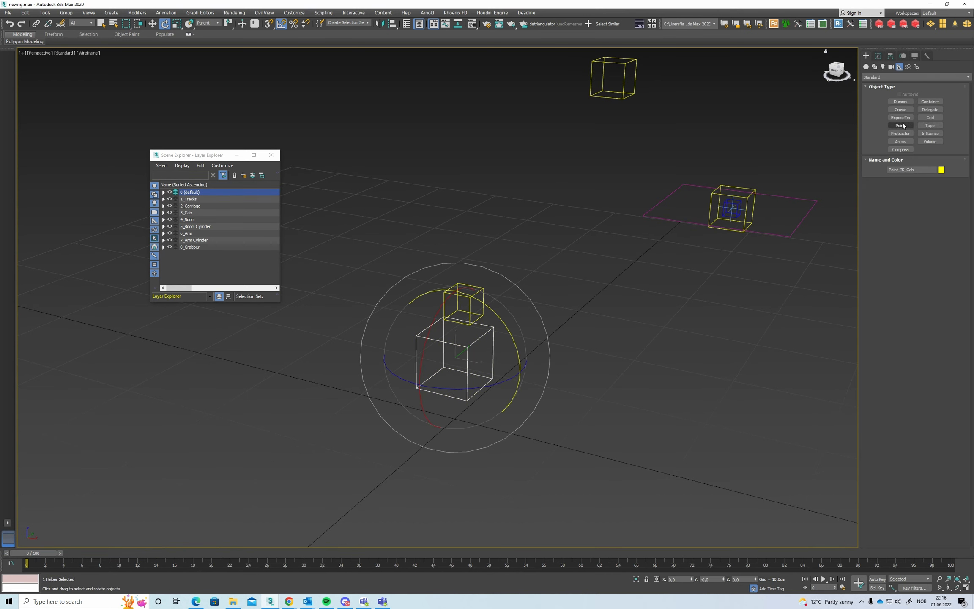
click(628, 333)
key(alt+a)
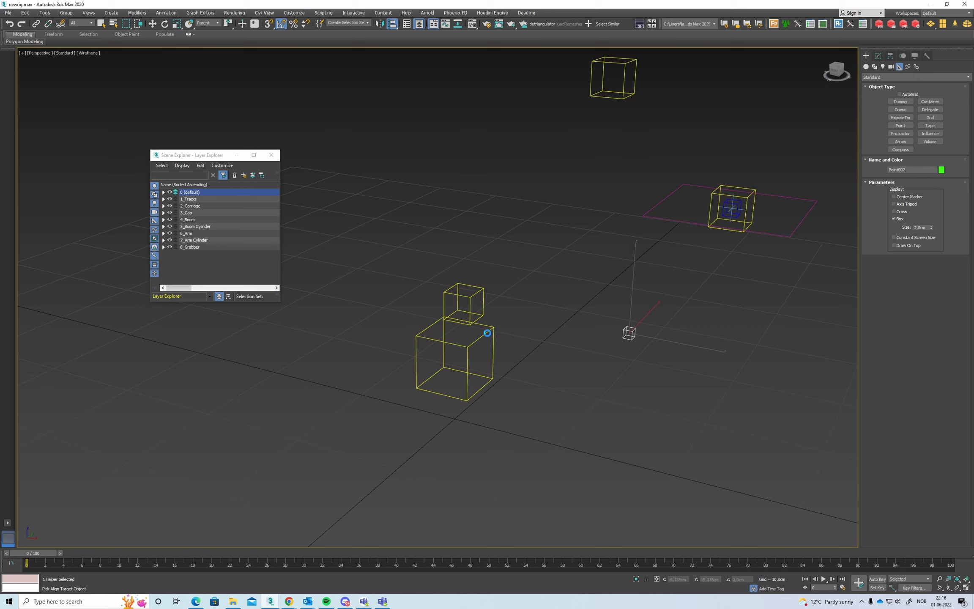
click(487, 333)
click(516, 355)
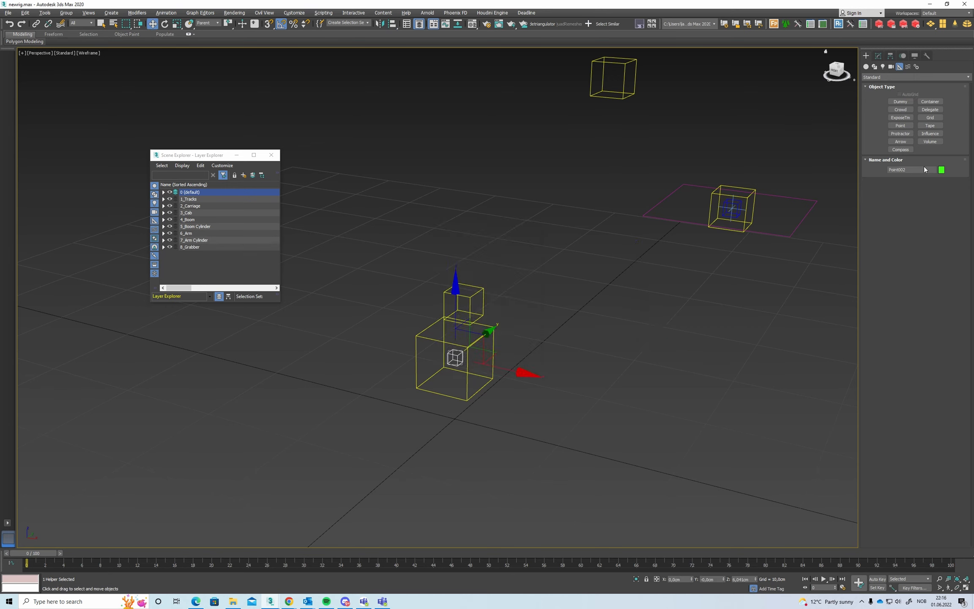
- Name the new helper Point_Cab_Zero and display it as an enlarged cross instead of a box
drag(918, 171, 898, 184)
key(Return)
click(877, 55)
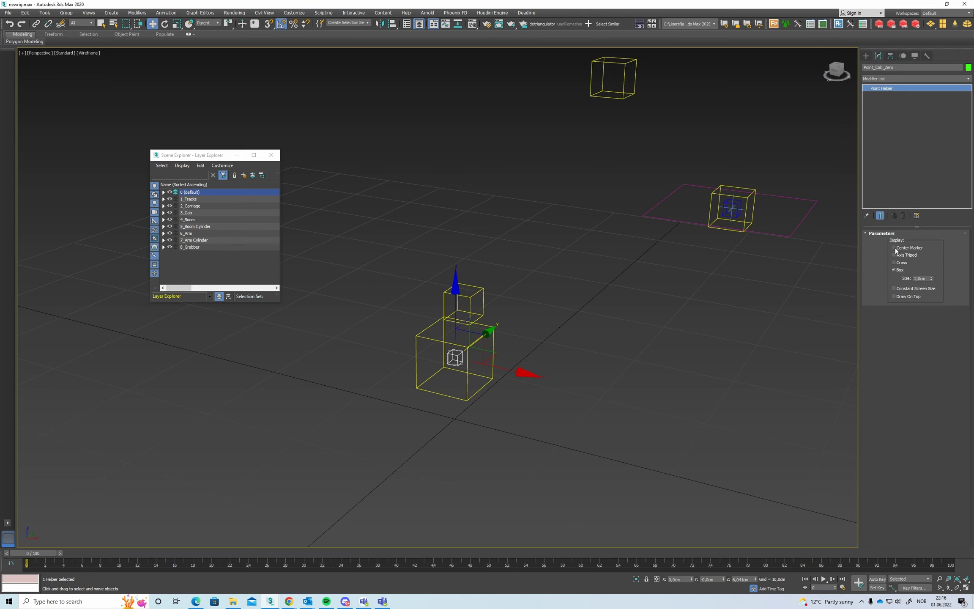
click(895, 269)
click(900, 262)
double_click(921, 278)
text(1)
key(Return)
middle_drag(600, 283, 615, 268)
click(568, 306)
- Link Point_IK_Cab to Point_Cab_Zero as its parent
click(509, 336)
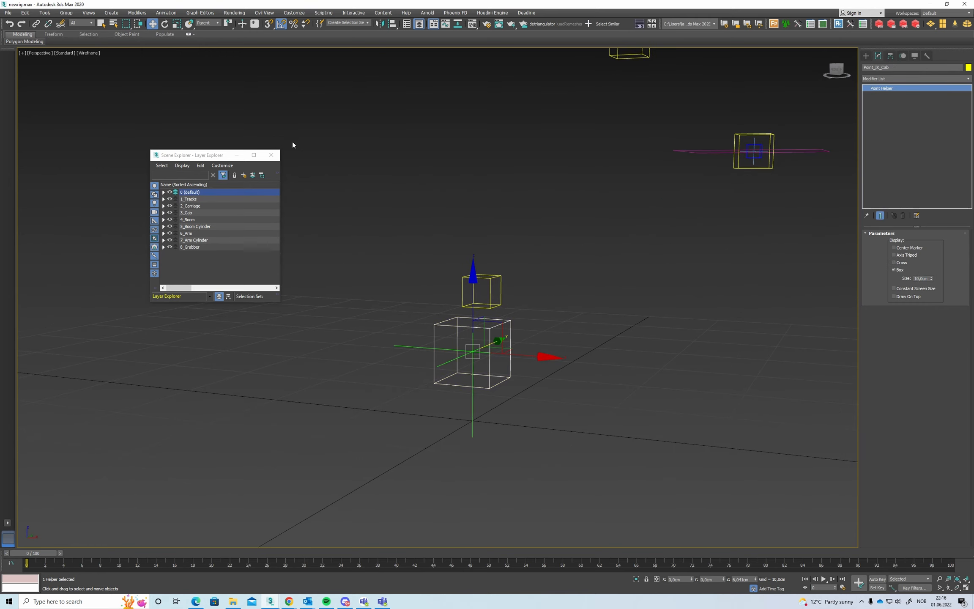
click(35, 23)
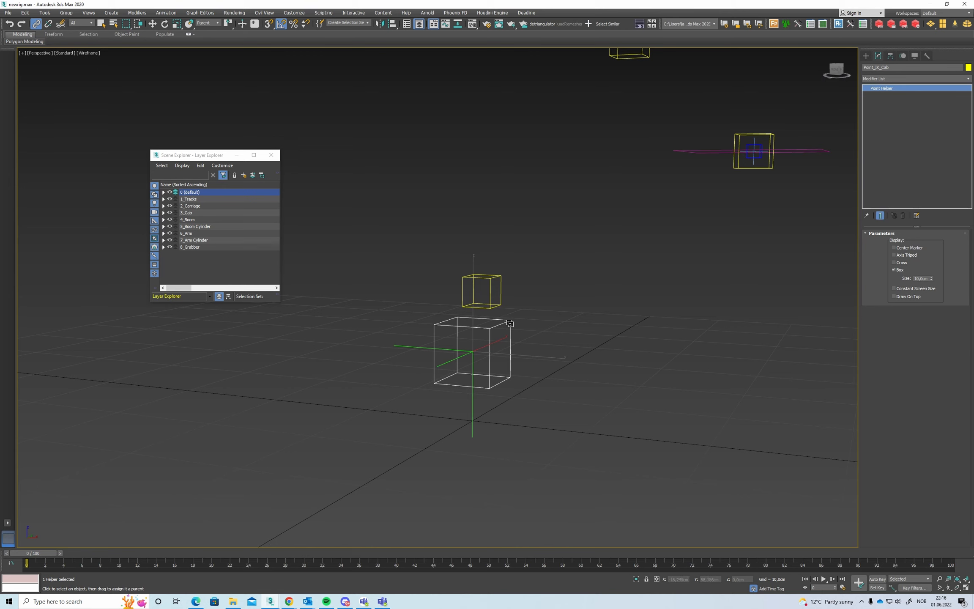
drag(509, 323, 418, 351)
click(577, 262)
alt+middle_drag(519, 243, 517, 260)
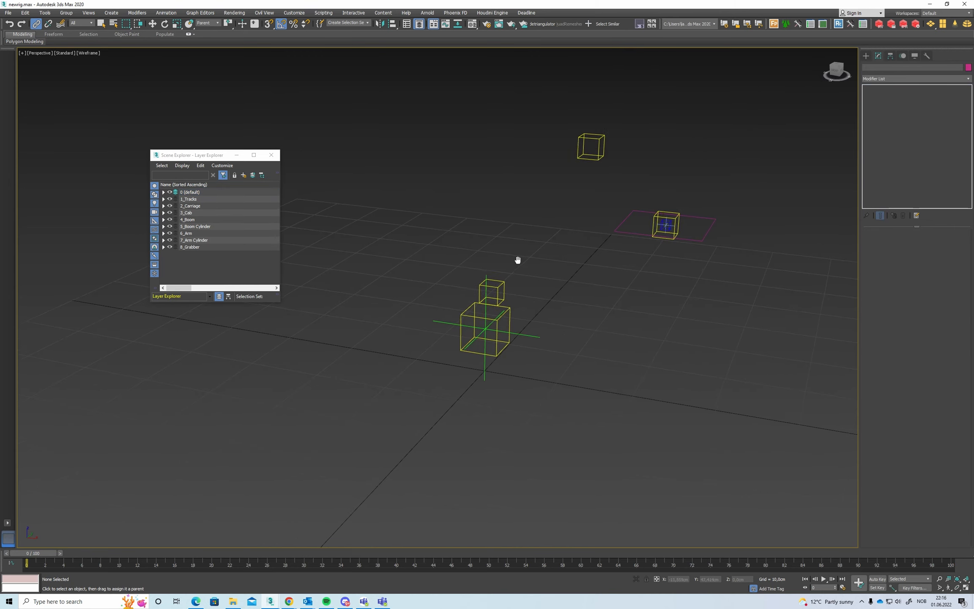
- Assign a Float Script controller to the Z Rotation track of Point_IK_Cab
click(513, 314)
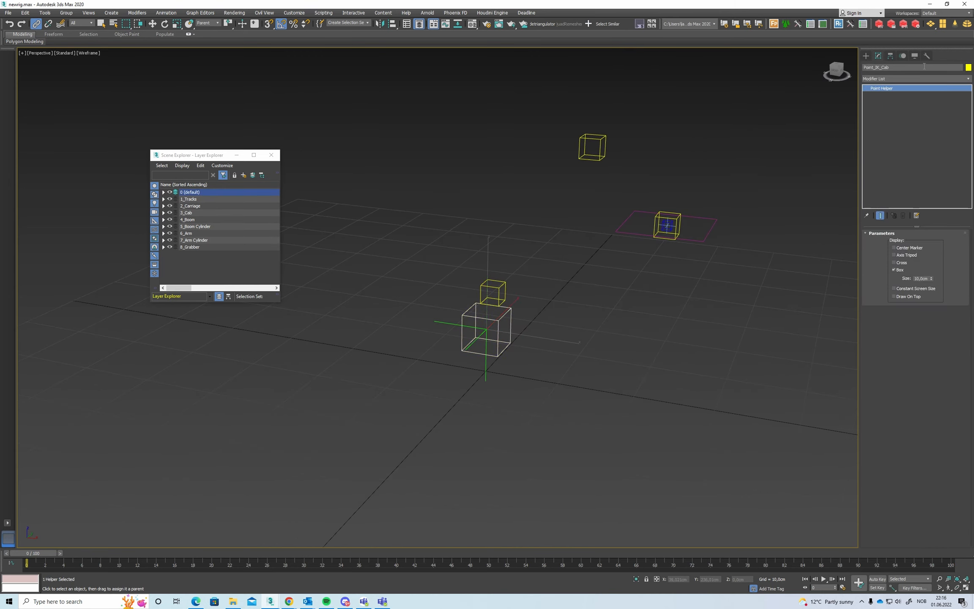
click(902, 57)
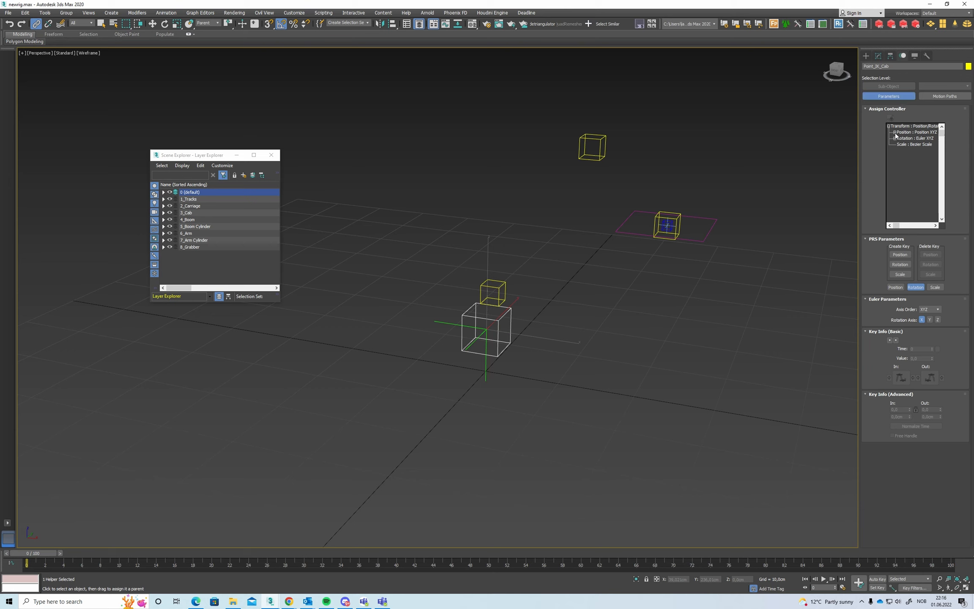
click(894, 138)
click(912, 157)
click(890, 118)
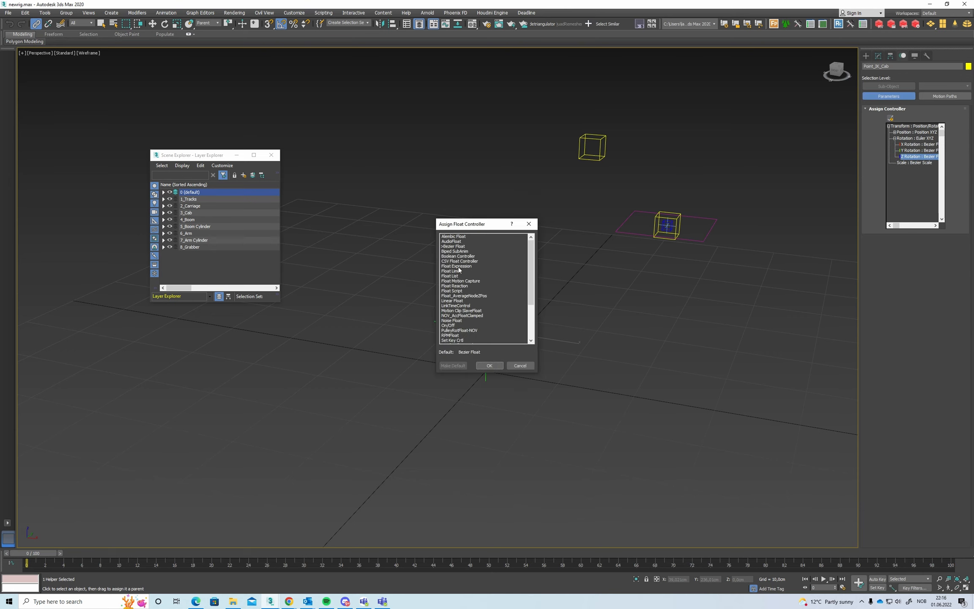
double_click(453, 290)
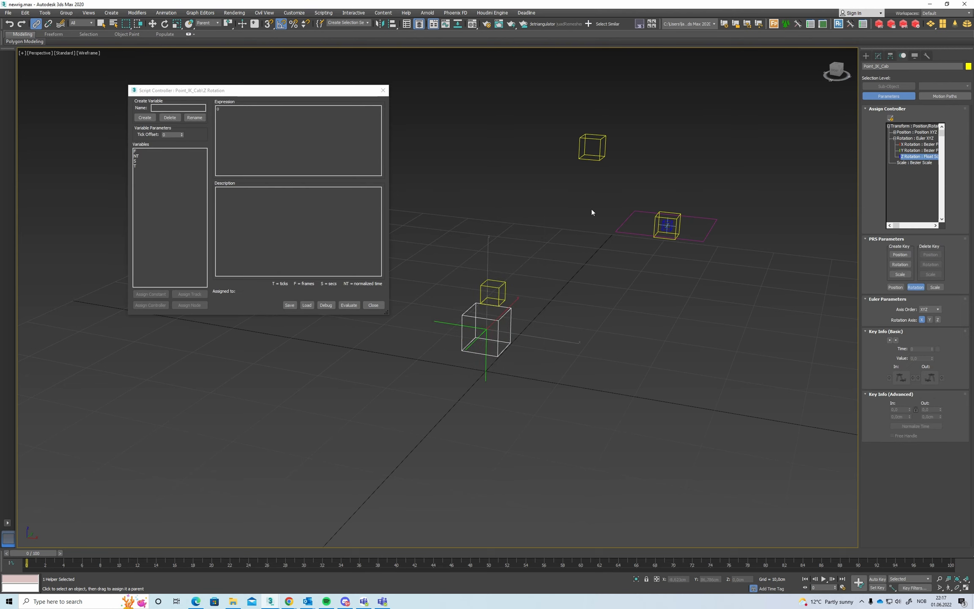
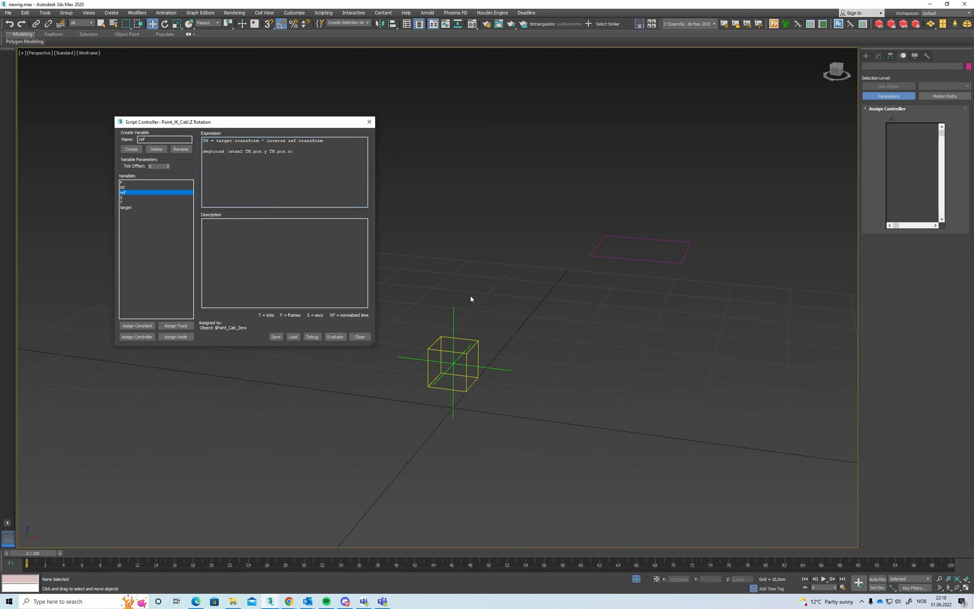
- Select the control rectangle and evaluate the script expression driving Point_IK_Cab's Z rotation
alt+middle_drag(470, 295, 612, 326)
click(608, 273)
alt+middle_drag(606, 275, 585, 292)
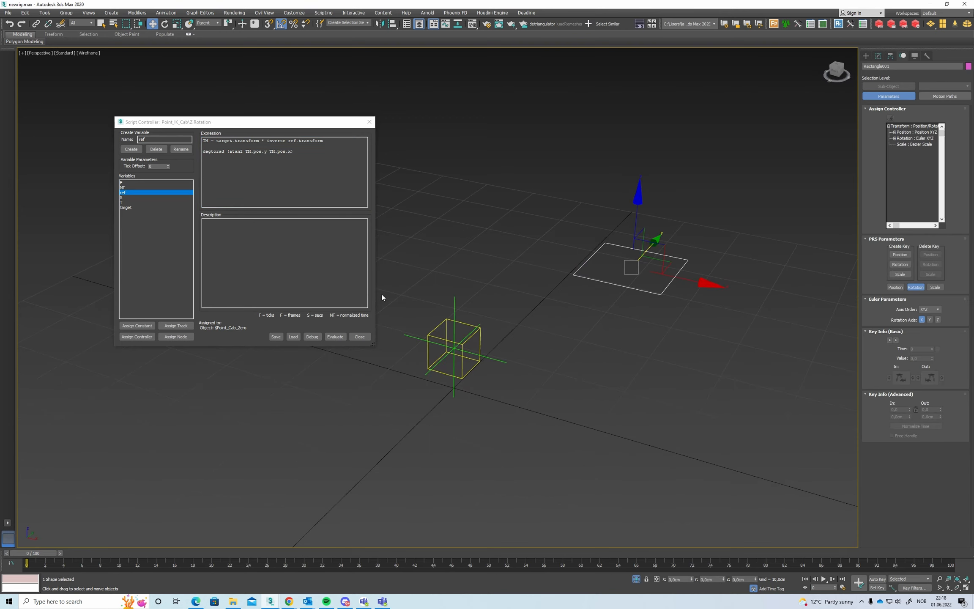
click(335, 337)
alt+middle_drag(511, 318, 517, 316)
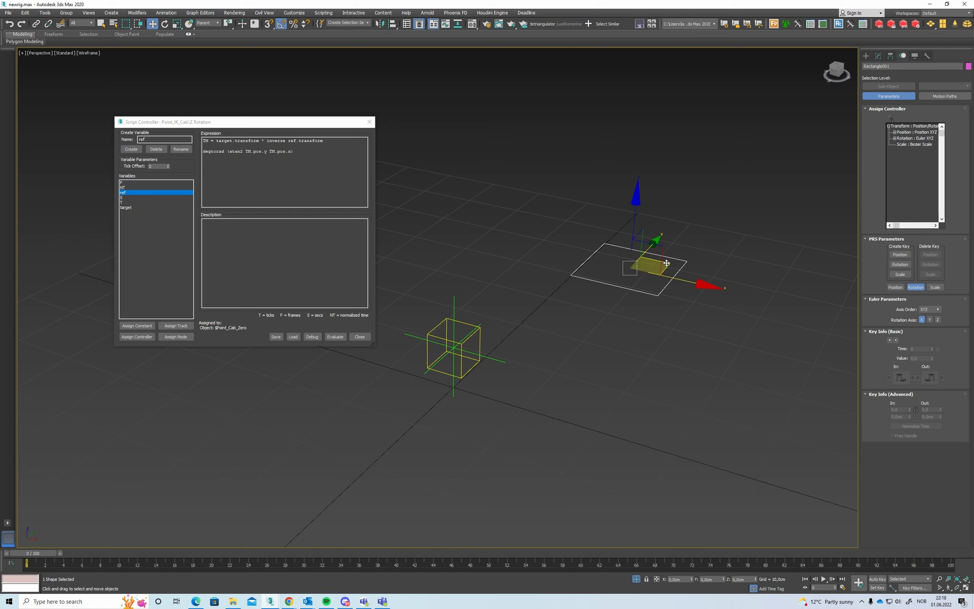
- Test the scripted cab rotation by moving the control rectangle around Point_IK_Cab, and undo the last move
drag(666, 262, 544, 338)
alt+middle_drag(469, 355, 487, 354)
middle_drag(487, 354, 640, 308)
drag(663, 244, 651, 347)
alt+middle_drag(546, 333, 615, 336)
drag(651, 344, 458, 275)
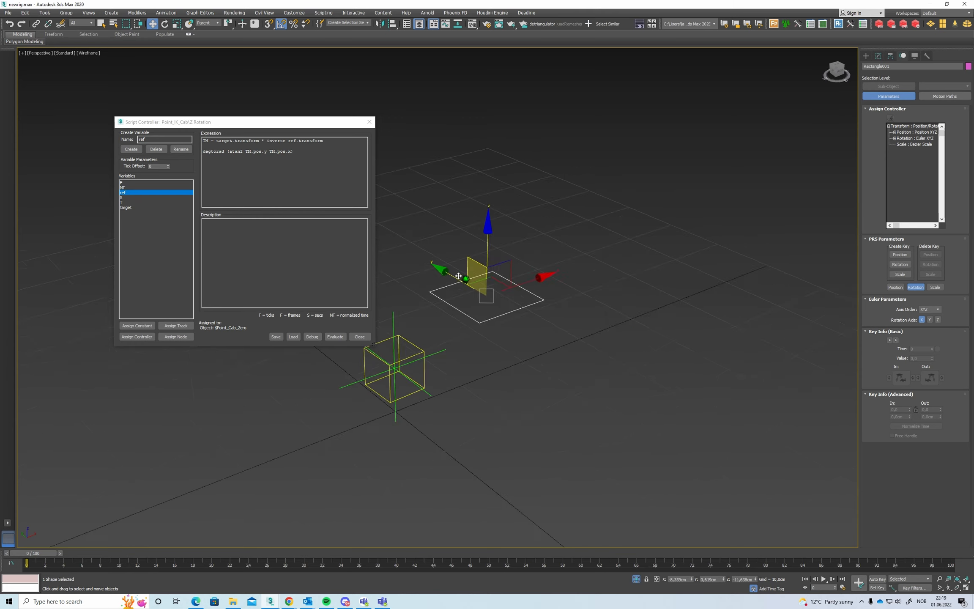
key(ctrl+z)
alt+middle_drag(458, 275, 468, 285)
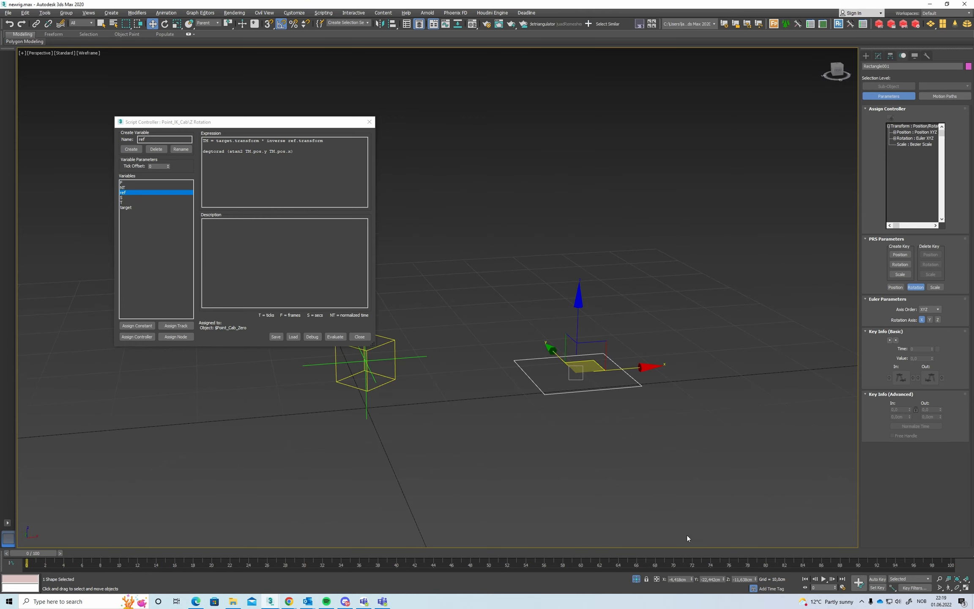
- Reset the control rectangle's X, Y and Z position to 0 and close the script controller
right_click(692, 579)
right_click(722, 579)
right_click(755, 578)
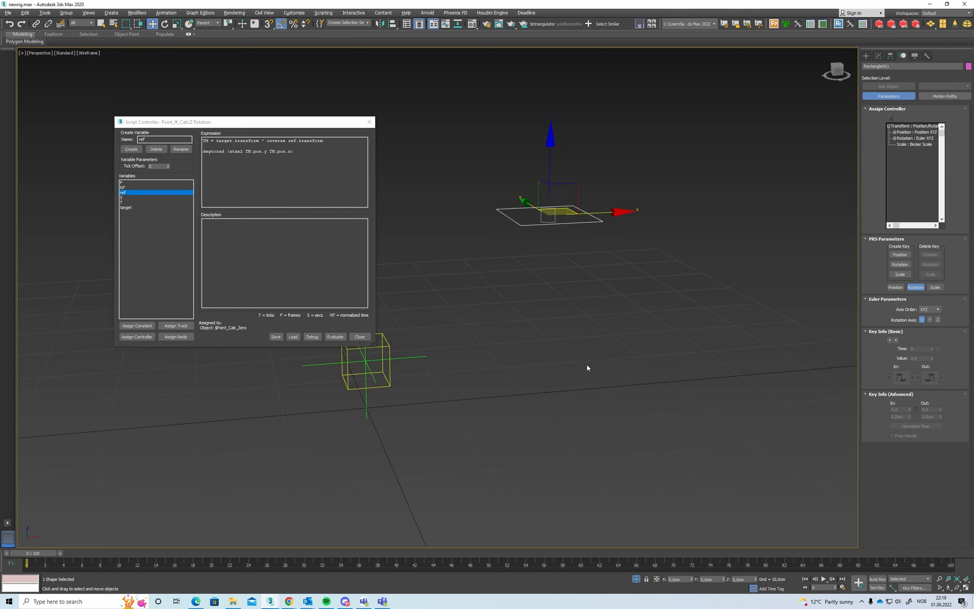
click(359, 336)
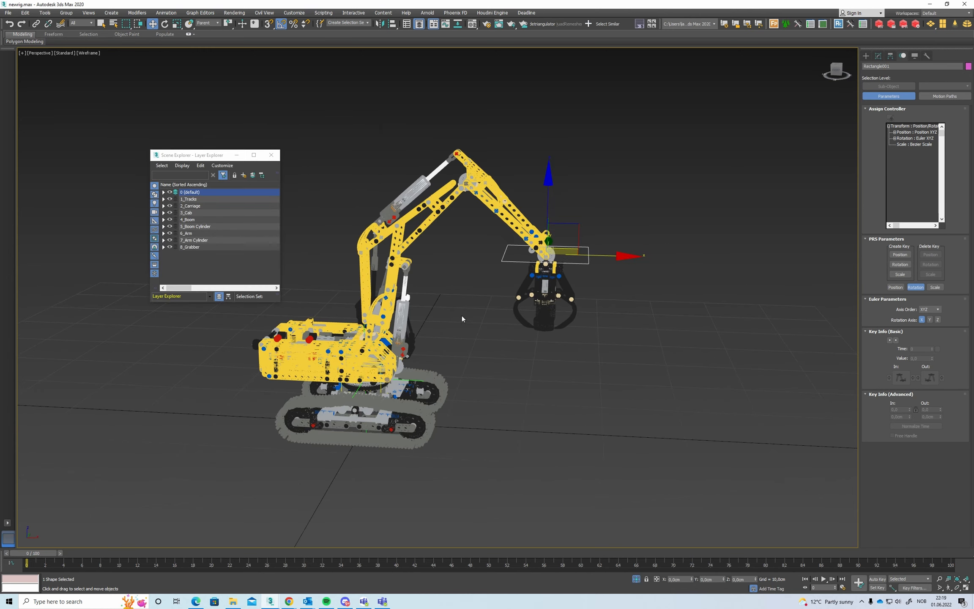
- Unhide the hidden helpers and test the excavator's arm by lowering the control rectangle
alt+middle_drag(462, 318, 594, 240)
right_click(486, 292)
click(501, 258)
drag(594, 241, 617, 273)
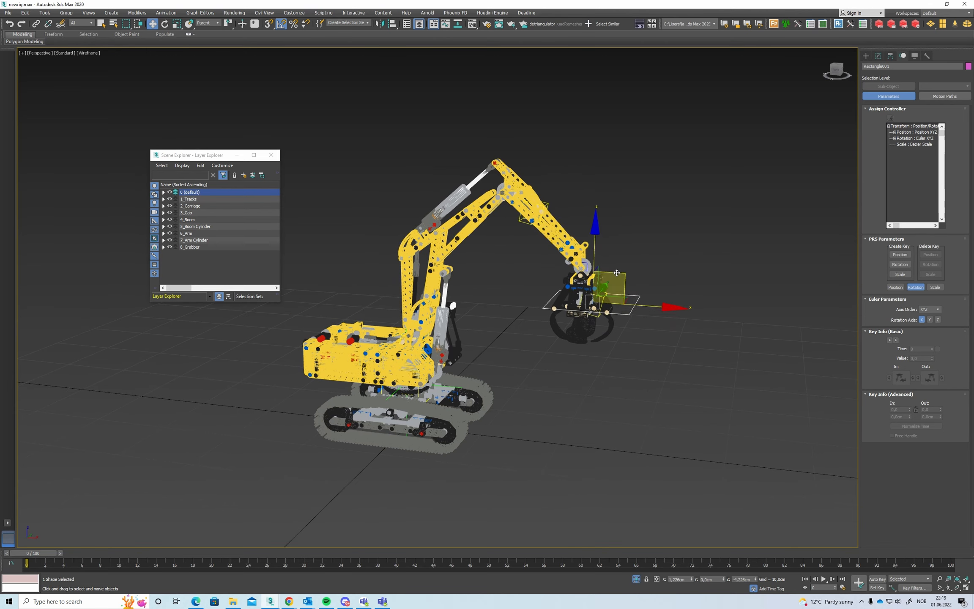
alt+middle_drag(538, 292, 577, 276)
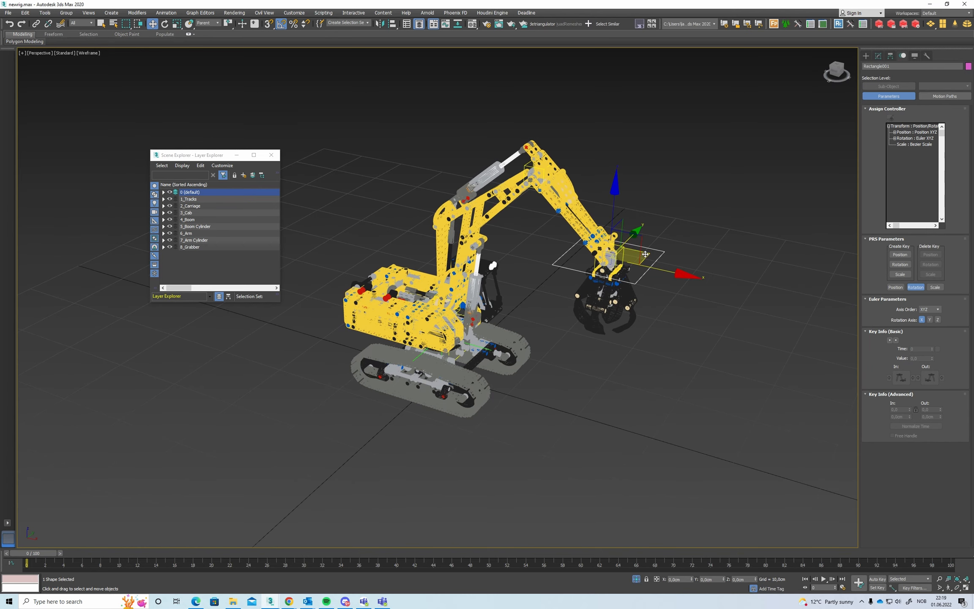
- Move the control rectangle sideways across the ground plane to test the excavator's cab rotation
drag(645, 254, 557, 307)
alt+middle_drag(557, 306, 571, 290)
scroll(642, 291, up, 1)
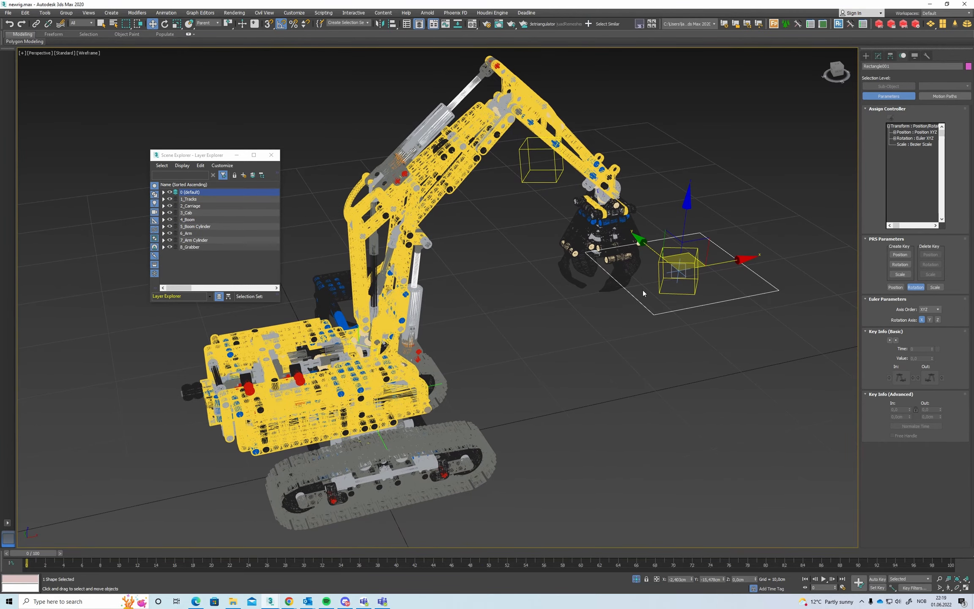
mouse_move(642, 291)
alt+middle_down()
mouse_move(549, 333)
mouse_move(545, 350)
mouse_move(593, 337)
mouse_move(447, 298)
mouse_move(498, 298)
mouse_move(489, 298)
mouse_move(482, 326)
mouse_move(500, 270)
mouse_move(569, 279)
mouse_move(439, 369)
alt+middle_up()
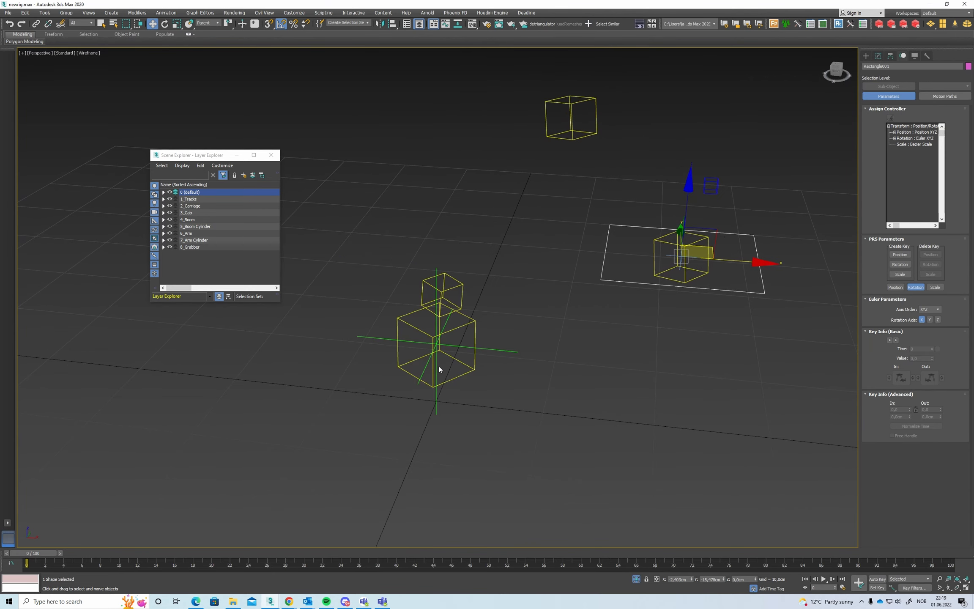
- Examine how Point_IK_Cab and the IK helpers are oriented relative to the moved control rectangle
click(453, 328)
alt+middle_drag(453, 327, 504, 320)
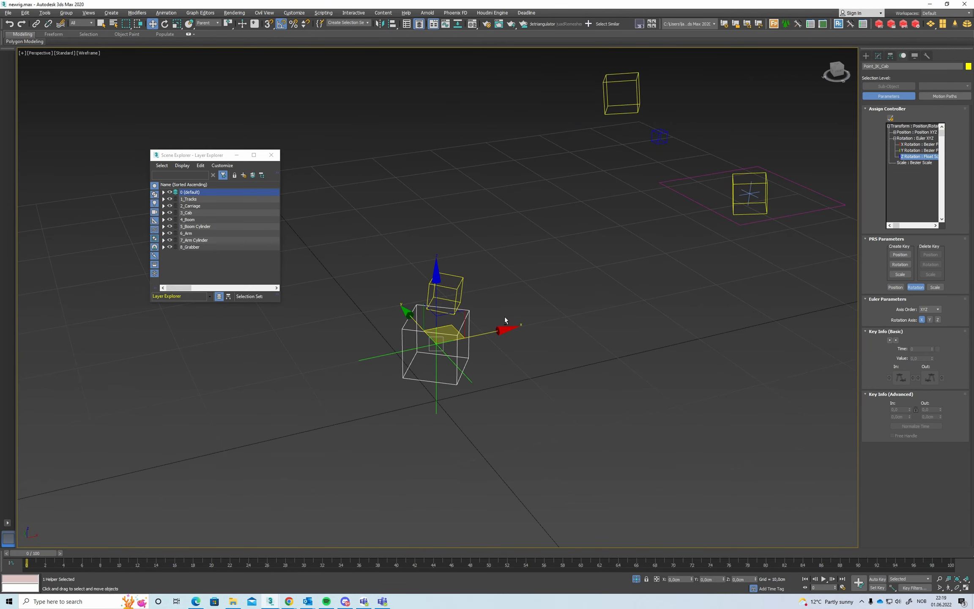
click(761, 220)
alt+middle_drag(724, 226, 800, 264)
alt+middle_drag(536, 268, 781, 184)
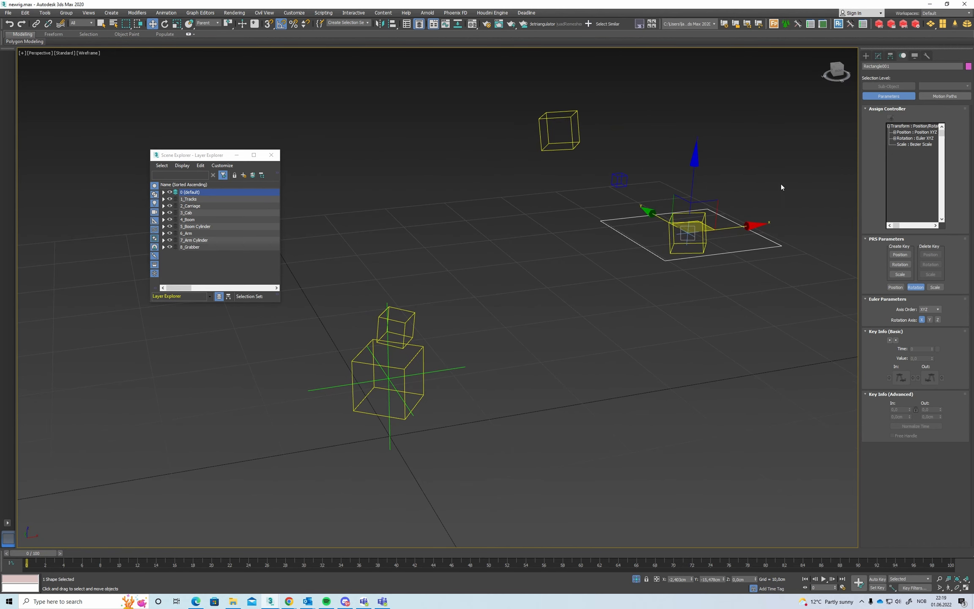
- Create a box-display Point helper on the ground plane between the cab helpers and the control rectangle
click(866, 56)
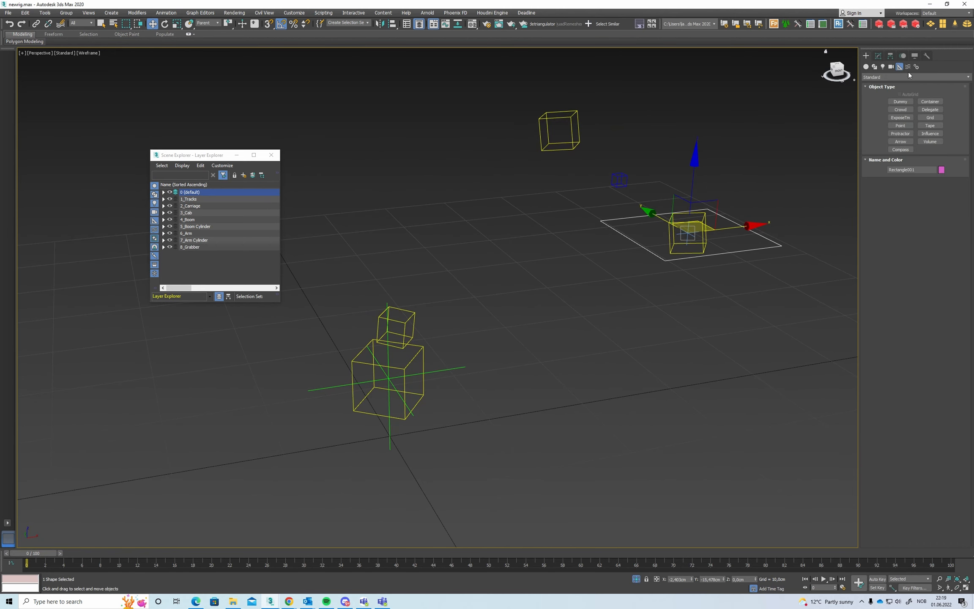
click(899, 125)
alt+middle_drag(667, 163, 527, 301)
click(508, 326)
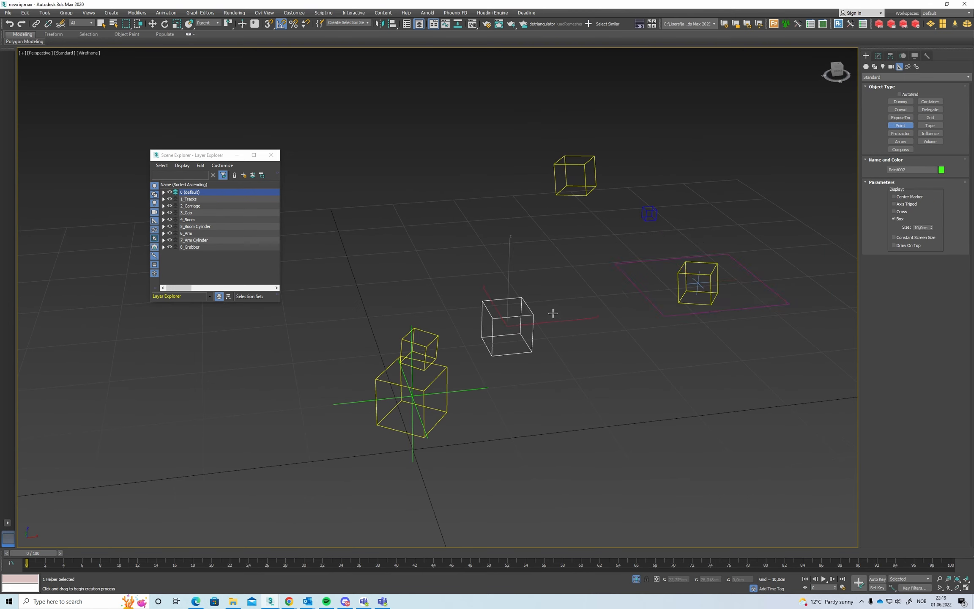
right_click(552, 311)
key(alt+a)
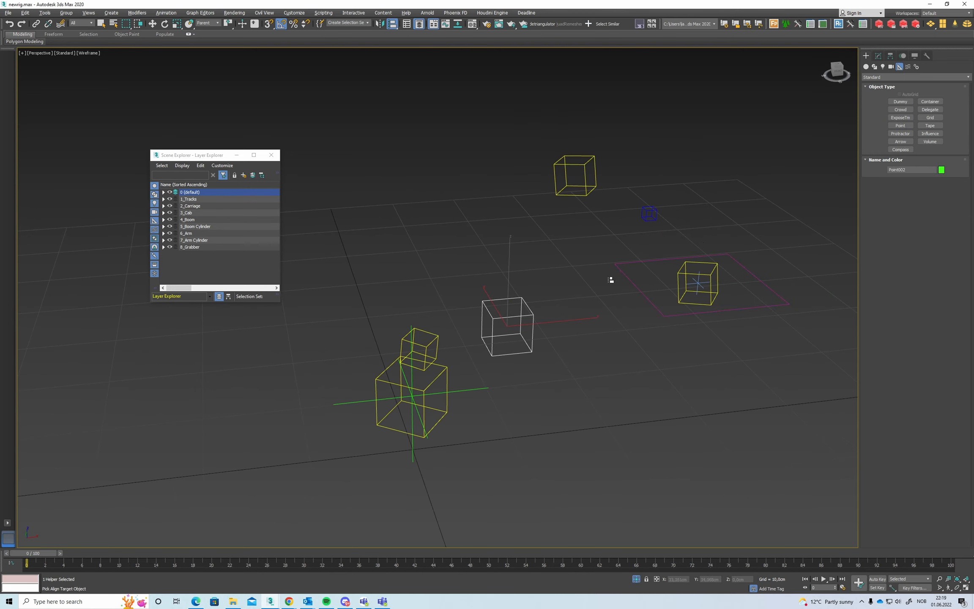
right_click(577, 227)
- Link the new point helper to the control rectangle's parent helper and check the rectangle's hierarchy
click(36, 23)
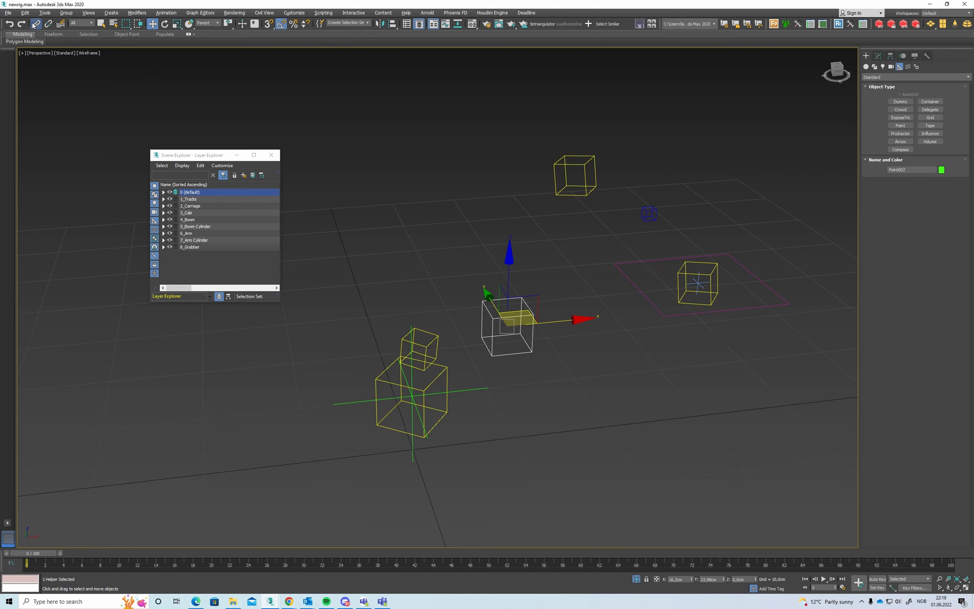
drag(535, 314, 730, 167)
click(763, 277)
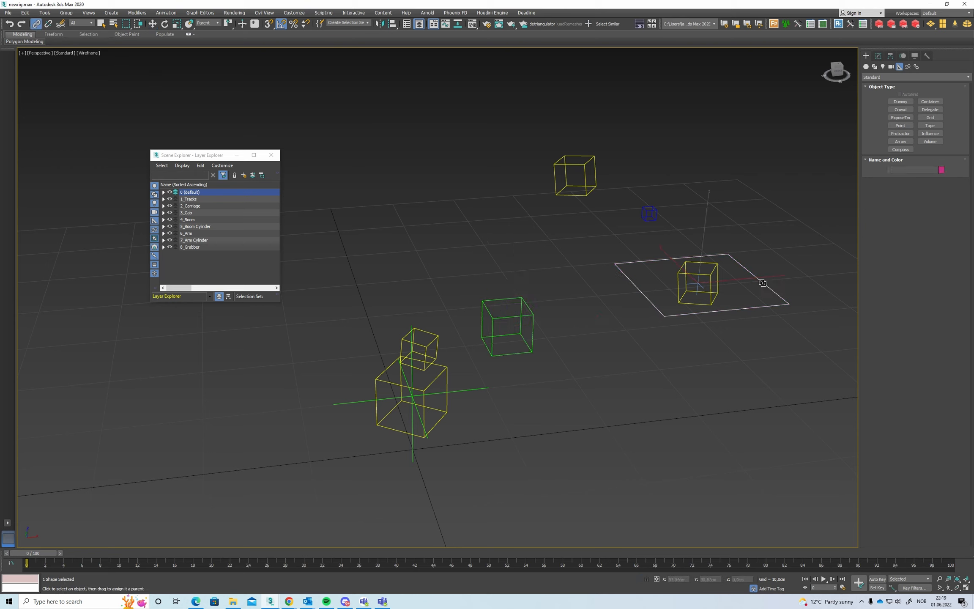
key(w)
key(Page_Up)
click(629, 308)
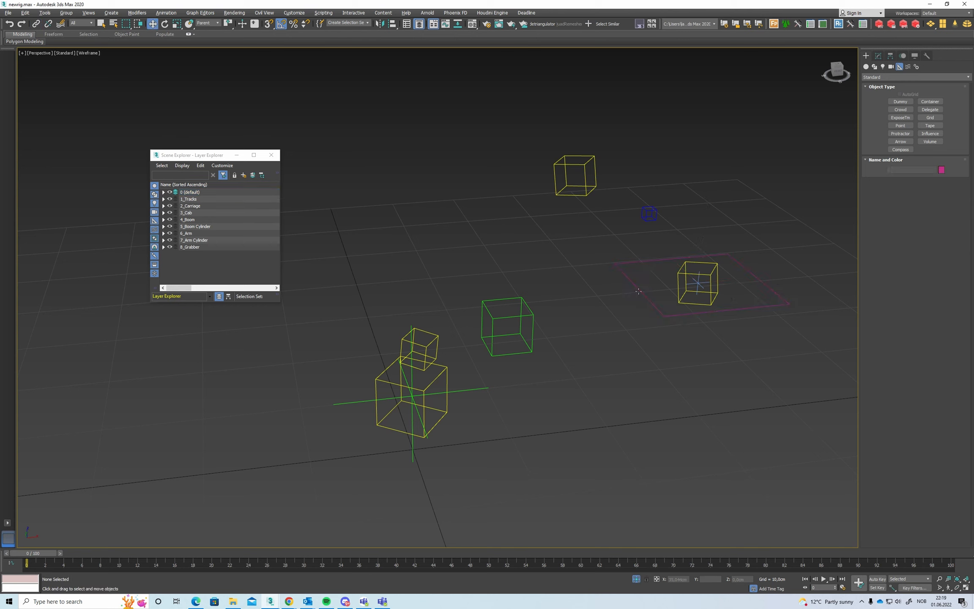
- Copy the control rectangle's Position XYZ controller and paste it as an instance onto the new point helper's position
click(663, 276)
click(912, 56)
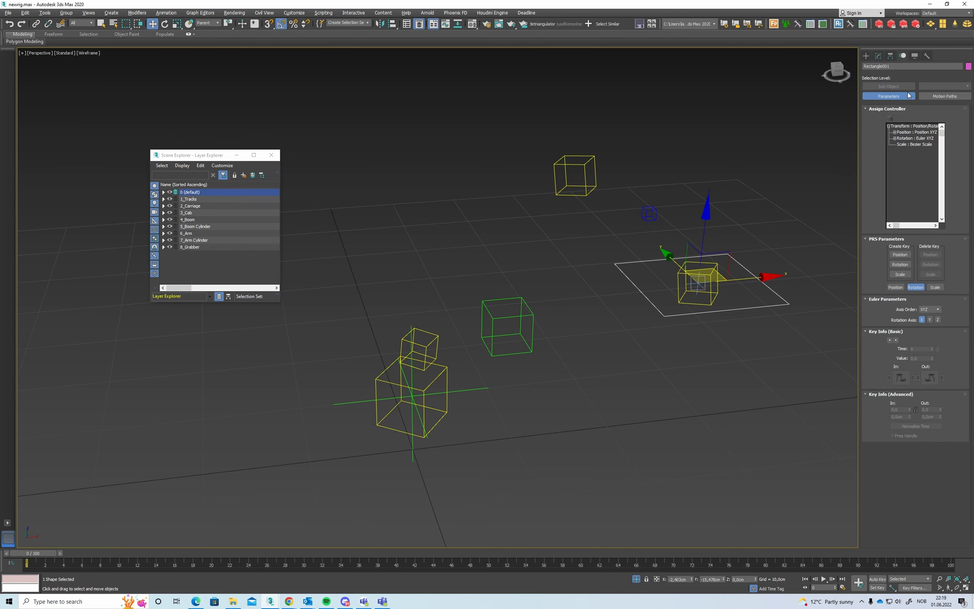
click(912, 131)
right_click(913, 132)
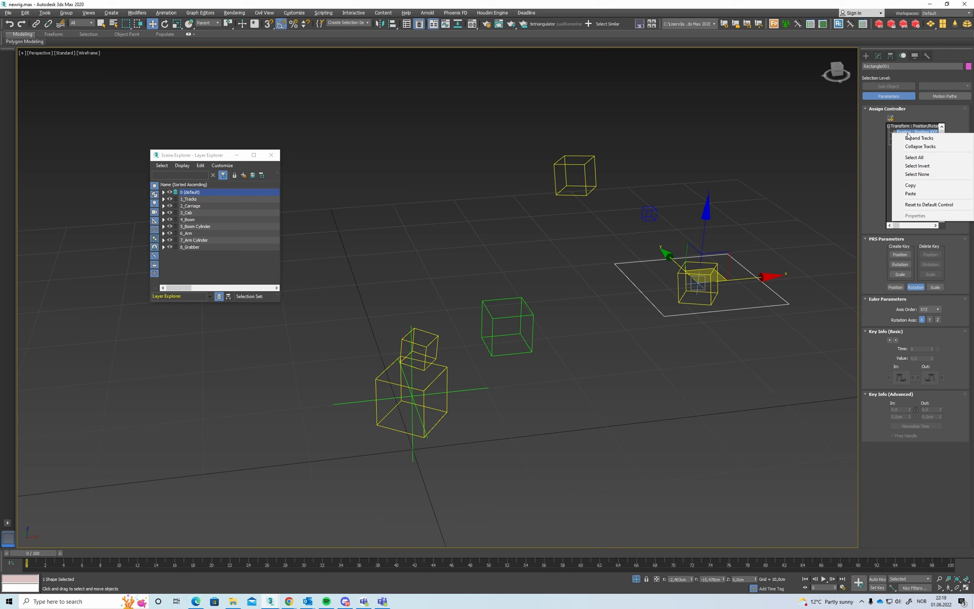
click(921, 185)
click(509, 314)
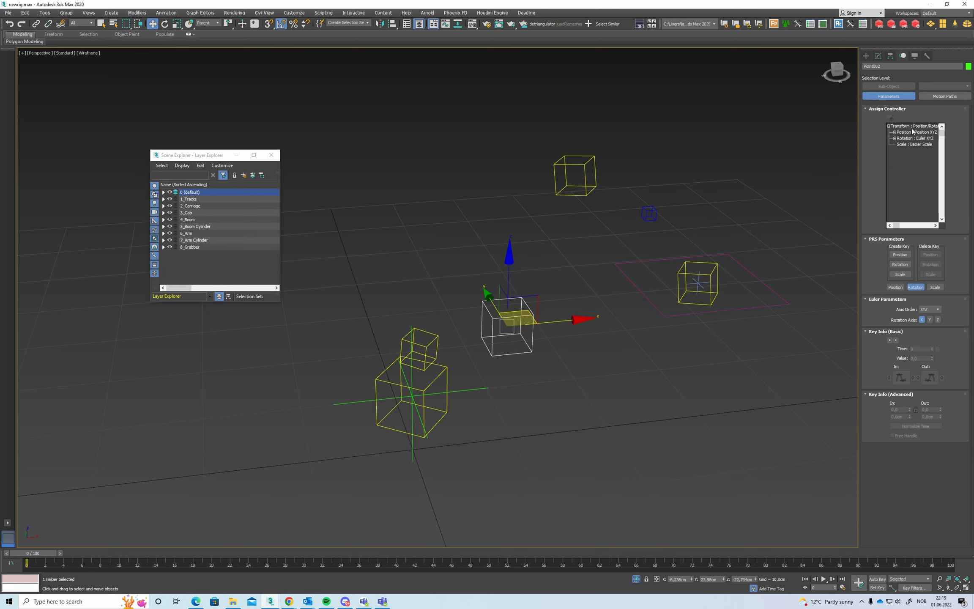
right_click(910, 133)
click(909, 191)
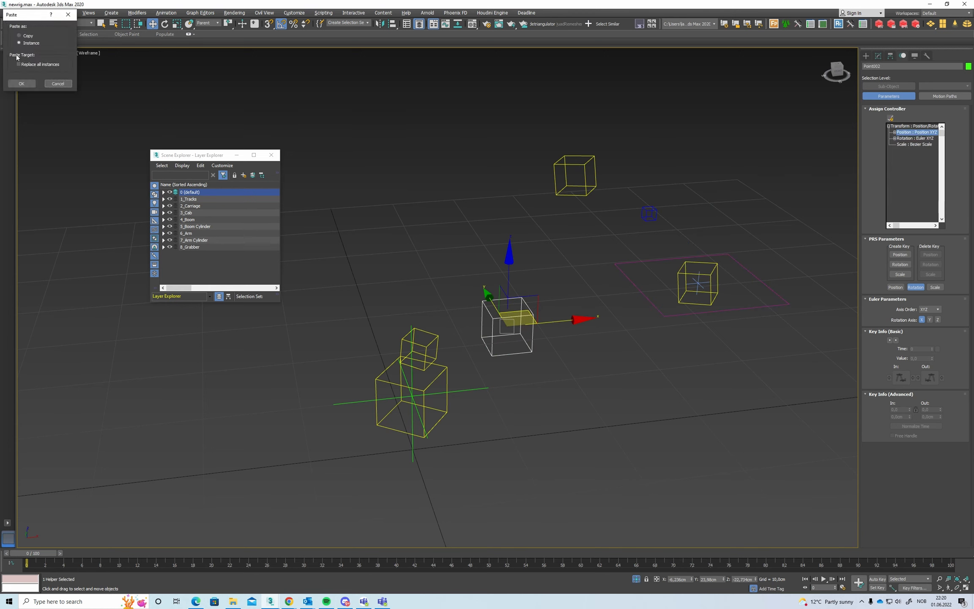
drag(30, 20, 711, 133)
click(707, 202)
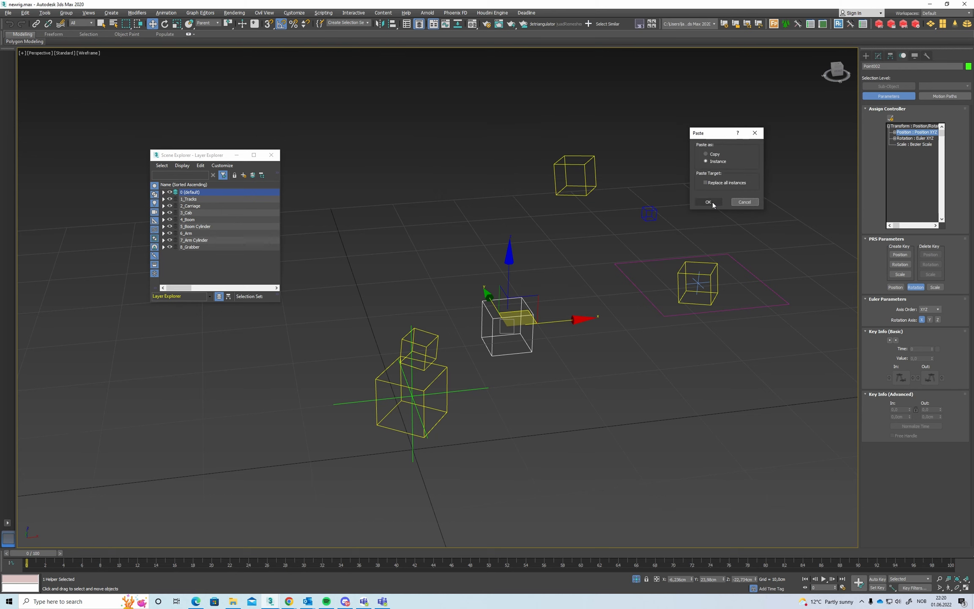
- Move the control rectangle across the ground to test its shared position with the new point helper, undoing the moves
middle_drag(732, 259, 579, 316)
scroll(628, 300, up, 3)
click(700, 341)
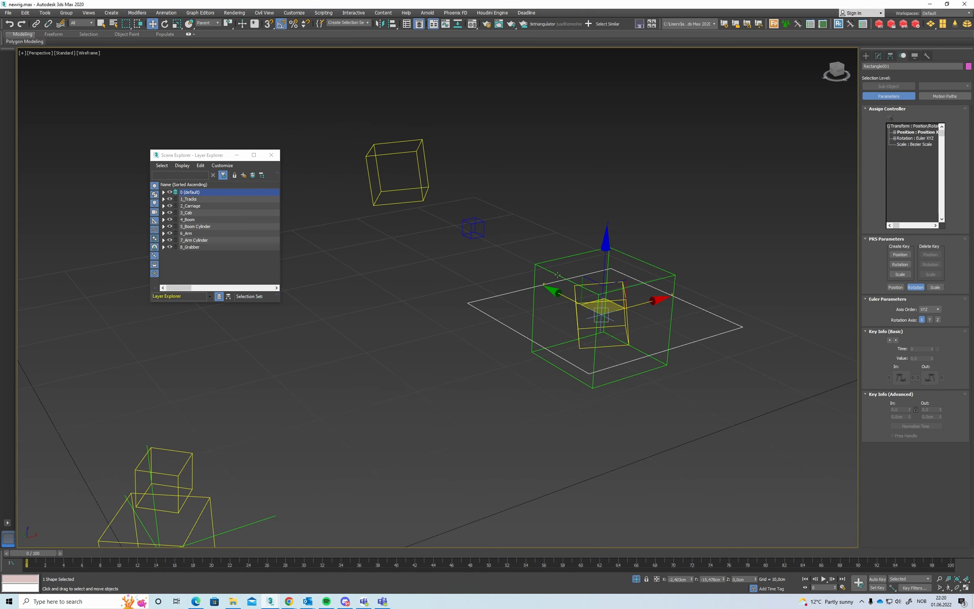
drag(557, 274, 519, 300)
key(ctrl+z)
middle_drag(504, 283, 539, 293)
drag(544, 322, 525, 330)
key(ctrl+z)
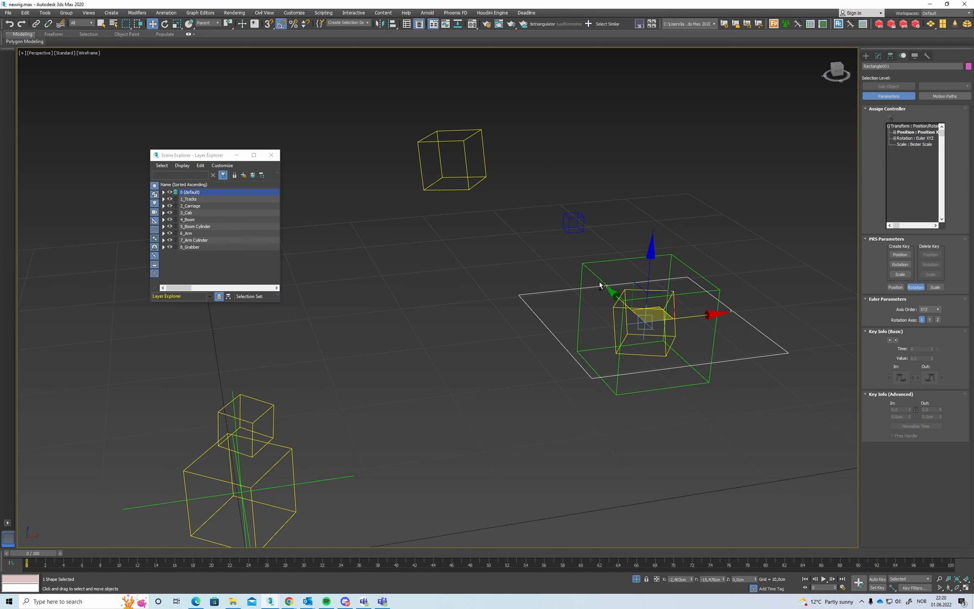
drag(602, 283, 657, 287)
alt+middle_drag(657, 287, 565, 293)
click(509, 312)
alt+middle_drag(509, 312, 552, 301)
click(620, 284)
click(774, 231)
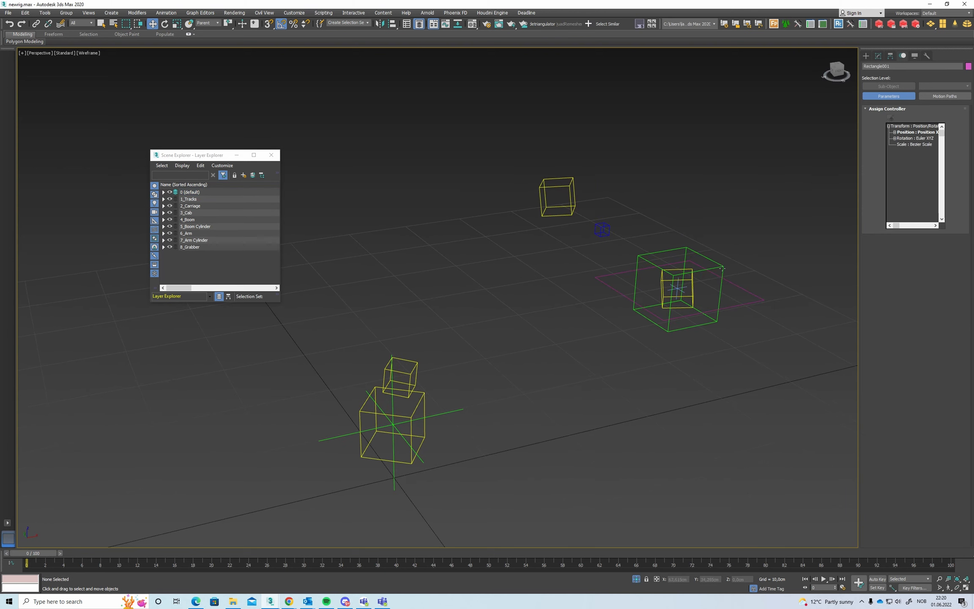
- Rename the new point helper Point_IKCtrl_LookAtRef
click(721, 284)
click(866, 67)
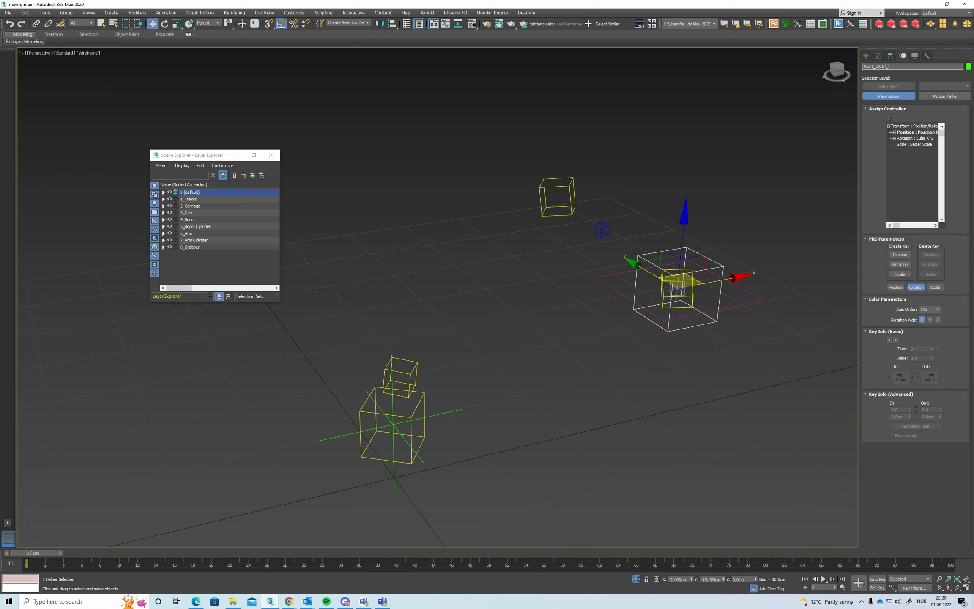
text(LookAtRef)
key(Return)
- Assign a Float Script controller to the control rectangle's Z Rotation track
middle_drag(682, 228, 716, 206)
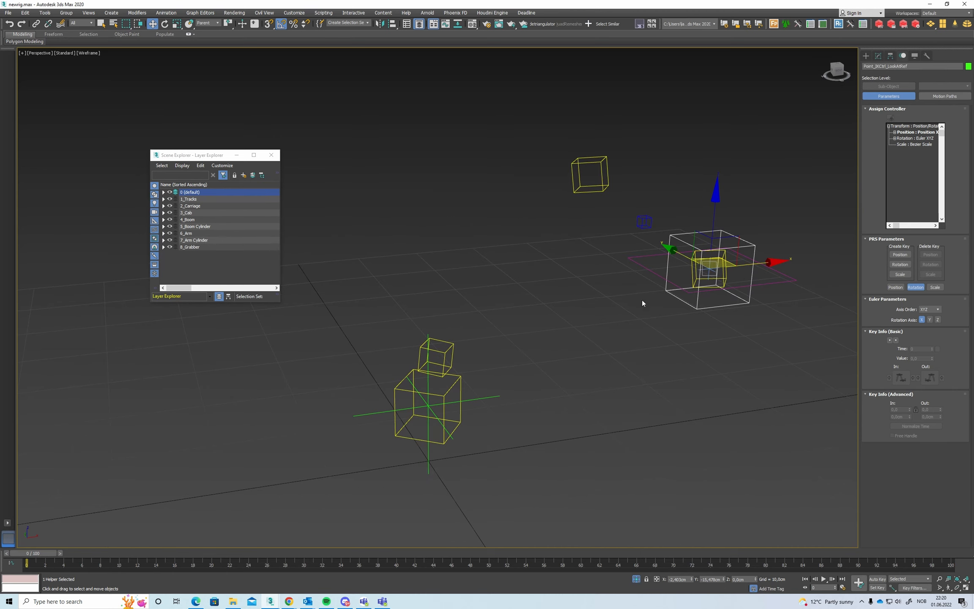
click(653, 261)
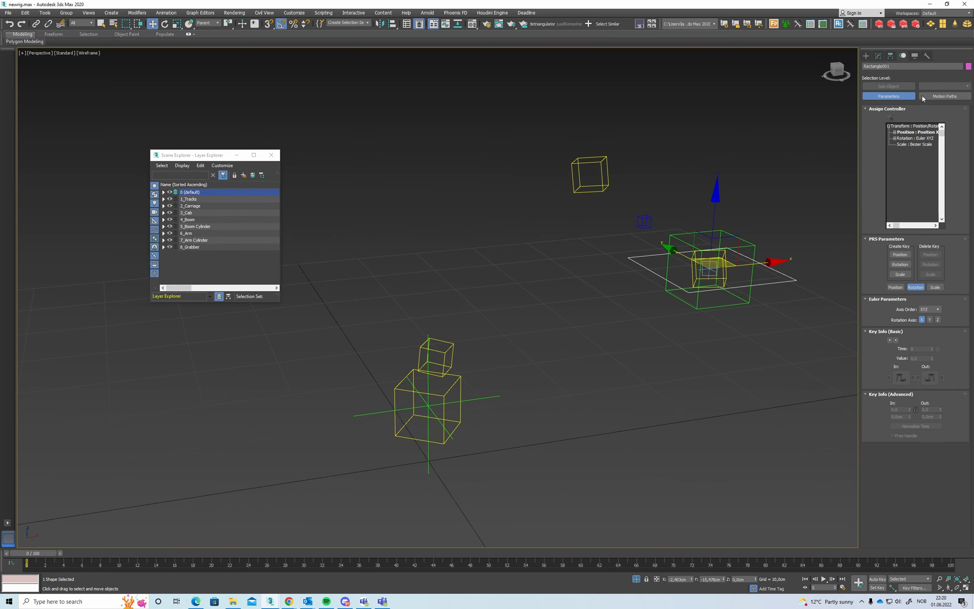
click(894, 138)
click(916, 157)
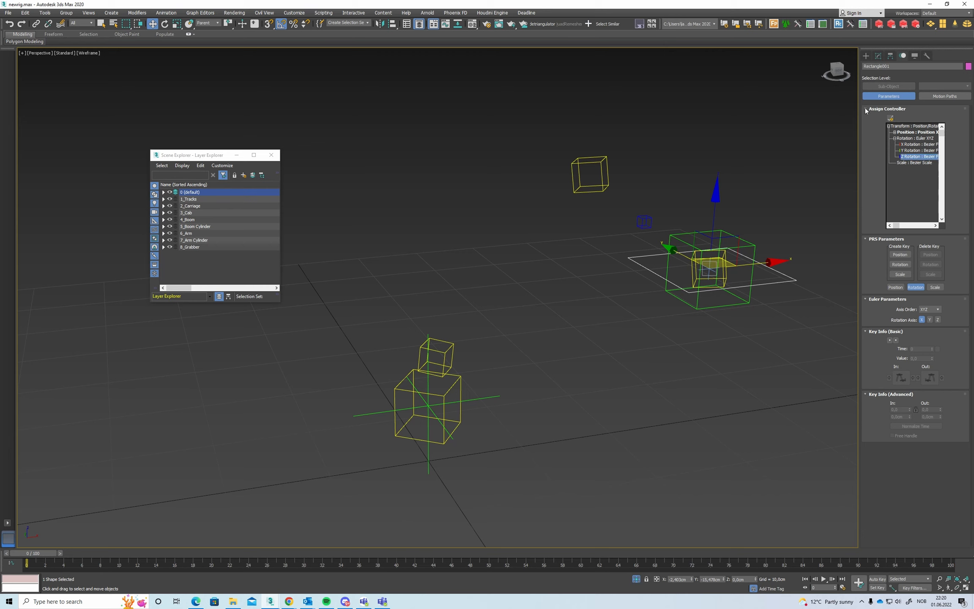
click(890, 117)
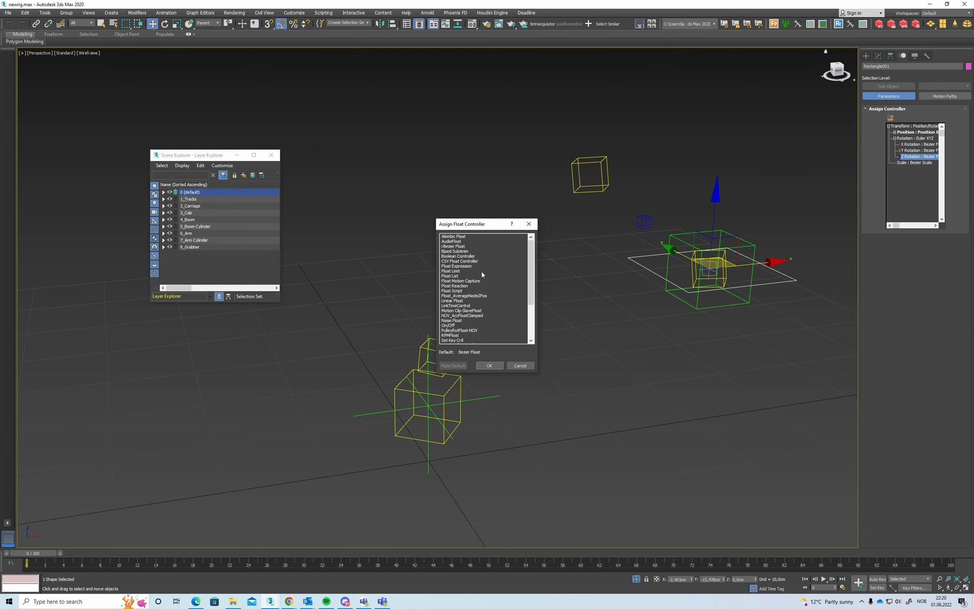
double_click(460, 290)
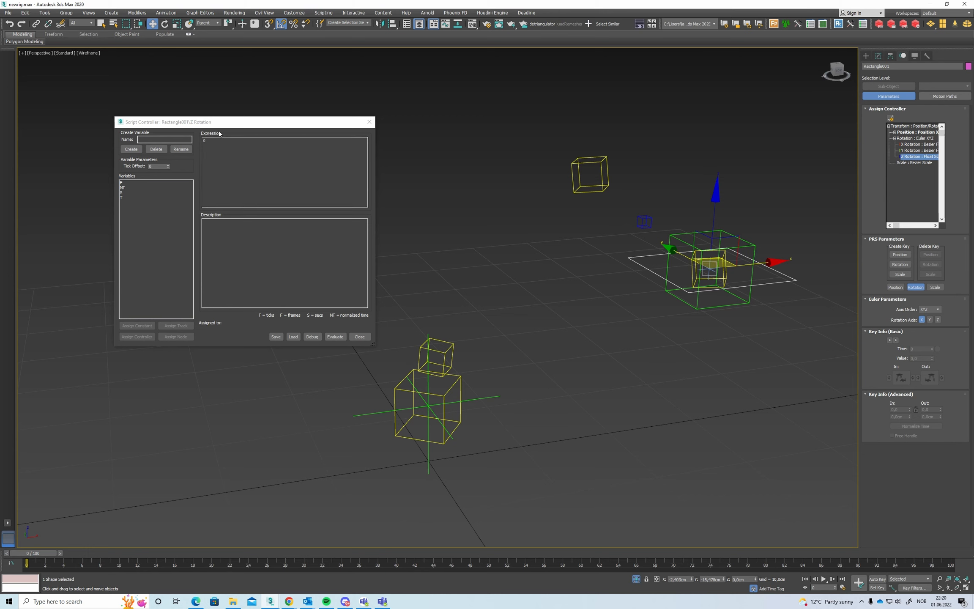
- Create a script variable named target and assign the Point_Cab_Zero helper to it using the expression $
drag(158, 121, 262, 98)
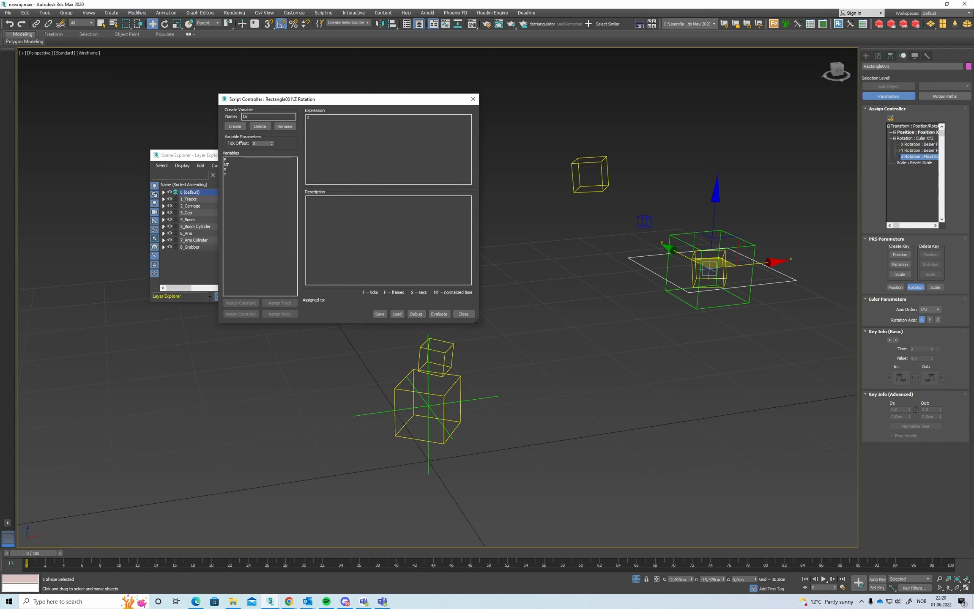
click(235, 126)
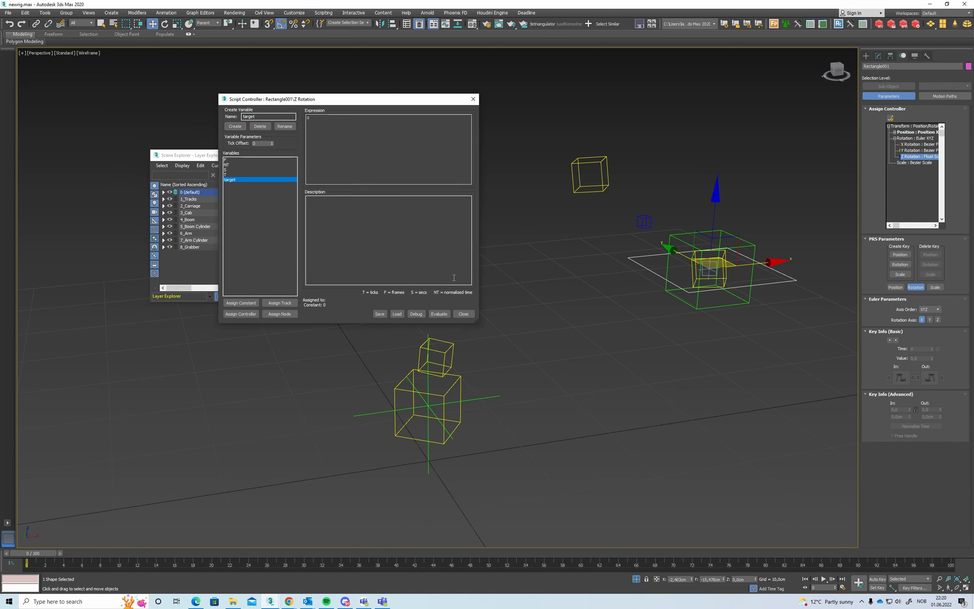
click(477, 396)
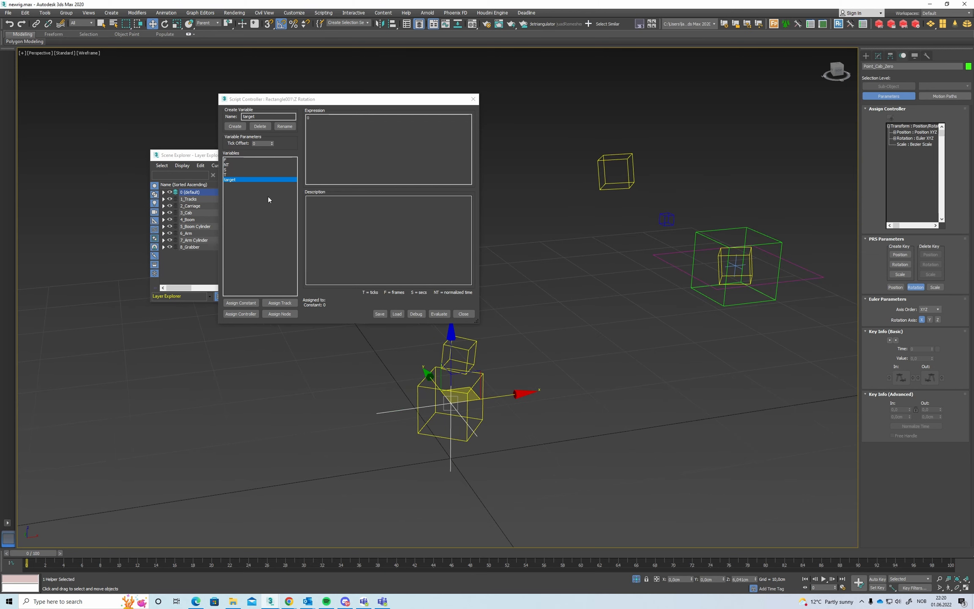
click(240, 303)
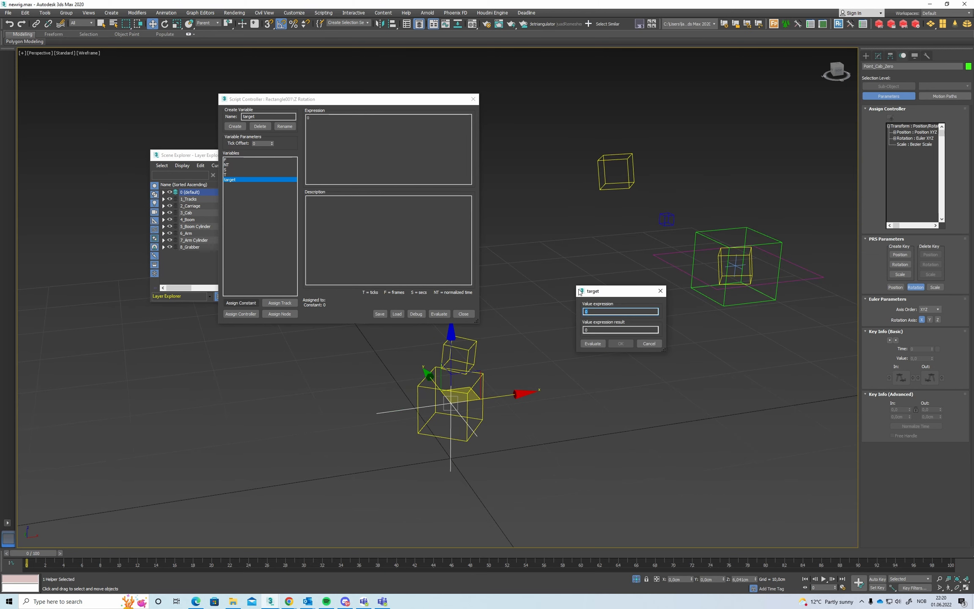
text($)
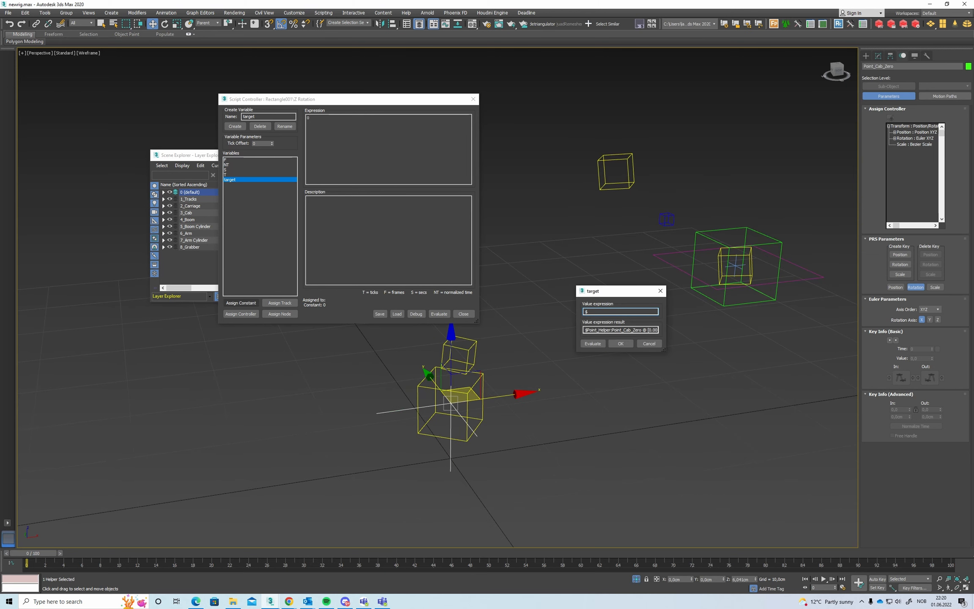
click(621, 343)
- Create a script variable named ref and assign the Point_IKCtrl_LookAtRef helper to it using the expression $
text(ref)
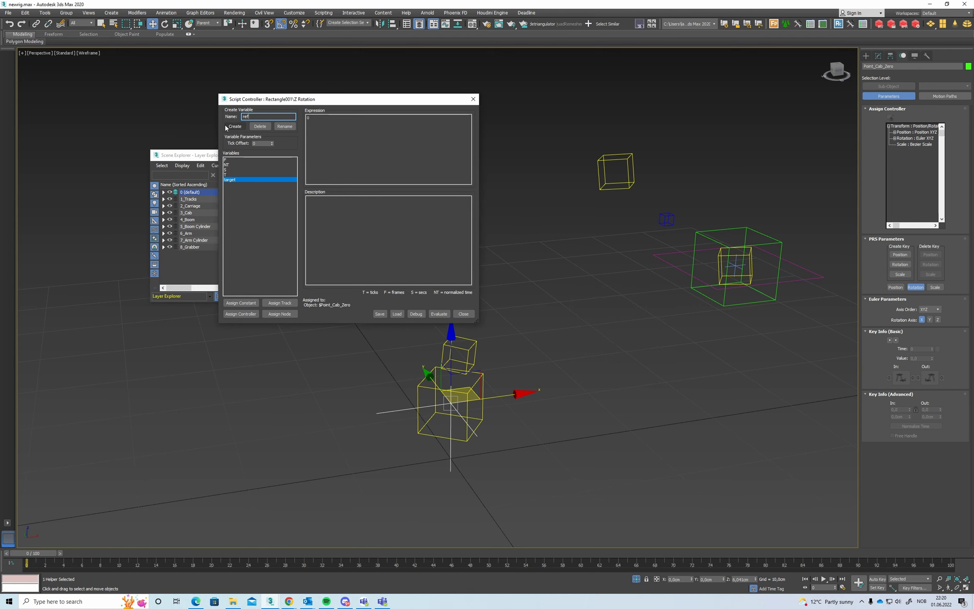
click(234, 126)
middle_drag(572, 206, 496, 200)
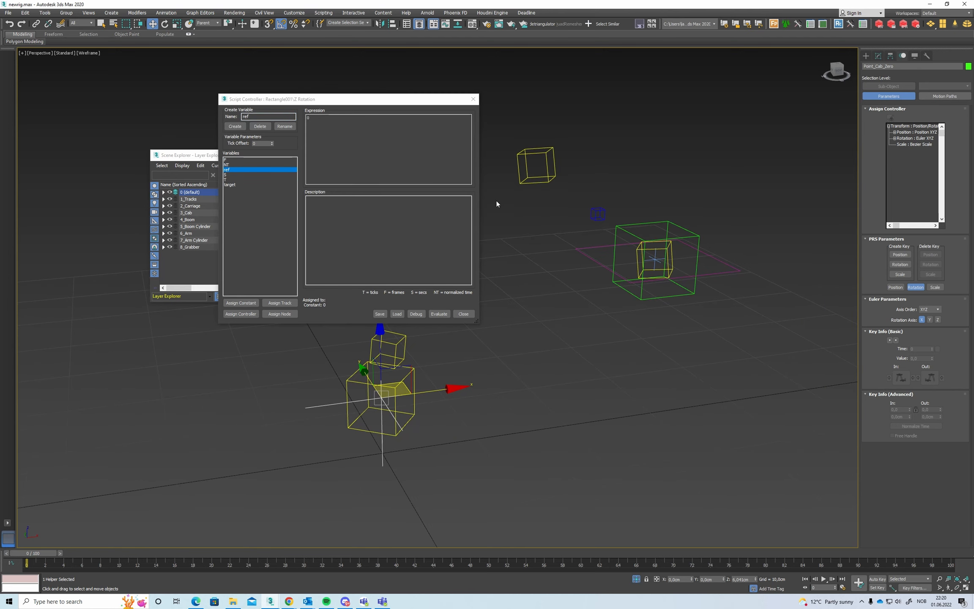
click(689, 235)
click(240, 302)
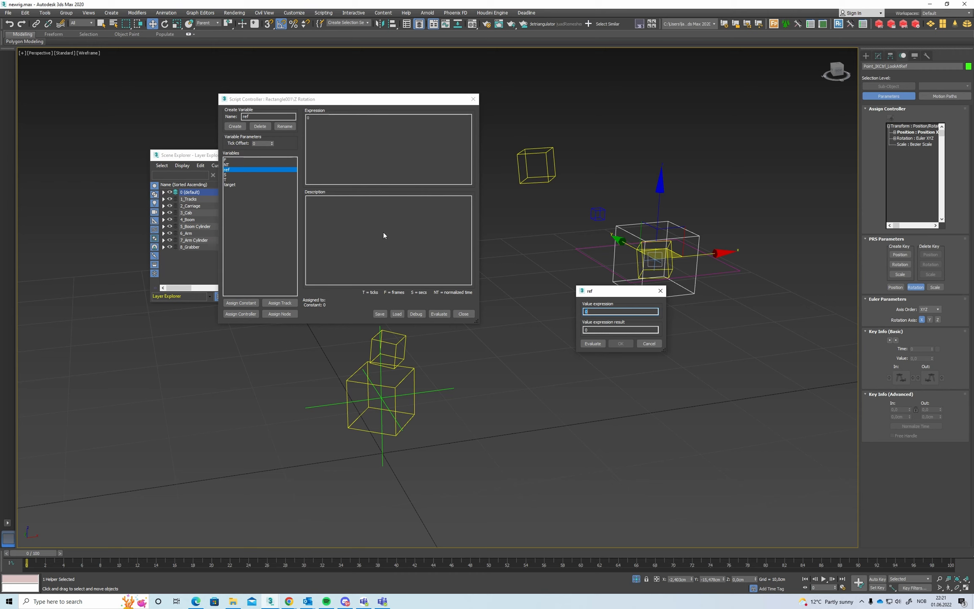
text($)
click(592, 343)
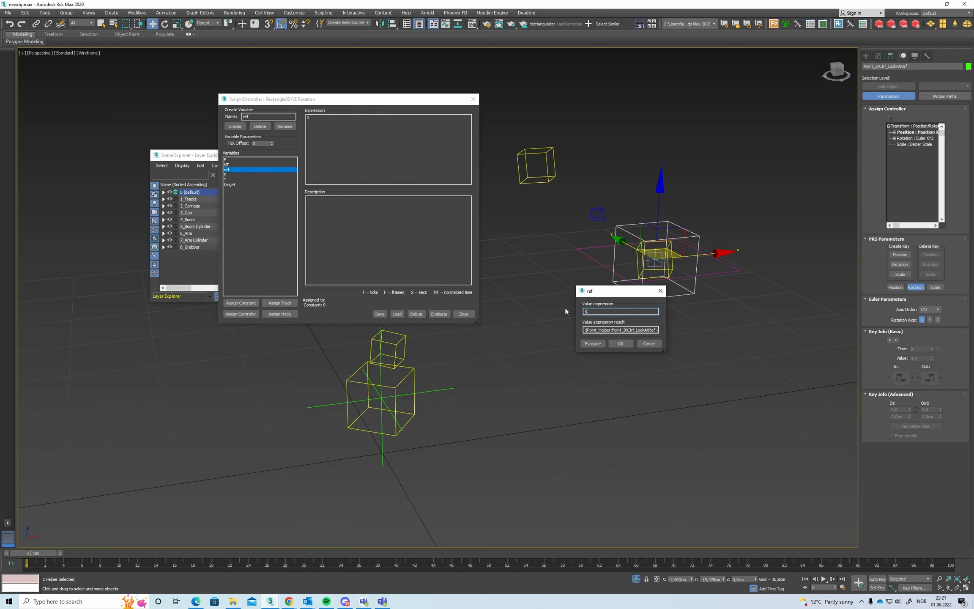
click(620, 343)
- Enter and evaluate "TM = target.transform * inverse ref.transform" and "degtorad (atan2 TM.pos.y TM.pos.x)" as the Z rotation script, and close the script controller
text(TM =)
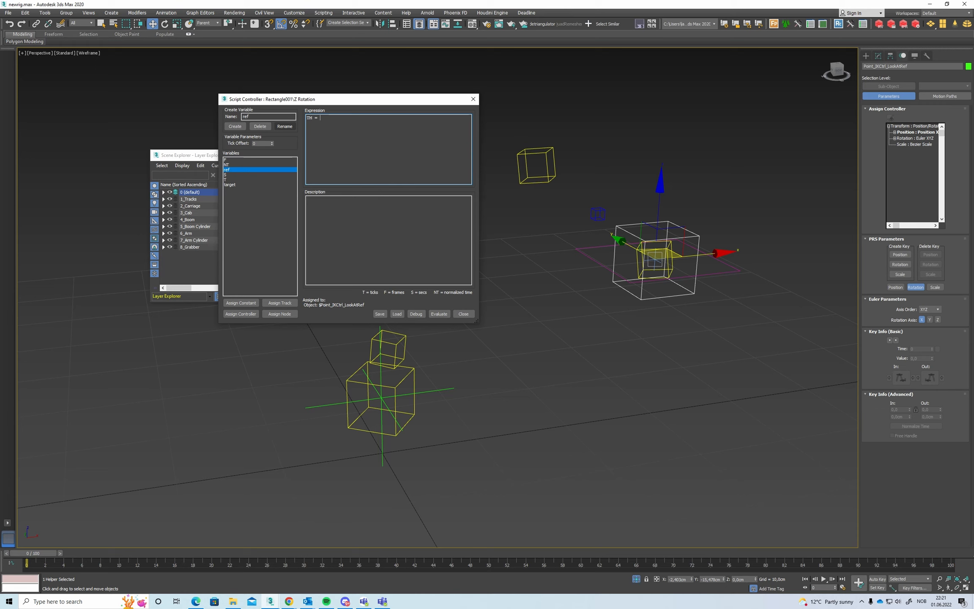
text( target.transform * inverse ref.transform)
key(Return)
text(degtorad ())
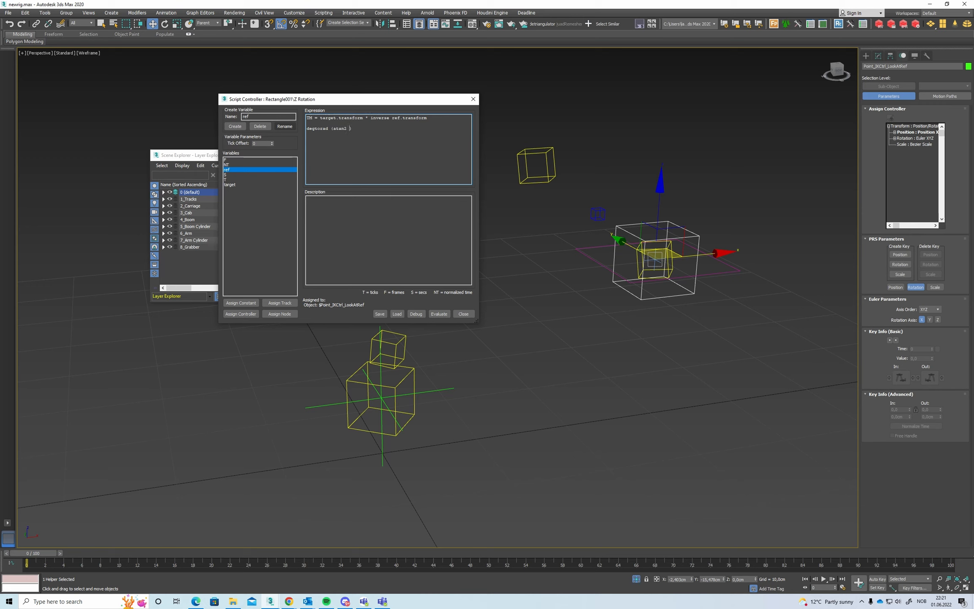
text(atan2 TM.pos.y TM.pos.x))
click(438, 313)
alt+middle_drag(553, 285, 667, 325)
click(650, 297)
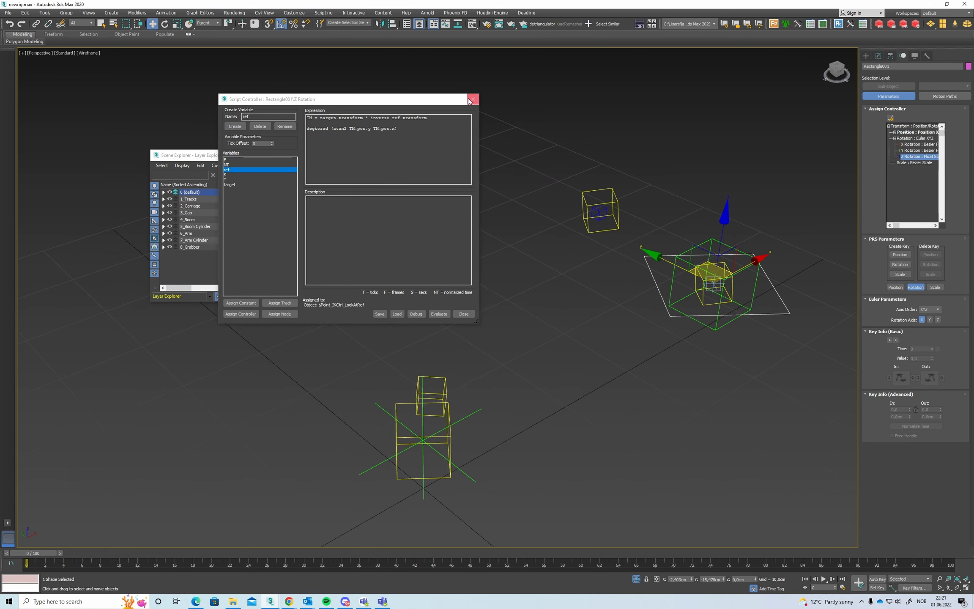
click(463, 313)
- Move the control rectangle around the cab and upward along its local axes to test its scripted Z rotation
alt+middle_drag(477, 311, 501, 276)
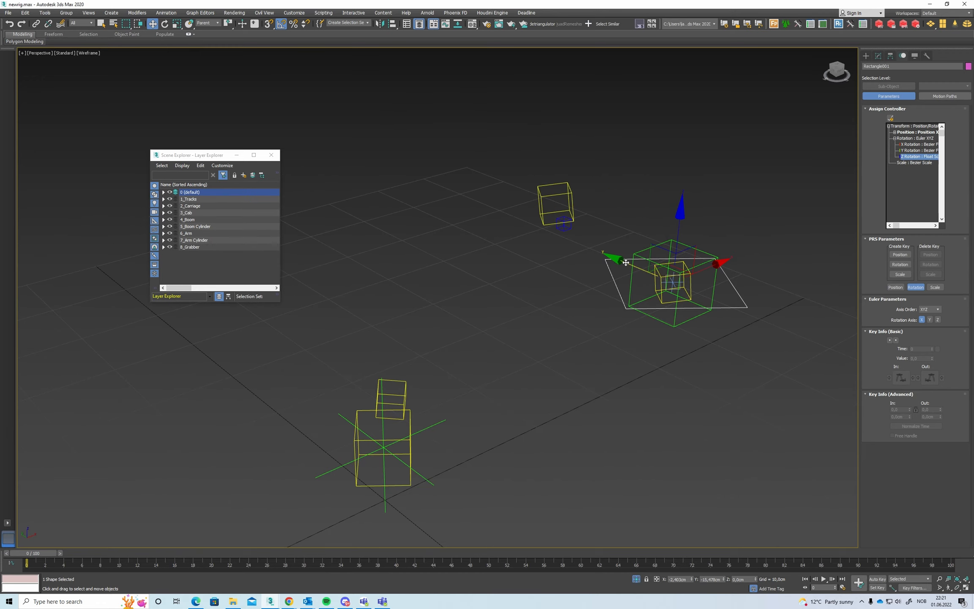
drag(621, 265, 381, 174)
alt+middle_drag(381, 174, 596, 183)
drag(597, 318, 601, 235)
alt+middle_drag(530, 253, 560, 235)
key(w)
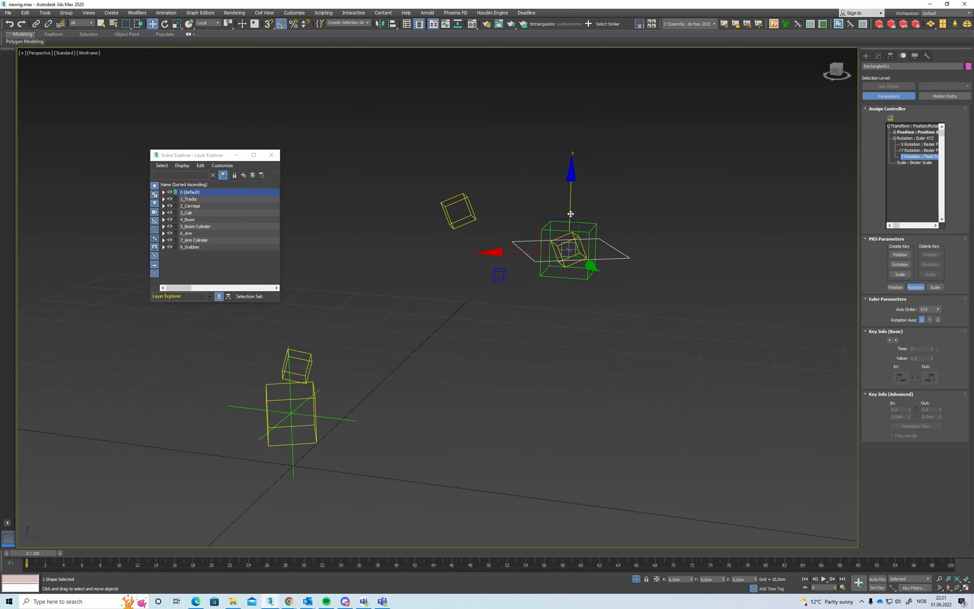
drag(560, 235, 542, 257)
alt+middle_drag(487, 263, 524, 268)
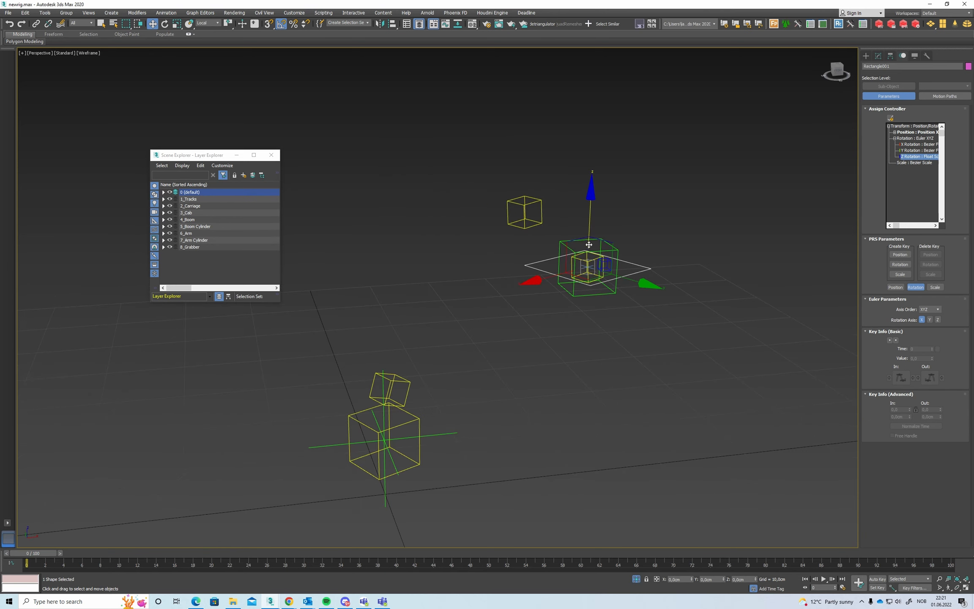
- Move the control rectangle once more, and align its X, Y and Z position to the centre of the Point001 helper
drag(574, 240, 551, 255)
alt+middle_drag(534, 257, 587, 272)
key(alt+a)
click(589, 253)
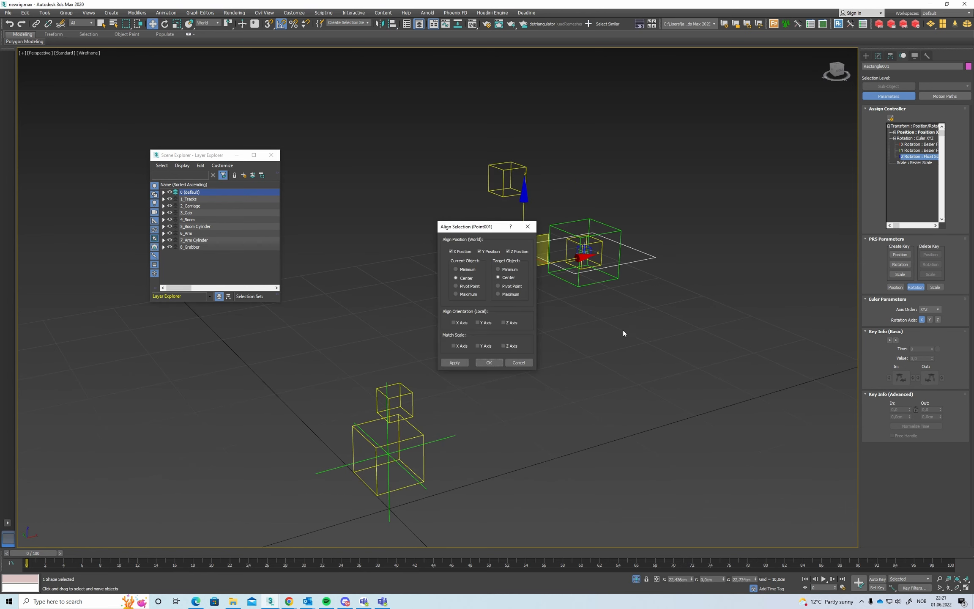
click(489, 363)
- Show the model geometry and create a box-shaped point helper on the ground in front of the tracks
alt+middle_drag(490, 357, 563, 327)
key(shift+g)
scroll(535, 311, down, 3)
scroll(538, 313, up, 4)
click(540, 311)
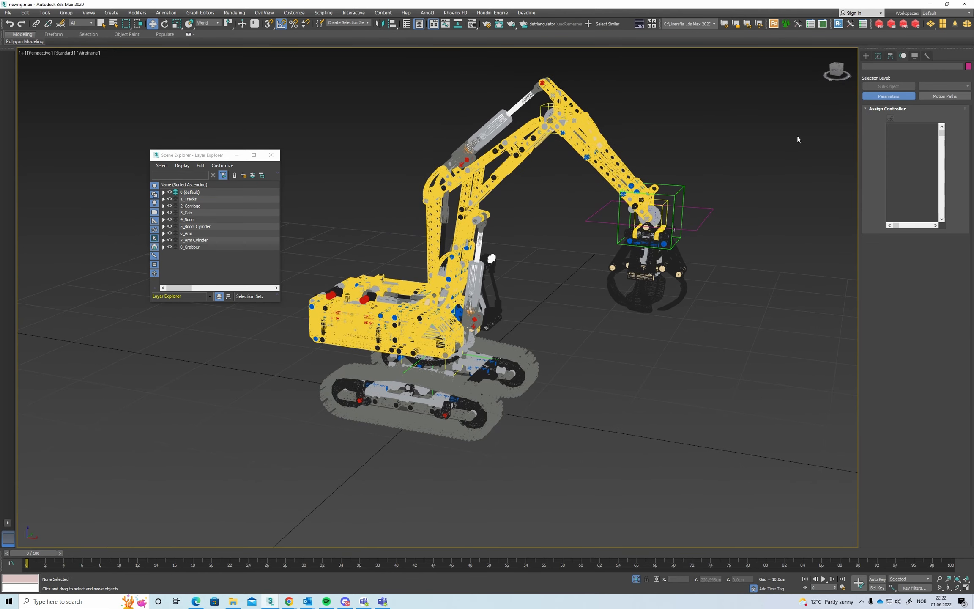
click(866, 55)
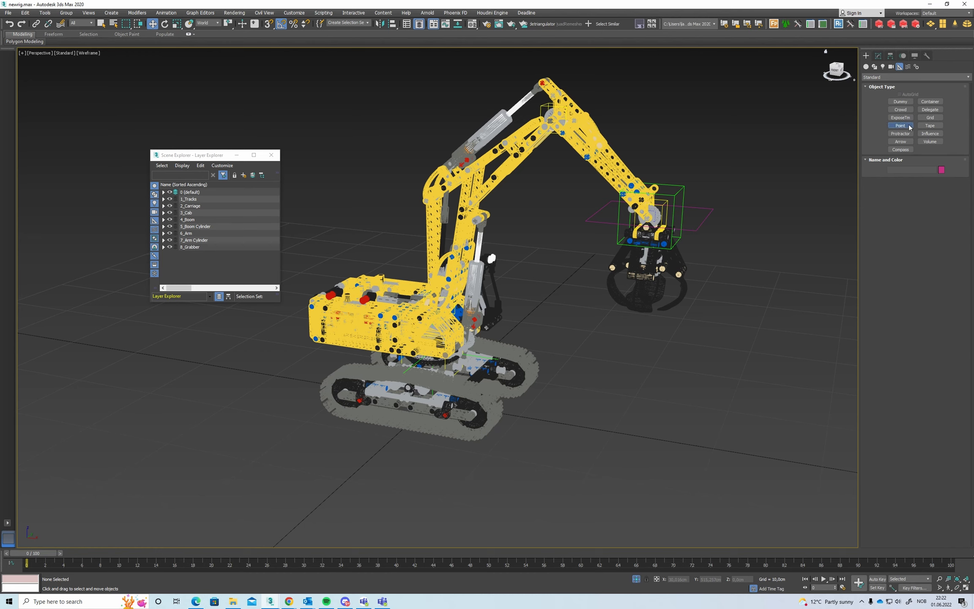
click(906, 126)
middle_drag(597, 268, 629, 261)
click(569, 440)
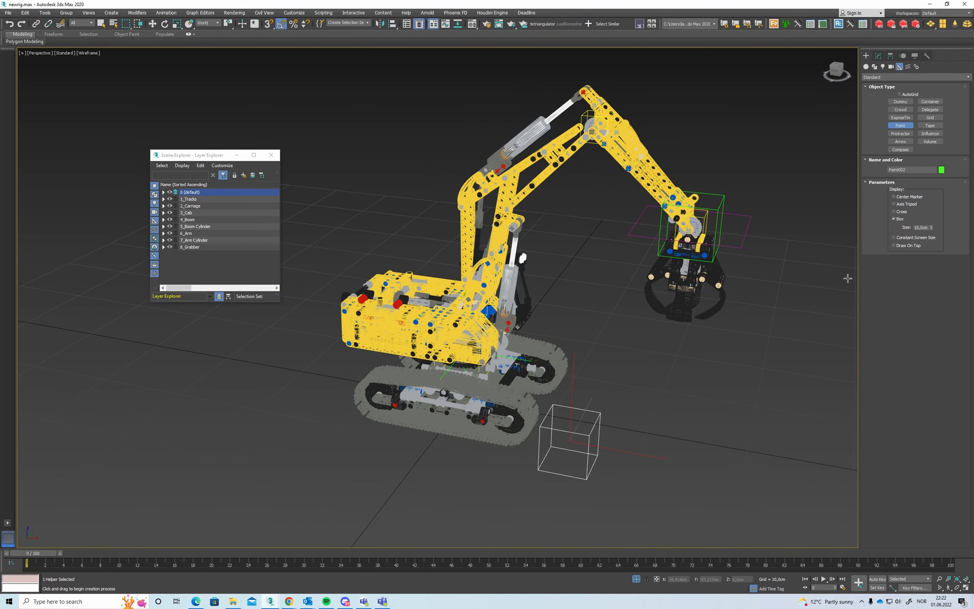
- Name the new point helper Point_Ctrl_Cab and set its object color to red
double_click(920, 171)
key(Return)
click(941, 169)
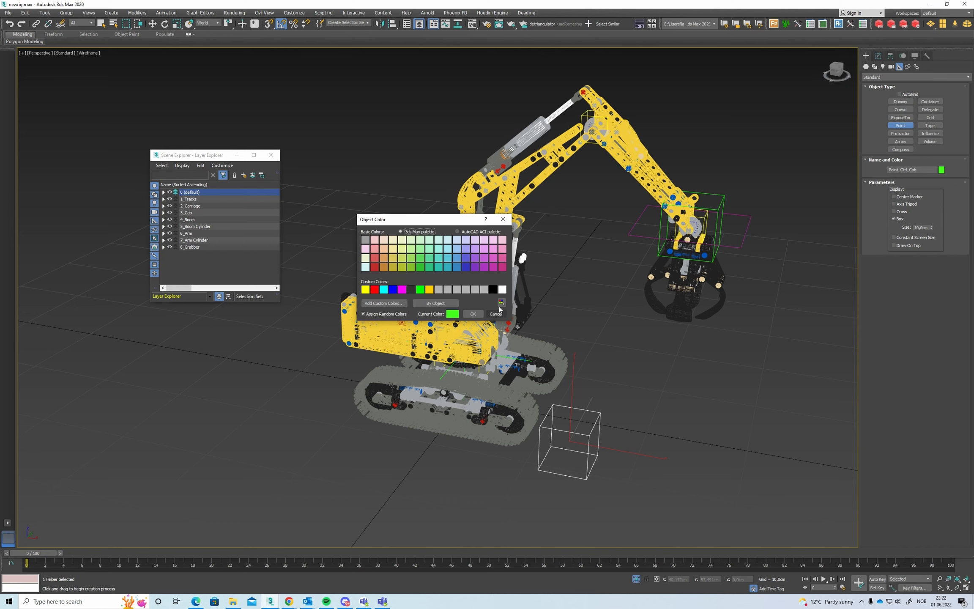
click(374, 289)
click(470, 314)
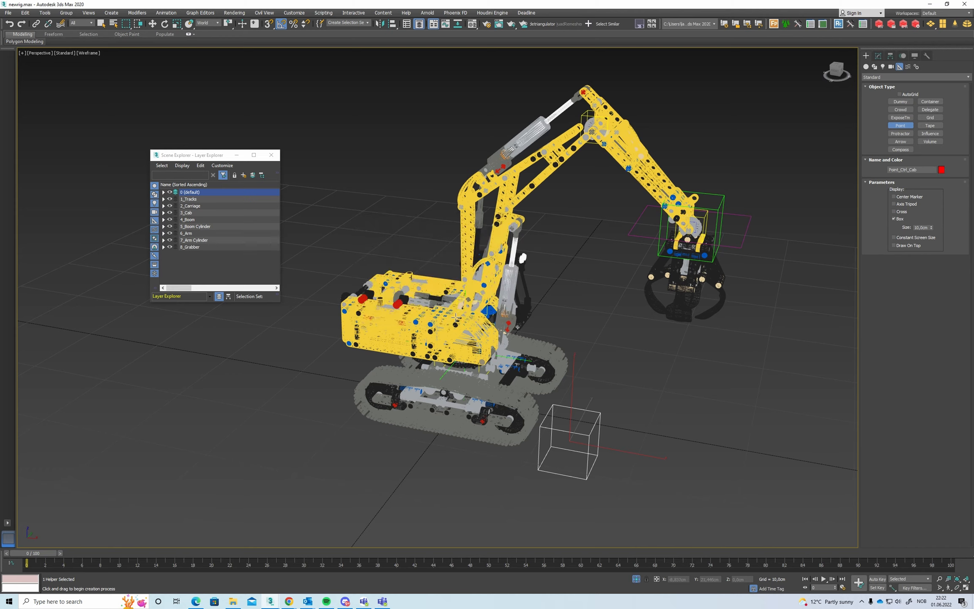
- Hide the geometry and align Point_Ctrl_Cab's position to the large yellow cab IK helper
key(shift+g)
scroll(506, 316, up, 5)
key(alt+a)
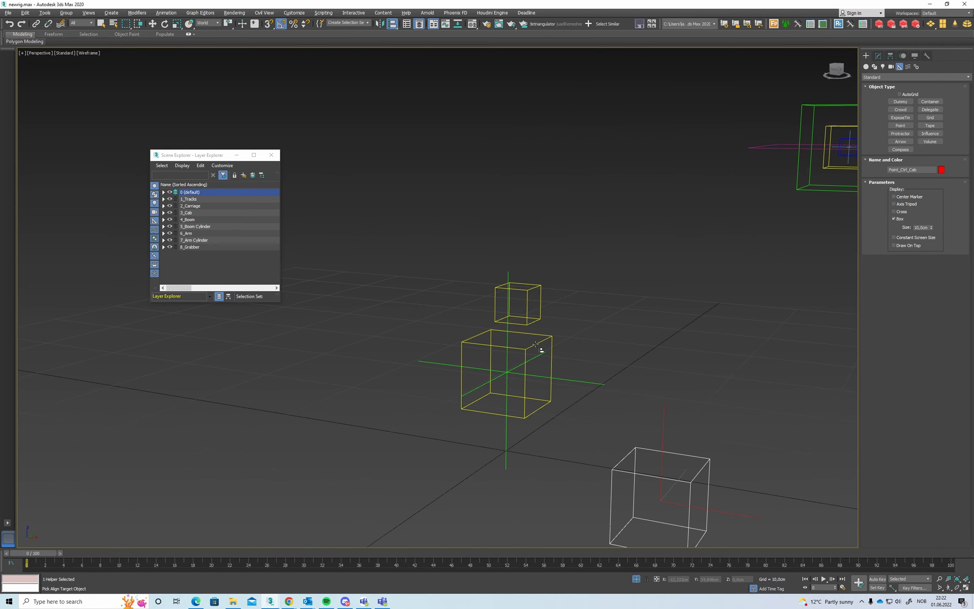
click(534, 344)
click(489, 362)
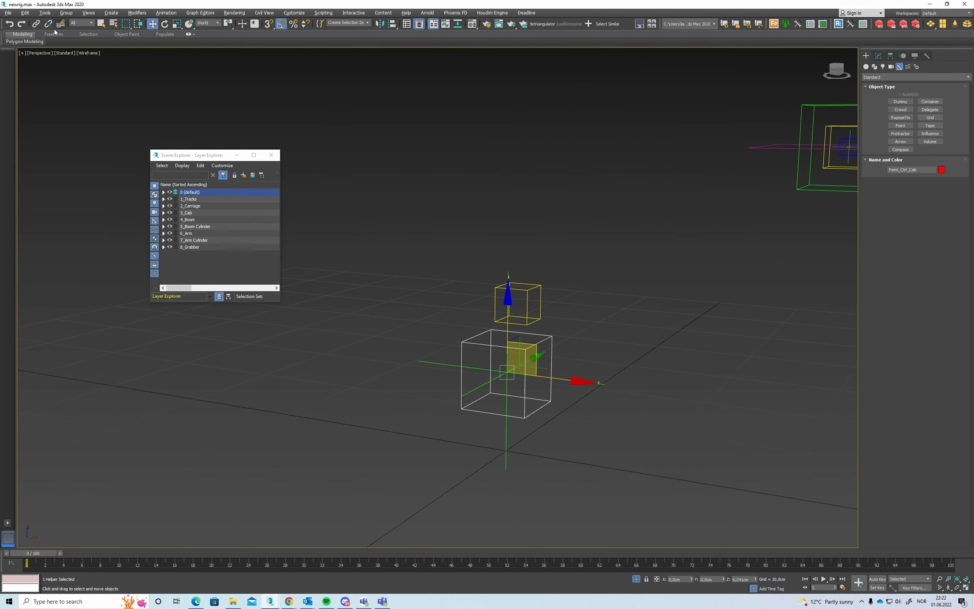
- Link Point_Ctrl_Cab to the green cross helper at the cab pivot and set its box size to 15 cm
click(36, 24)
drag(604, 387, 605, 386)
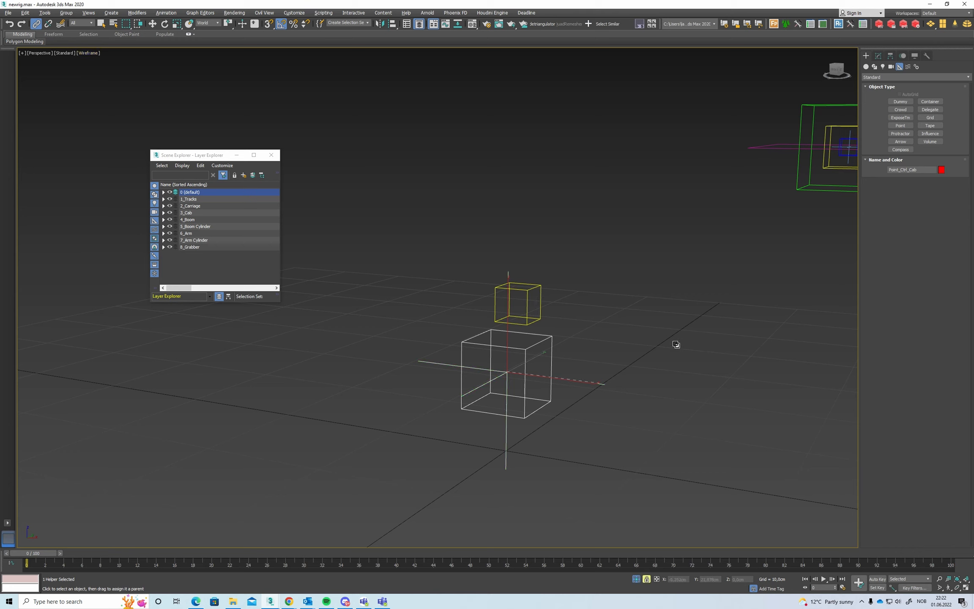
key(w)
click(878, 56)
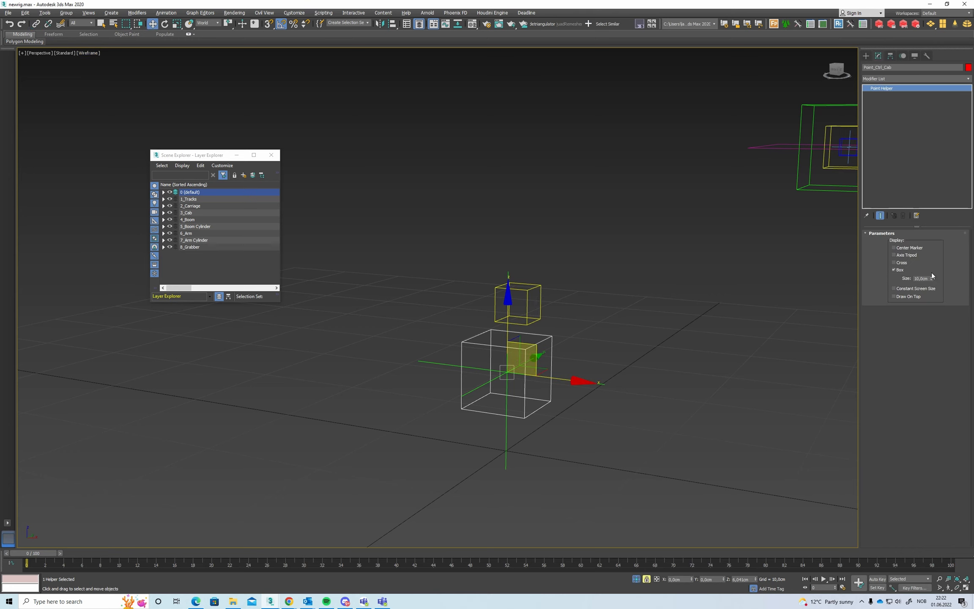
key(Return)
- Clone Point_Ctrl_Cab as an independent copy named Point_Ctrl_Boom and set its box size to 10 cm
alt+middle_drag(728, 276, 651, 235)
shift+drag(554, 326, 579, 268)
drag(480, 320, 466, 331)
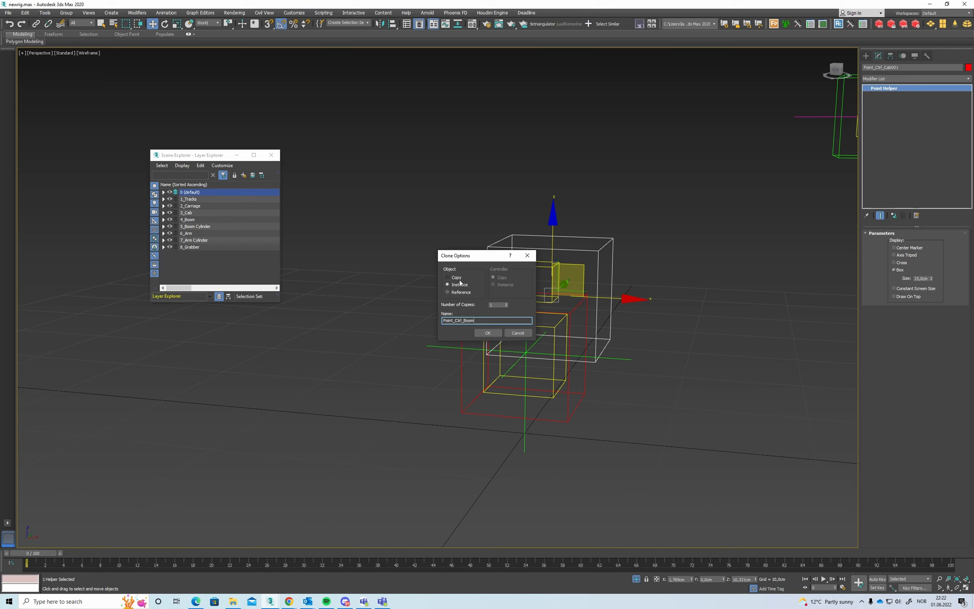
click(488, 333)
text(1)
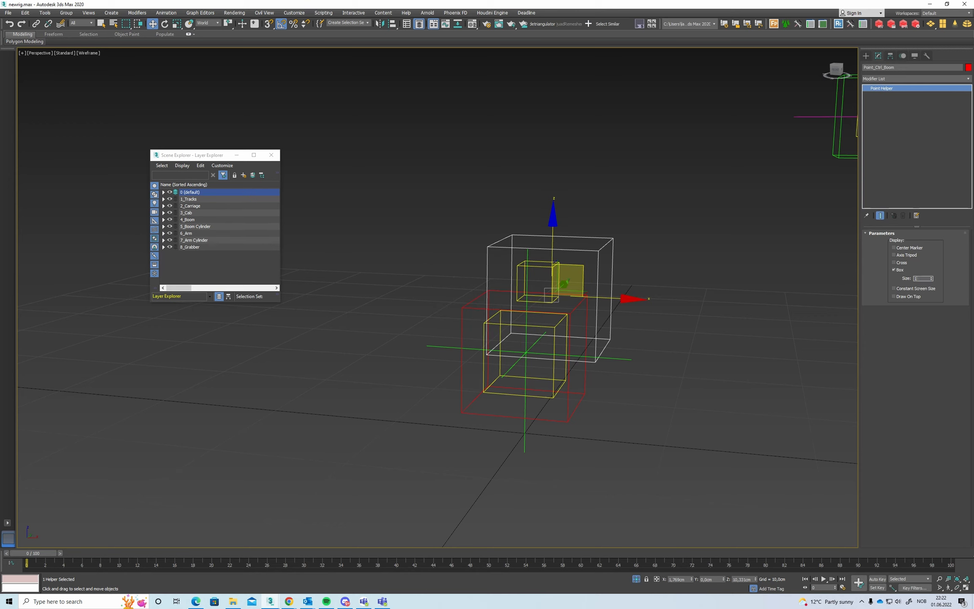
text(0)
key(Return)
- Align Point_Ctrl_Boom's position to the small yellow boom IK helper above the cab
alt+middle_drag(567, 259, 557, 263)
key(alt+a)
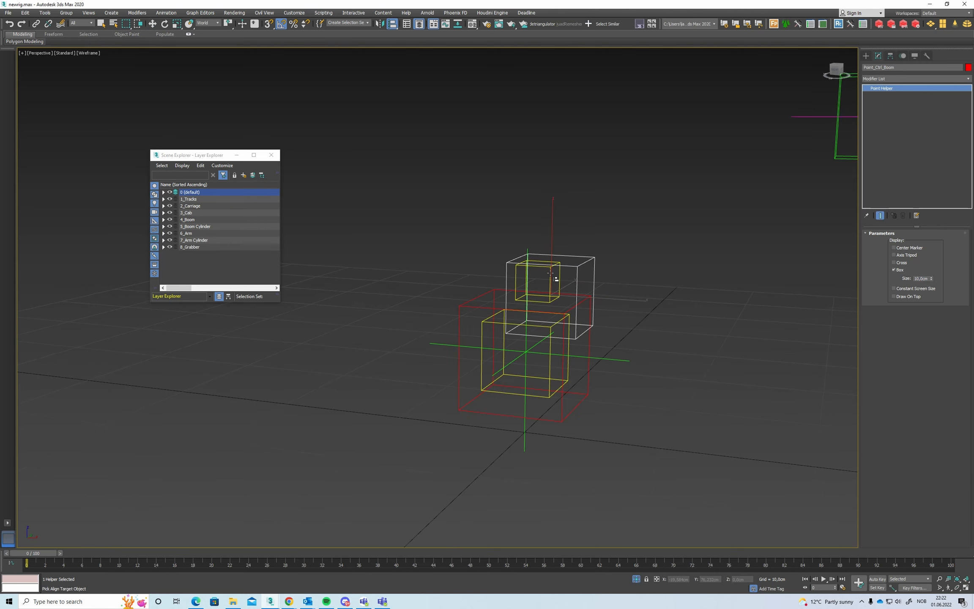
click(554, 276)
click(489, 362)
- Clone Point_Ctrl_Boom as a copy named Point_Ctrl_Arm and align it to the yellow helper at the boom–arm joint
alt+middle_drag(486, 355, 503, 324)
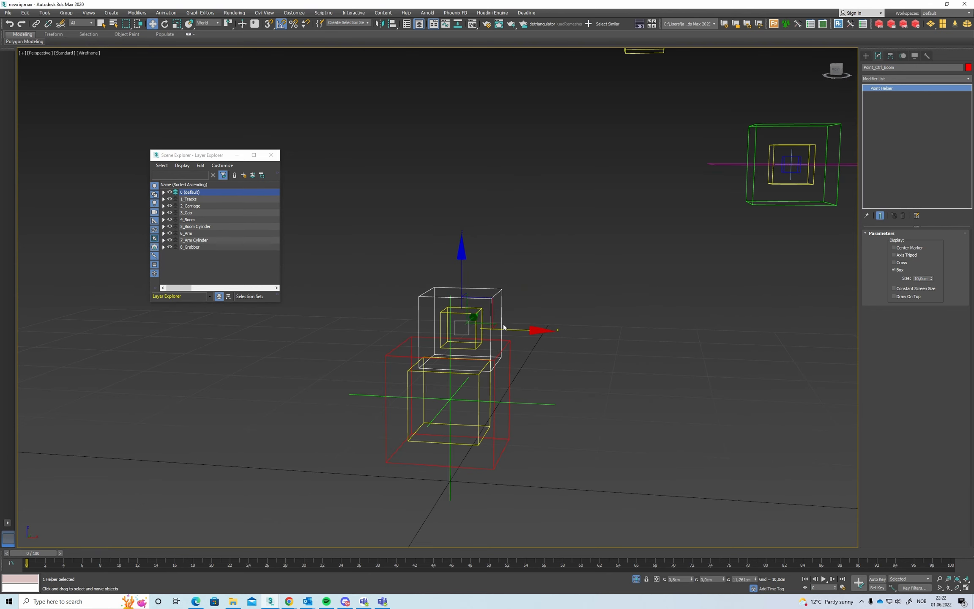
shift+drag(513, 272, 535, 243)
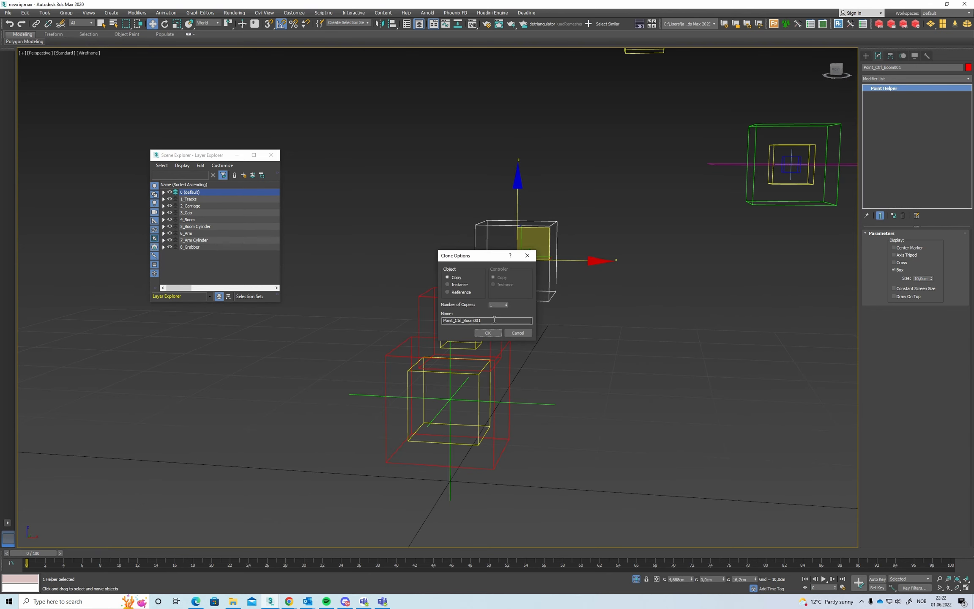
double_click(494, 320)
click(488, 332)
alt+middle_drag(576, 273, 590, 292)
key(alt+a)
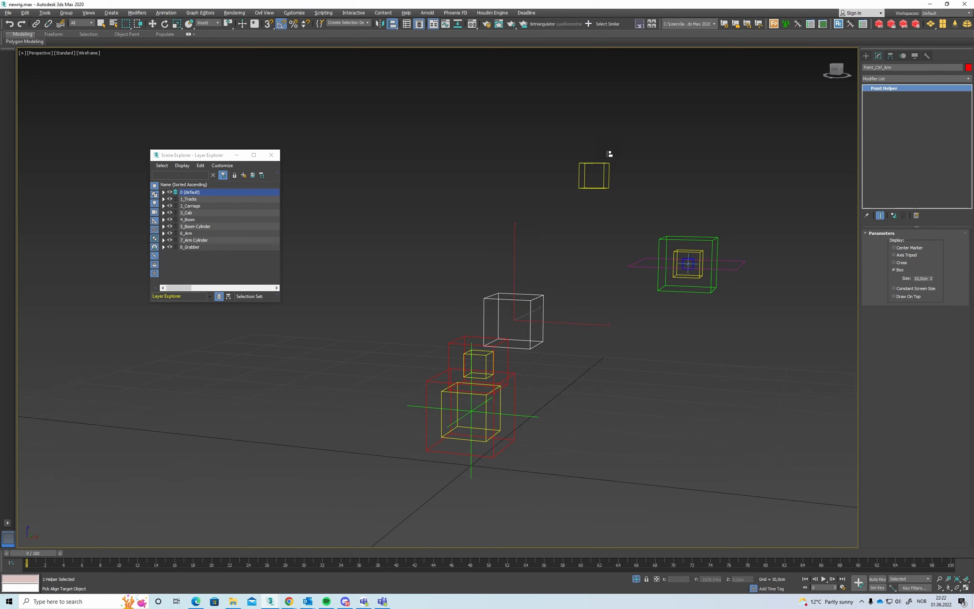
click(604, 168)
click(497, 345)
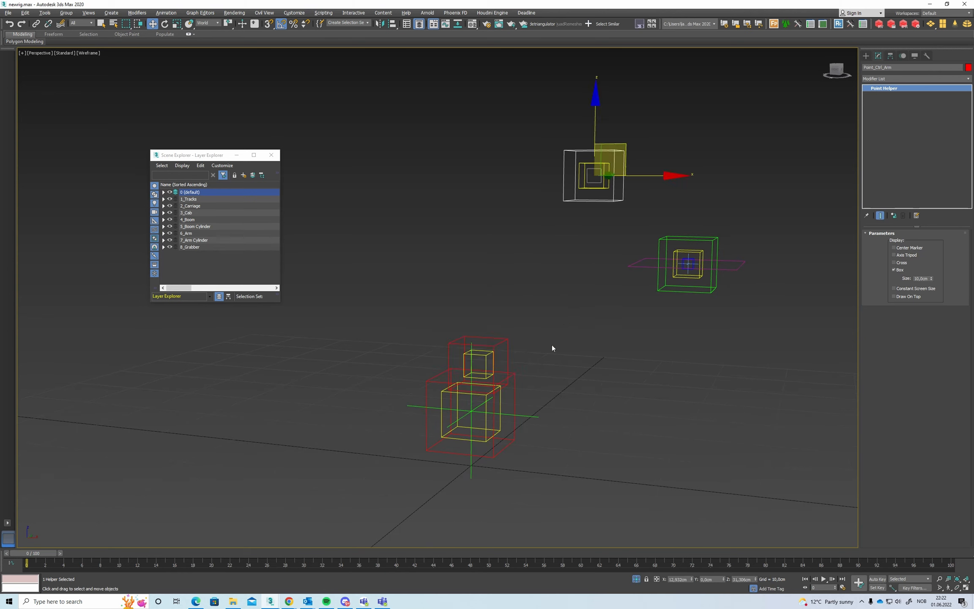
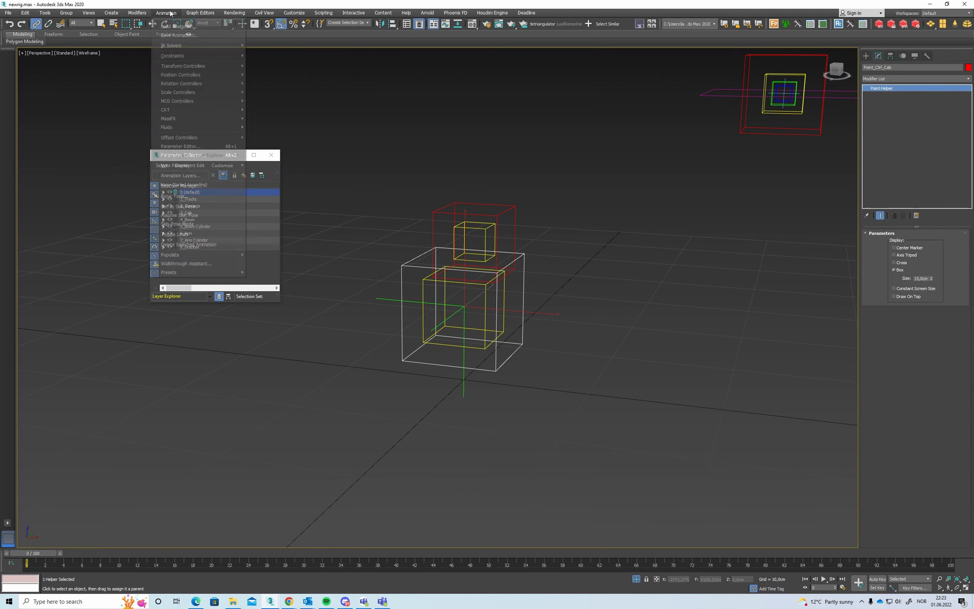
- Add an Orientation Constraint to Point_Ctrl_Cab with Point_IK_Cab as its target
mouse_move(199, 55)
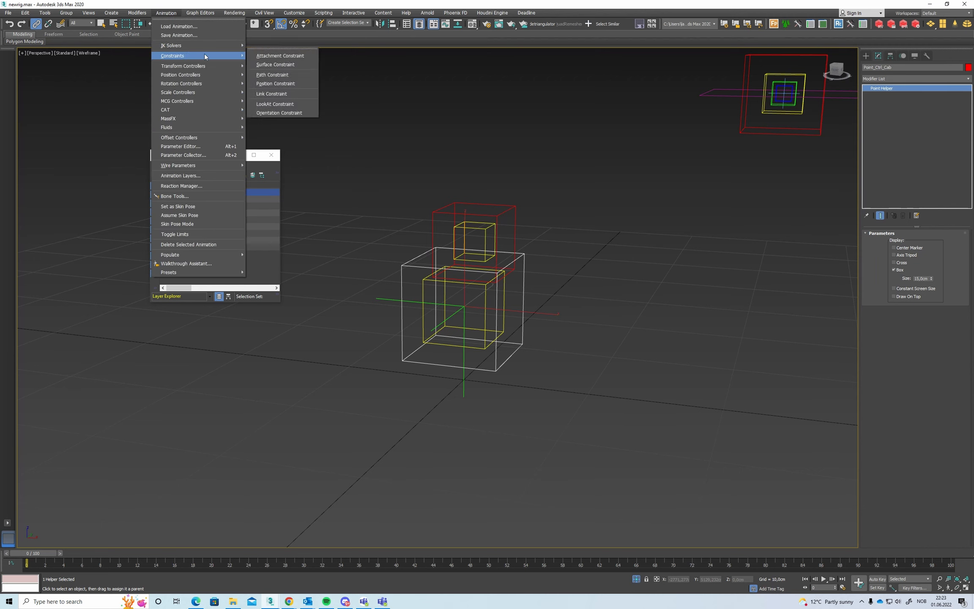
click(305, 114)
click(497, 269)
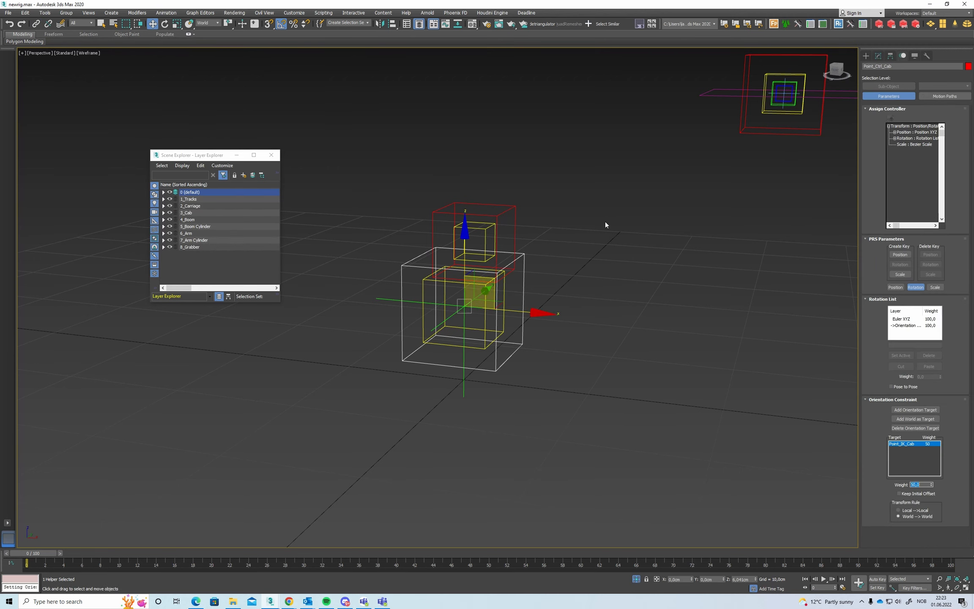
middle_drag(588, 194, 584, 216)
click(543, 220)
- Add an Orientation Constraint to Point_Ctrl_Boom targeting the small yellow boom IK helper inside it
middle_drag(523, 275, 526, 269)
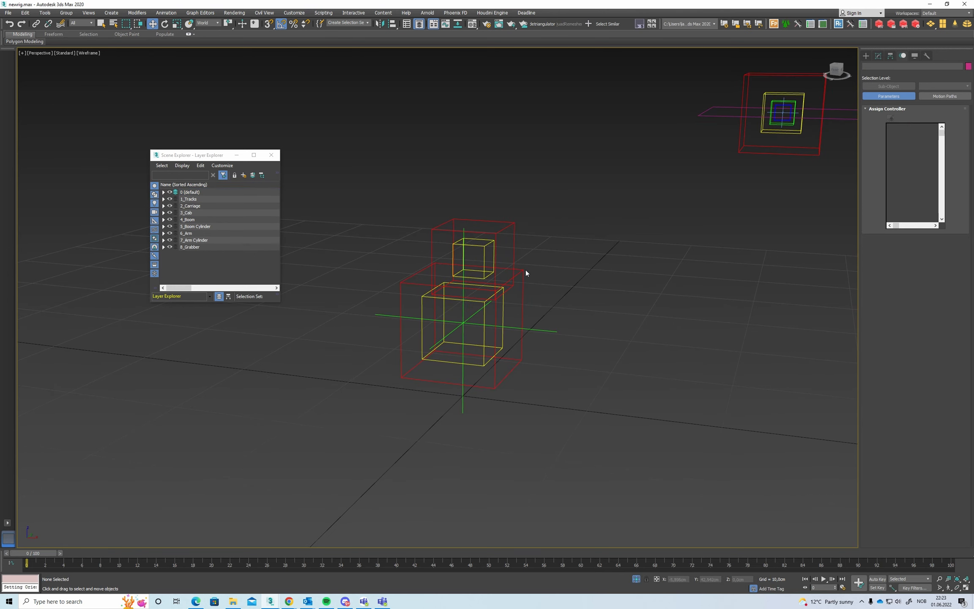
click(514, 221)
click(170, 13)
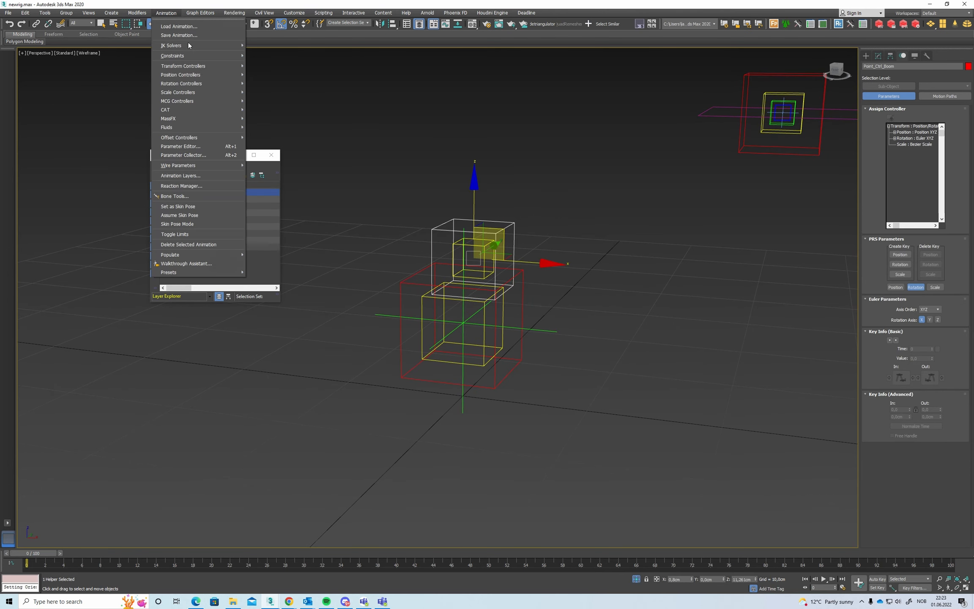
mouse_move(201, 55)
click(288, 113)
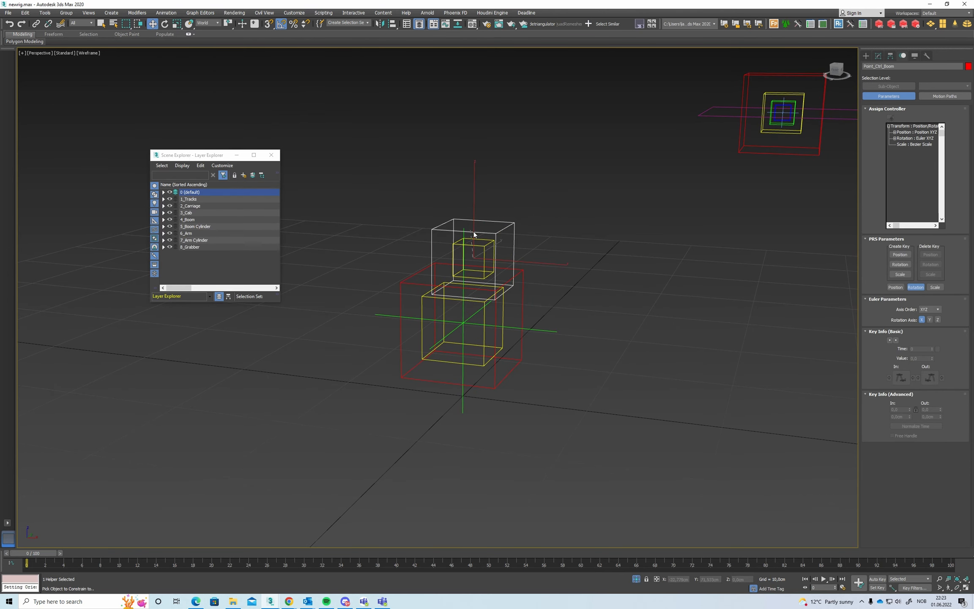
click(486, 246)
- Add an Orientation Constraint to Point_Ctrl_Arm targeting the yellow arm IK helper inside it
middle_drag(725, 156, 598, 298)
click(523, 121)
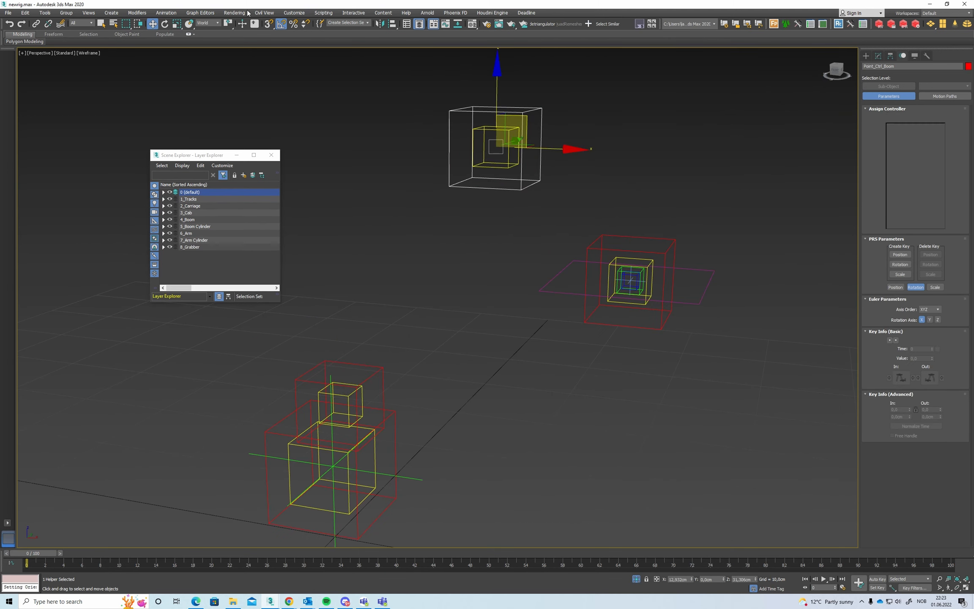
click(166, 13)
mouse_move(182, 55)
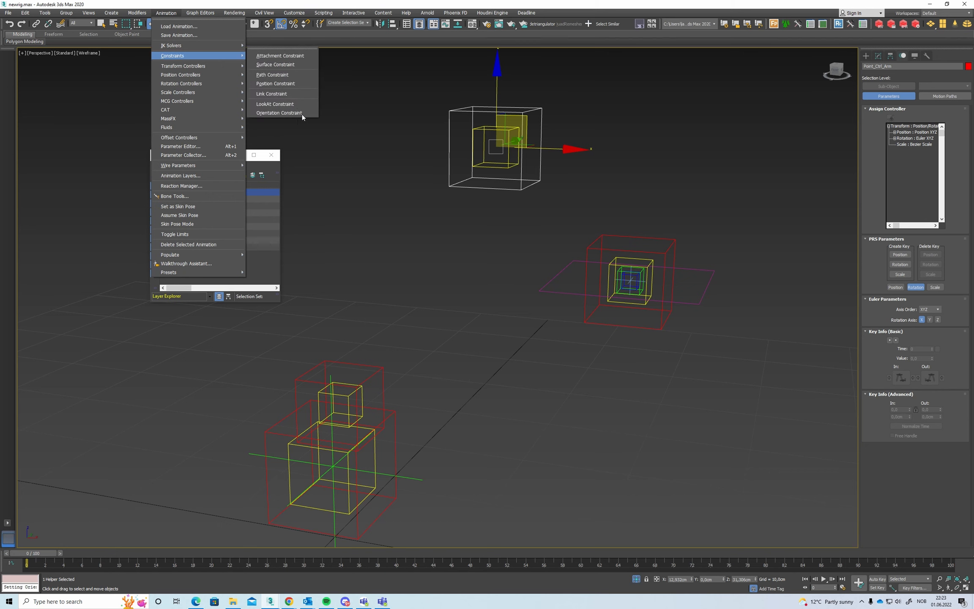
click(288, 113)
click(490, 129)
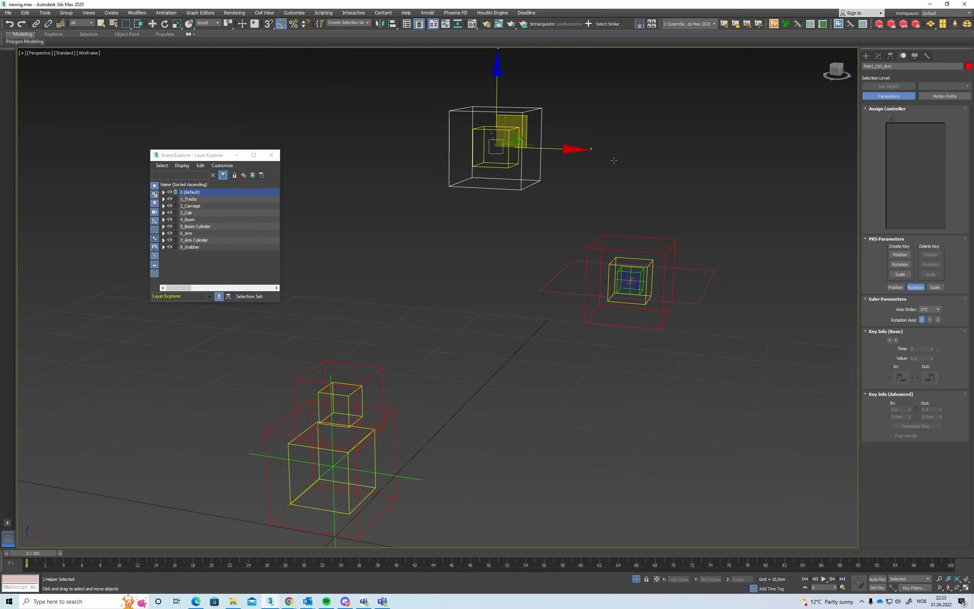
click(678, 178)
- Show the geometry with default shading and examine how the grabber hangs from the end of the arm
middle_drag(589, 291, 671, 218)
key(shift+g)
alt+middle_drag(672, 217, 662, 253)
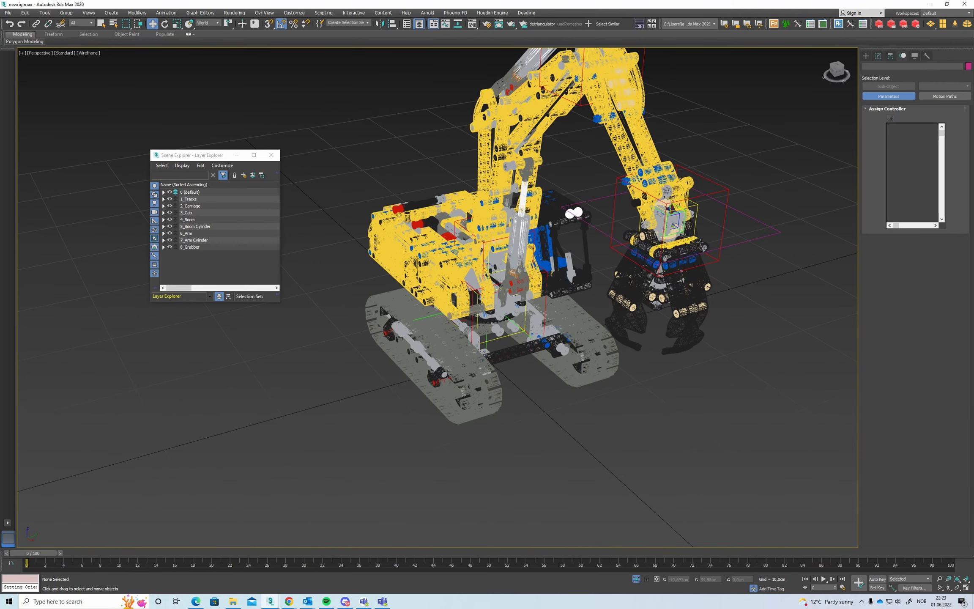
scroll(676, 226, up, 6)
key(F3)
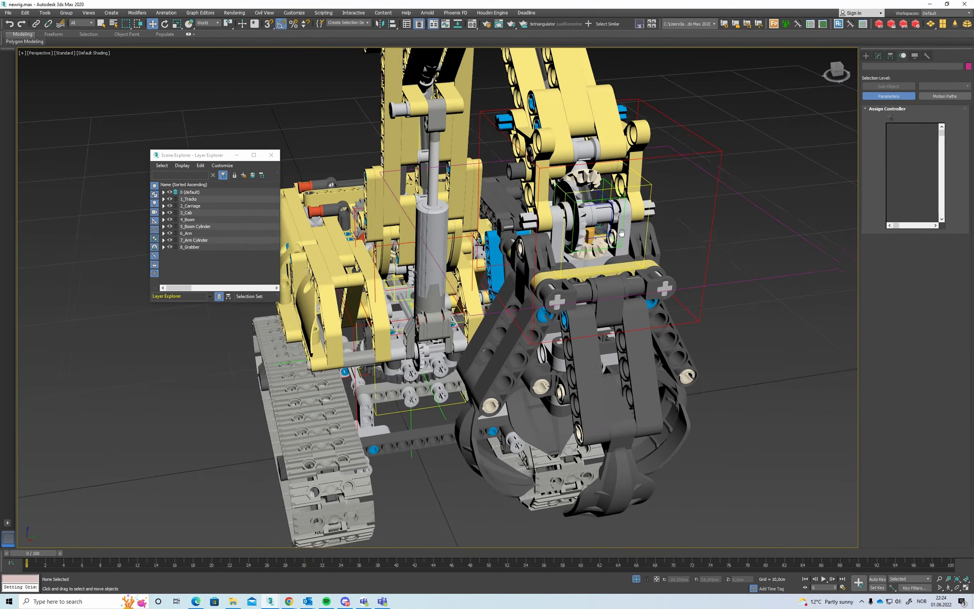
scroll(651, 238, down, 5)
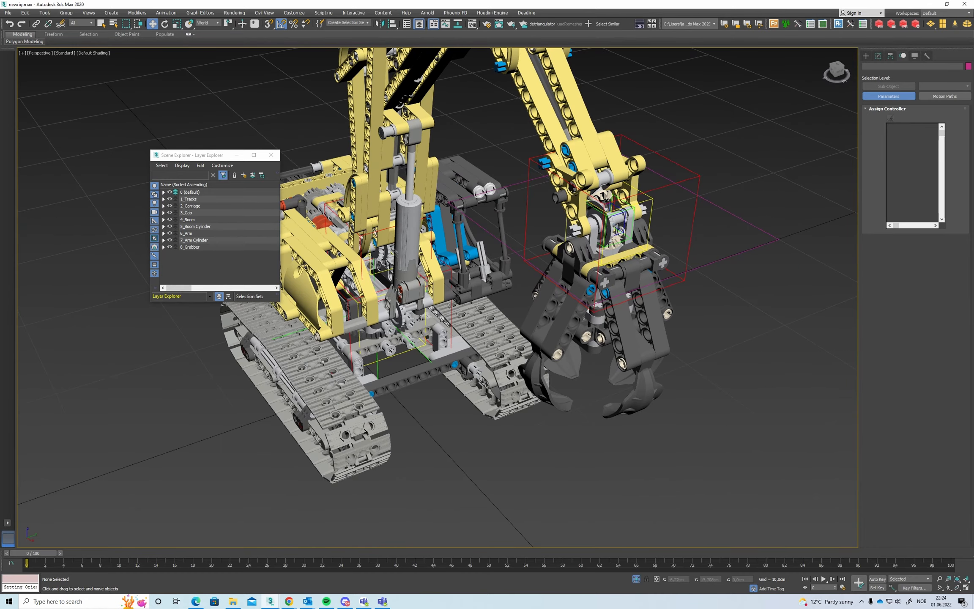
alt+middle_drag(506, 282, 662, 281)
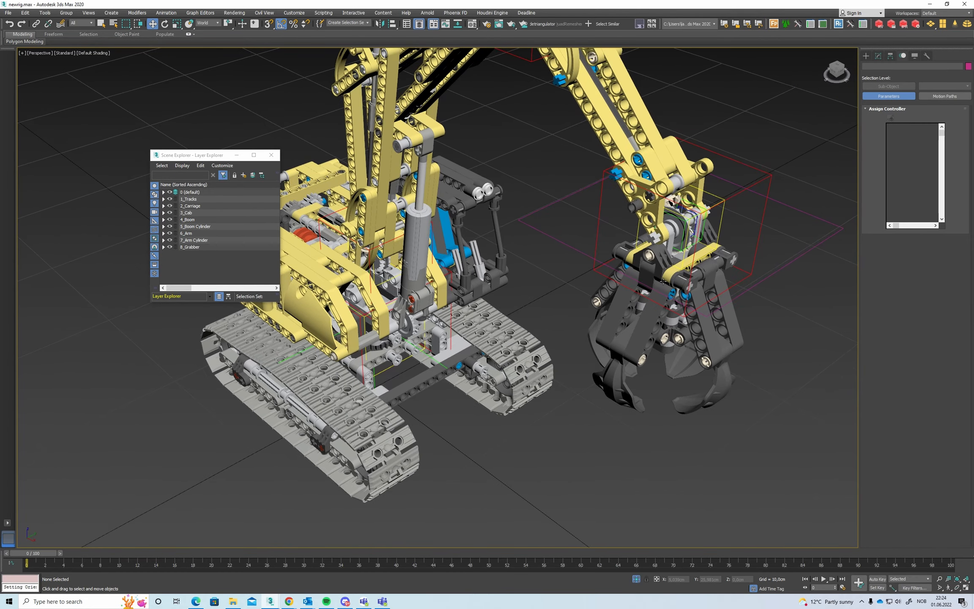
- Try rotating Point_Ctrl_Grabber about its vertical axis
click(738, 281)
key(e)
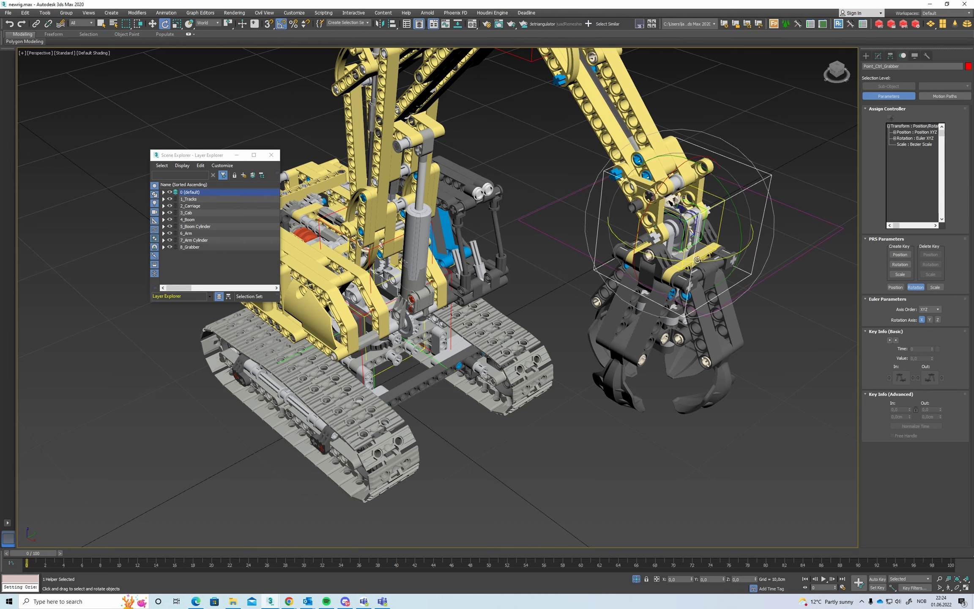
drag(700, 261, 664, 262)
alt+middle_drag(634, 267, 682, 204)
- Hide the geometry and add an Orientation Constraint to Point_Ctrl_Grabber with the large red cab control helper as target
key(shift+g)
alt+middle_drag(615, 237, 600, 222)
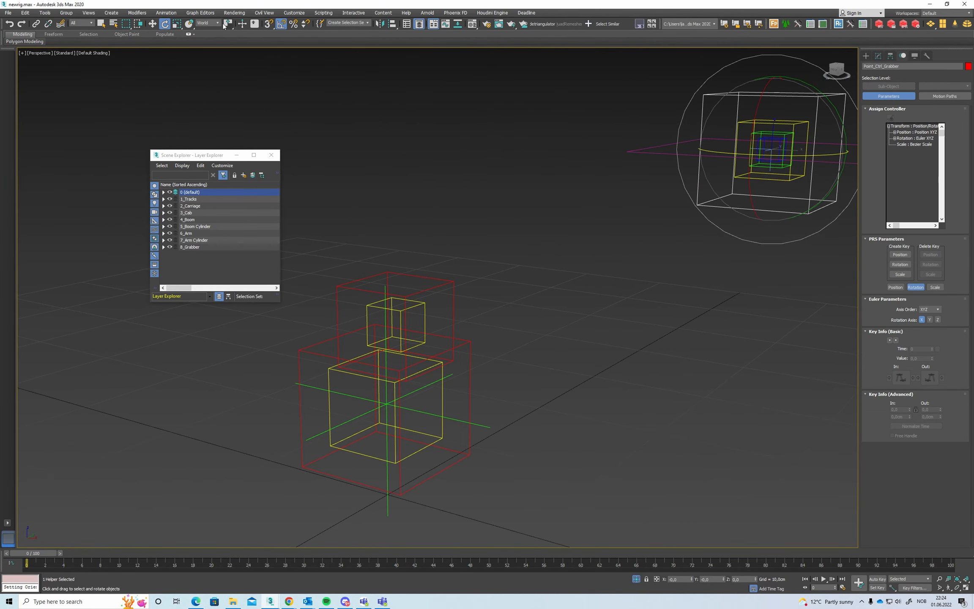
click(163, 12)
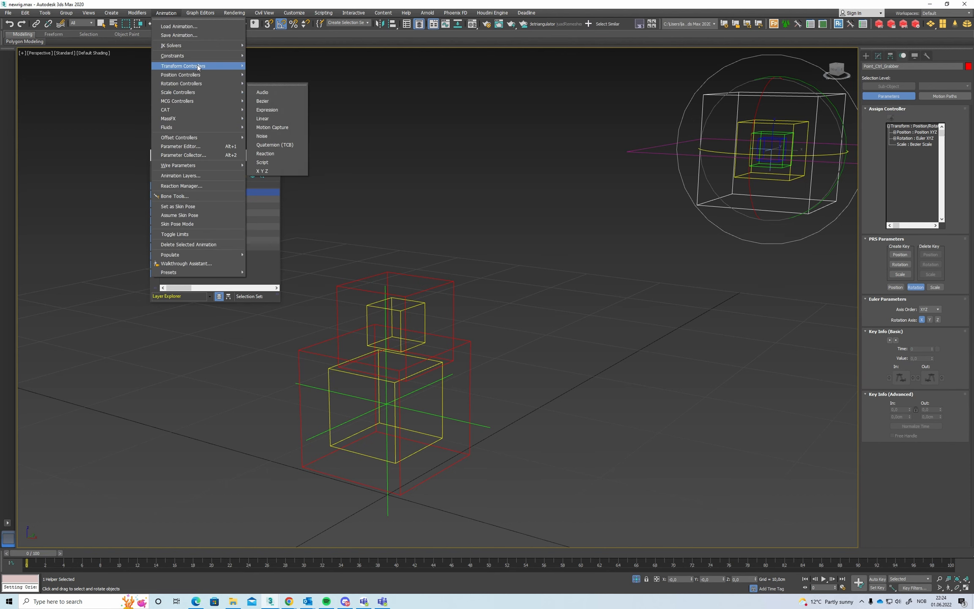
mouse_move(228, 56)
click(285, 112)
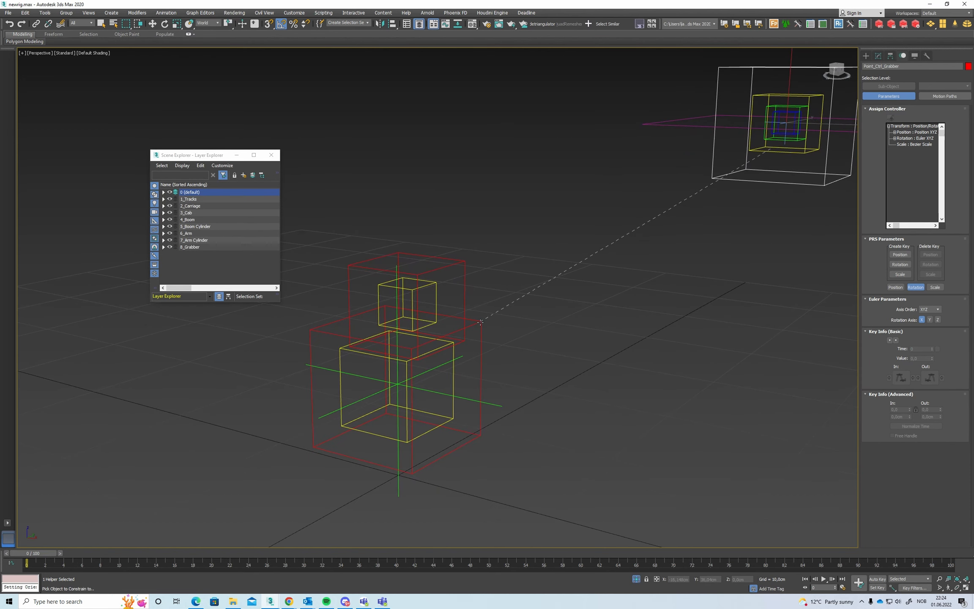
click(480, 322)
- Try moving the control rectangle toward the cab and down to test how the constrained helpers follow
key(w)
alt+middle_drag(637, 189, 601, 220)
click(565, 226)
click(600, 221)
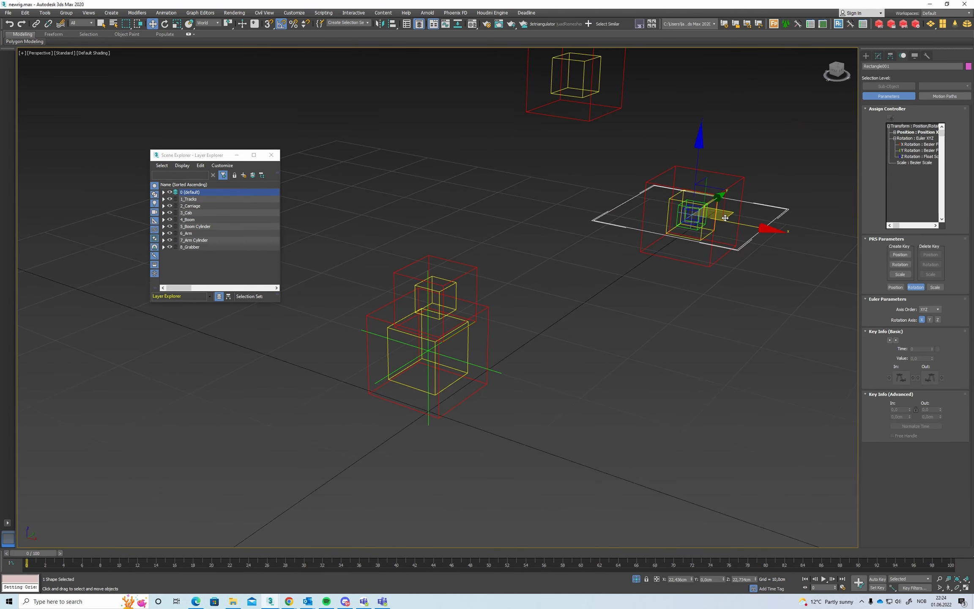
drag(725, 218, 626, 271)
alt+middle_drag(626, 270, 617, 202)
drag(602, 219, 604, 309)
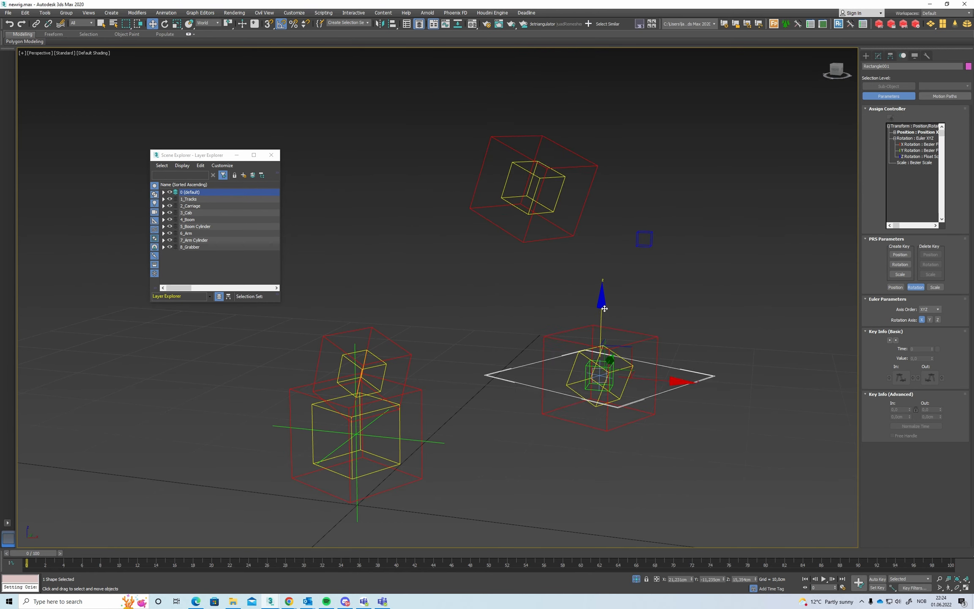
alt+middle_drag(604, 309, 610, 404)
- Show the excavator geometry again and examine the whole rigged model
key(shift+s)
key(shift+g)
alt+middle_drag(549, 262, 511, 251)
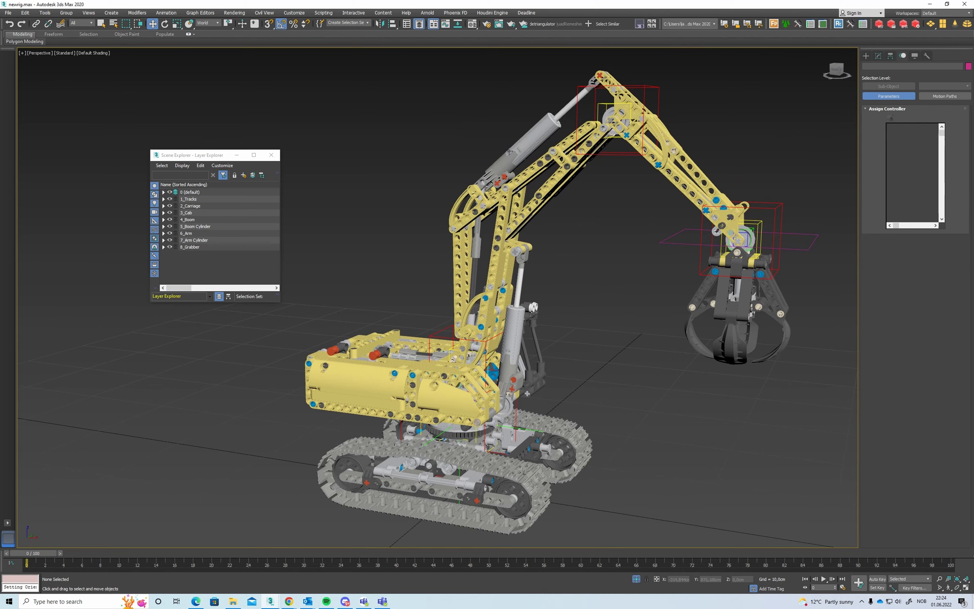
scroll(509, 168, down, 5)
alt+middle_drag(568, 262, 649, 197)
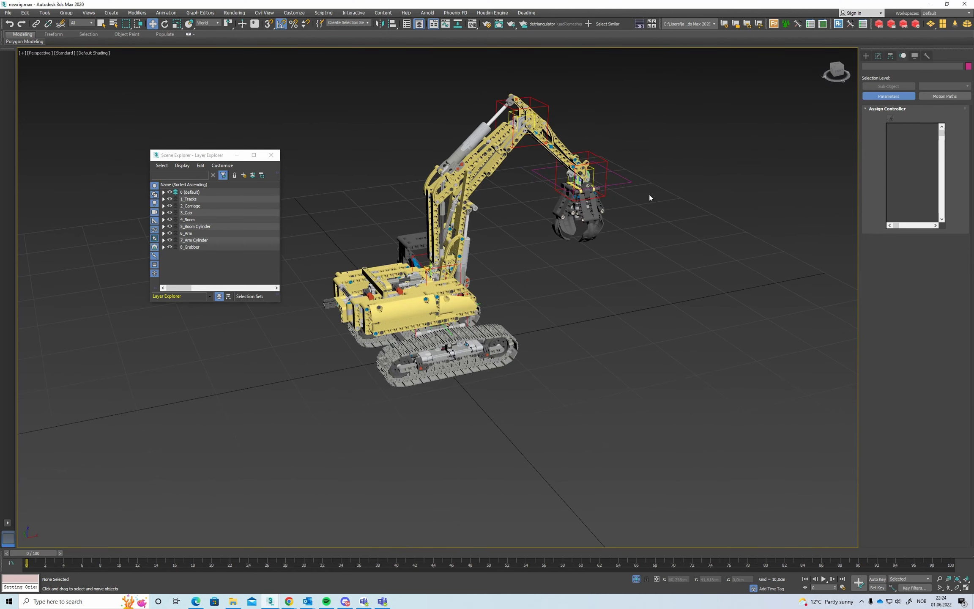
- Create a Point helper on the ground beside the excavator's tracks
click(866, 56)
click(900, 125)
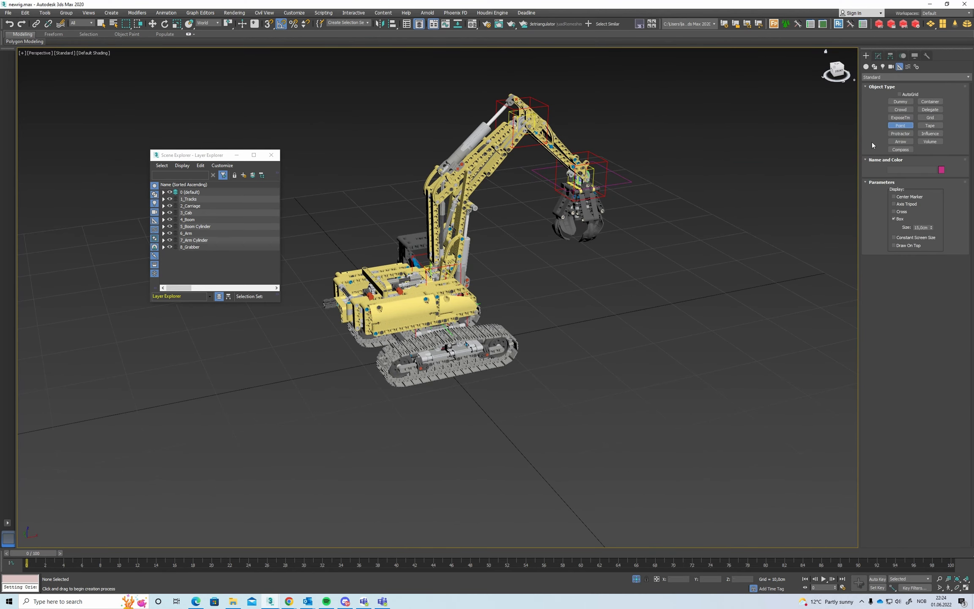
middle_drag(490, 412, 527, 387)
click(501, 376)
scroll(500, 375, up, 5)
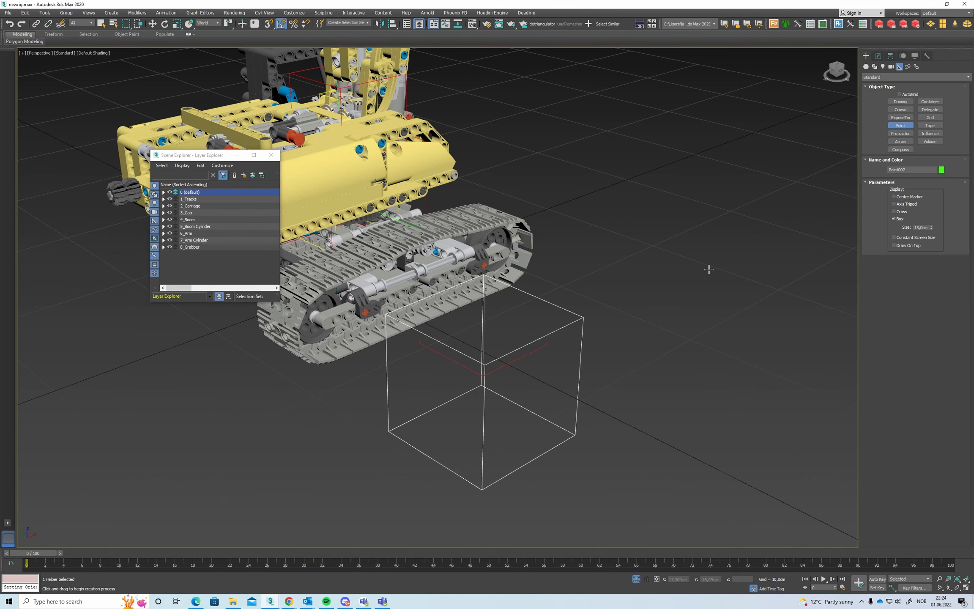
- Name the new helper Point_Cylinder_Barrel_Zero and display it as a cross only, with a size of 2 cm
click(892, 169)
key(Return)
click(893, 218)
click(893, 211)
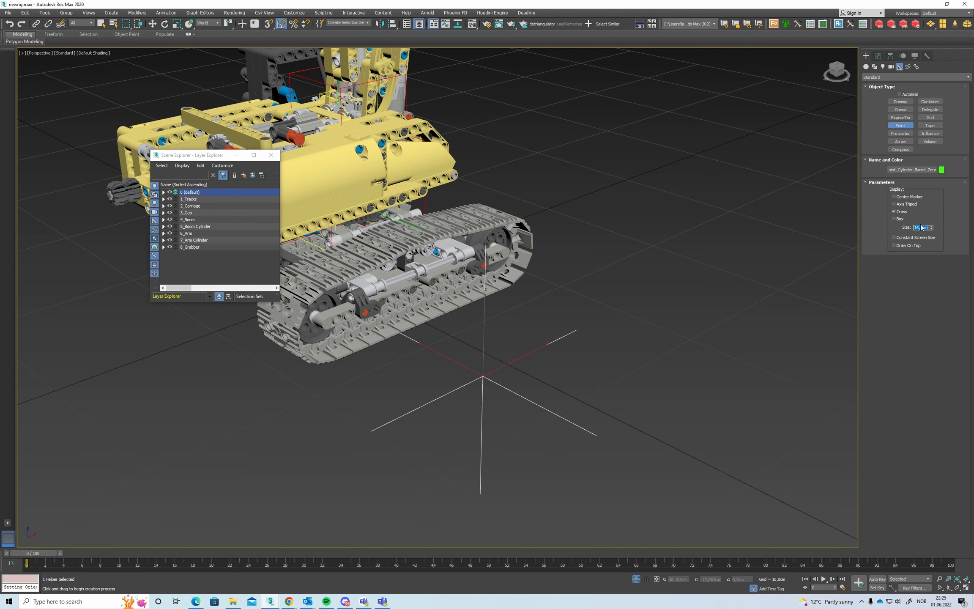
text(2)
key(Return)
scroll(609, 306, up, 6)
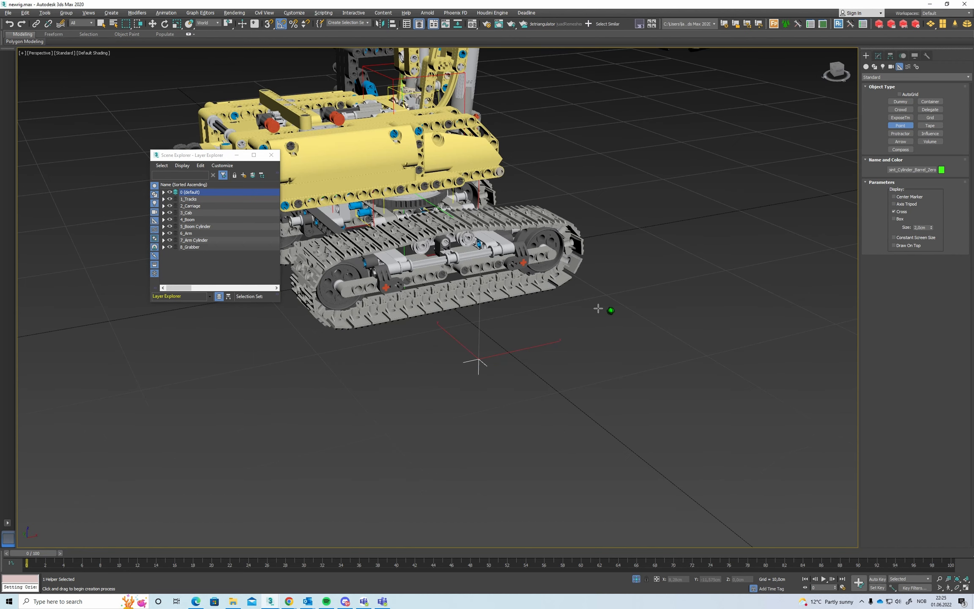
- Clone Point_Cylinder_Barrel_Zero in place as a copy named Point_Cylinder_Barrel_LookAt
right_click(540, 325)
right_click(541, 325)
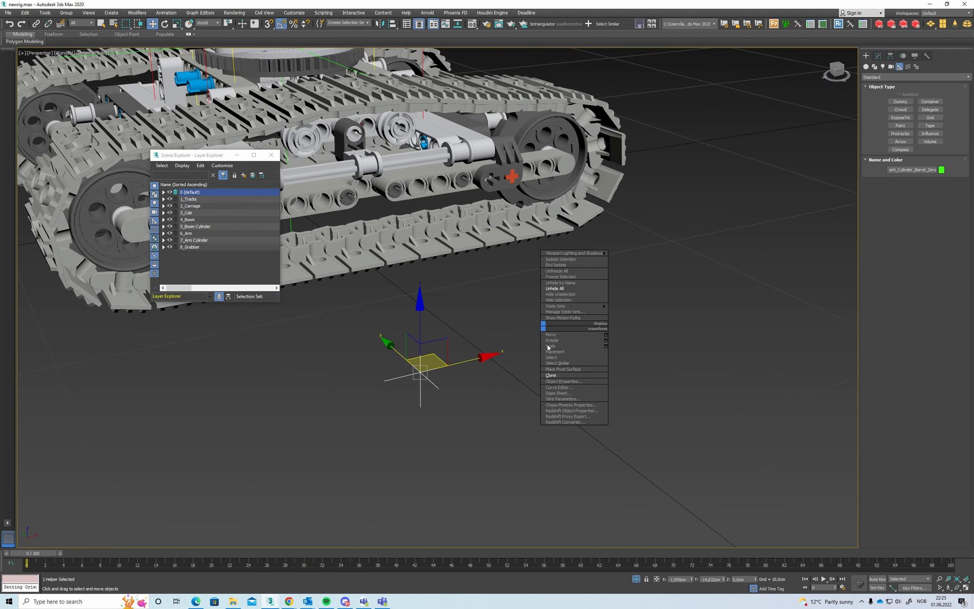
click(551, 375)
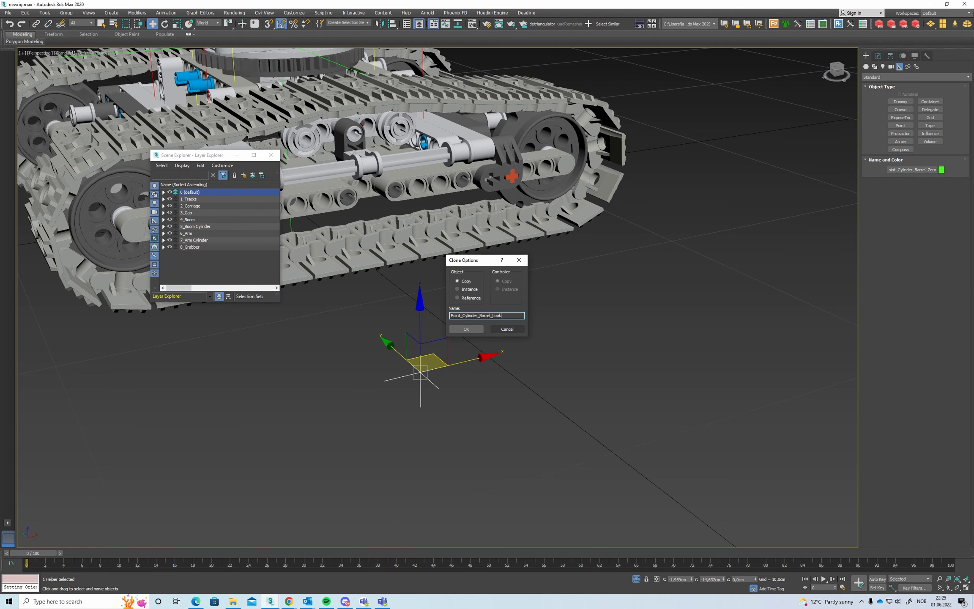
click(466, 328)
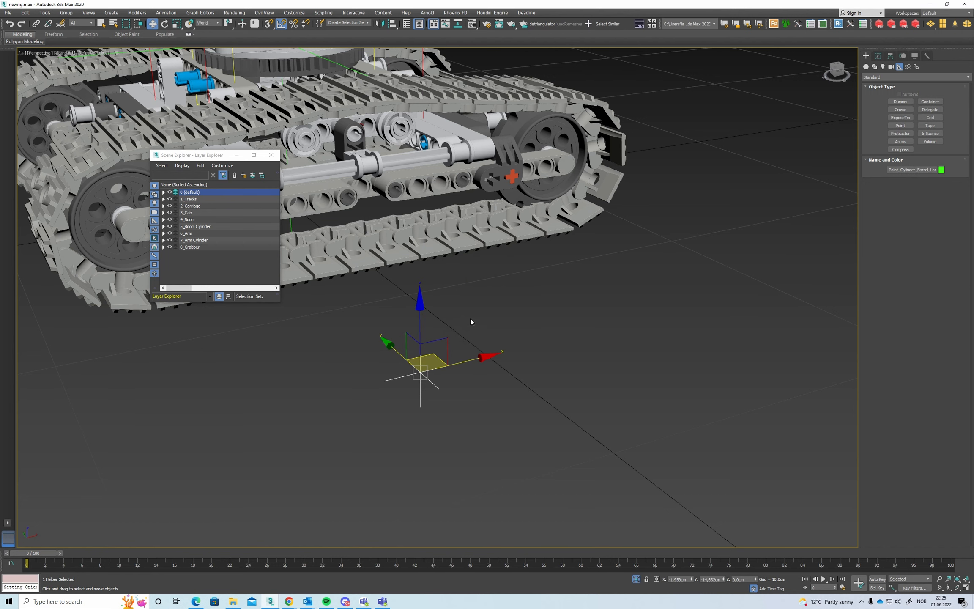
- Display Point_Cylinder_Barrel_LookAt as a box instead of a cross and set its object colour to magenta
click(878, 55)
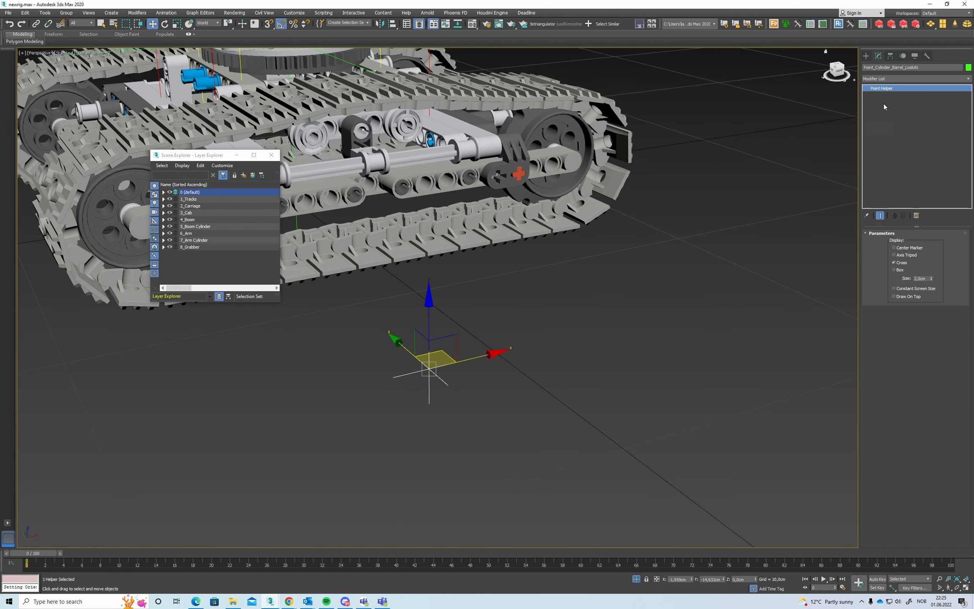
click(902, 262)
click(899, 269)
alt+middle_drag(607, 292, 566, 298)
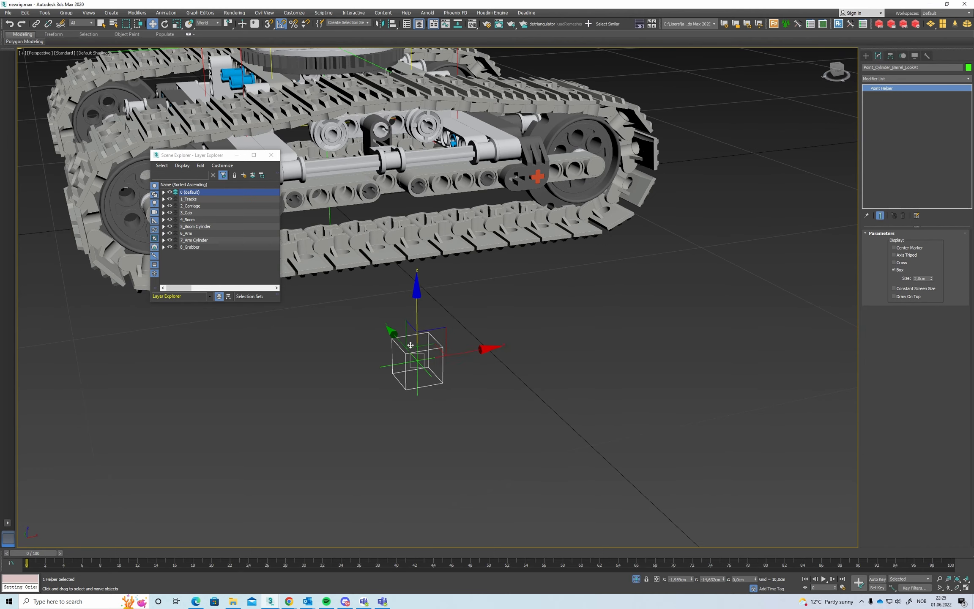
click(968, 67)
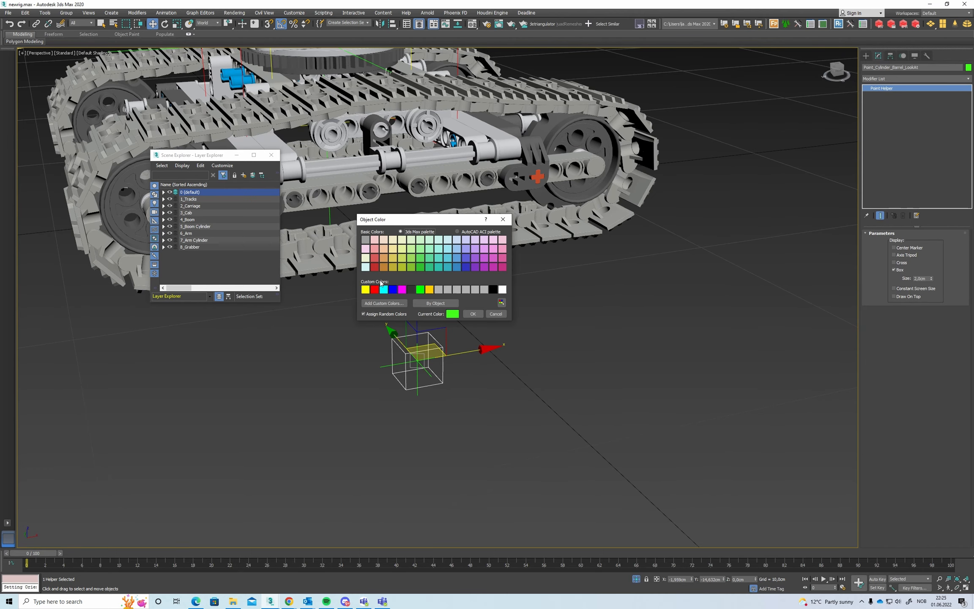
click(402, 289)
click(472, 313)
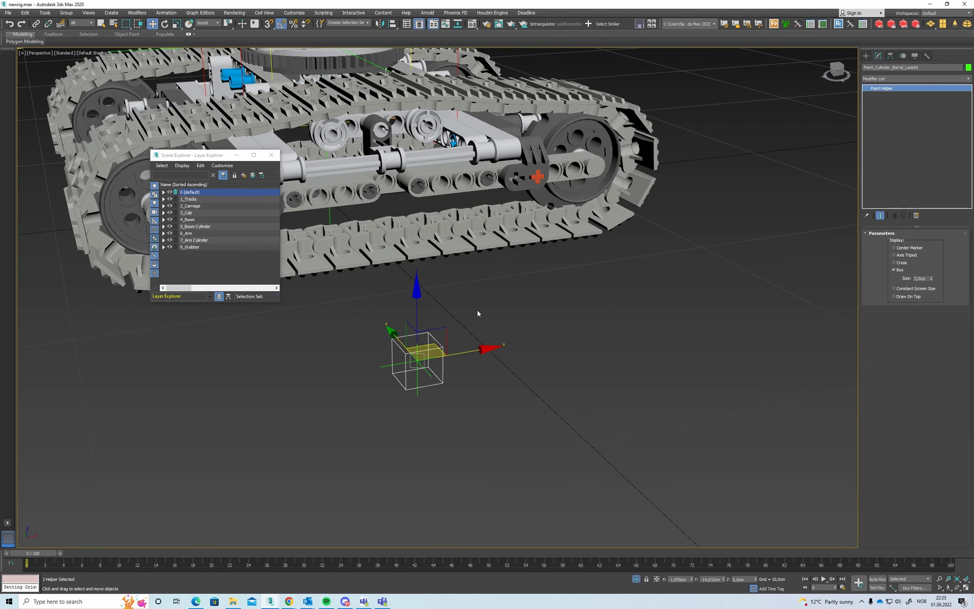
- Clone Point_Cylinder_Barrel_Zero along the X axis as an instance and name it Point_Cylinder_Rod_Zero
click(381, 376)
click(385, 366)
alt+middle_drag(385, 366, 460, 364)
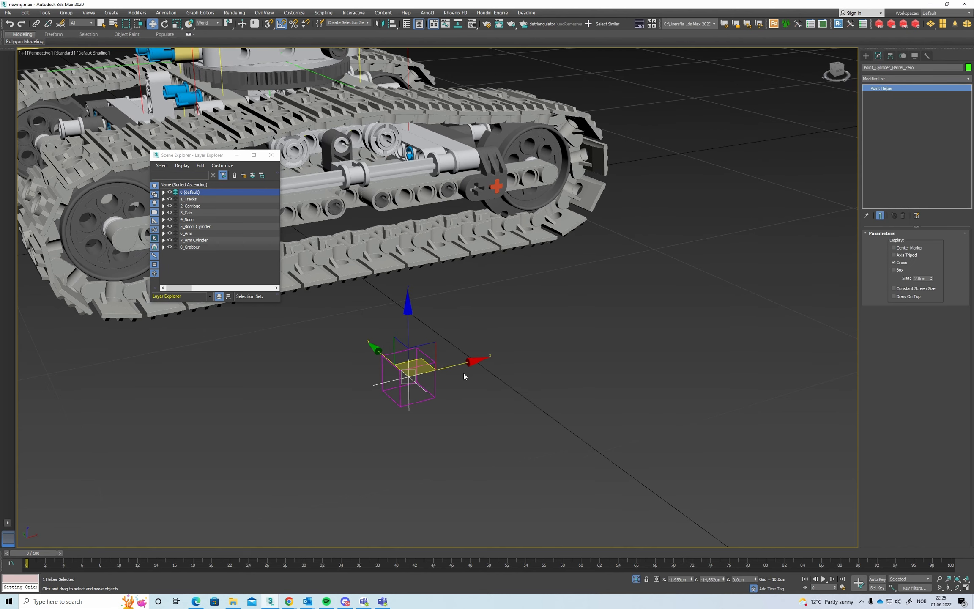
shift+drag(474, 359, 615, 324)
click(502, 321)
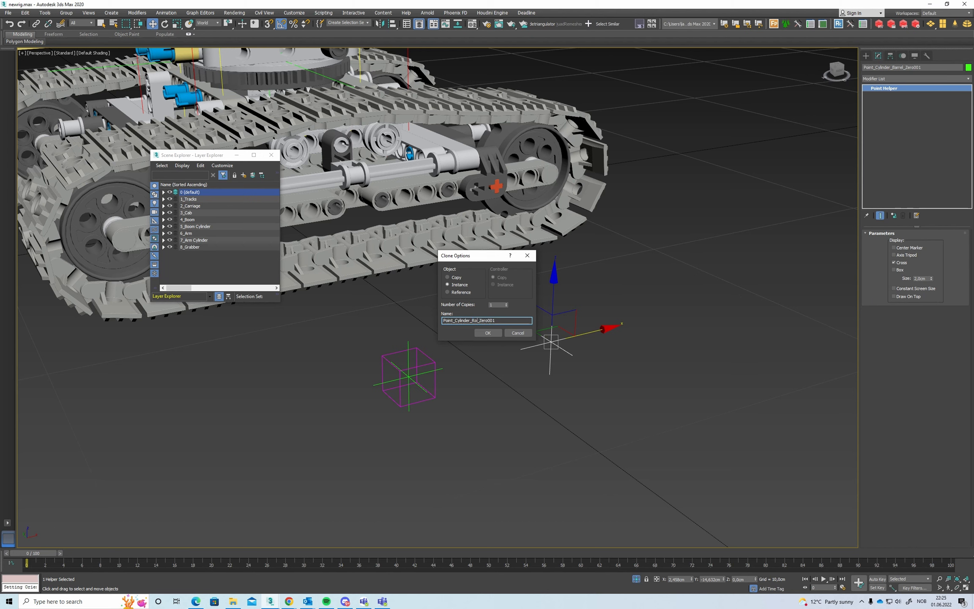
click(487, 333)
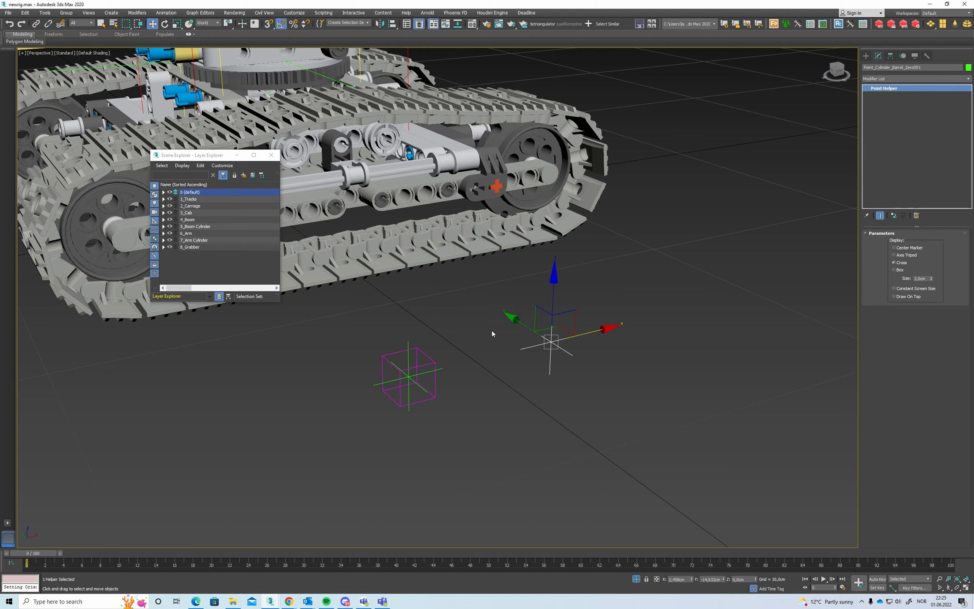
drag(938, 67, 911, 79)
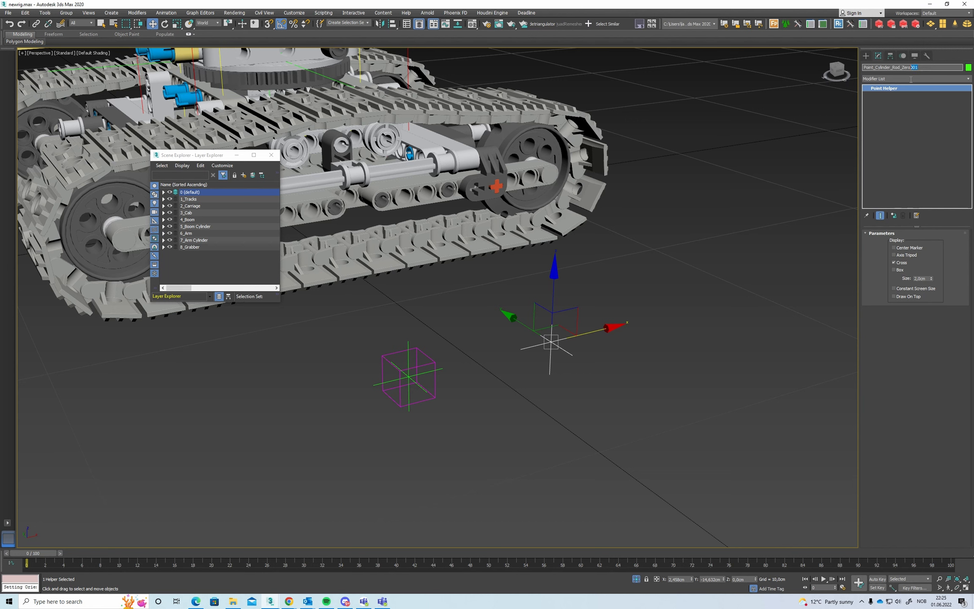
key(BackSpace)
key(Return)
- Add a LookAt Constraint to Point_Cylinder_Barrel_LookAt with Point_Cylinder_Rod_Zero as its target
click(454, 351)
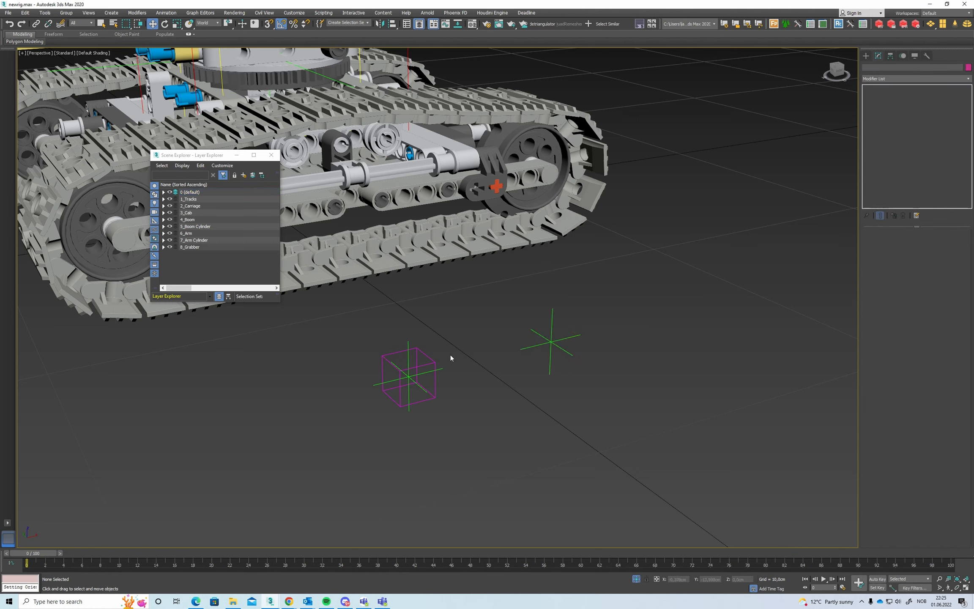
click(435, 368)
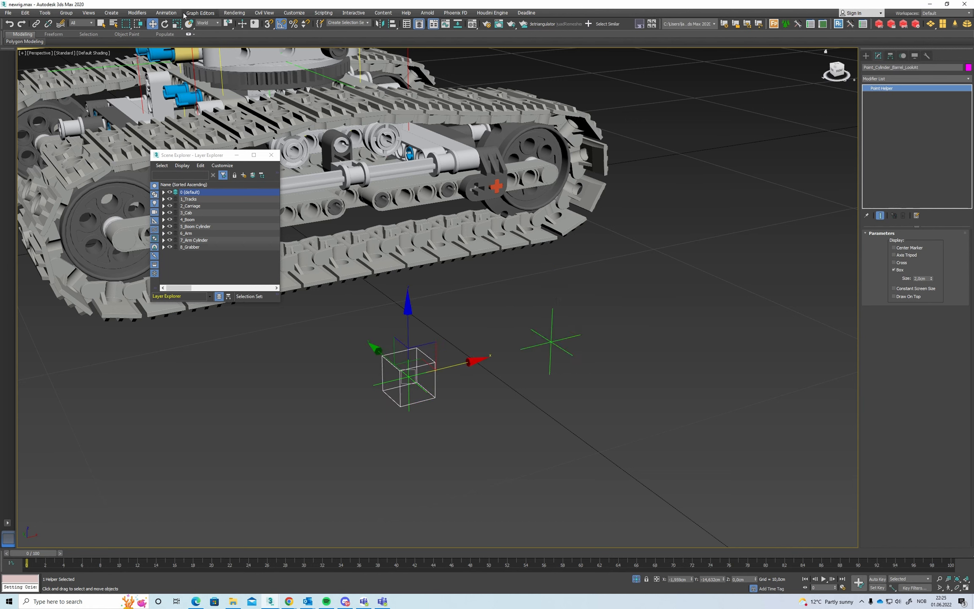
click(166, 13)
mouse_move(190, 55)
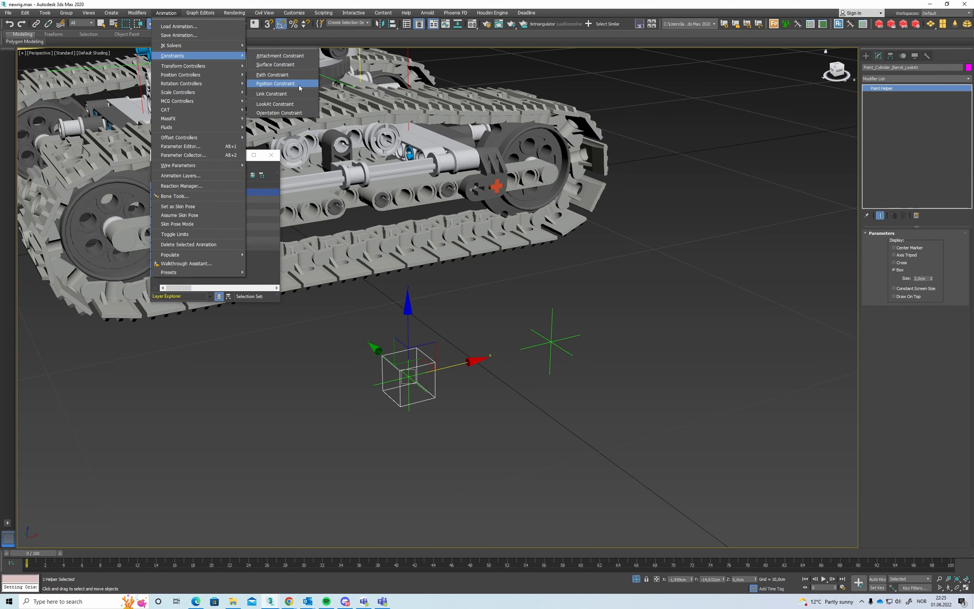
click(274, 104)
click(551, 335)
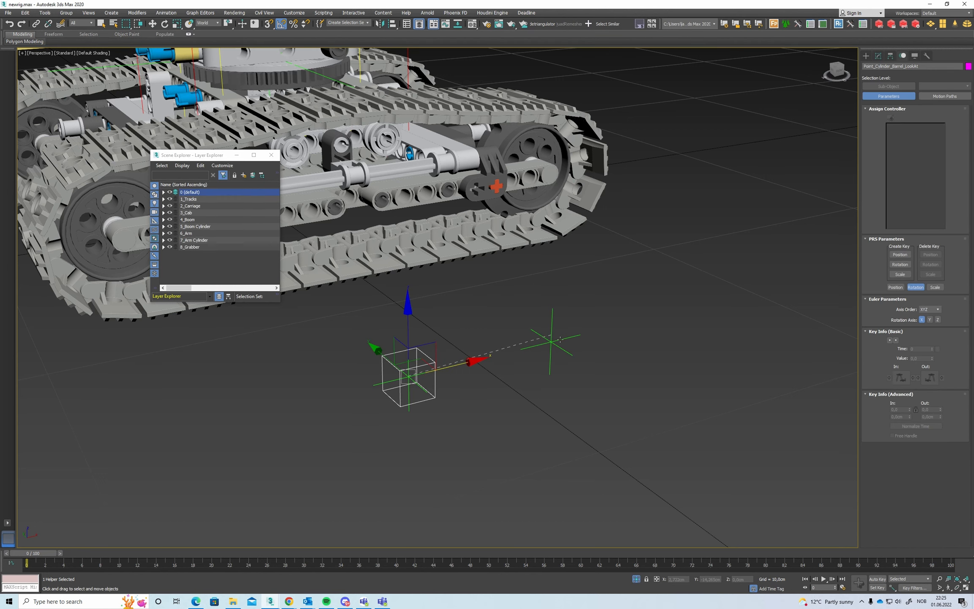
- Set the LookAt Constraint's viewline length to 0
middle_drag(461, 348, 502, 317)
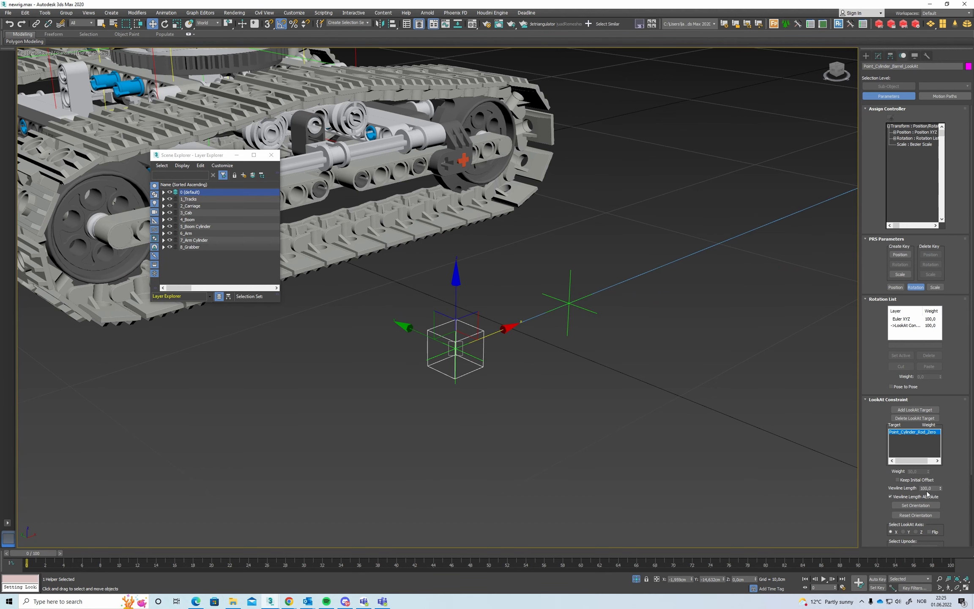
middle_drag(693, 319, 612, 312)
alt+middle_drag(613, 313, 638, 313)
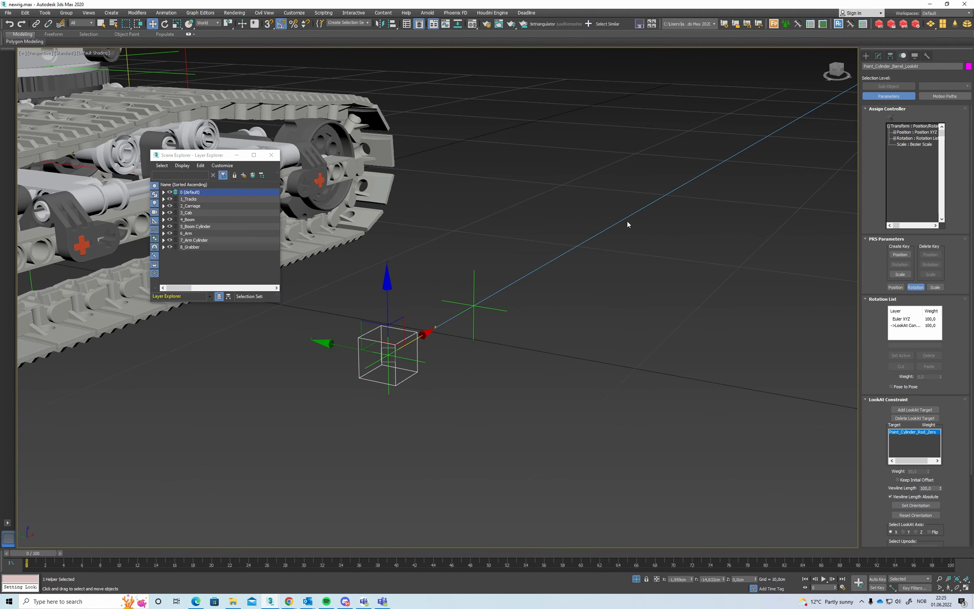
right_click(940, 489)
middle_drag(573, 362, 651, 305)
alt+middle_drag(651, 305, 583, 294)
scroll(583, 295, down, 3)
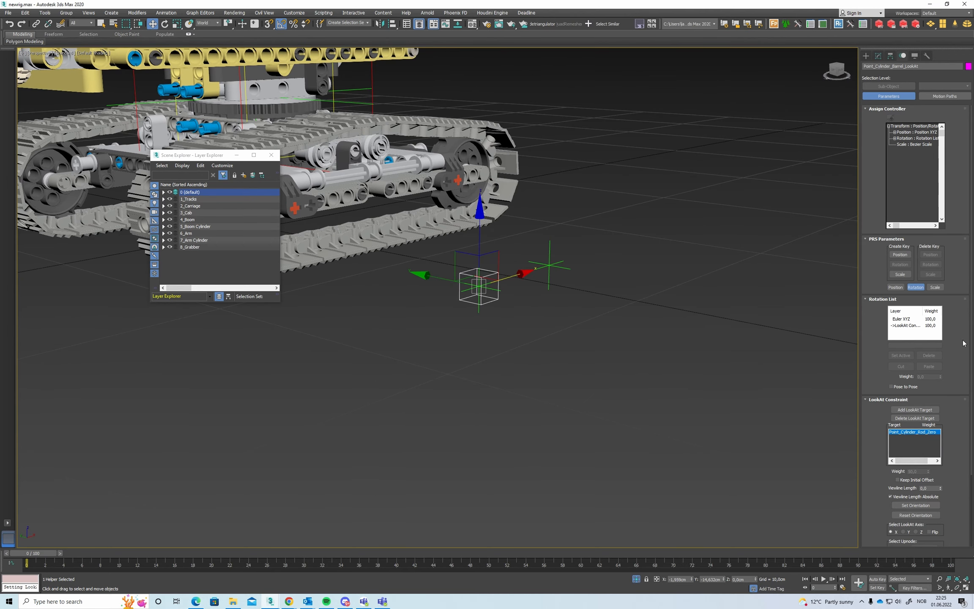
- Set the LookAt Constraint's source axis to Y, aligned to the upnode's Y axis
scroll(913, 423, down, 2)
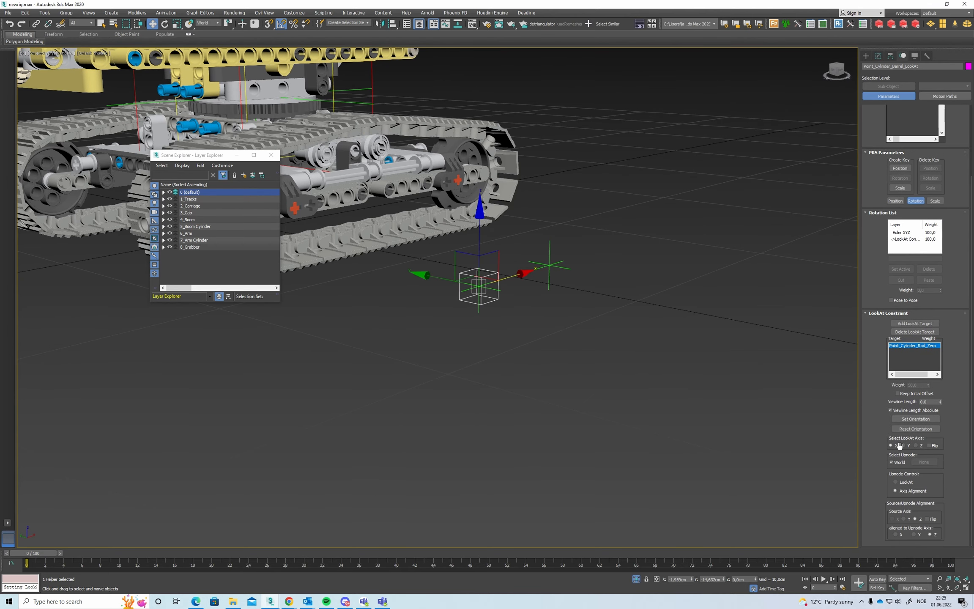
alt+middle_drag(580, 291, 577, 318)
middle_drag(530, 255, 536, 253)
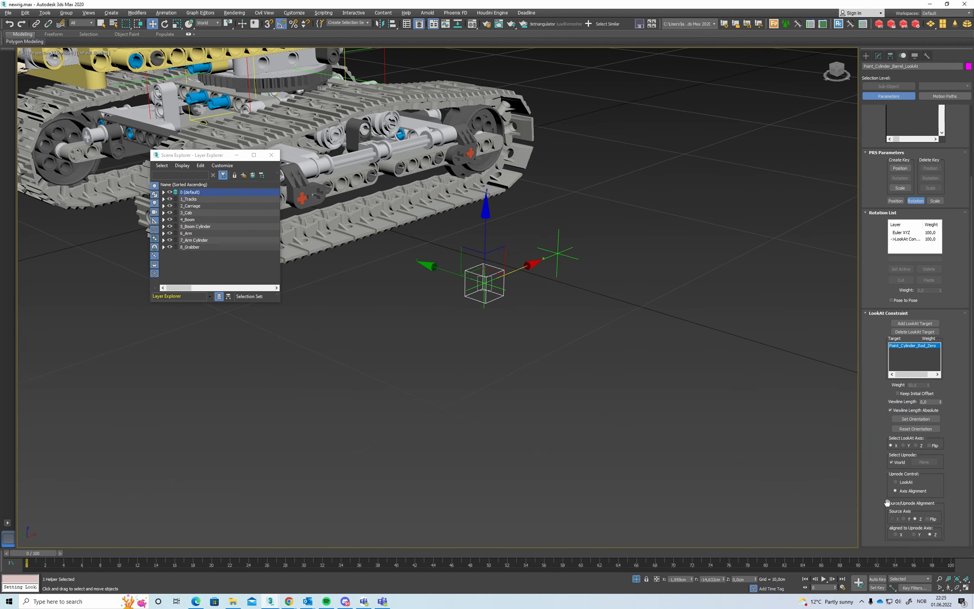
click(903, 518)
middle_drag(470, 278, 515, 340)
scroll(512, 315, up, 3)
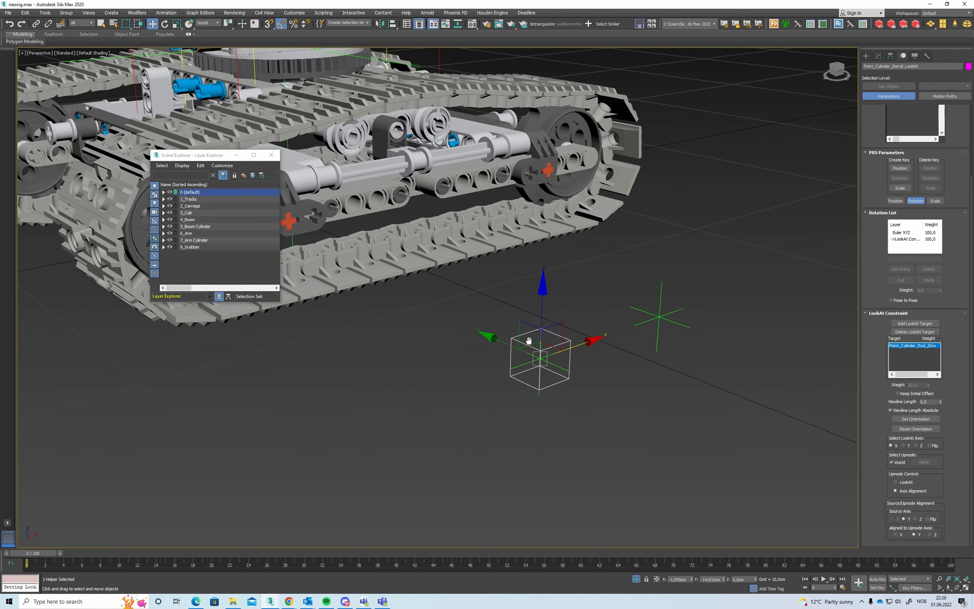
- Try moving Point_Cylinder_Rod_Zero vertically to test the magenta box's LookAt Constraint
key(e)
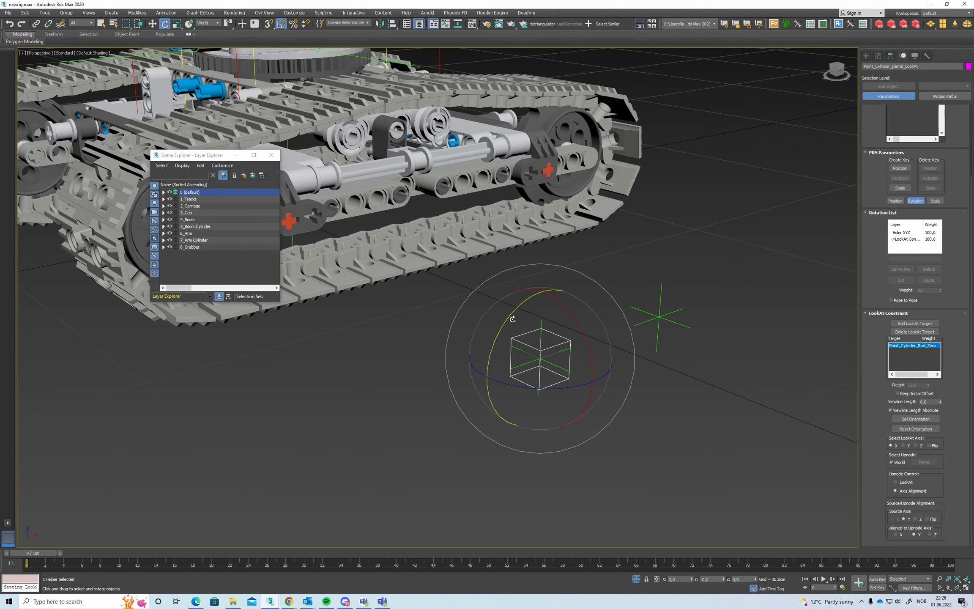
click(664, 318)
key(w)
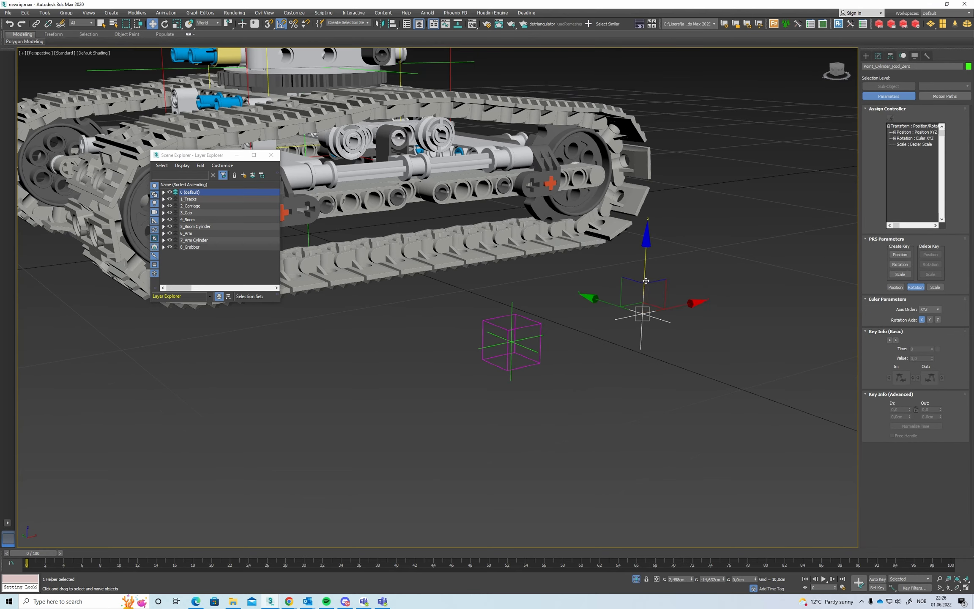
mouse_move(646, 299)
mouse_down()
mouse_move(383, 259)
mouse_move(548, 483)
mouse_move(604, 326)
mouse_move(639, 308)
mouse_up()
- Turn on the axis tripod display for Point_Cylinder_Barrel_LookAt
click(536, 330)
click(536, 330)
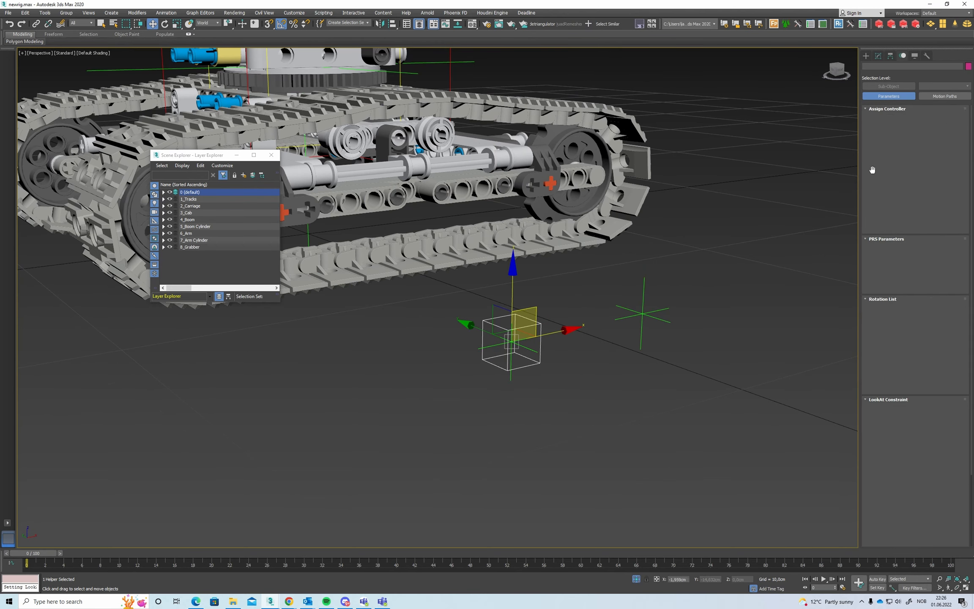
click(877, 56)
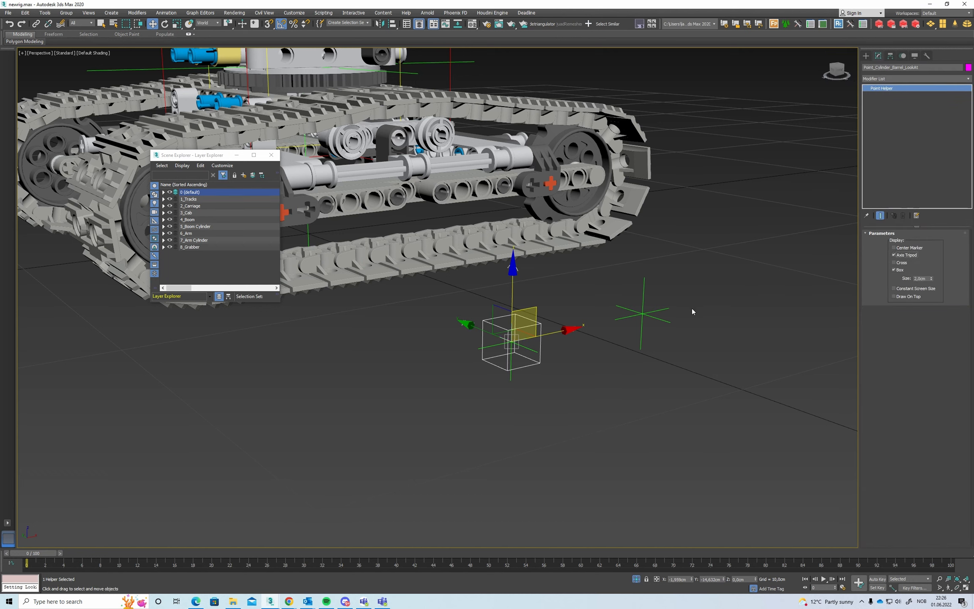
- Check the barrel helper's axes by test-moving Point_Cylinder_Rod_Zero, and reopen the barrel helper's LookAt Constraint settings
click(642, 302)
mouse_move(660, 279)
mouse_down()
mouse_move(589, 211)
mouse_move(387, 355)
mouse_move(619, 338)
mouse_move(659, 281)
mouse_up()
click(556, 331)
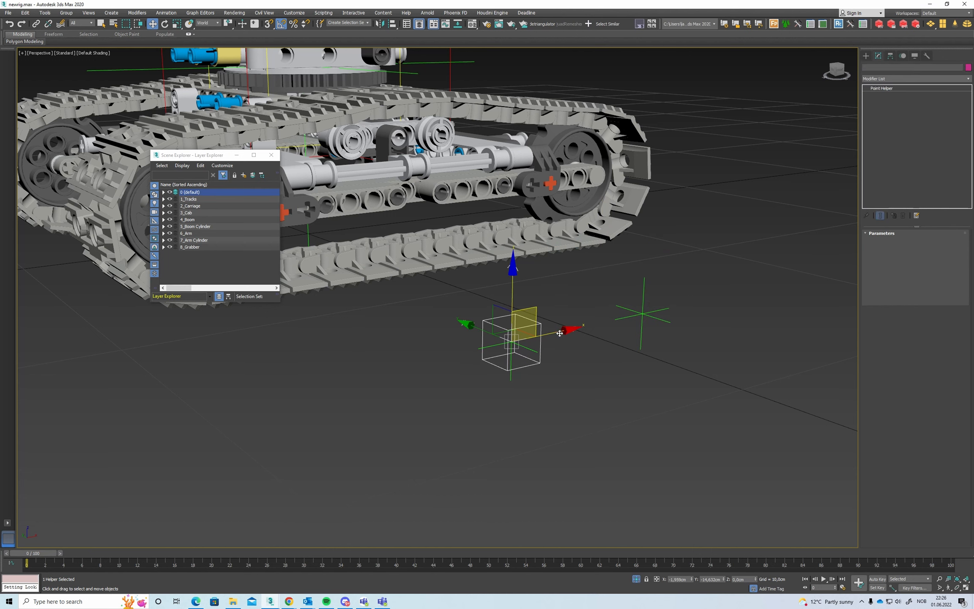
click(902, 55)
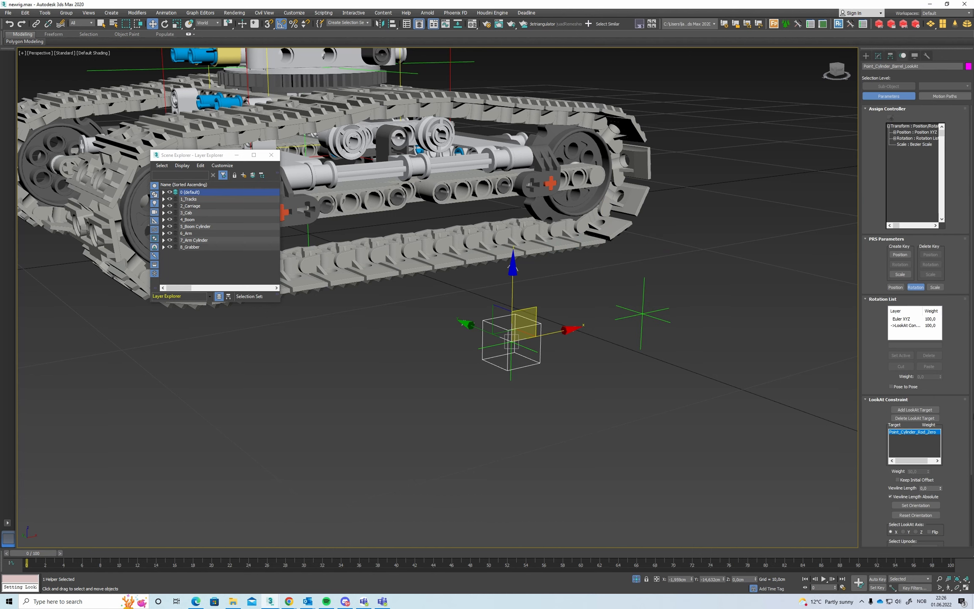
- Raise Point_Cylinder_Rod_Zero to about Z 0.9 cm to test the barrel helper's LookAt Constraint
scroll(923, 524, down, 3)
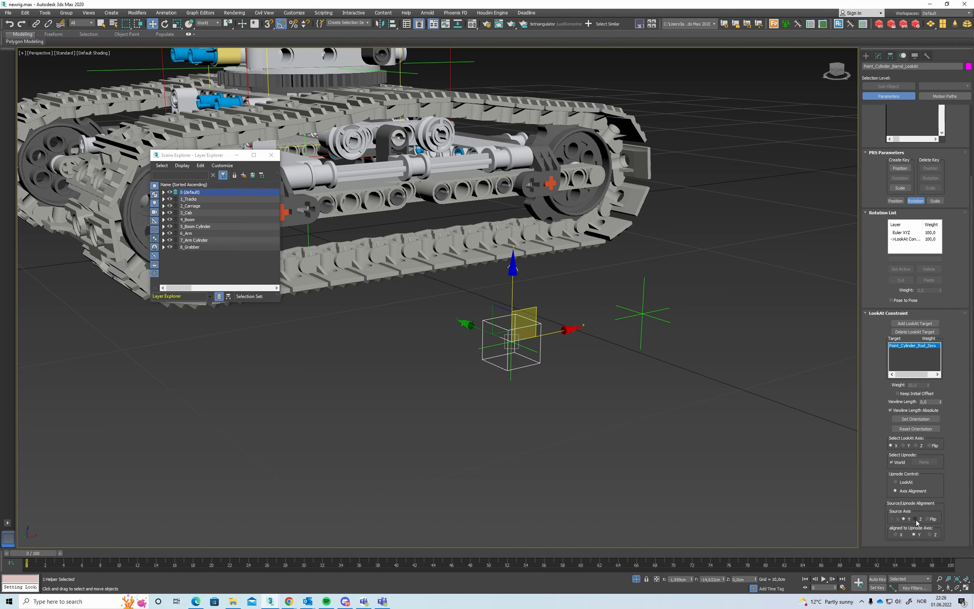
click(687, 332)
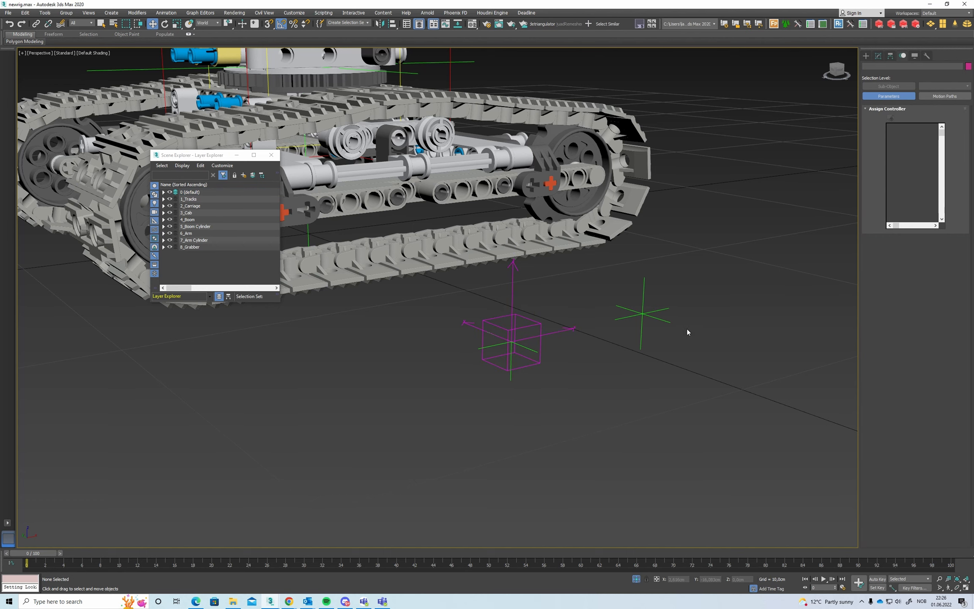
click(639, 310)
drag(664, 280, 672, 242)
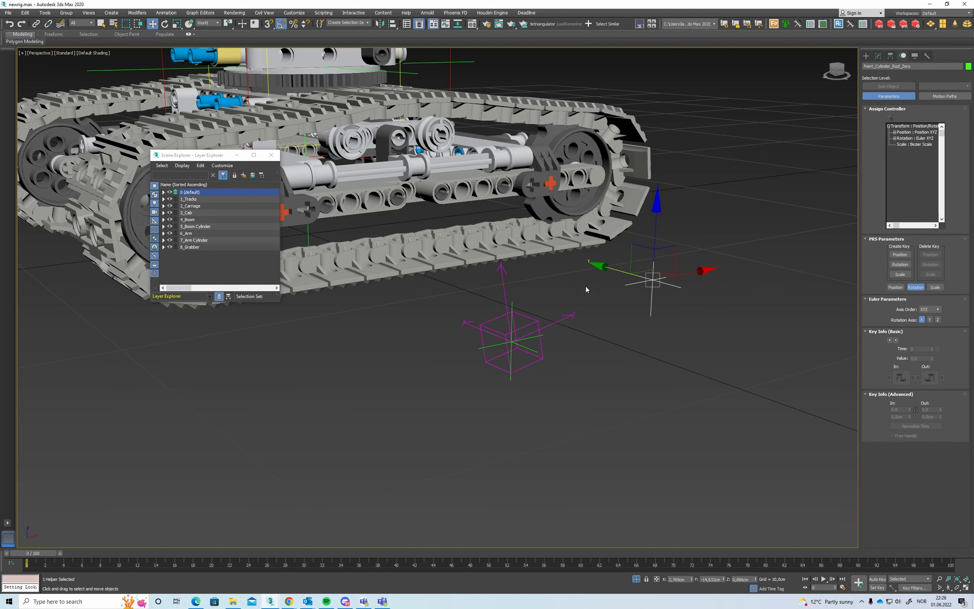
- Try Z as the source axis of Point_Cylinder_Barrel_LookAt's LookAt Constraint, and return it to Y
click(512, 339)
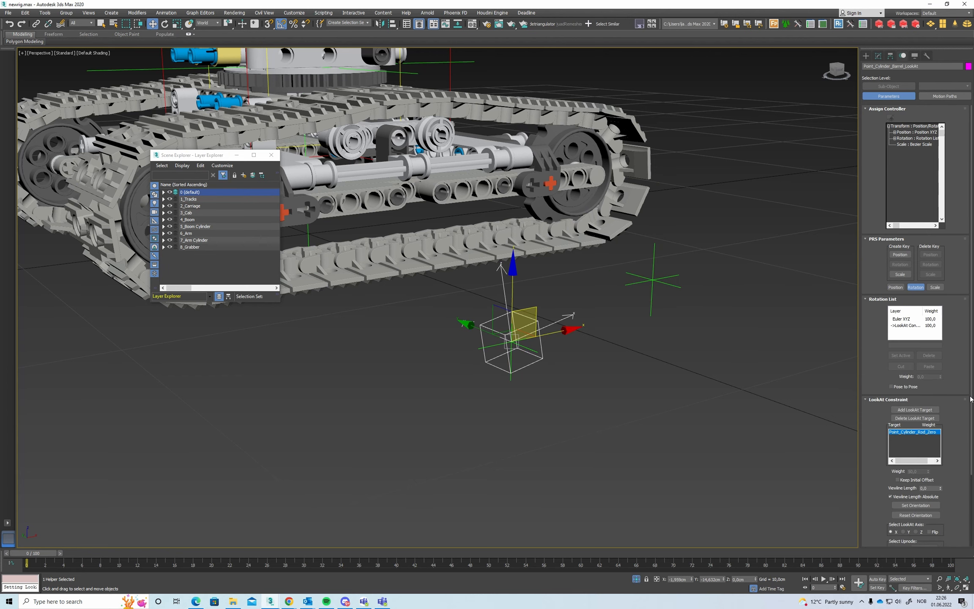
scroll(970, 398, down, 5)
click(913, 534)
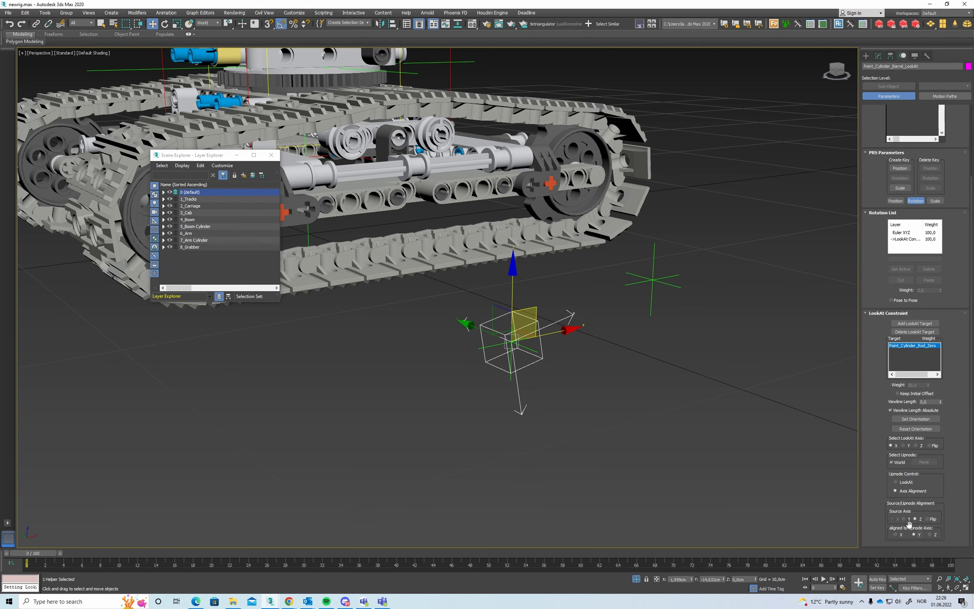
click(903, 518)
- Replace the World upnode of the barrel helper's LookAt Constraint with Point_Cylinder_Barrel_Zero
alt+middle_drag(667, 422, 638, 377)
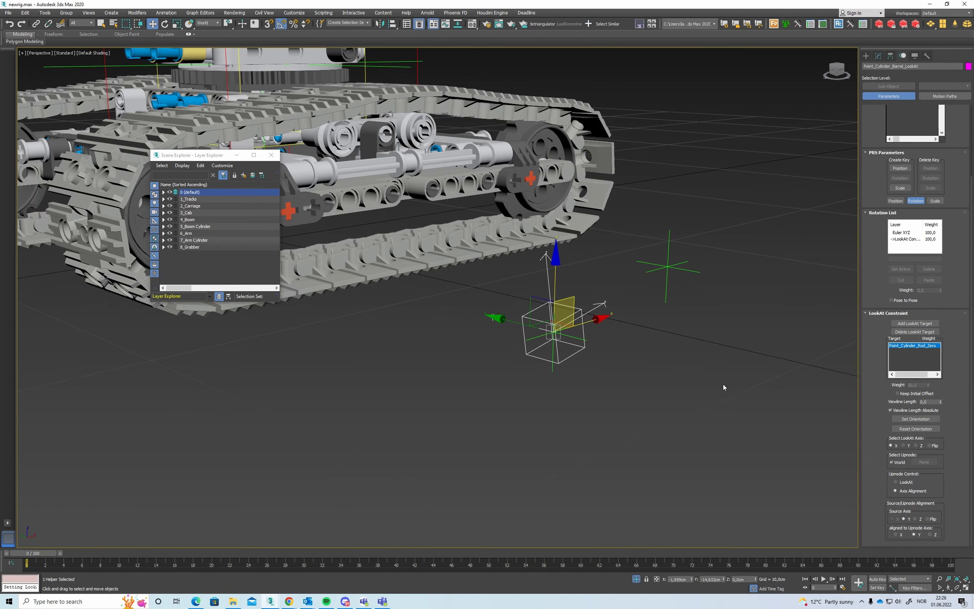
scroll(570, 334, up, 3)
alt+middle_drag(571, 334, 553, 334)
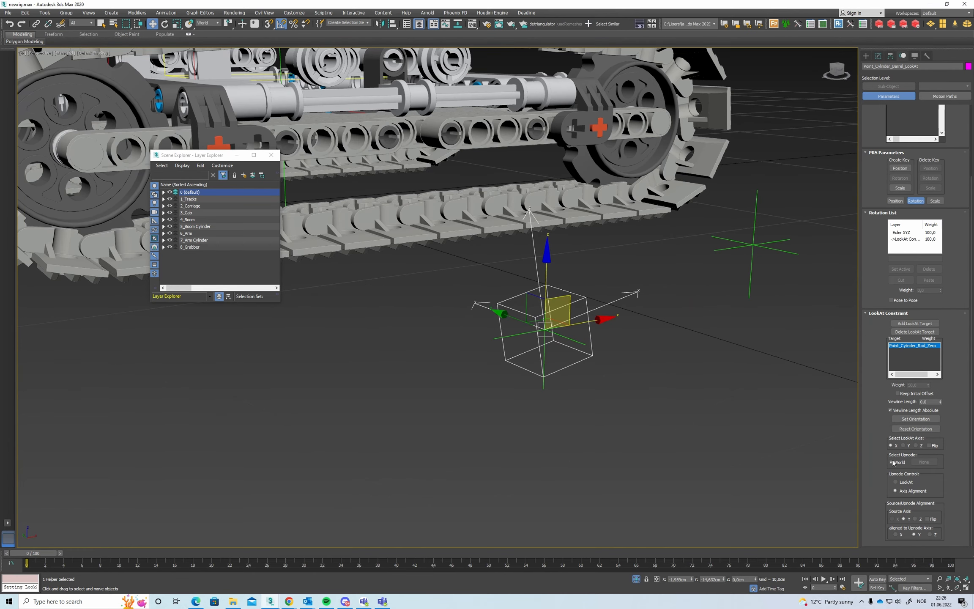
click(924, 462)
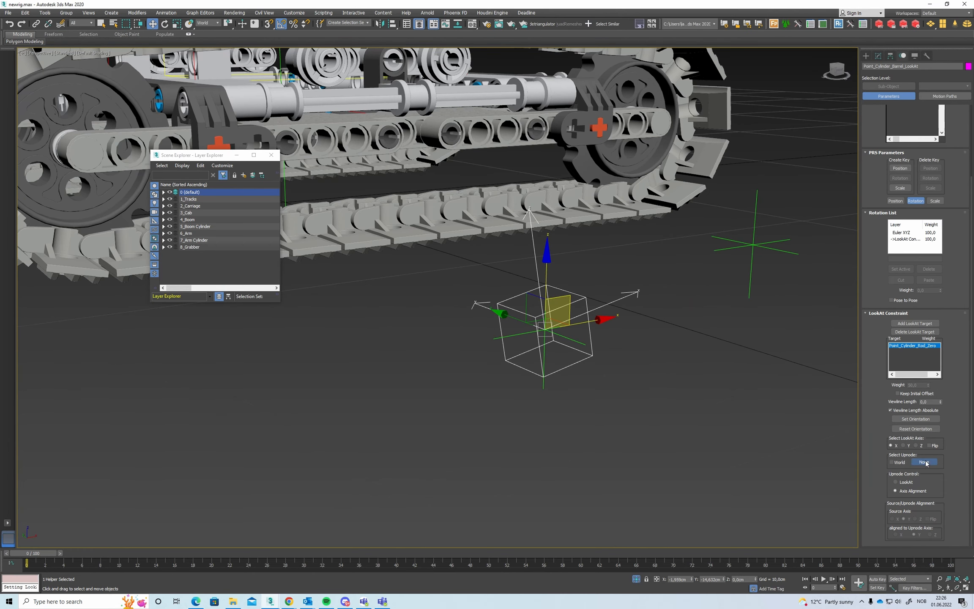
click(579, 340)
middle_drag(674, 334, 633, 338)
click(632, 338)
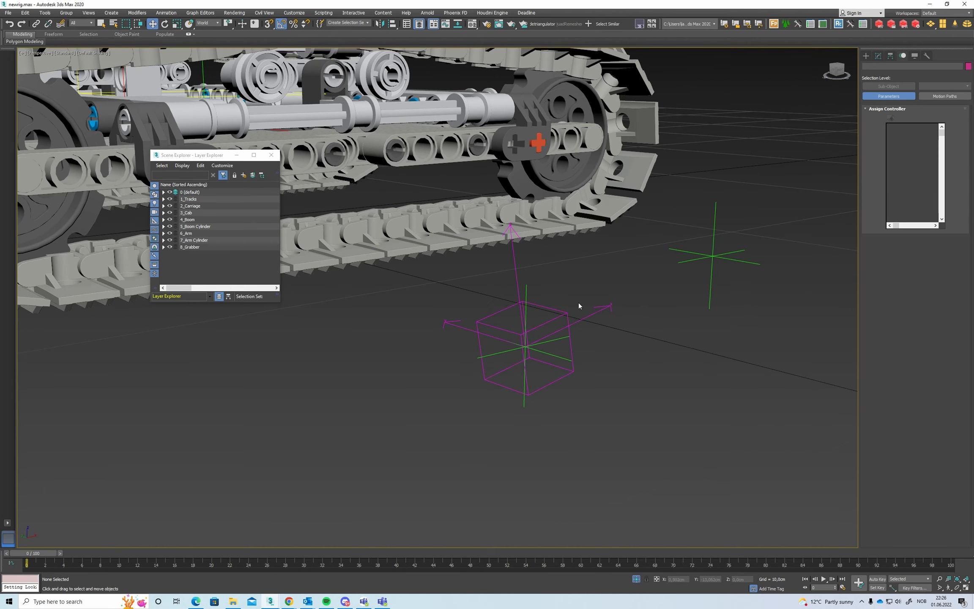
- Link Point_Cylinder_Barrel_LookAt to Point_Cylinder_Barrel_Zero as its parent
click(565, 309)
click(36, 24)
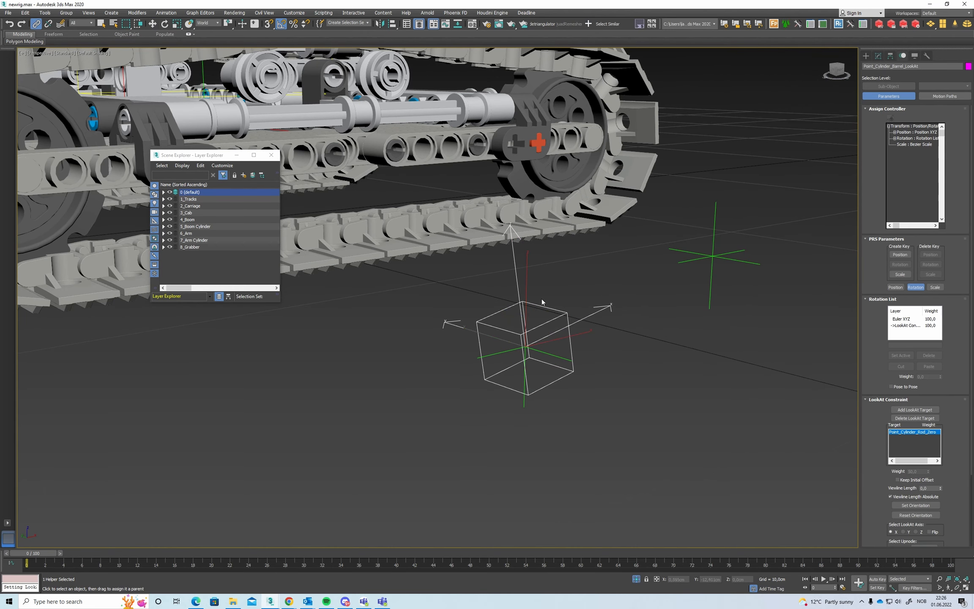
drag(551, 355, 552, 355)
click(558, 258)
- Look over the excavator's boom, cab and tracks in relation to the cylinder point helpers
scroll(507, 250, down, 4)
alt+middle_drag(489, 248, 446, 246)
middle_drag(476, 195, 557, 413)
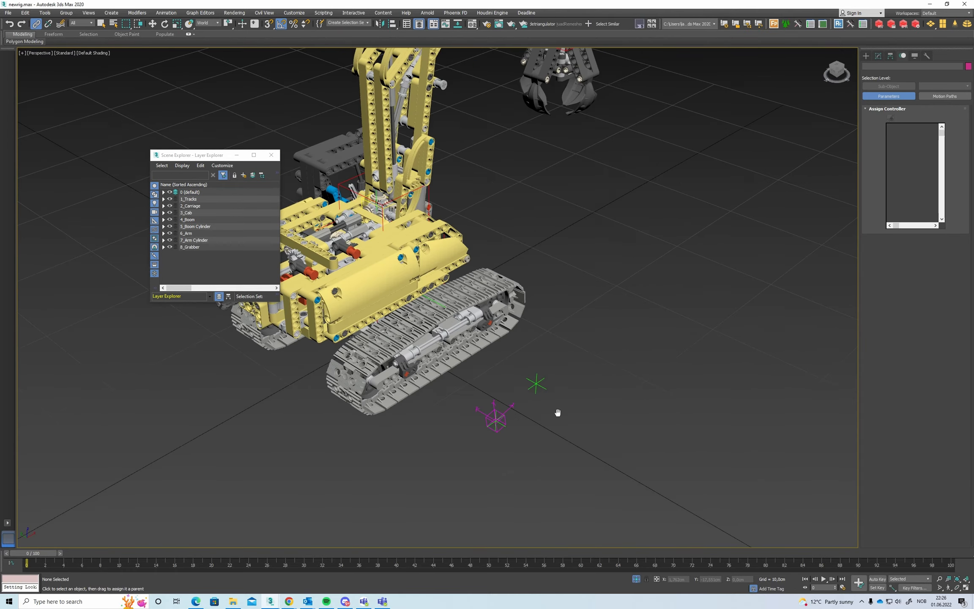
middle_drag(436, 260, 473, 271)
middle_drag(457, 138, 448, 188)
middle_drag(495, 452, 521, 334)
scroll(503, 328, up, 4)
middle_drag(633, 413, 512, 302)
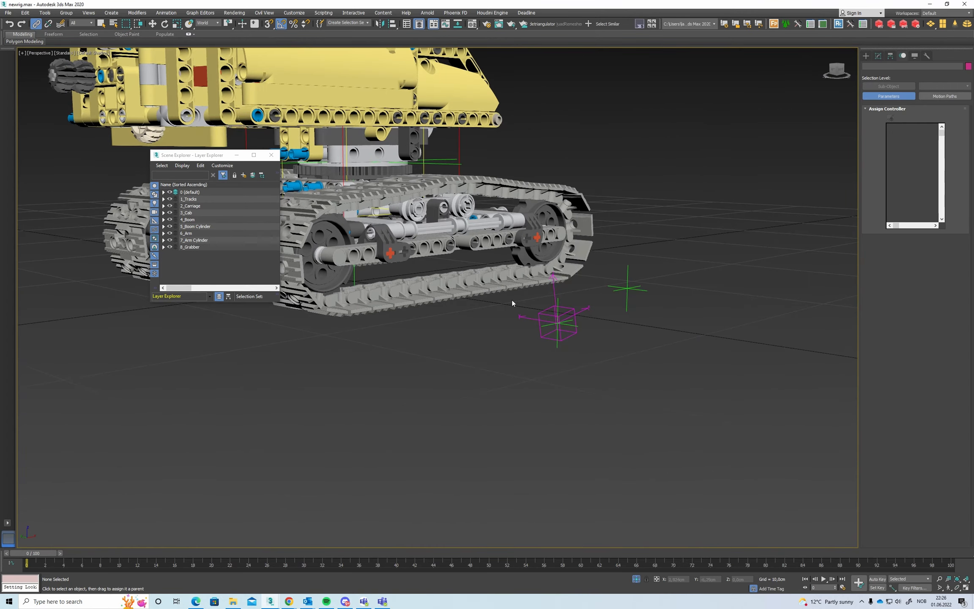
- Clone the barrel LookAt helper as an instance named Point_Cylinder_Rod_LookAt, placed near Point_Cylinder_Rod_Zero
click(569, 312)
key(w)
scroll(549, 321, up, 5)
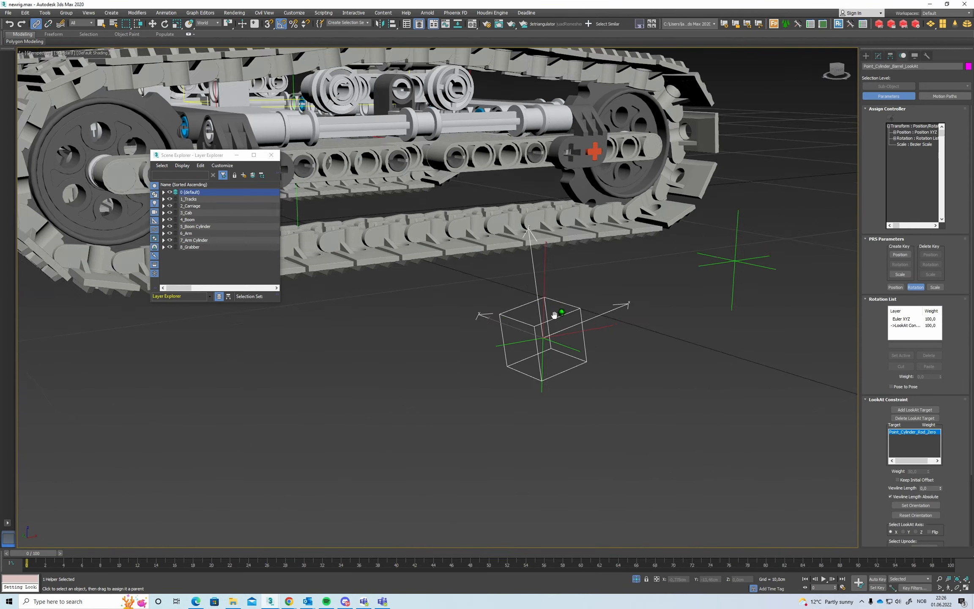
alt+middle_drag(506, 325, 506, 343)
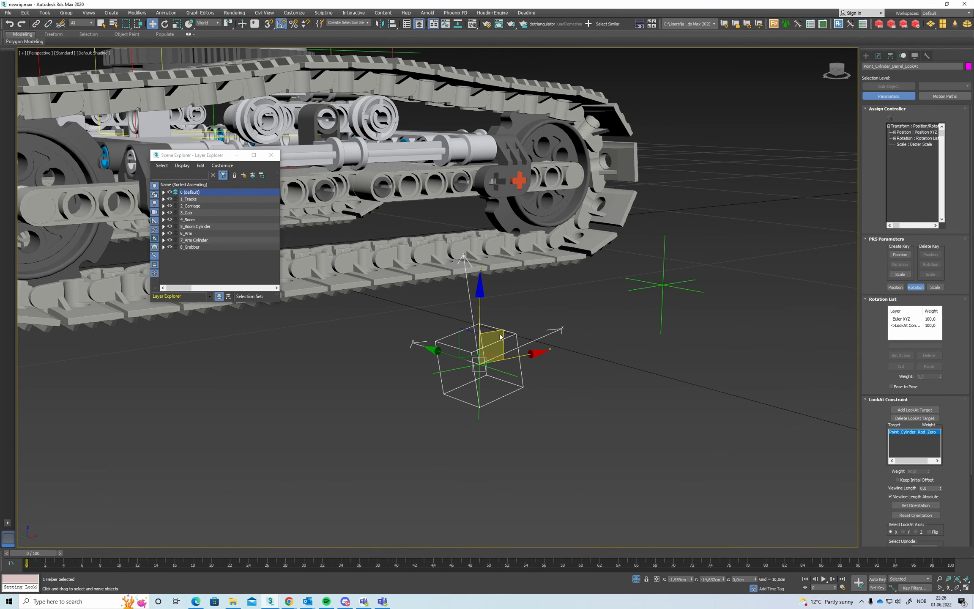
shift+drag(500, 336, 595, 278)
click(512, 320)
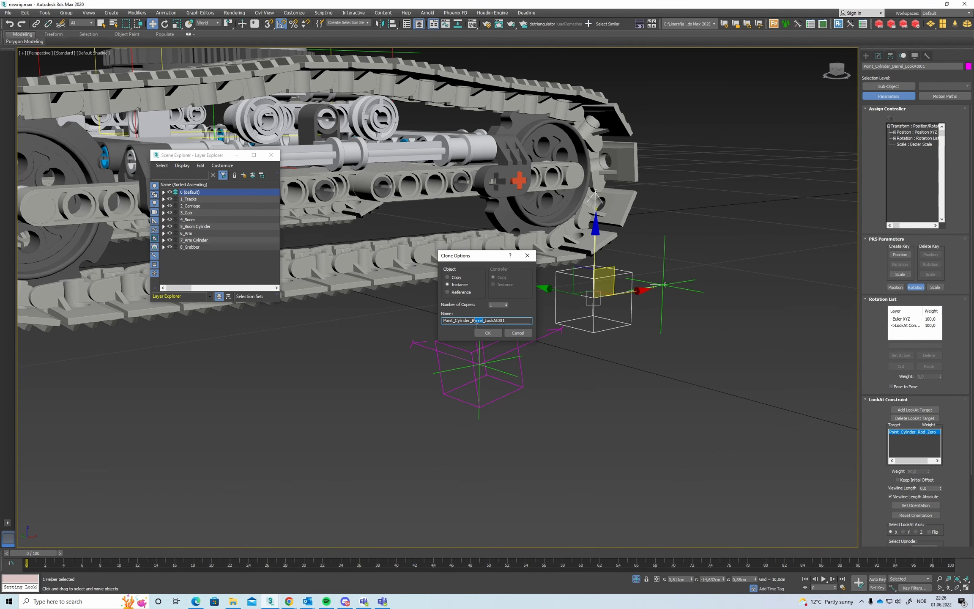
key(BackSpace)
click(493, 332)
- Align Point_Cylinder_Rod_LookAt to Point_Cylinder_Rod_Zero, center to center in X, Y and Z position
alt+middle_drag(585, 307, 647, 293)
key(alt+a)
click(681, 289)
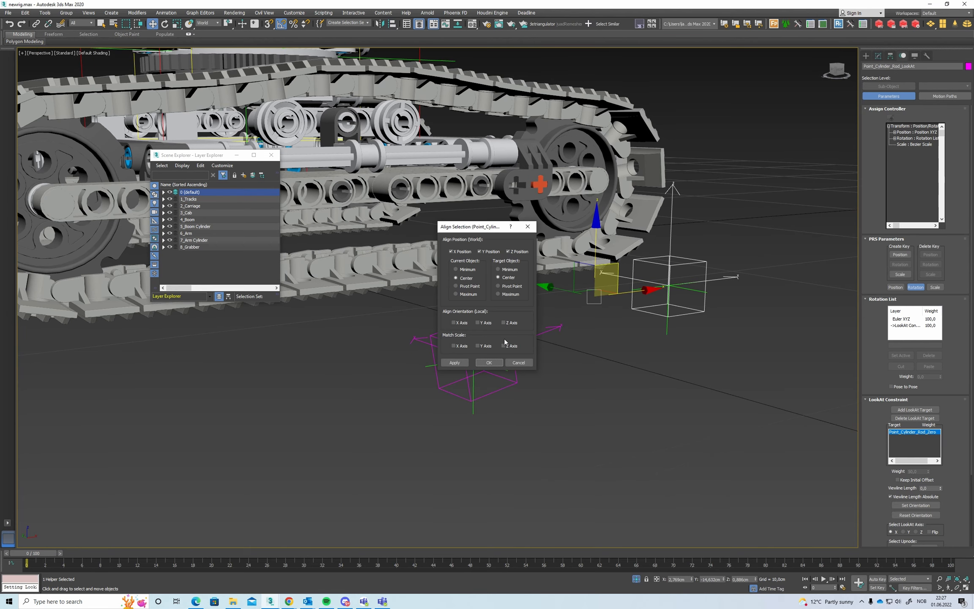
click(489, 362)
- Link Point_Cylinder_Rod_LookAt to Point_Cylinder_Rod_Zero as its parent
click(36, 24)
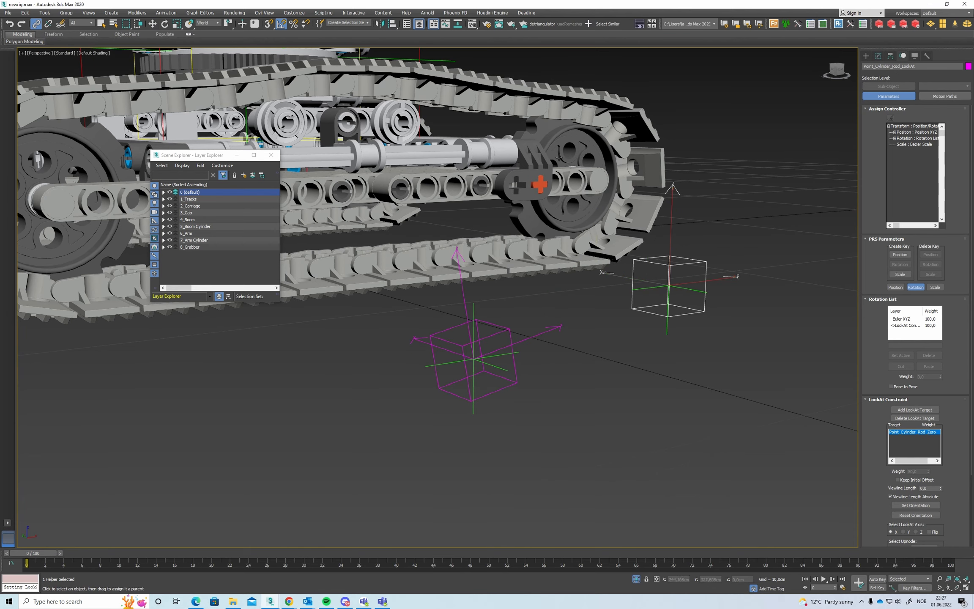
drag(691, 291, 503, 350)
click(688, 251)
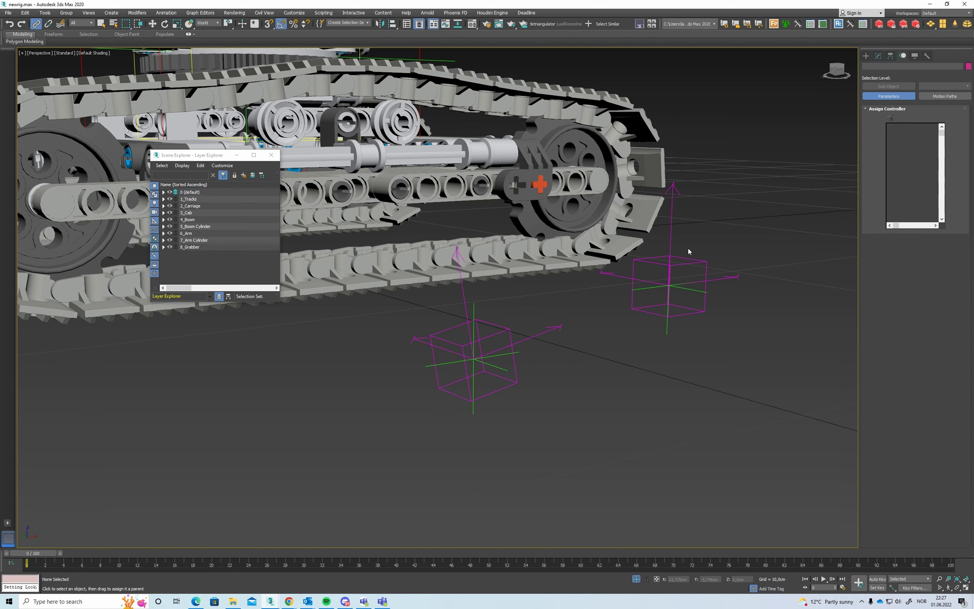
drag(663, 253, 665, 259)
click(684, 243)
click(665, 256)
- Replace the LookAt target of Point_Cylinder_Rod_LookAt with Point_Cylinder_Barrel_Zero
key(w)
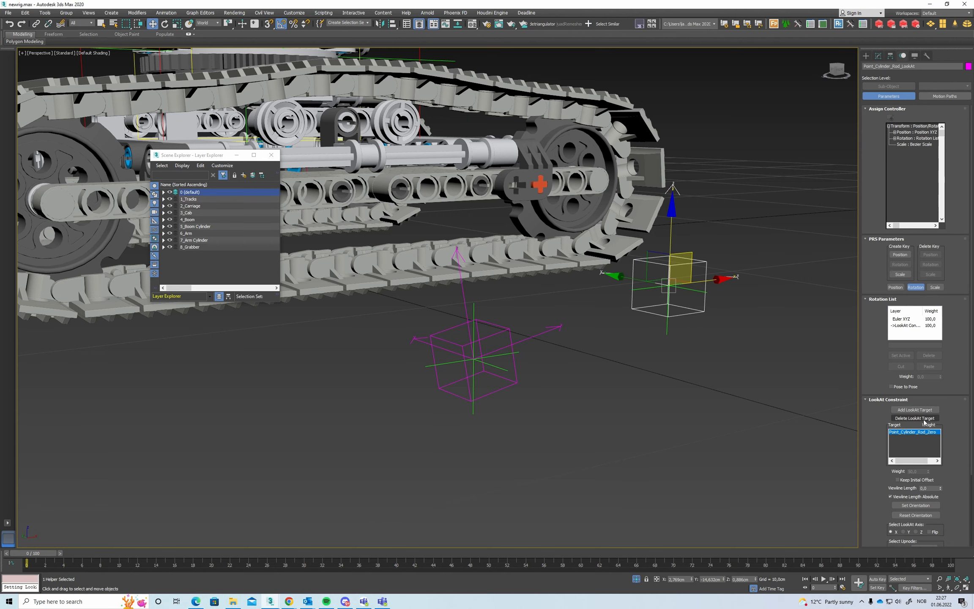
click(921, 409)
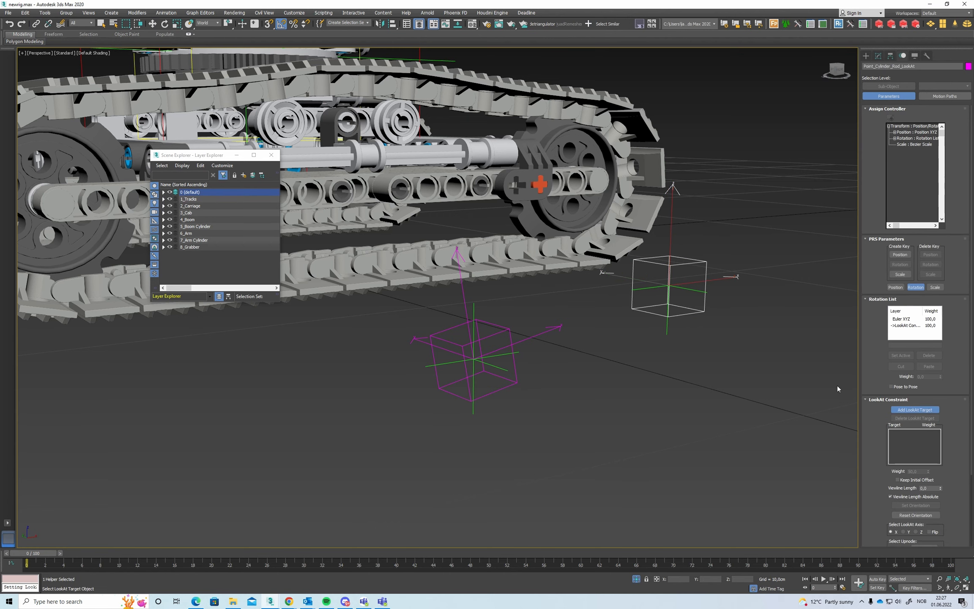
click(506, 355)
alt+middle_drag(689, 300, 655, 302)
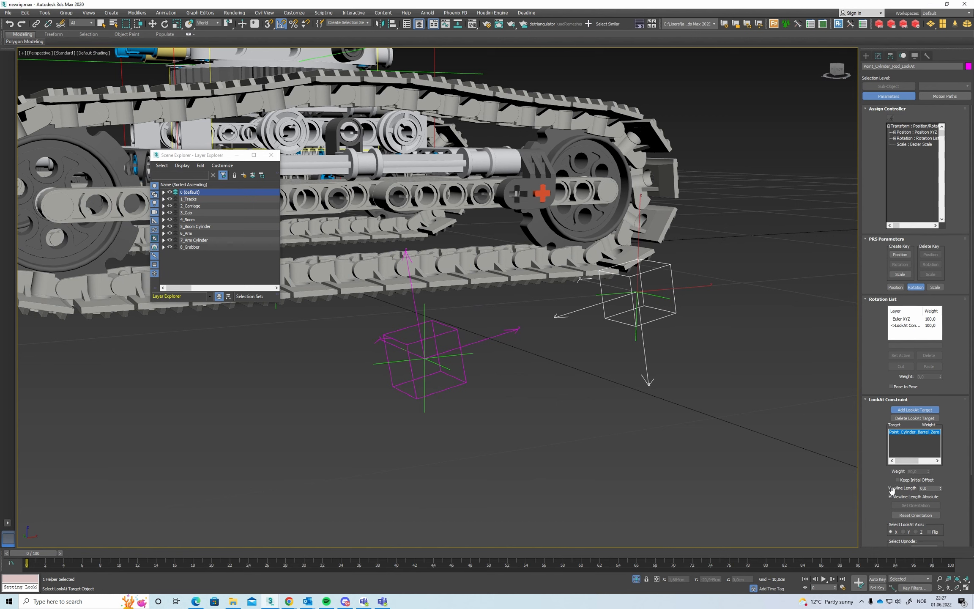
- Set the upnode of the rod helper's LookAt Constraint to Point_Cylinder_Rod_Zero
drag(946, 503, 945, 458)
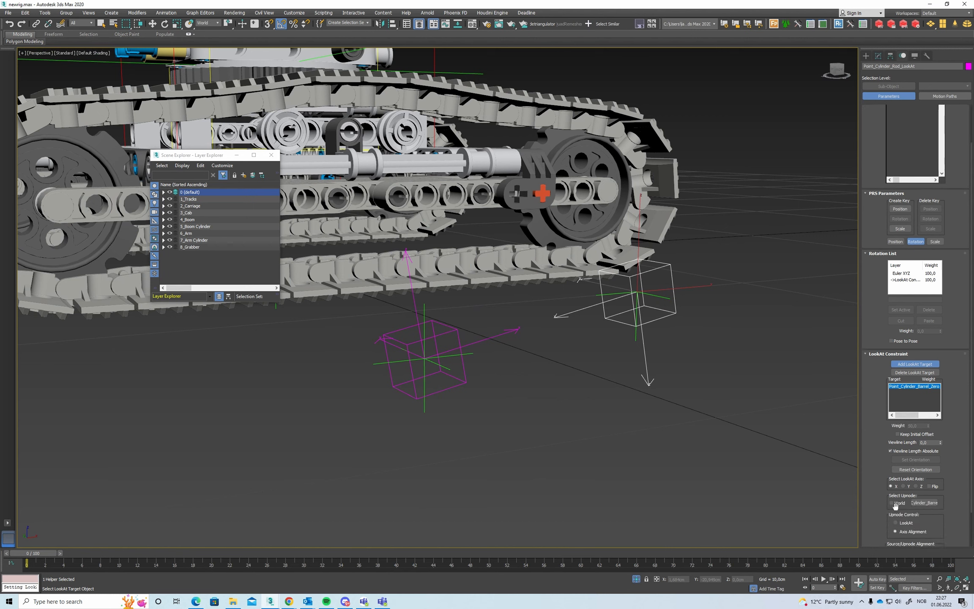
click(924, 502)
click(666, 299)
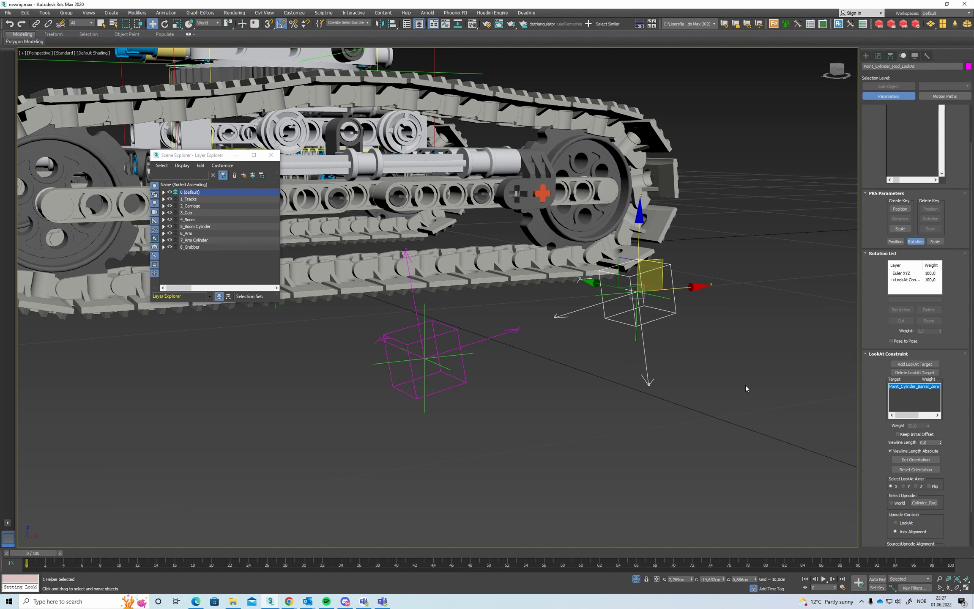
scroll(969, 449, down, 2)
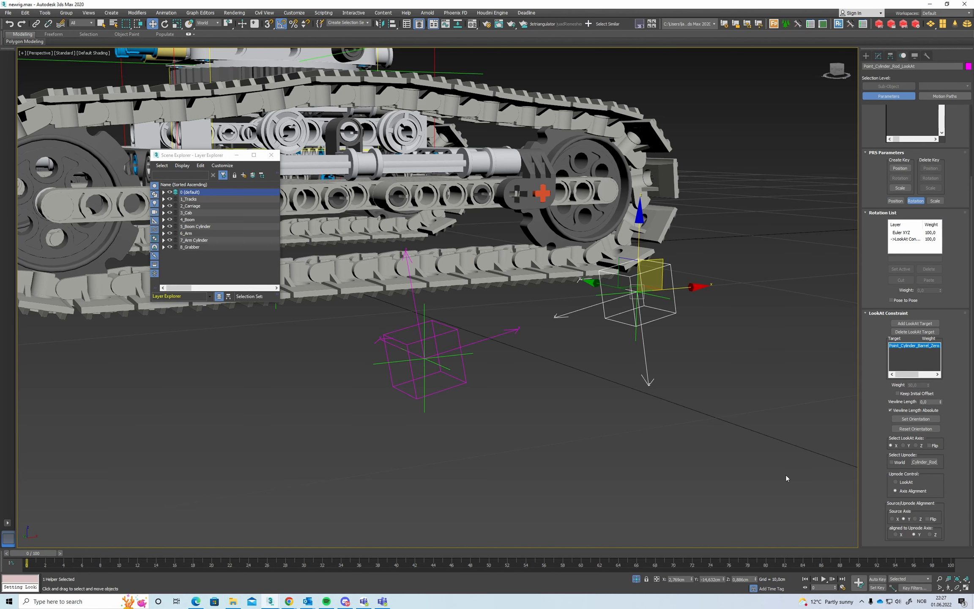
- Turn off the axis tripod display of the instanced LookAt point helpers
click(878, 56)
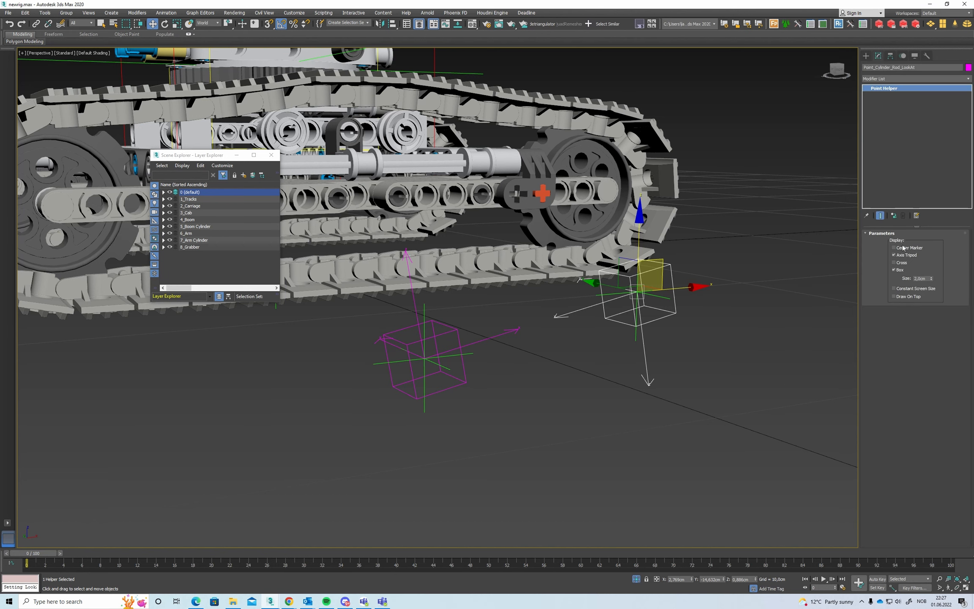
click(902, 255)
click(749, 318)
- Clone all four cylinder point helpers as instances with copied controllers, placing the new set closer to the excavator's track
scroll(574, 302, down, 5)
alt+middle_drag(573, 301, 448, 336)
scroll(447, 337, down, 3)
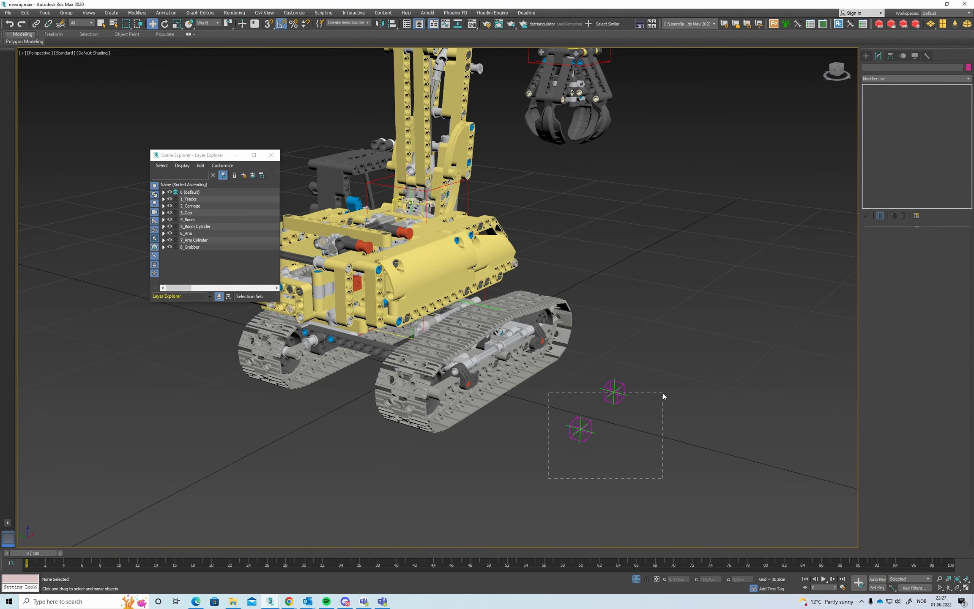
drag(663, 396, 664, 398)
drag(542, 395, 688, 433)
alt+middle_drag(683, 400, 675, 412)
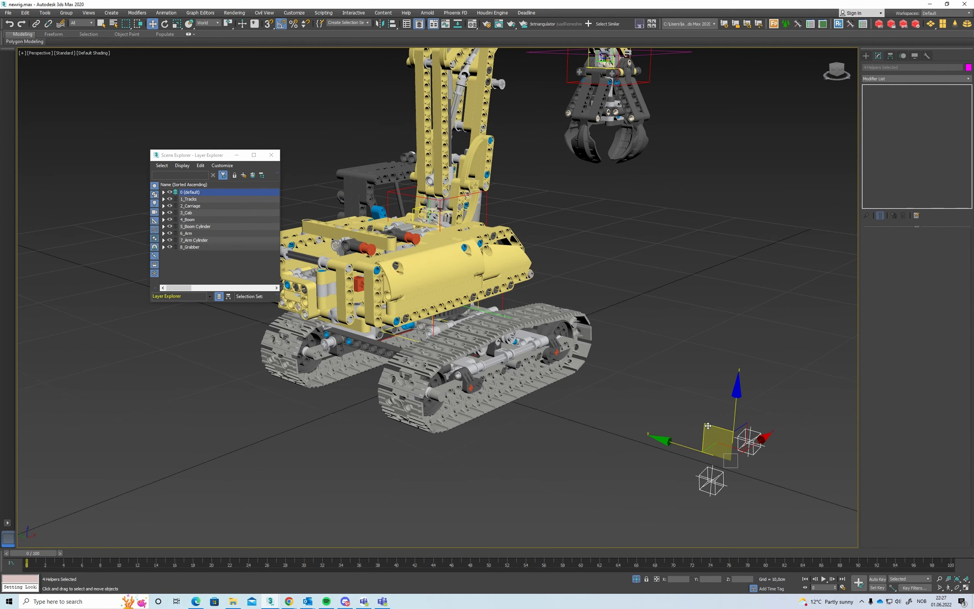
alt+middle_drag(621, 373, 493, 338)
middle_drag(659, 252, 591, 202)
alt+middle_drag(570, 285, 671, 268)
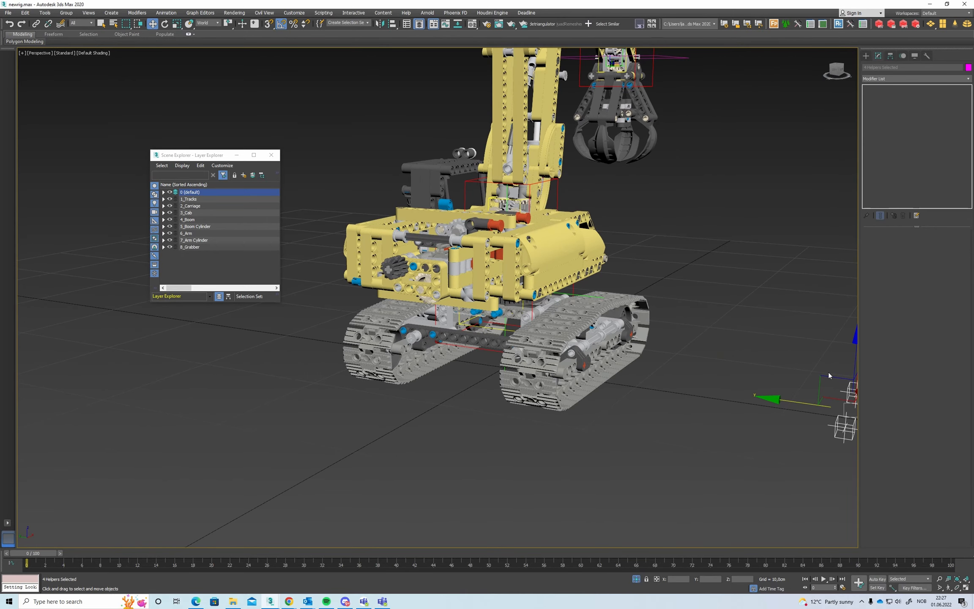
shift+drag(828, 379, 715, 328)
click(487, 333)
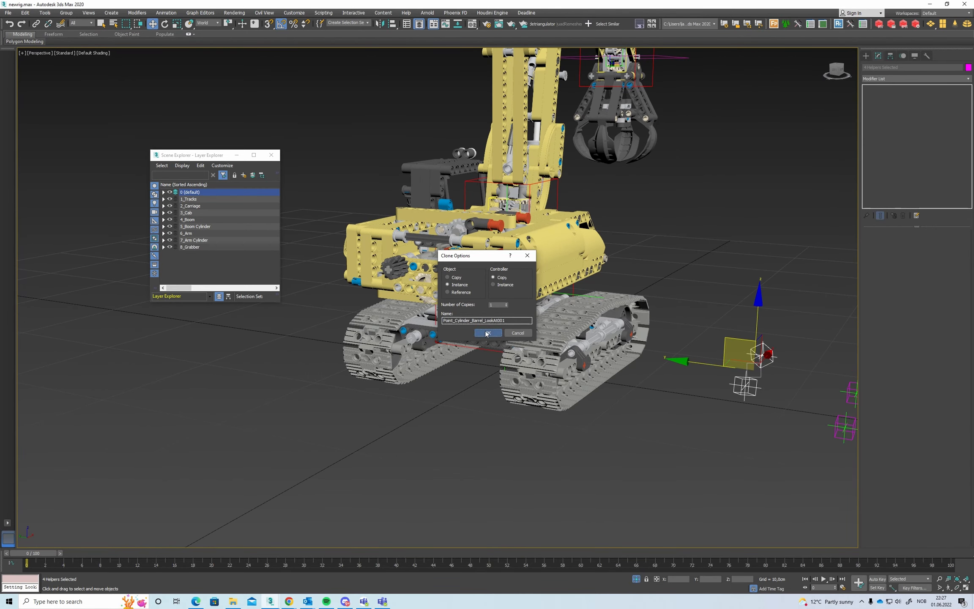
mouse_move(638, 260)
middle_down()
mouse_move(613, 305)
mouse_move(560, 302)
middle_up()
click(724, 315)
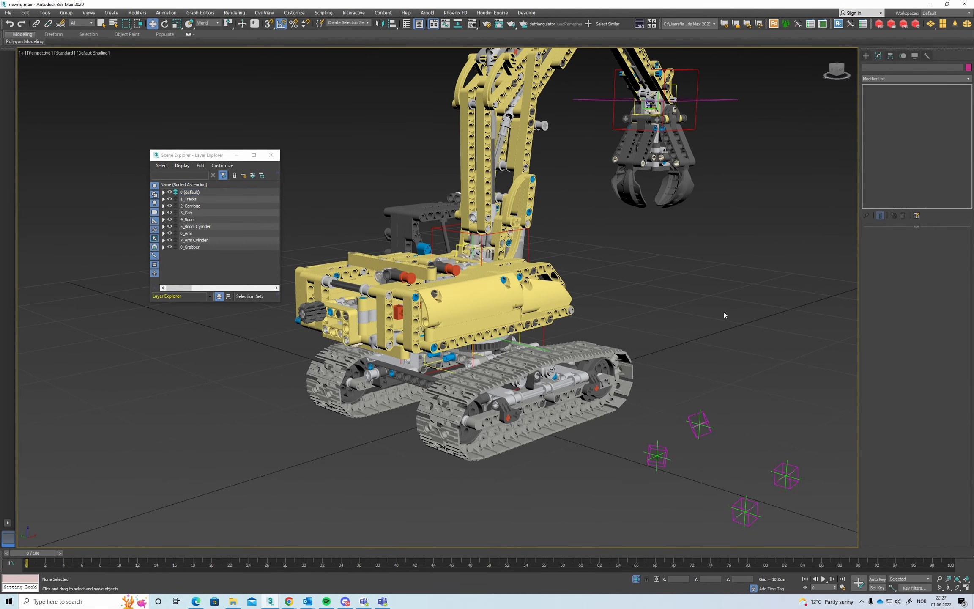
- Align the cloned Point_Cylinder_Barrel_Zero001 to the light grey cylinder joint atop the boom, pivot to pivot in X, Y and Z
click(656, 449)
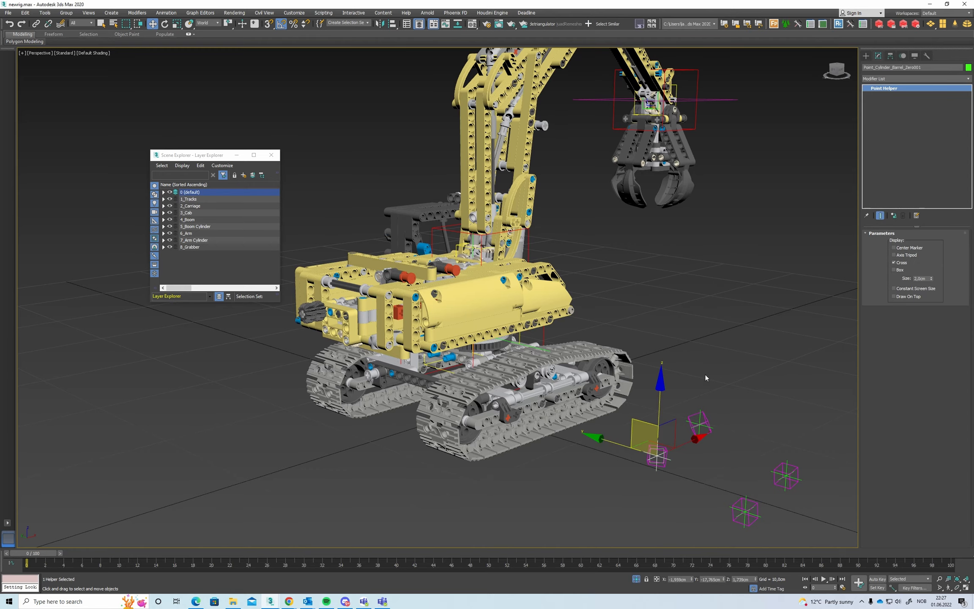
middle_drag(497, 122, 464, 307)
scroll(457, 250, up, 5)
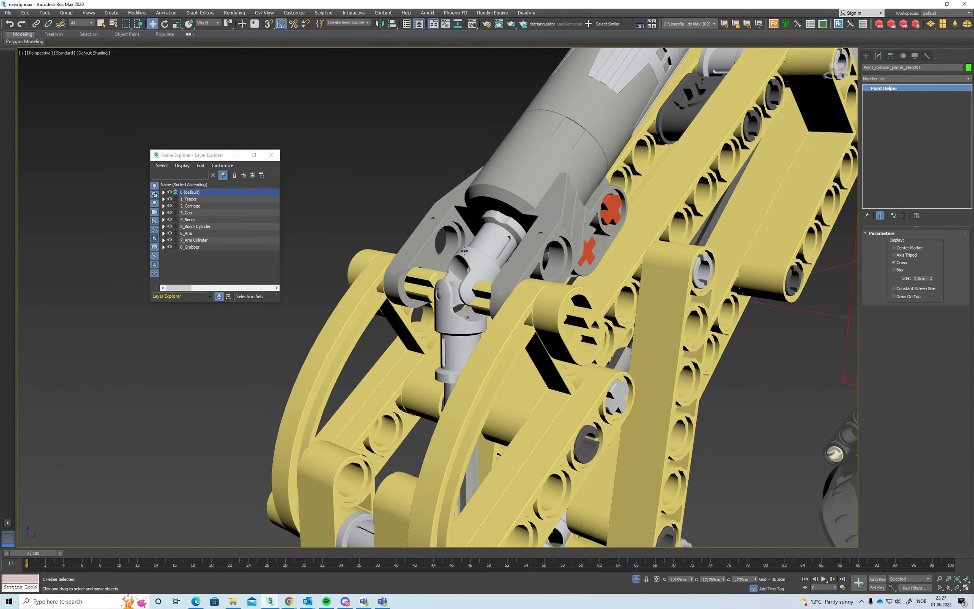
mouse_move(464, 250)
alt+middle_down()
mouse_move(528, 381)
mouse_move(628, 519)
mouse_move(473, 251)
alt+middle_up()
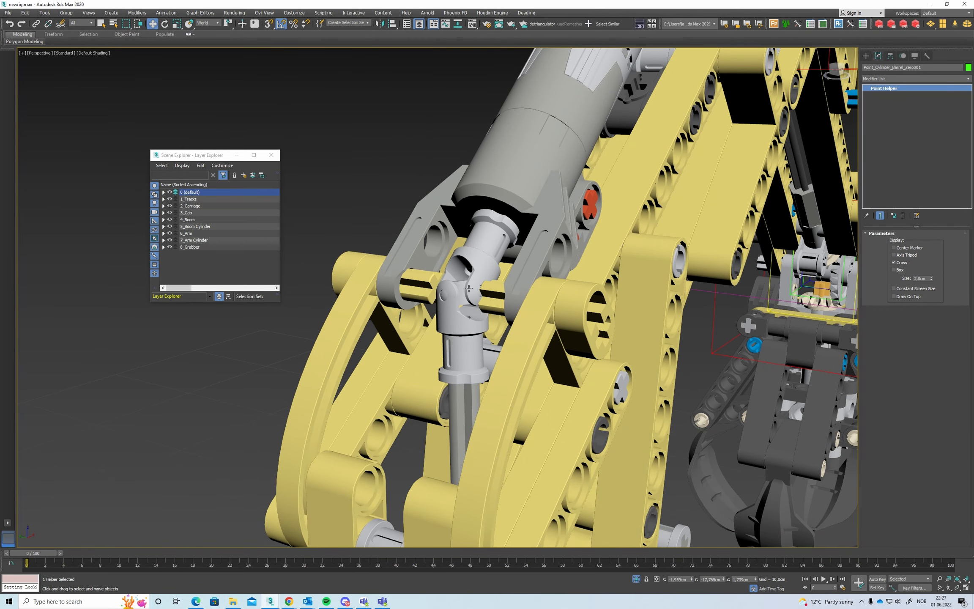
key(alt+a)
click(462, 294)
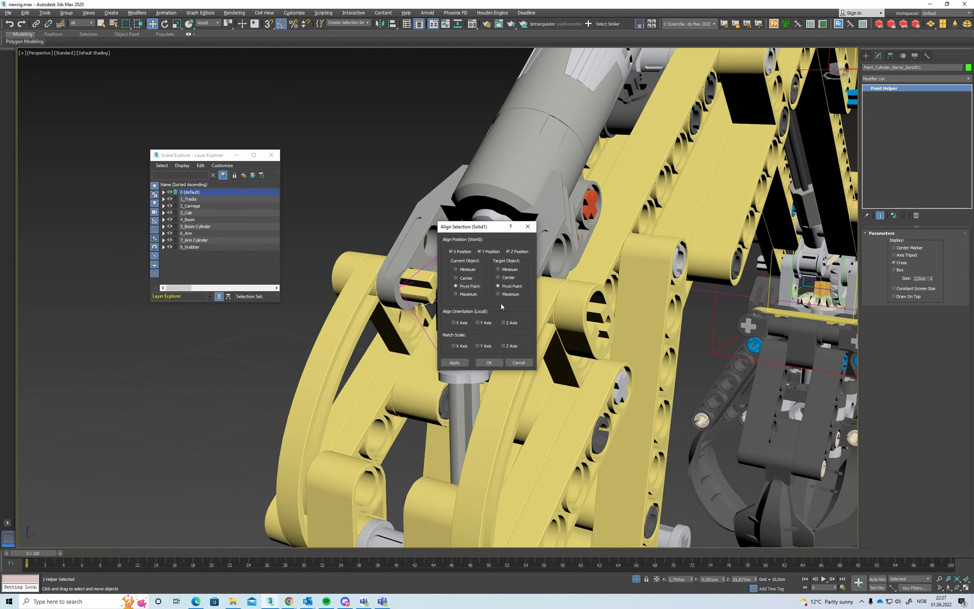
click(488, 362)
scroll(634, 338, down, 5)
middle_drag(778, 444, 584, 258)
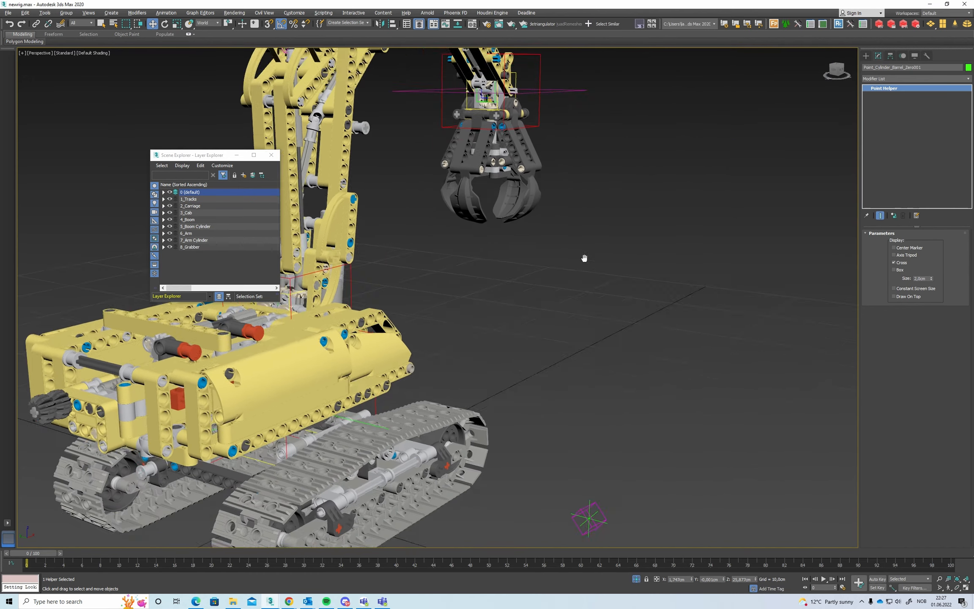
- Align Point_Cylinder_Rod_Zero001 to the red cross axle at the arm cylinder rod's end, pivot to pivot in X, Y and Z, and zero its Y position
scroll(588, 264, down, 4)
click(551, 310)
scroll(551, 310, up, 5)
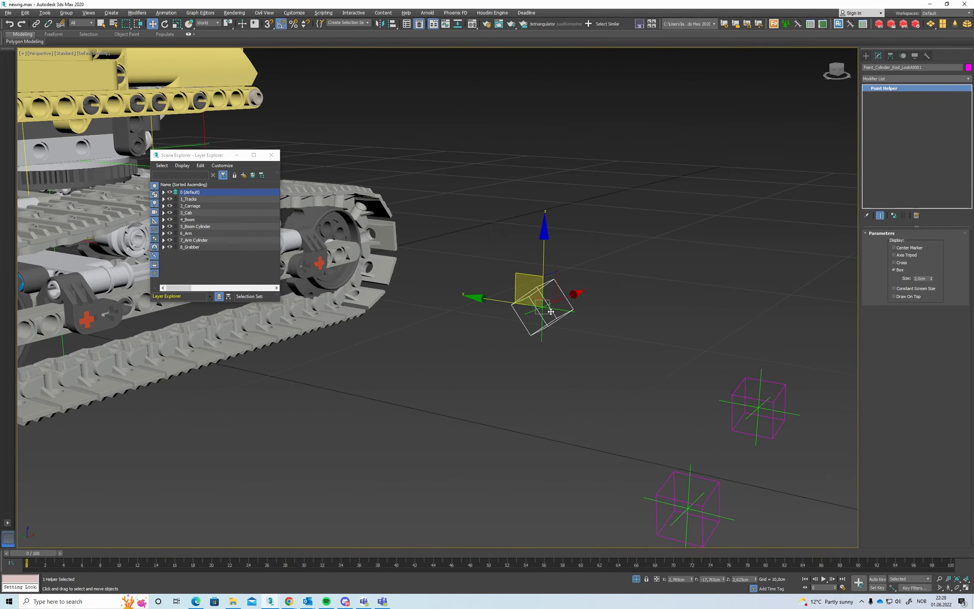
scroll(540, 323, down, 2)
click(537, 301)
scroll(538, 300, down, 3)
alt+middle_drag(538, 301, 486, 367)
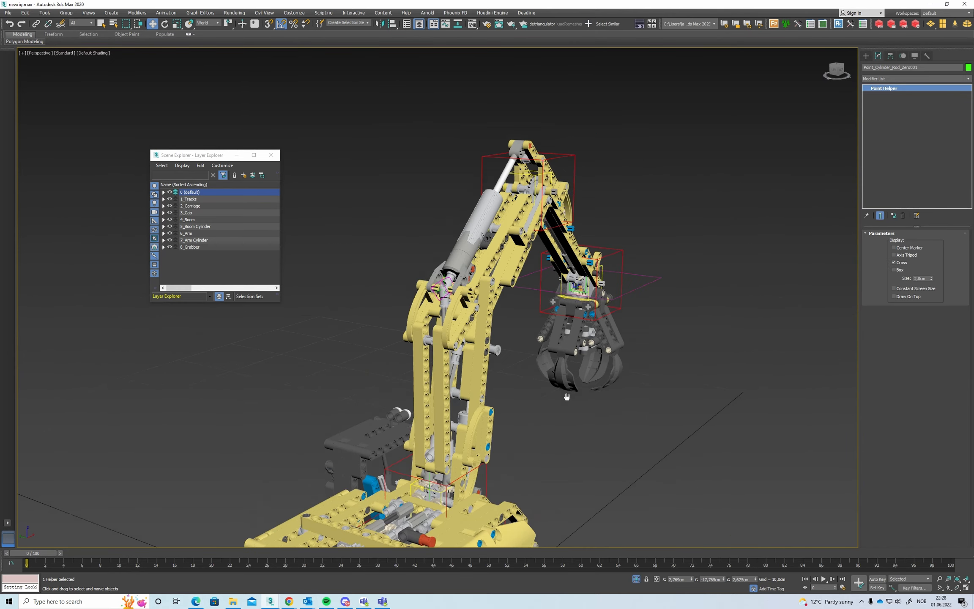
scroll(485, 371, up, 3)
scroll(484, 370, down, 2)
scroll(583, 298, up, 6)
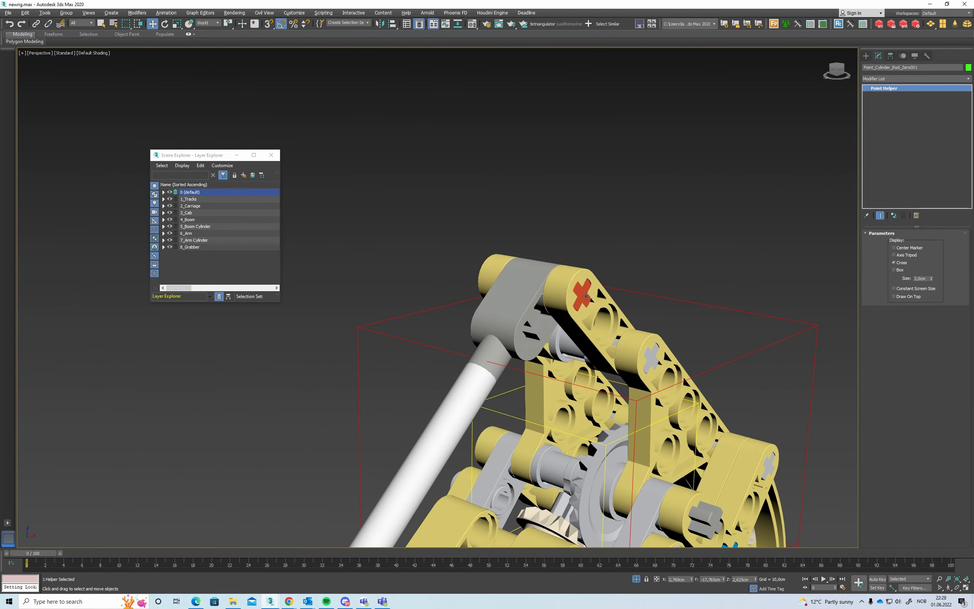
key(alt+a)
click(583, 297)
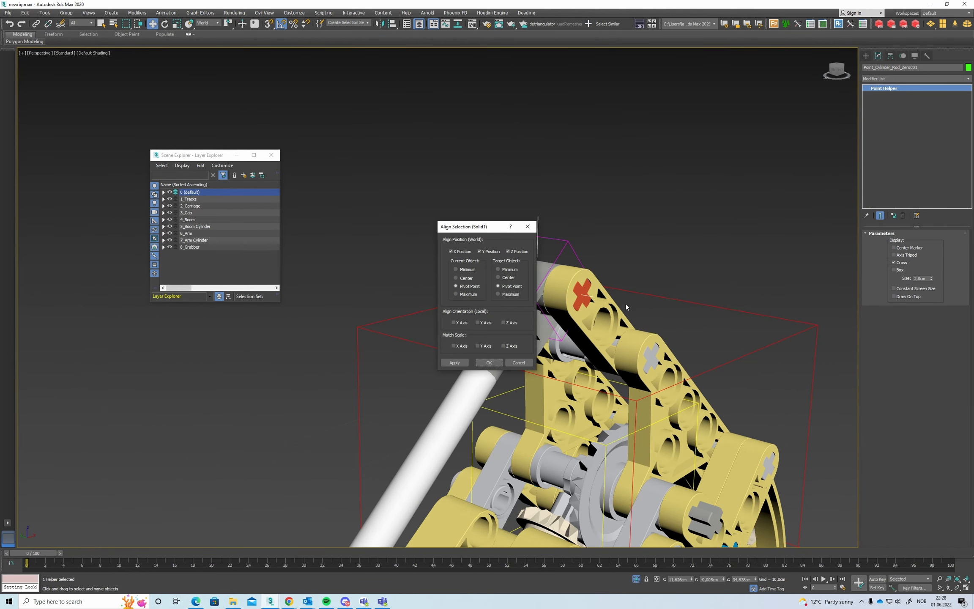
click(489, 362)
middle_drag(607, 472, 613, 354)
right_click(723, 578)
- Examine how Point_Cylinder_Barrel_Zero001 sits on the boom joint in the front view, comparing wireframe and shaded display
alt+middle_drag(528, 402, 439, 361)
click(440, 302)
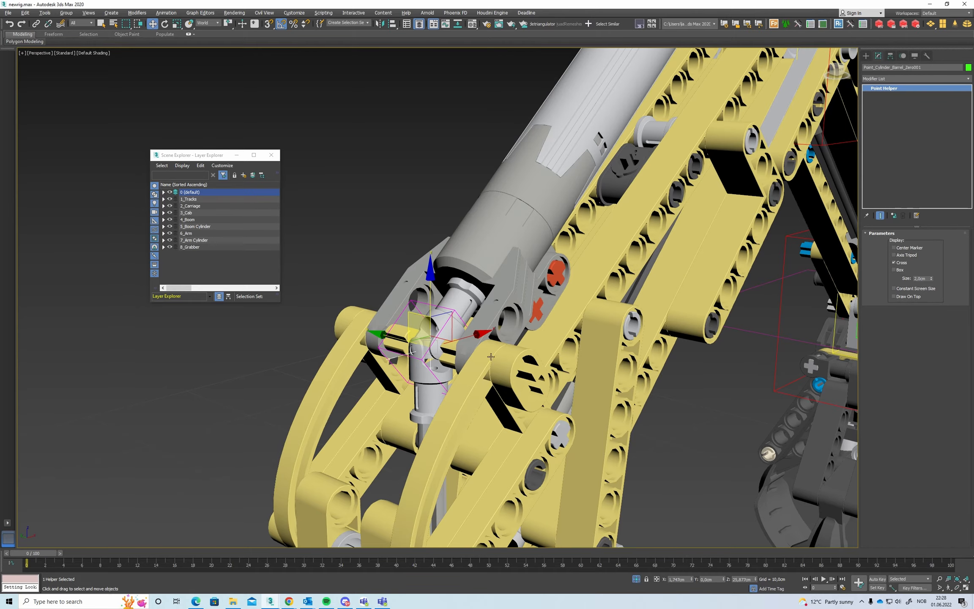
alt+middle_drag(490, 356, 465, 333)
key(f)
scroll(447, 330, up, 5)
key(F3)
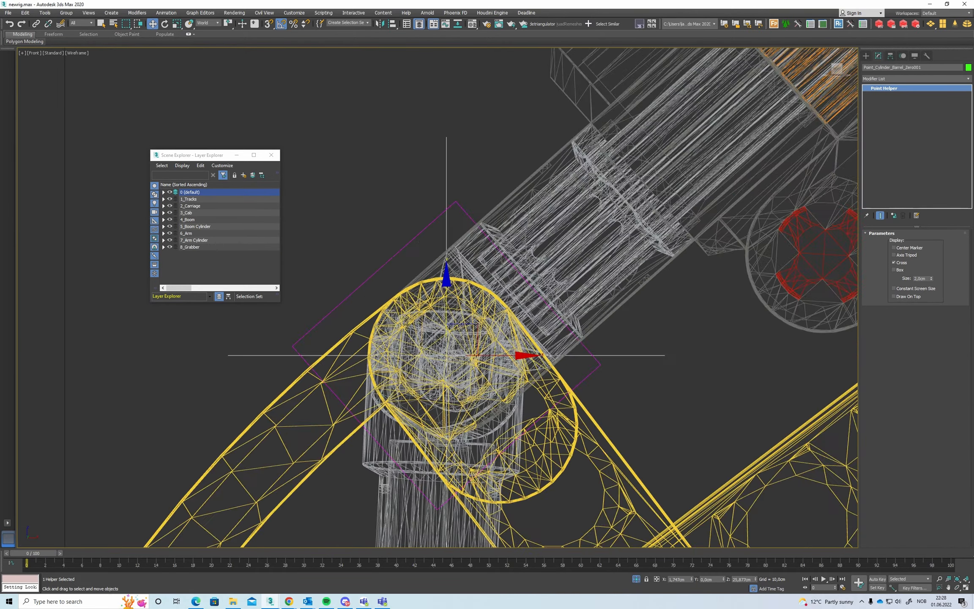
scroll(448, 338, up, 4)
key(F3)
scroll(463, 310, down, 1)
key(F3)
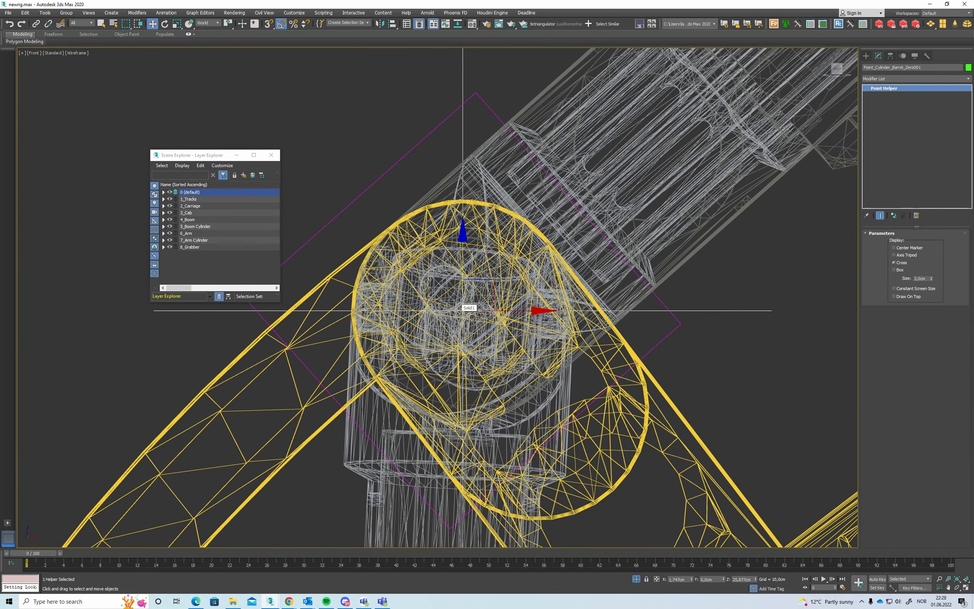
- Isolate the barrel helper with the yellow beam at its joint, check their centring in front and perspective views, and end the isolation
ctrl+click(607, 322)
key(alt+q)
click(484, 293)
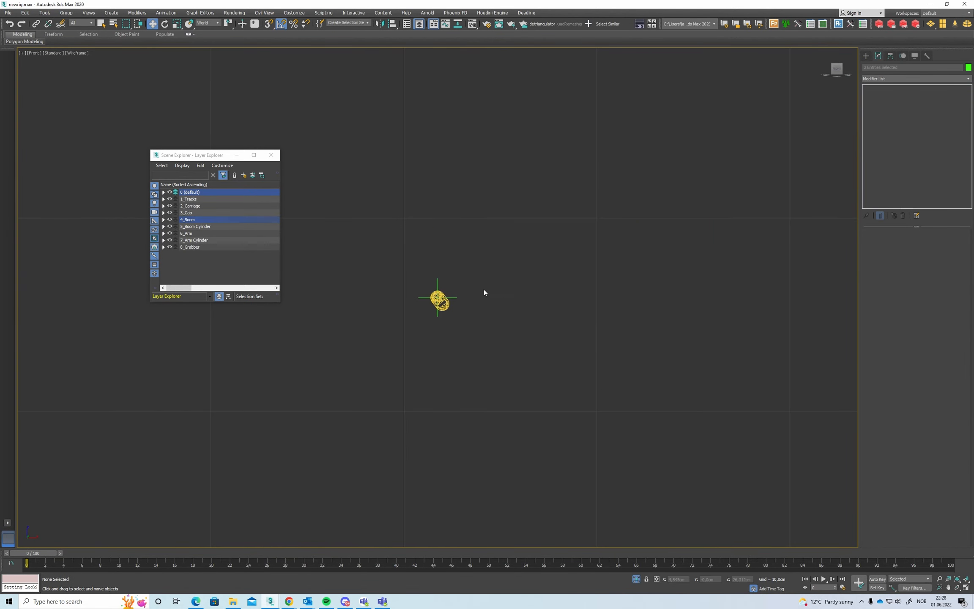
scroll(465, 294, up, 10)
key(F3)
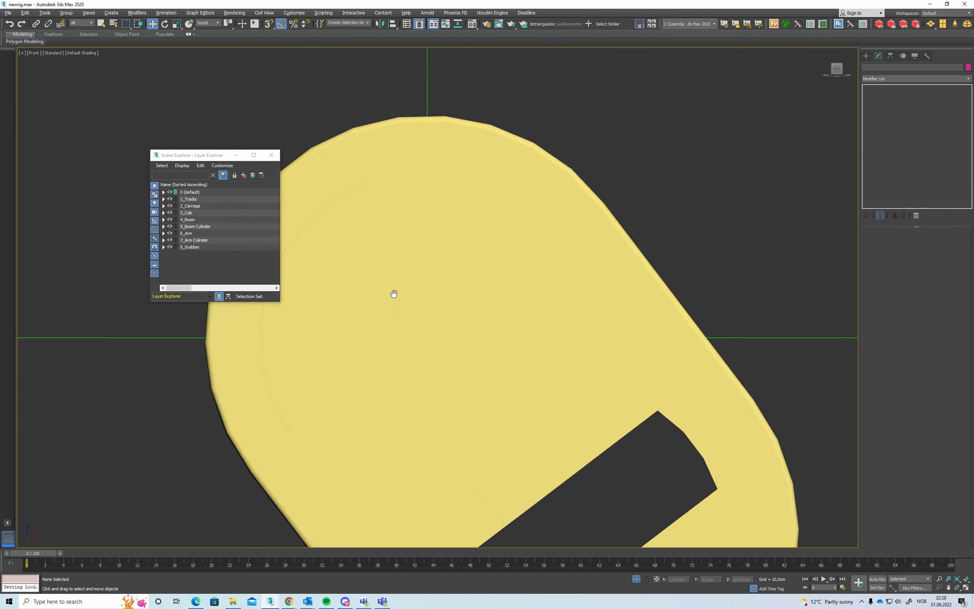
key(F3)
middle_drag(394, 292, 451, 263)
scroll(455, 259, down, 5)
key(p)
key(F3)
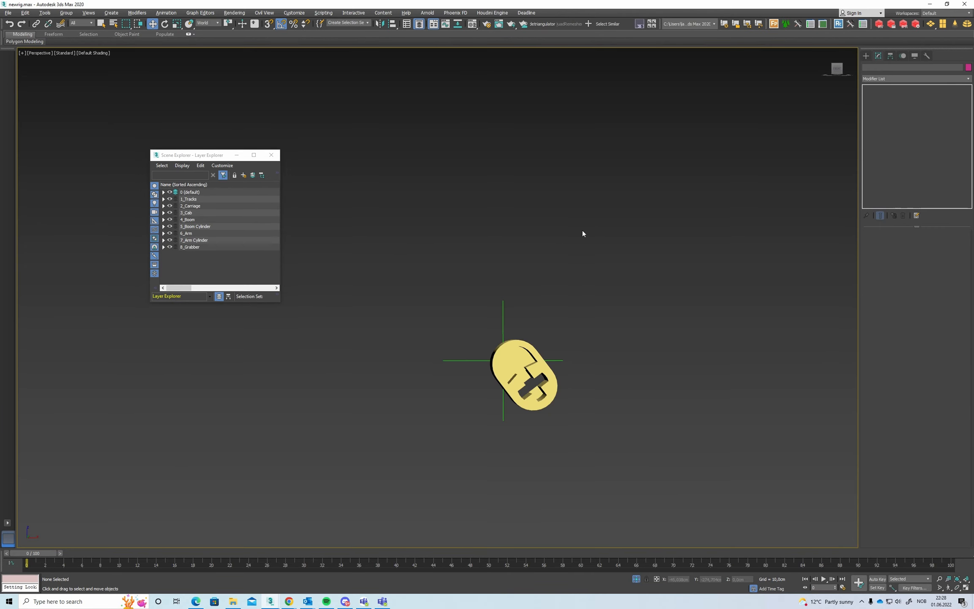
mouse_move(582, 230)
alt+middle_down()
mouse_move(660, 315)
mouse_move(443, 325)
alt+middle_up()
scroll(659, 315, up, 5)
scroll(443, 325, up, 3)
scroll(443, 325, down, 8)
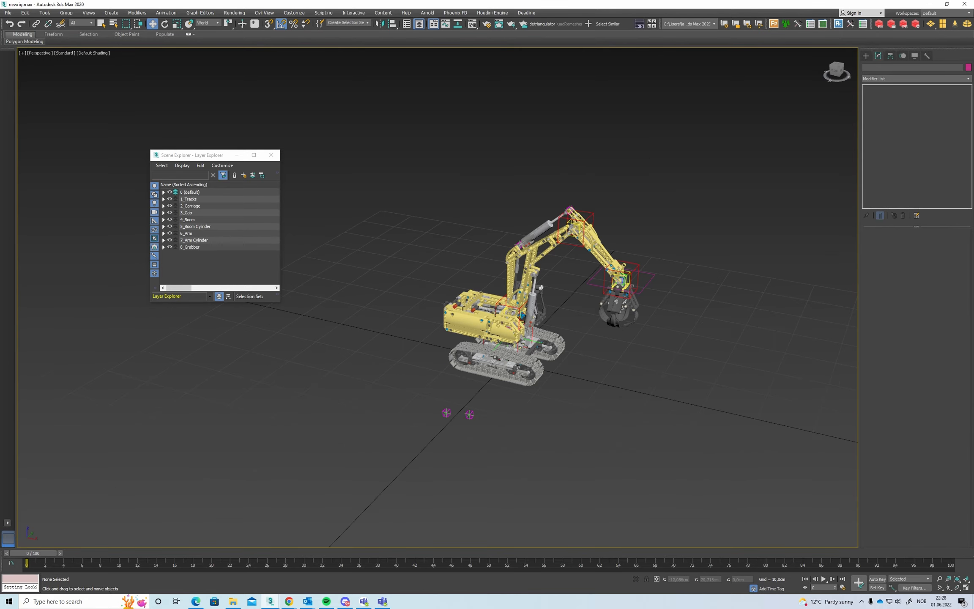
- Select the two box-shaped LookAt helpers of the arm cylinder while the geometry is temporarily hidden
scroll(529, 229, up, 10)
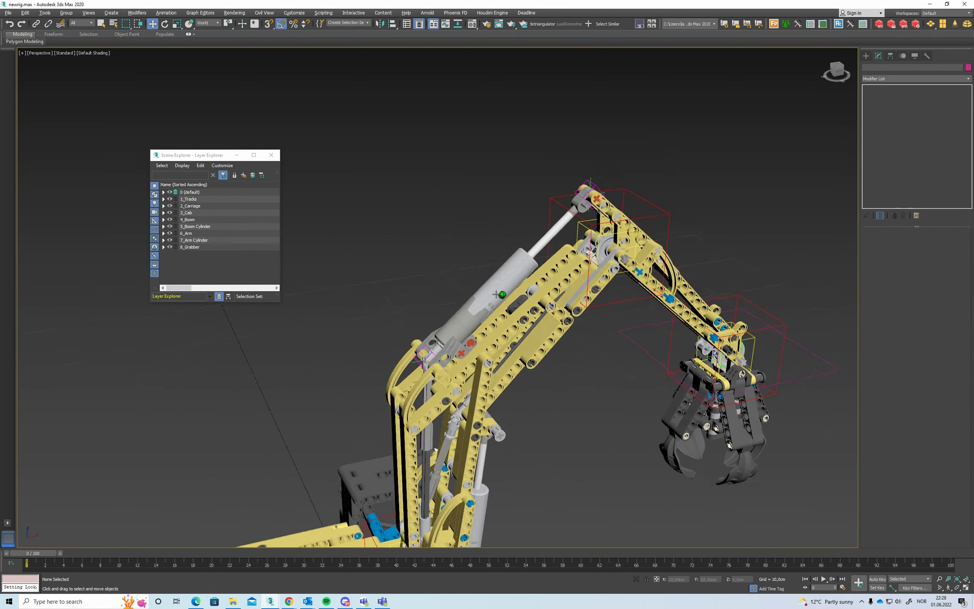
alt+middle_drag(529, 260, 401, 351)
key(shift+g)
drag(360, 378, 470, 263)
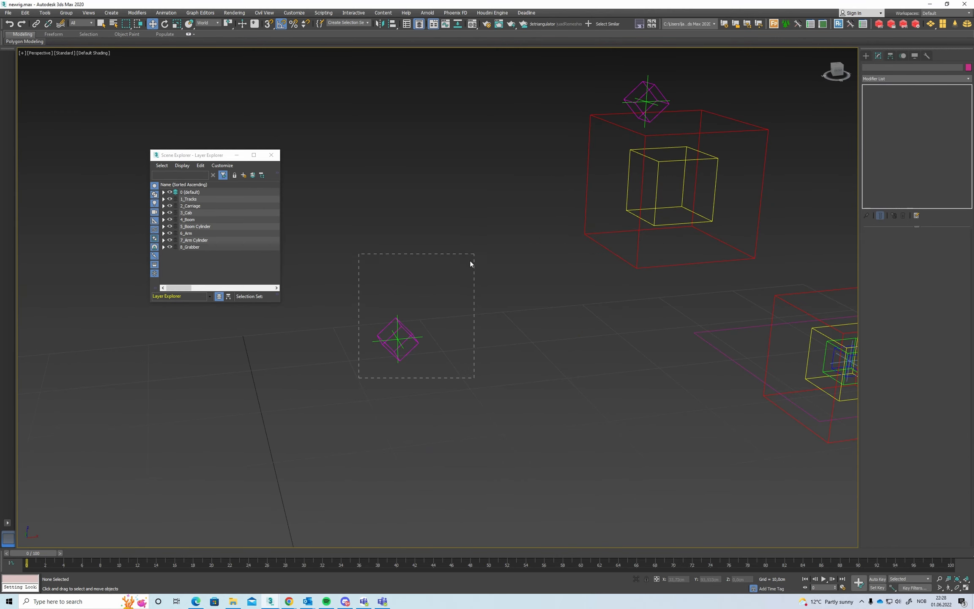
click(418, 333)
ctrl+click(656, 89)
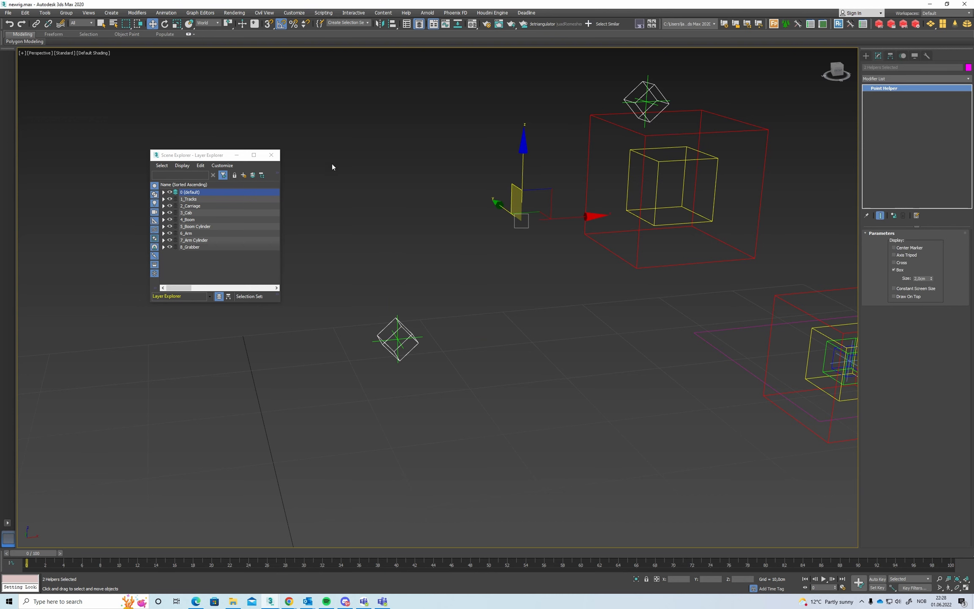
key(shift+g)
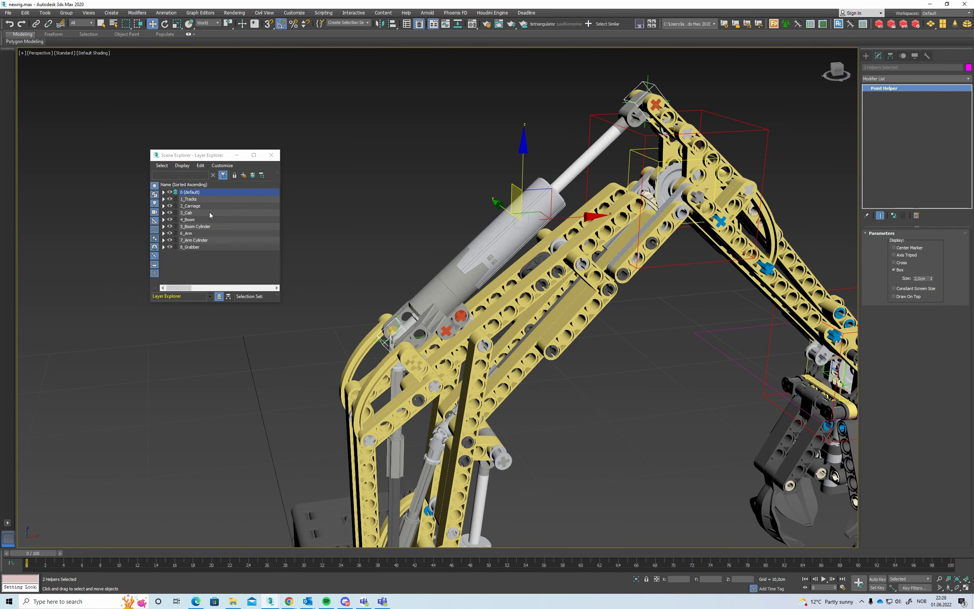
click(204, 227)
right_click(202, 225)
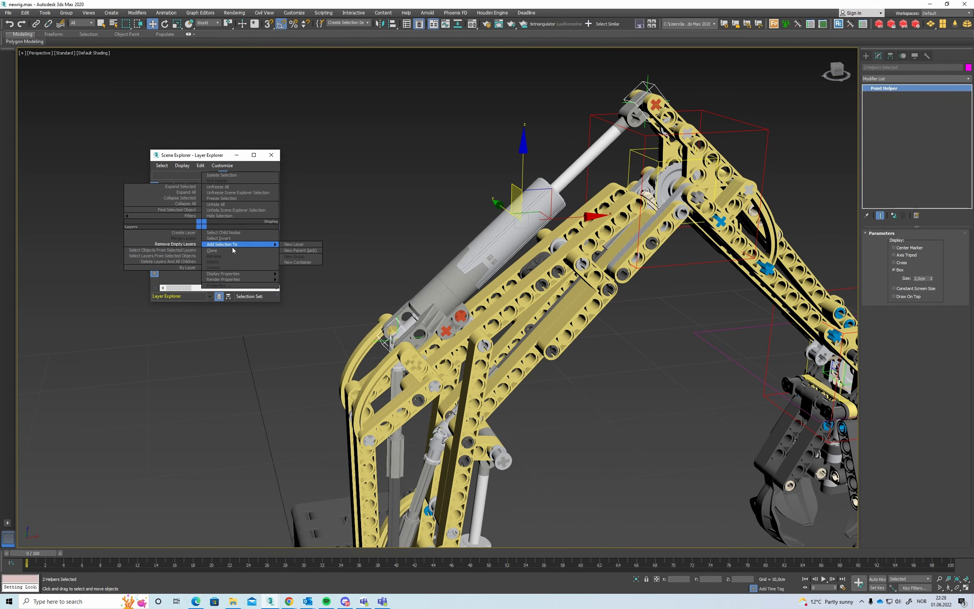
click(237, 238)
alt+middle_drag(386, 235, 395, 244)
- Isolate all objects of the 7_Arm Cylinder layer together with the barrel and rod LookAt helpers
click(198, 239)
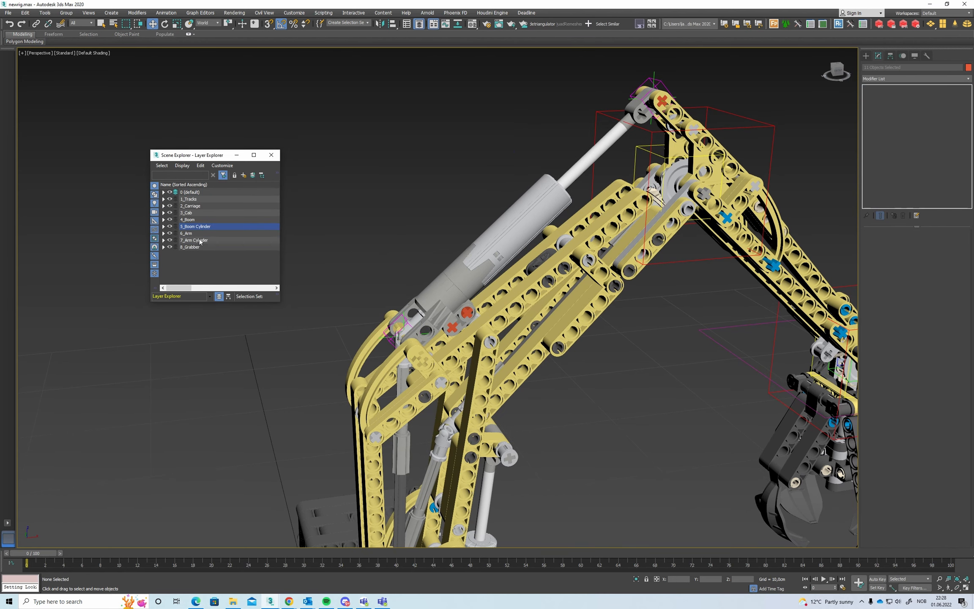
right_click(197, 238)
click(226, 246)
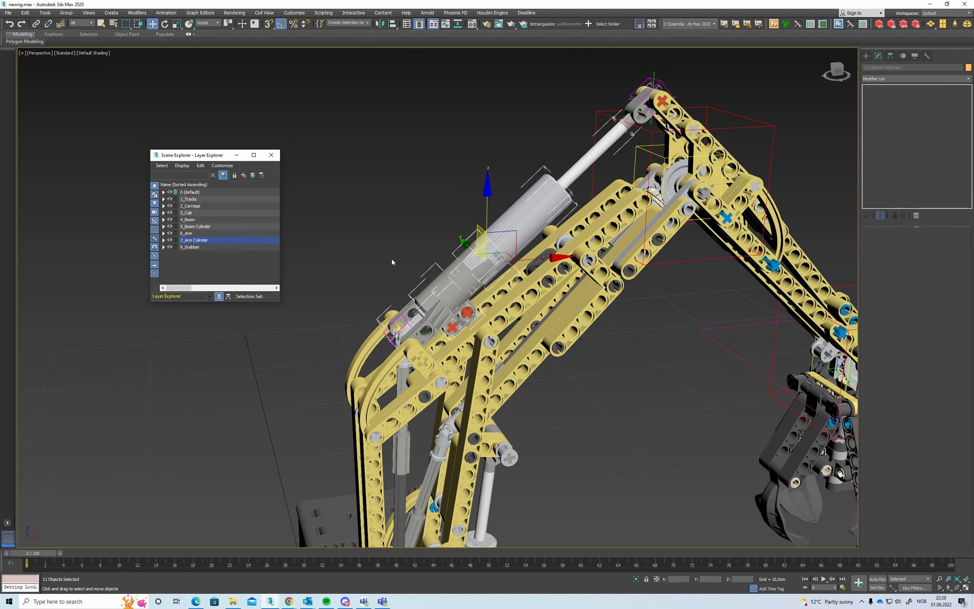
ctrl+click(388, 338)
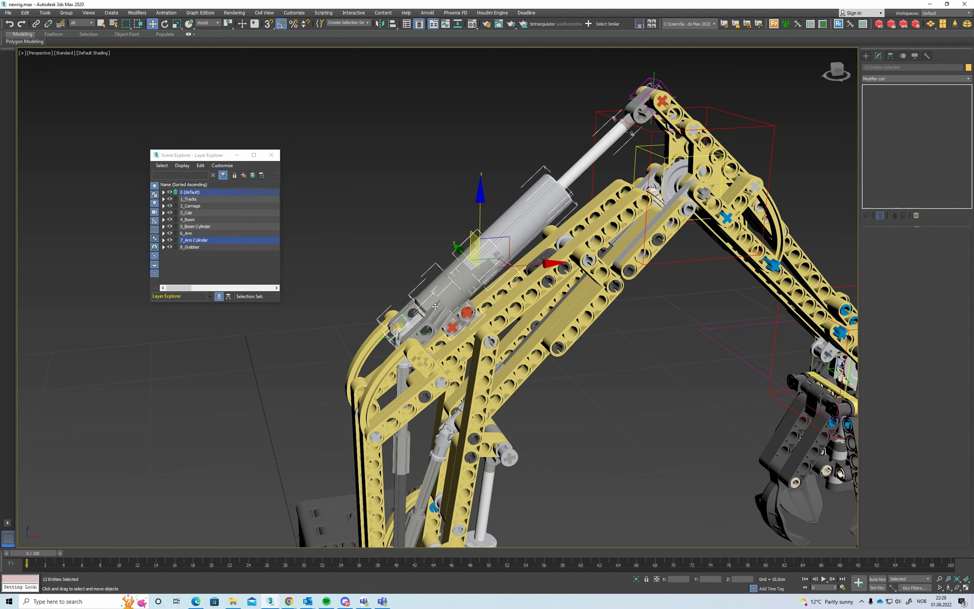
ctrl+click(651, 87)
key(alt+q)
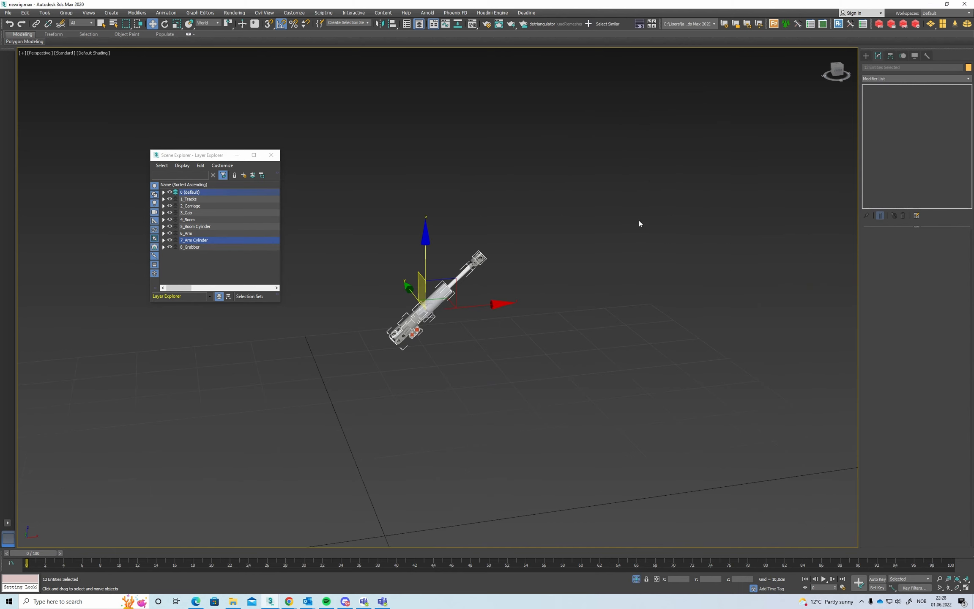
click(446, 320)
- Link the arm cylinder's barrel parts, without the rod pieces and helpers, to the LookAt helper at the barrel end
scroll(445, 320, up, 5)
middle_drag(362, 302, 507, 231)
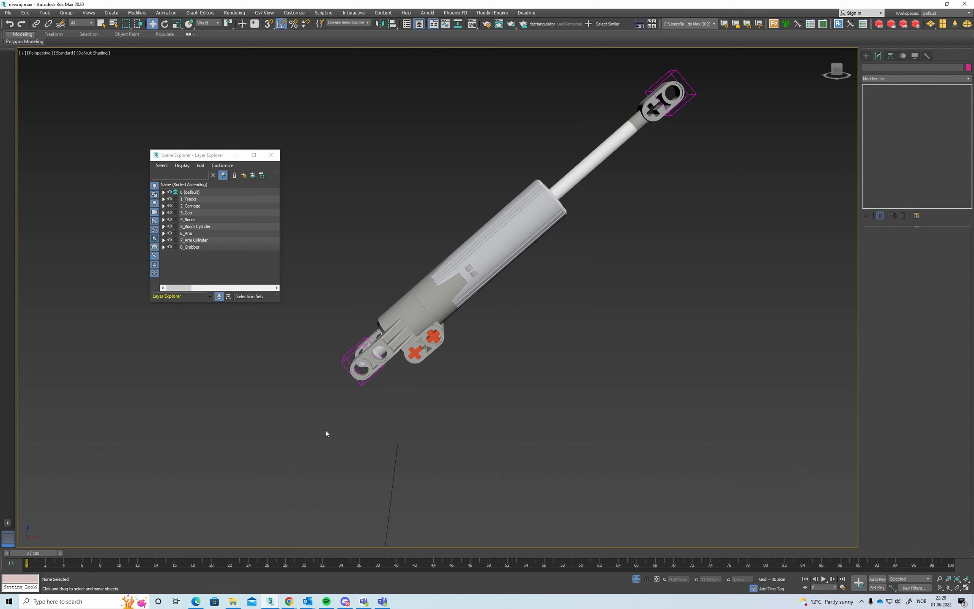
drag(531, 195, 531, 196)
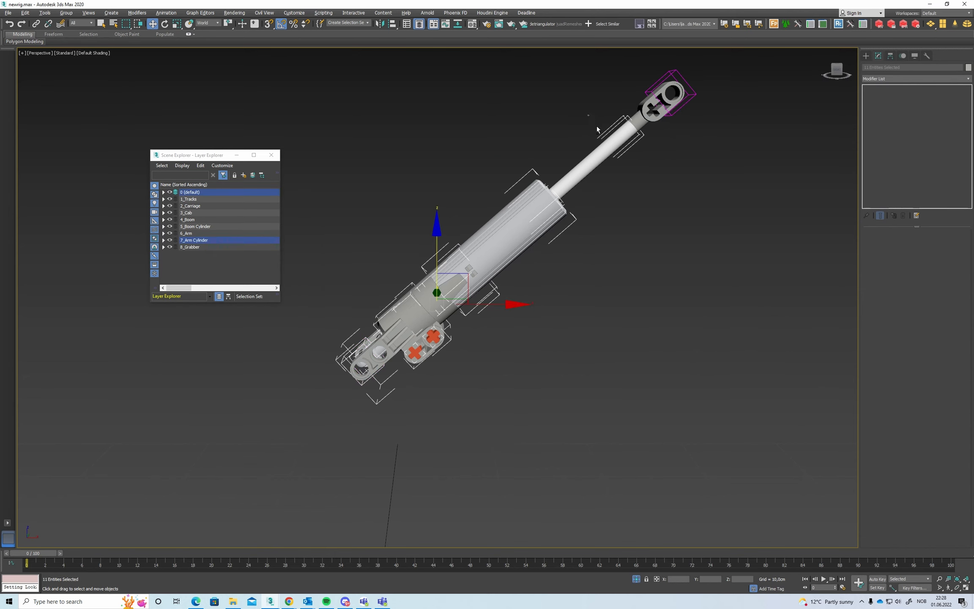
middle_drag(362, 372, 412, 333)
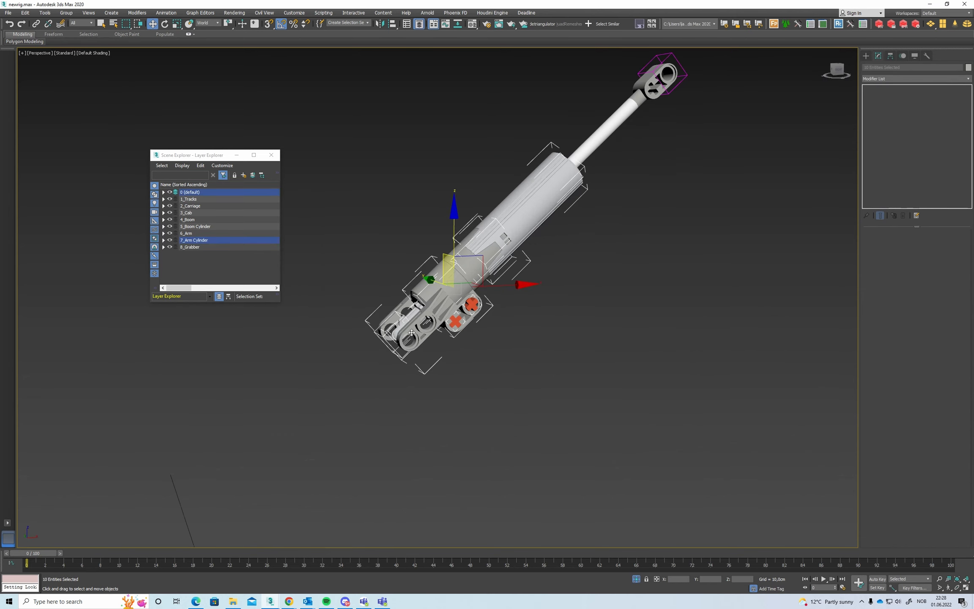
alt+click(381, 338)
click(37, 24)
key(space)
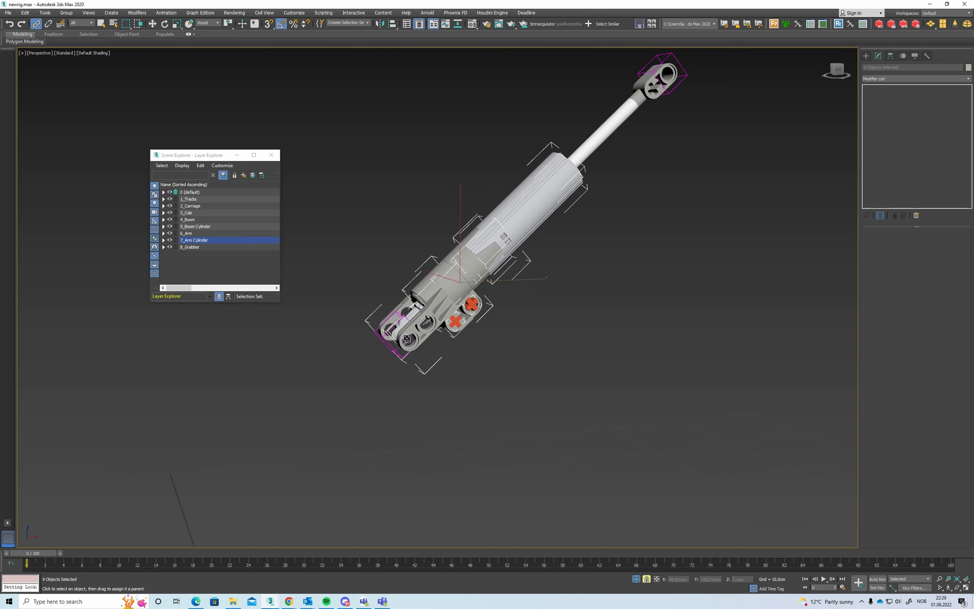
middle_drag(638, 209, 556, 325)
key(space)
click(576, 278)
- Link the arm cylinder's white rod and its grey end connector to the LookAt helper at the rod end
alt+middle_drag(512, 220, 487, 247)
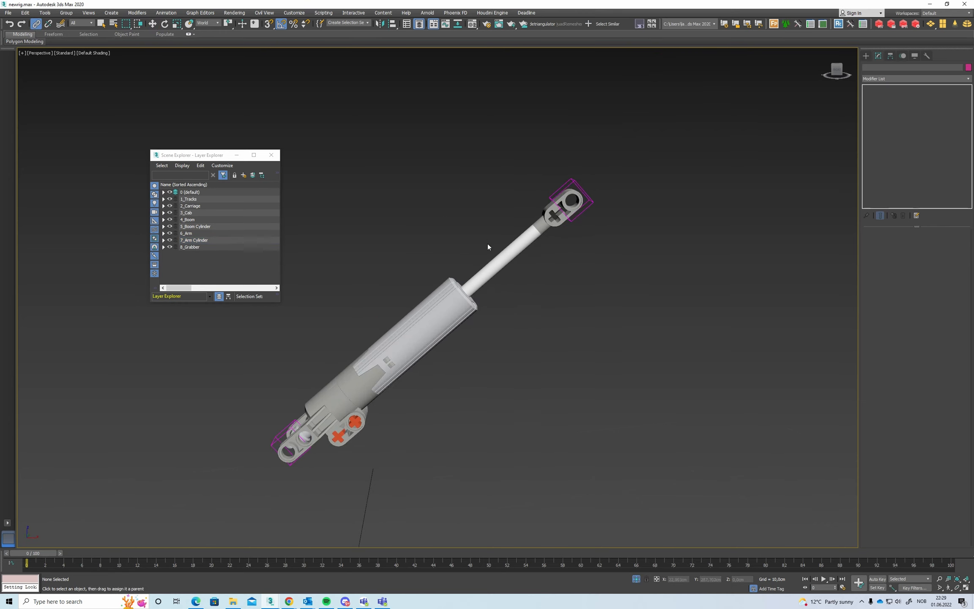
click(526, 242)
drag(568, 193, 575, 185)
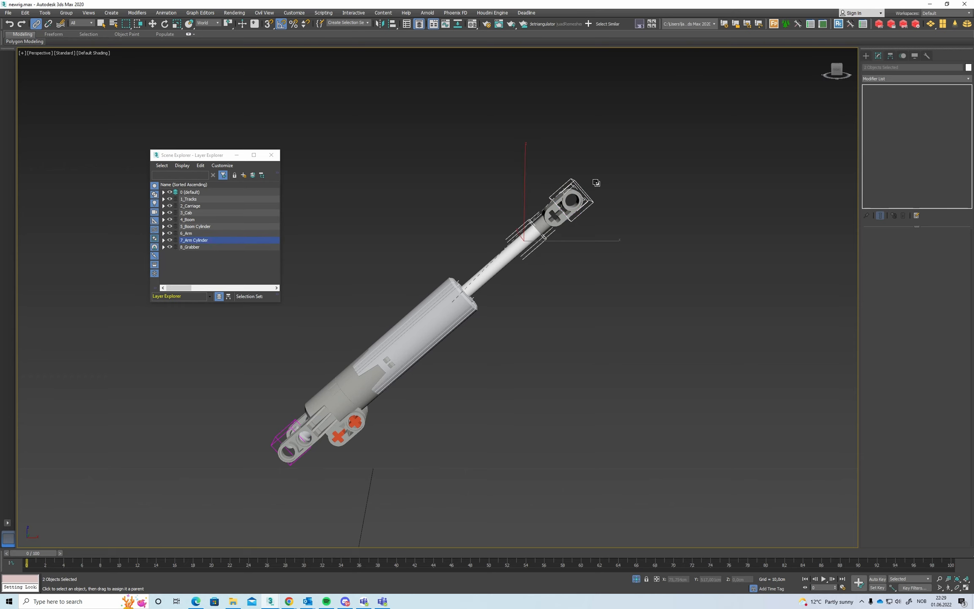
click(639, 177)
- Check the linked arm cylinder's LookAt helpers with the geometry briefly hidden, and exit isolation to show the whole excavator
scroll(522, 296, down, 3)
alt+middle_drag(518, 300, 501, 288)
key(shift+g)
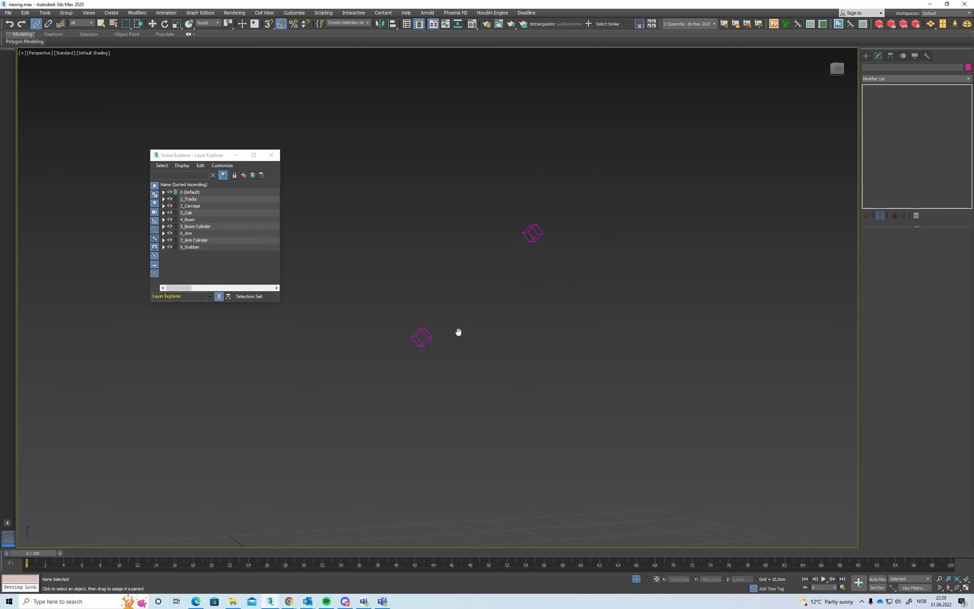
key(shift+g)
middle_drag(458, 331, 494, 208)
key(alt+q)
- Align Point_Cylinder_Barrel_Zero to the gear at the boom cylinder's base, pivot to pivot in X, Y and Z, and zero its Y position
scroll(458, 303, down, 3)
middle_drag(440, 433, 484, 360)
click(358, 452)
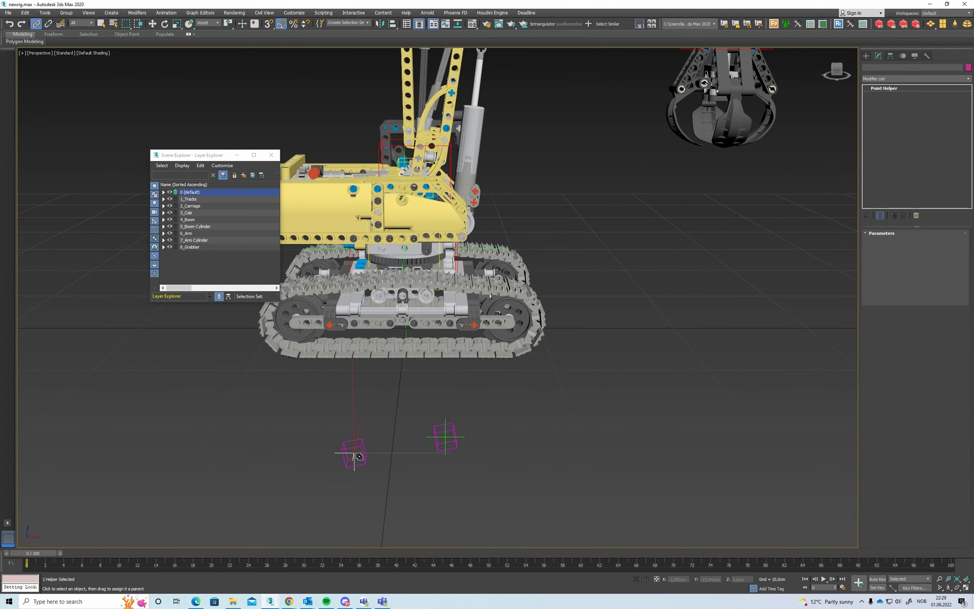
scroll(508, 288, up, 4)
alt+middle_drag(518, 281, 466, 170)
middle_drag(467, 169, 460, 323)
scroll(464, 243, up, 5)
key(alt+a)
click(477, 326)
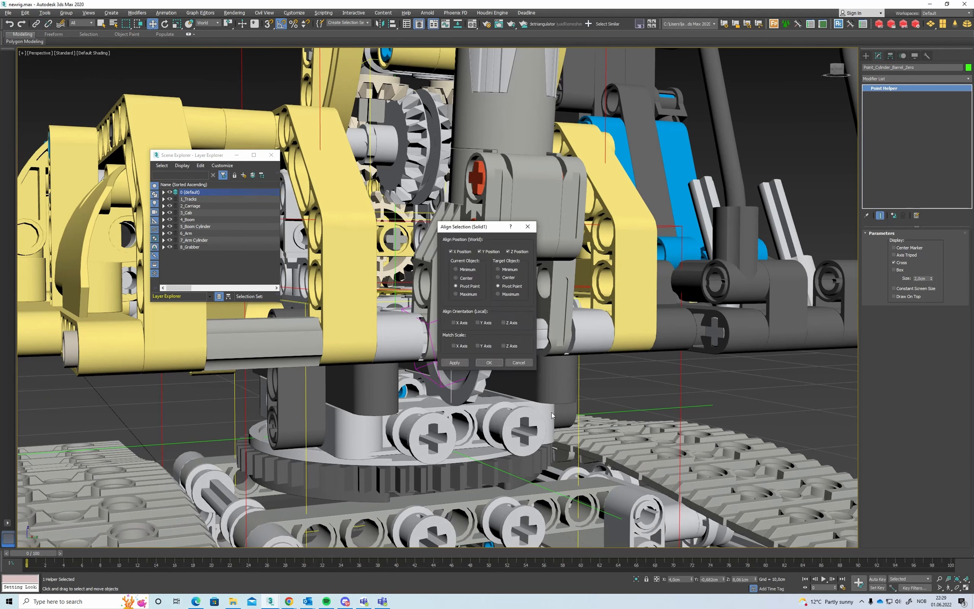
click(489, 362)
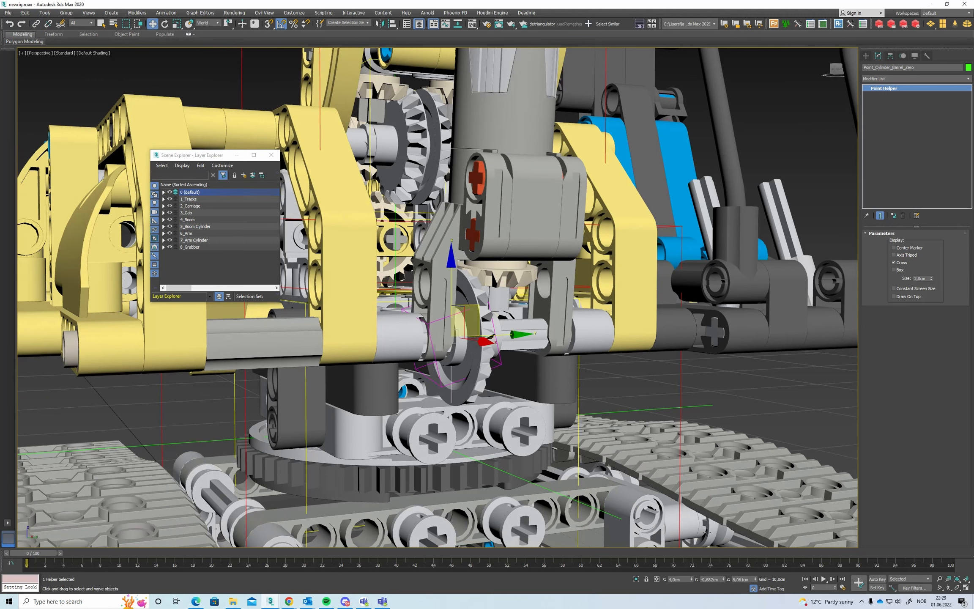
right_click(722, 579)
- Align Point_Cylinder_Rod_Zero to the light grey bushing beside the boom cylinder rod's upper end, and zero its Y position
scroll(305, 370, down, 10)
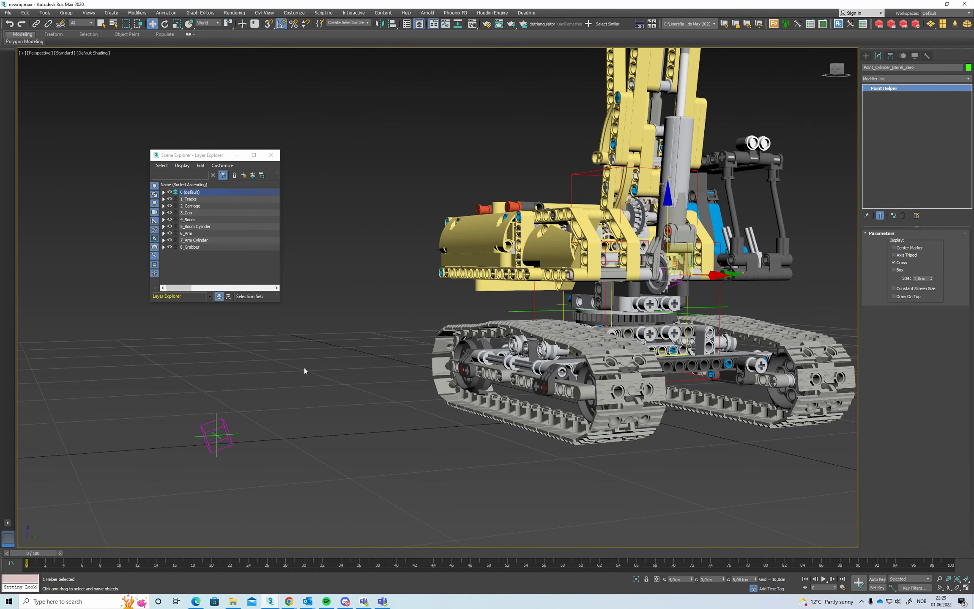
click(217, 414)
middle_drag(634, 74, 508, 204)
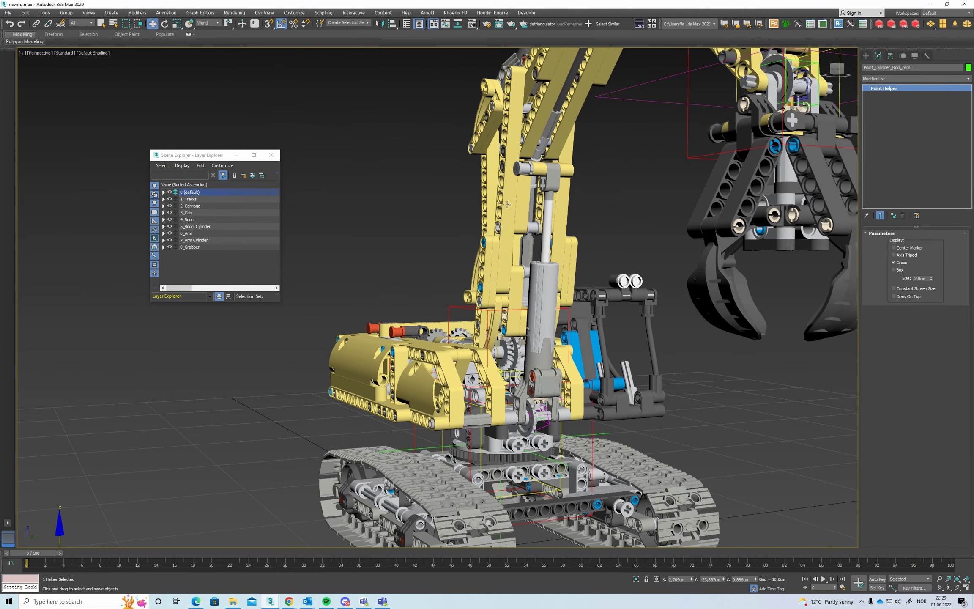
scroll(550, 171, up, 5)
scroll(549, 164, down, 3)
key(alt+a)
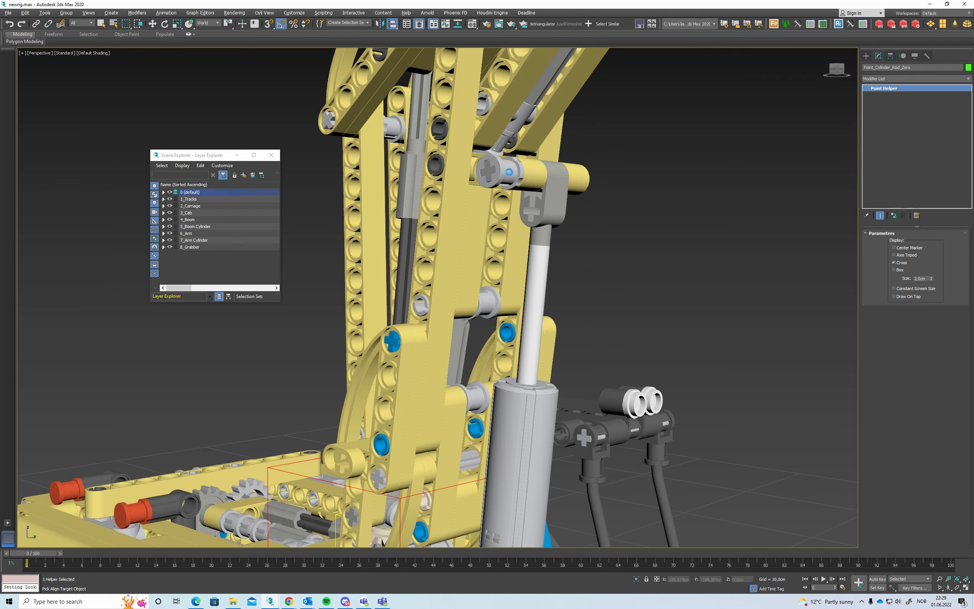
click(510, 171)
click(490, 362)
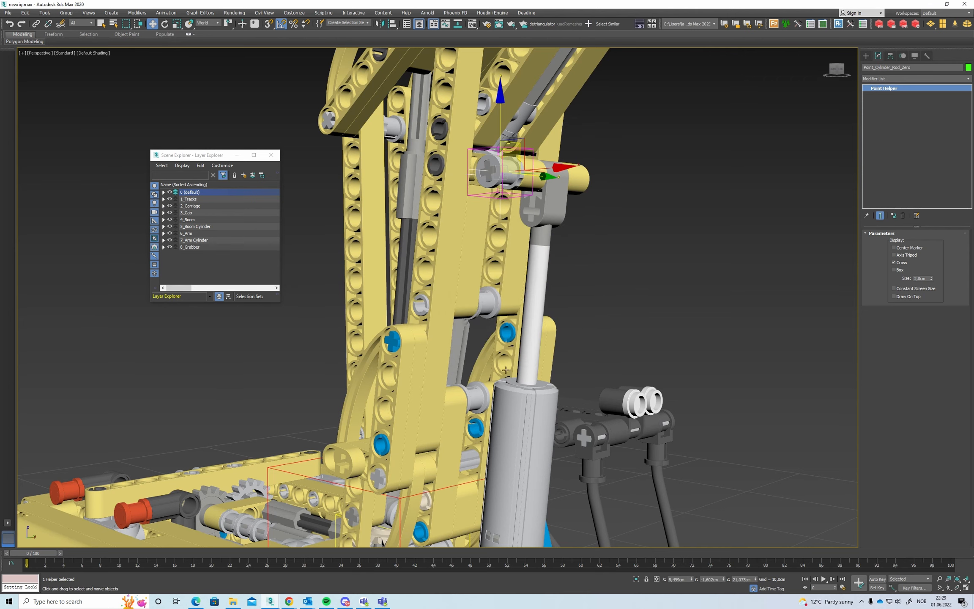
right_click(723, 580)
middle_drag(516, 338, 479, 232)
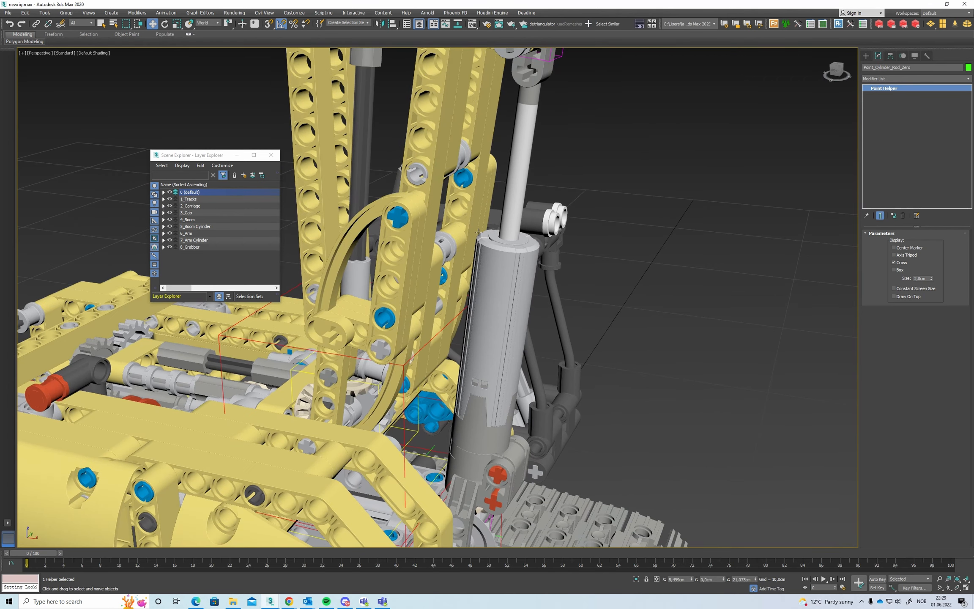
- Isolate all parts of the 5_Boom Cylinder layer together with the helpers at the cylinder's upper and lower ends
double_click(195, 227)
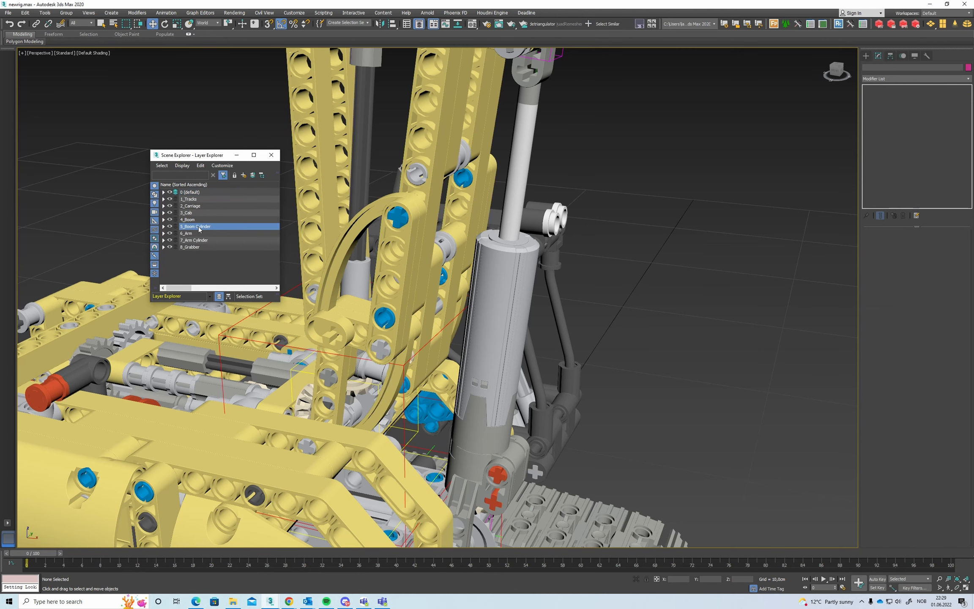
middle_drag(508, 159, 481, 236)
ctrl+click(536, 132)
middle_drag(503, 368, 554, 135)
ctrl+click(517, 379)
key(alt+q)
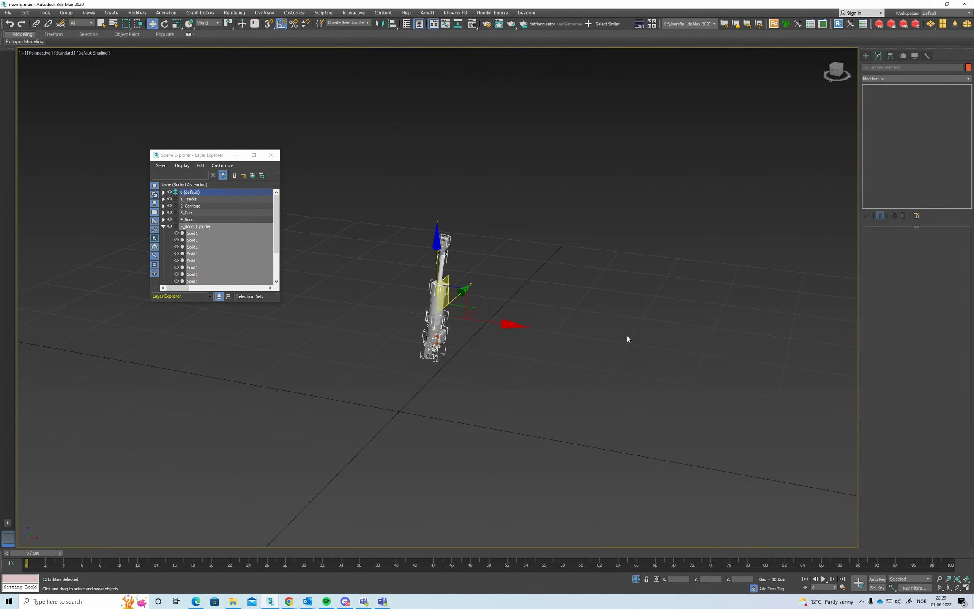
- Link the boom cylinder's barrel, base brackets and red axle parts to the LookAt helper at the cylinder's base
click(626, 335)
scroll(431, 327, up, 5)
alt+middle_drag(428, 328, 427, 301)
drag(360, 441, 505, 264)
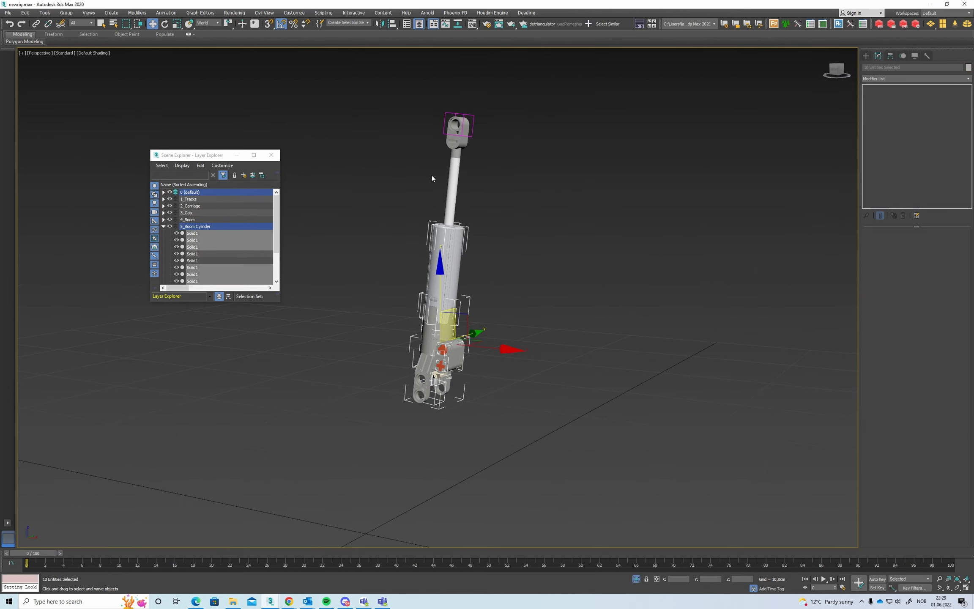
click(37, 24)
scroll(448, 397, up, 6)
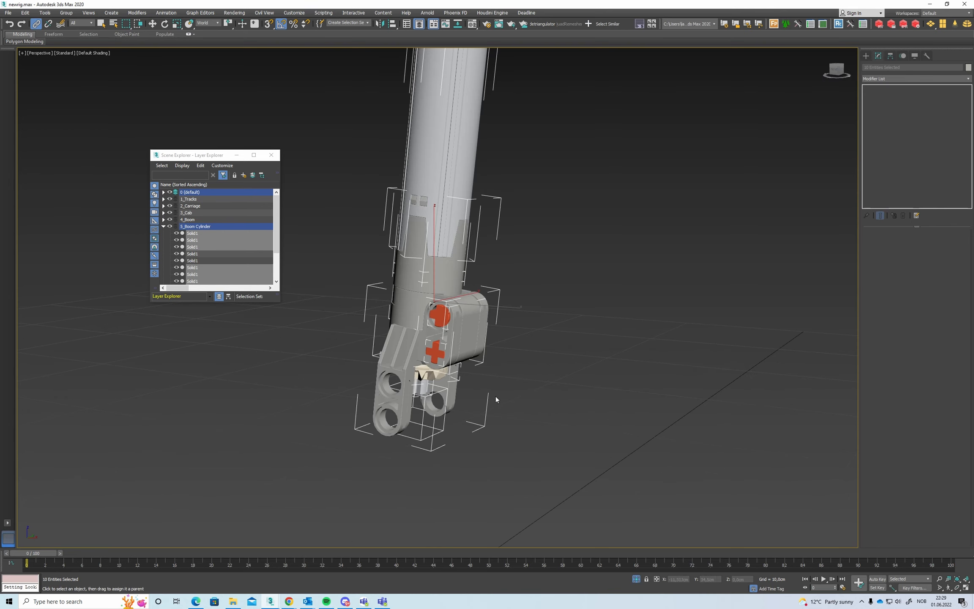
click(436, 418)
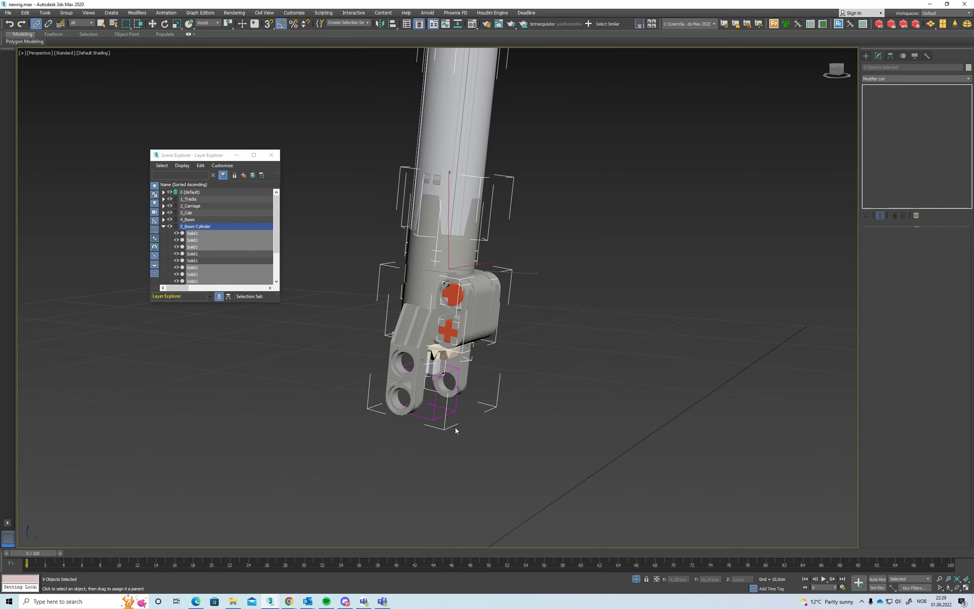
click(576, 311)
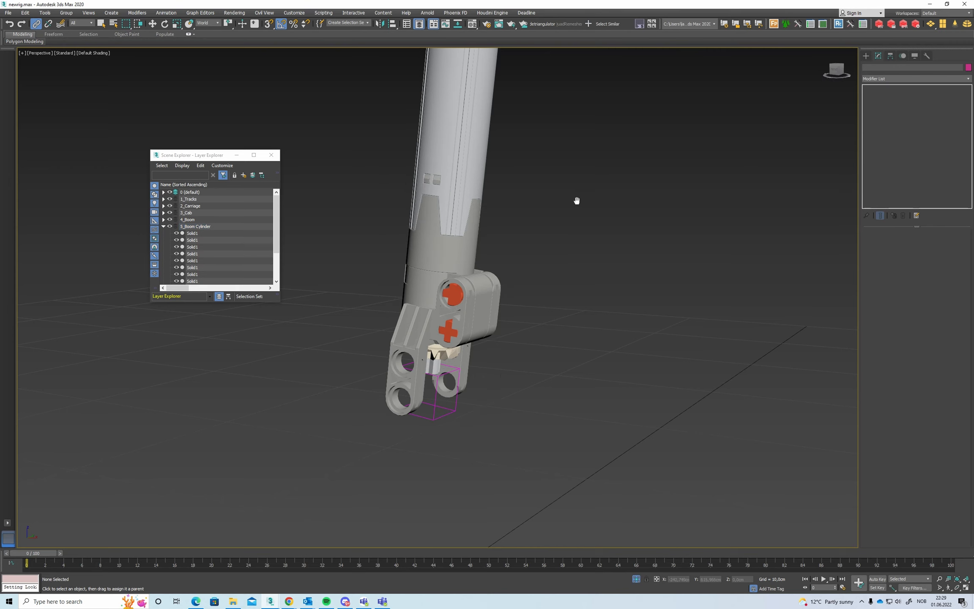
- Link the boom cylinder's white rod and grey end connector to the LookAt helper at the rod end, and exit isolation
middle_drag(576, 200, 376, 324)
drag(375, 324, 499, 181)
click(533, 253)
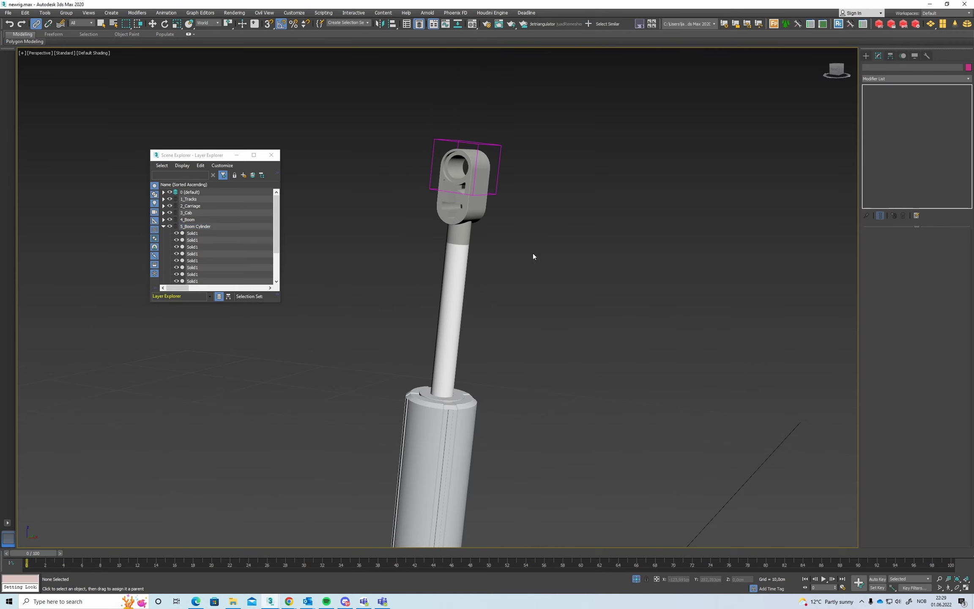
scroll(529, 255, down, 5)
alt+middle_drag(522, 258, 553, 268)
key(alt+q)
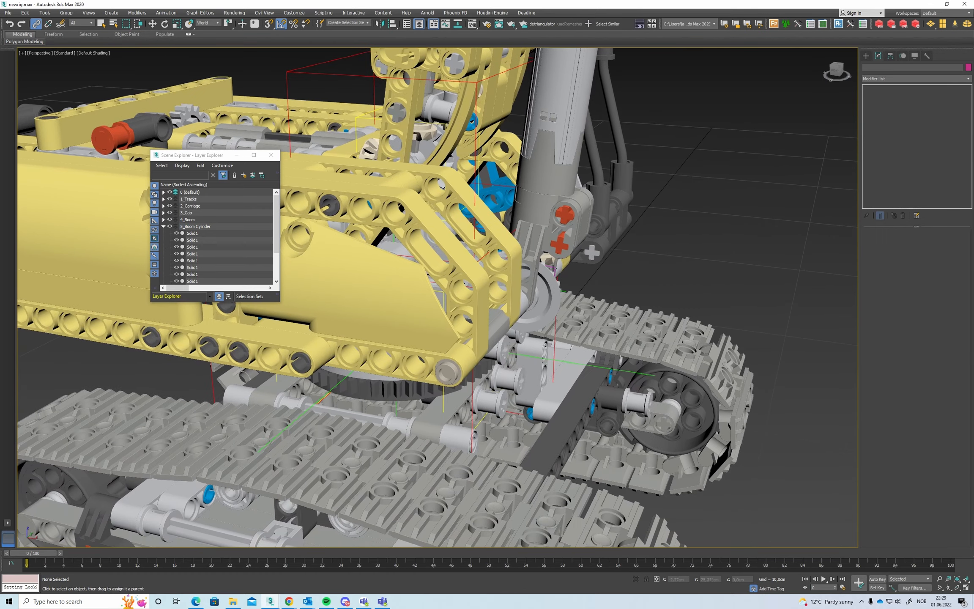
- Link Point_Cylinder_Barrel_Zero to the large lower red box helper at the excavator's base, with the geometry hidden
alt+middle_drag(534, 347, 542, 337)
click(563, 266)
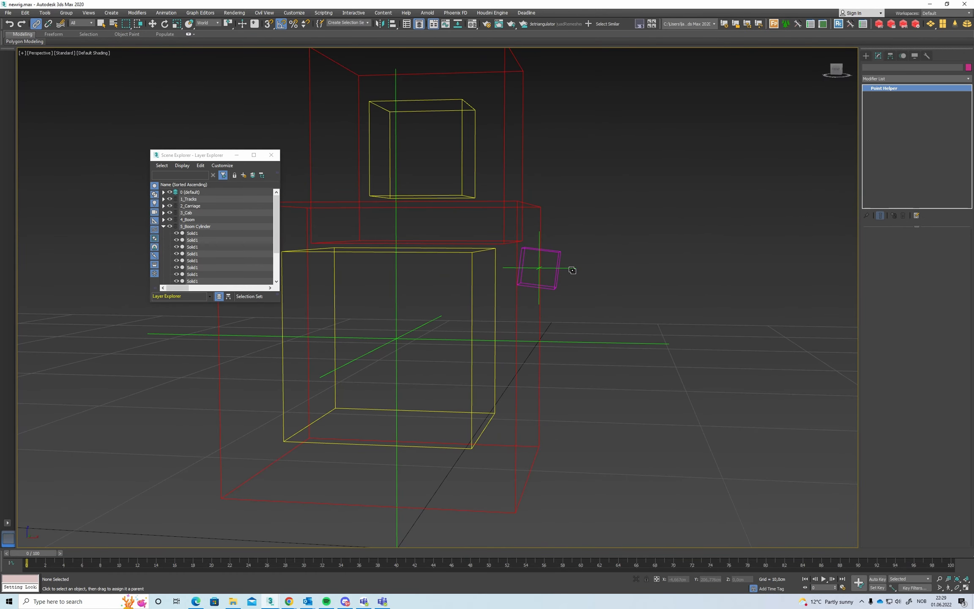
alt+middle_drag(569, 269, 544, 250)
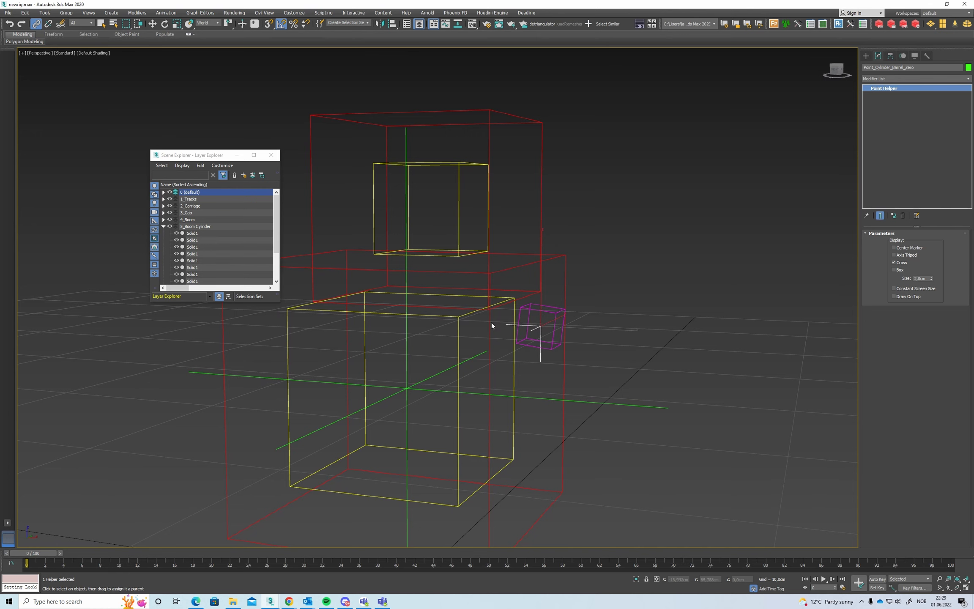
drag(564, 259, 565, 255)
middle_drag(537, 275, 534, 308)
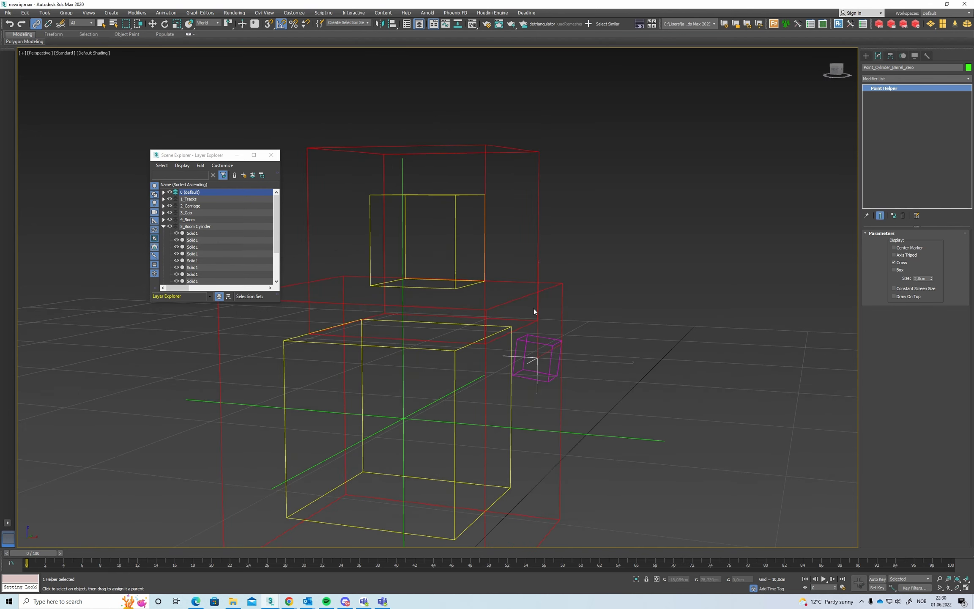
- Link Point_Cylinder_Rod_Zero and Point_Cylinder_Barrel_Zero001 to the boom's box helper at the boom pivot, with the geometry hidden
scroll(533, 308, down, 4)
middle_drag(539, 236, 552, 292)
click(537, 229)
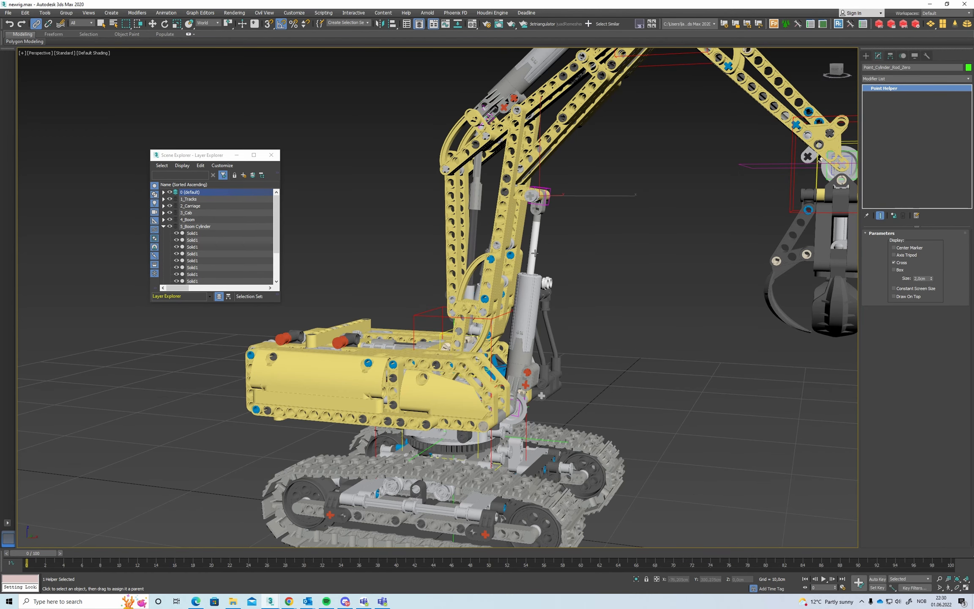
key(shift+g)
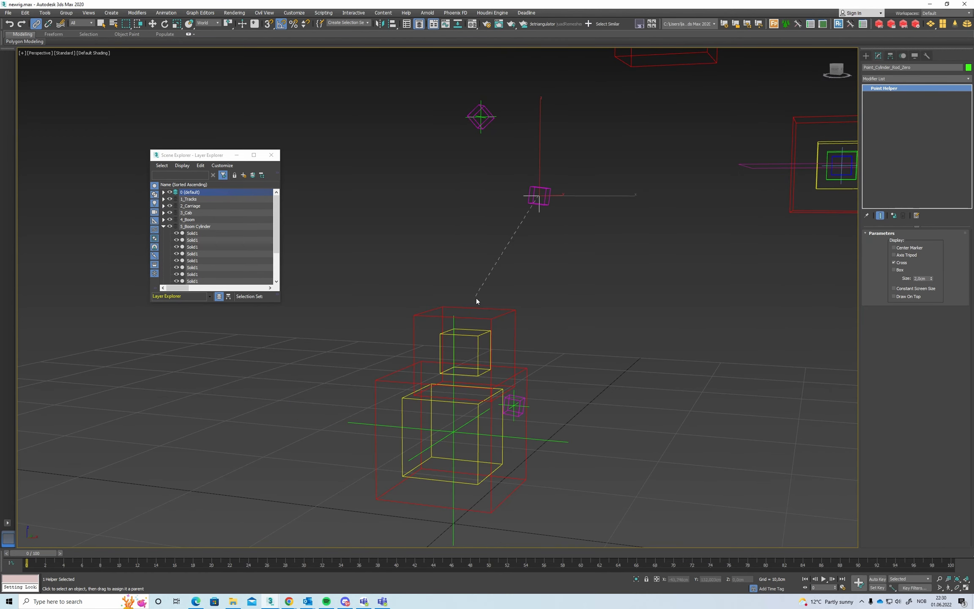
middle_drag(500, 321, 488, 409)
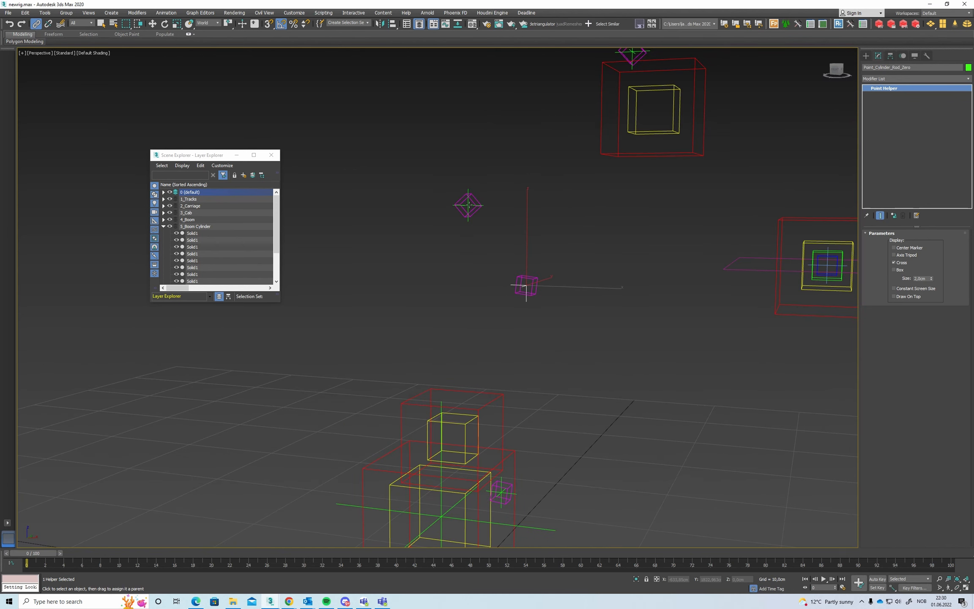
click(467, 206)
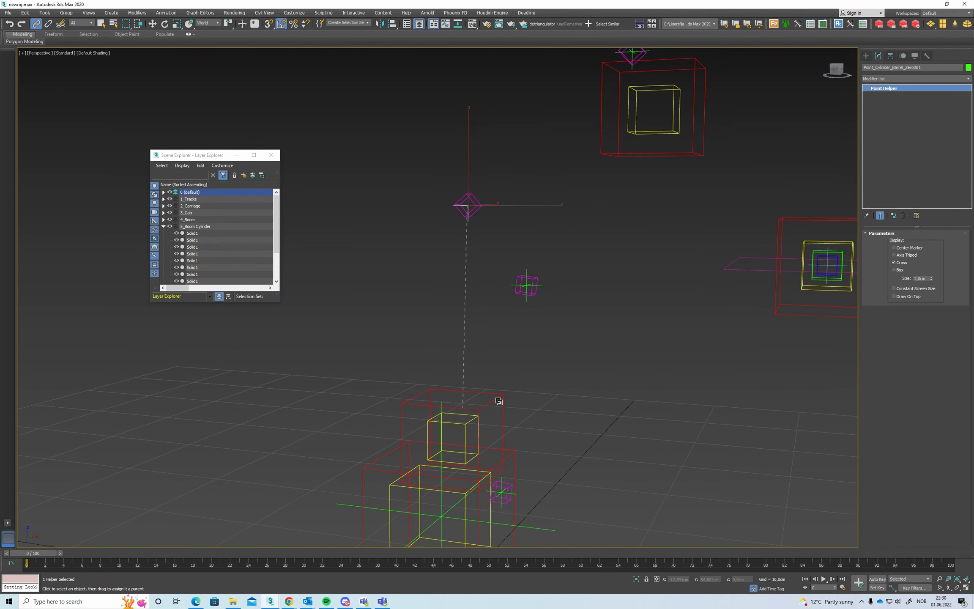
- Link Point_Cylinder_Rod_Zero001 to the red box helper at the boom-arm joint, and show the geometry again
middle_drag(597, 202, 529, 294)
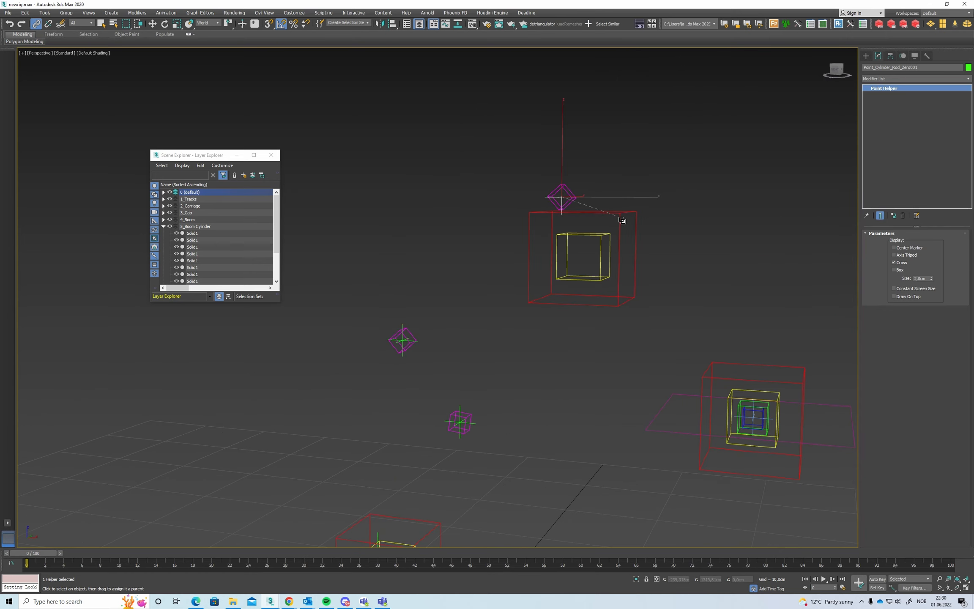
drag(621, 220, 621, 219)
click(719, 154)
key(shift+g)
- Test the cylinder rig by moving the Rectangle001 control at the grabber in the XZ plane
middle_drag(513, 369, 474, 177)
scroll(499, 270, down, 4)
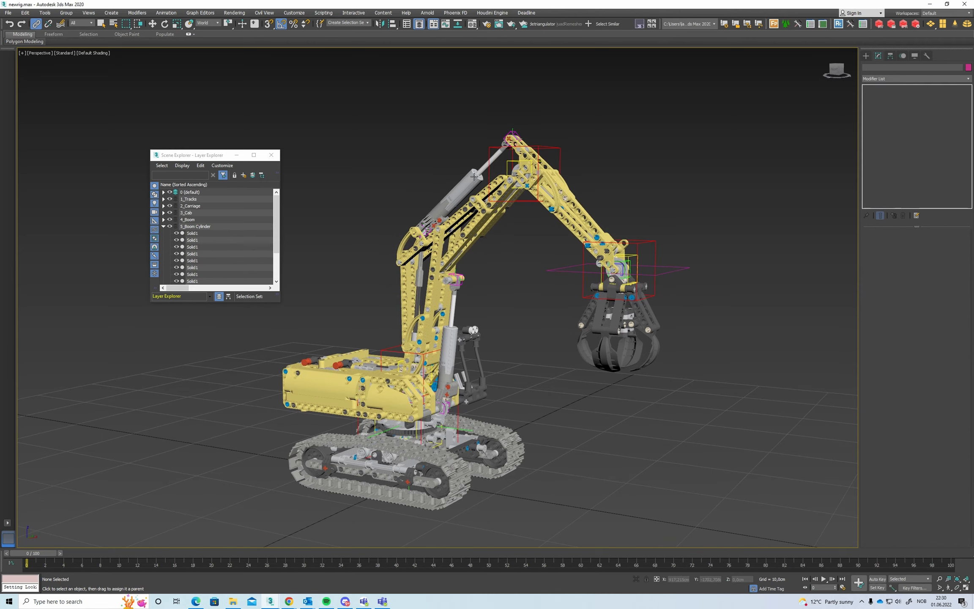
scroll(473, 176, up, 5)
scroll(450, 234, down, 2)
alt+middle_drag(450, 234, 482, 254)
scroll(460, 195, down, 3)
middle_drag(482, 253, 550, 217)
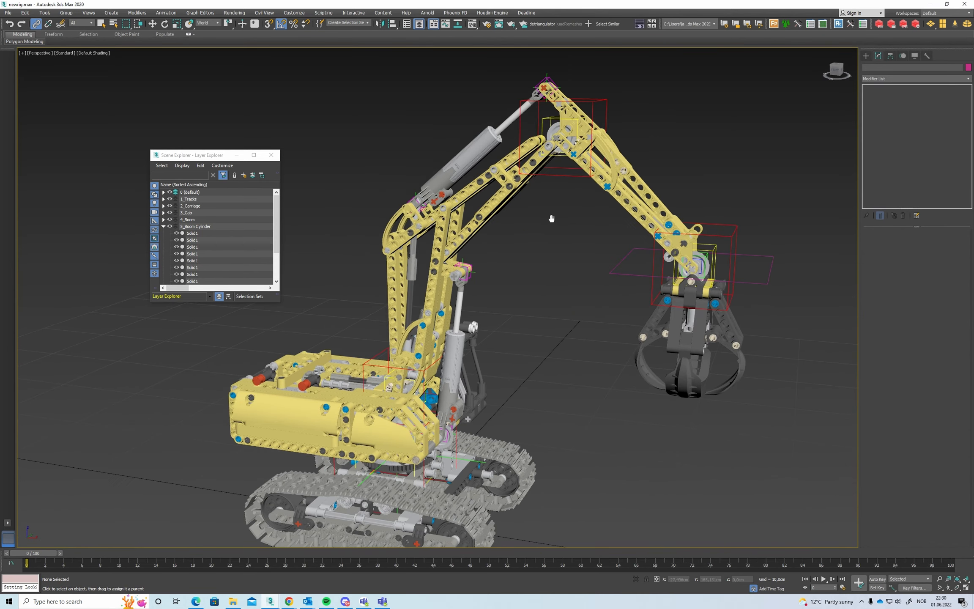
click(765, 282)
key(w)
alt+middle_drag(765, 281, 713, 237)
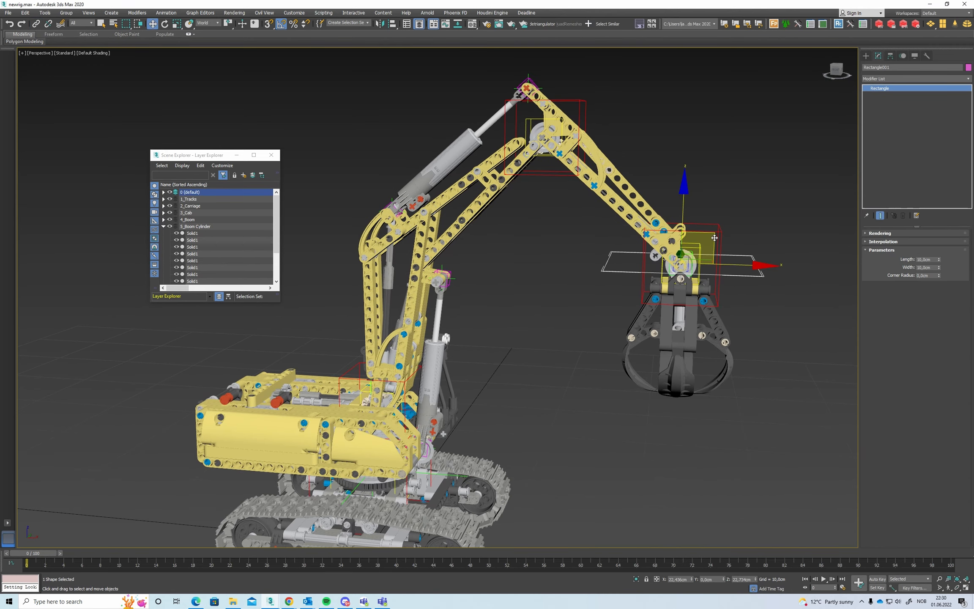
mouse_move(713, 235)
mouse_down()
mouse_move(720, 258)
mouse_move(788, 292)
mouse_move(844, 303)
mouse_move(774, 304)
mouse_move(705, 245)
mouse_up()
- Set the lower limit of Point_IK_Arm's Y-axis rotational joint to -58, judging by the arm cylinder's rod travel
click(546, 155)
scroll(661, 296, up, 5)
middle_drag(546, 154, 880, 155)
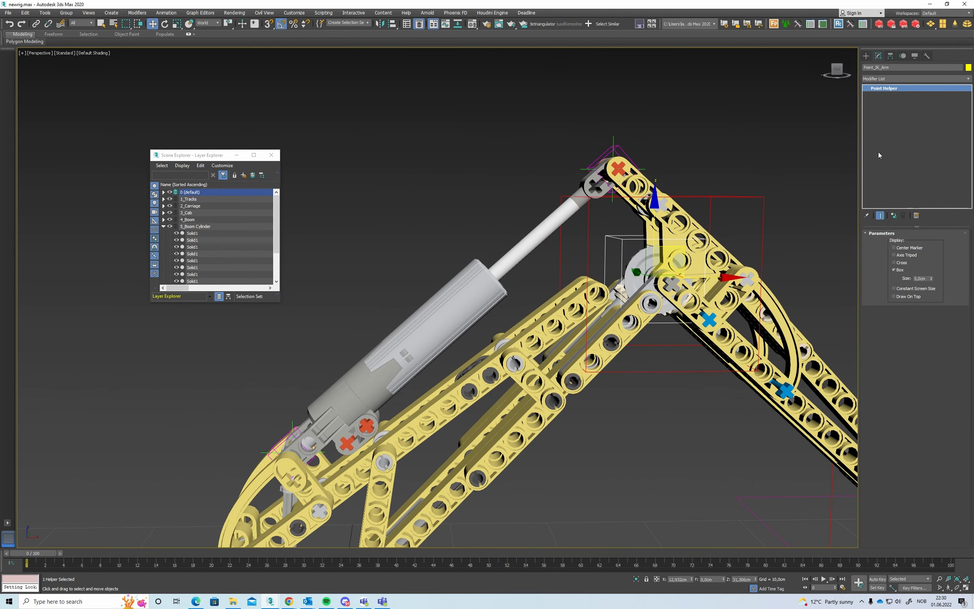
click(891, 57)
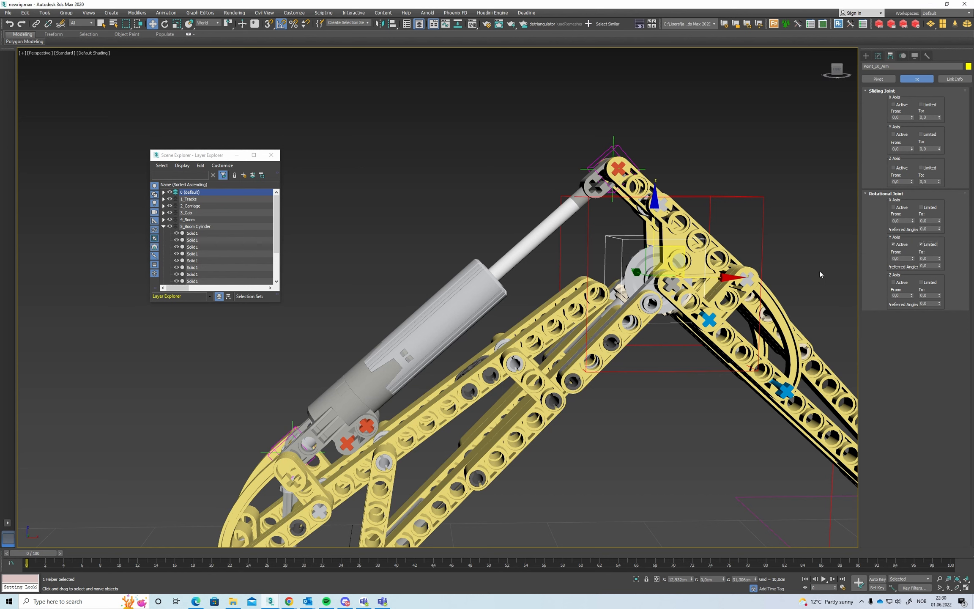
drag(913, 261, 910, 280)
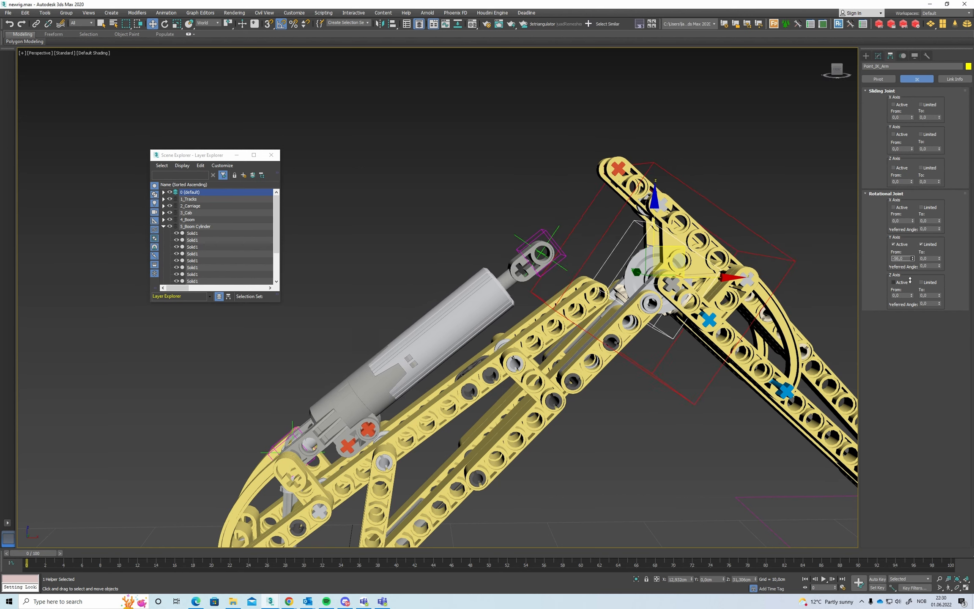
scroll(469, 297, up, 10)
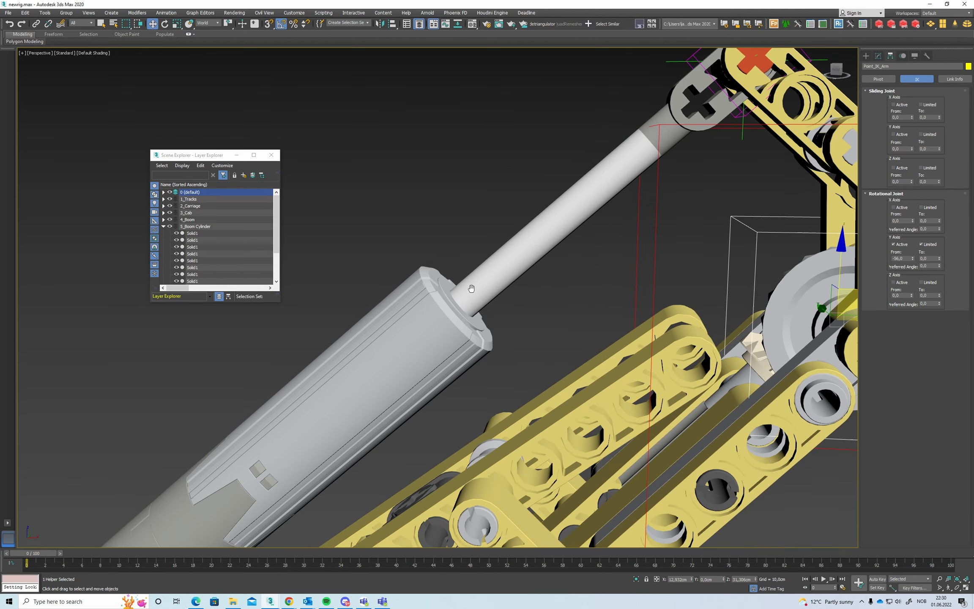
alt+middle_drag(470, 297, 564, 287)
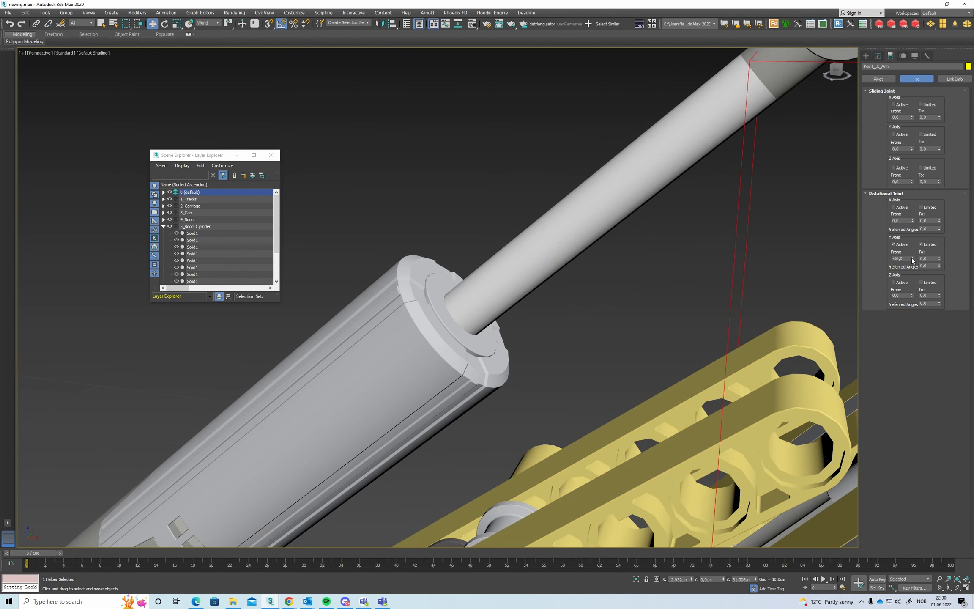
drag(912, 261, 913, 261)
- Set the upper limit of Point_IK_Arm's Y-axis rotational joint to 7, checking in wireframe that the rod stays inside the barrel
middle_drag(684, 254, 560, 216)
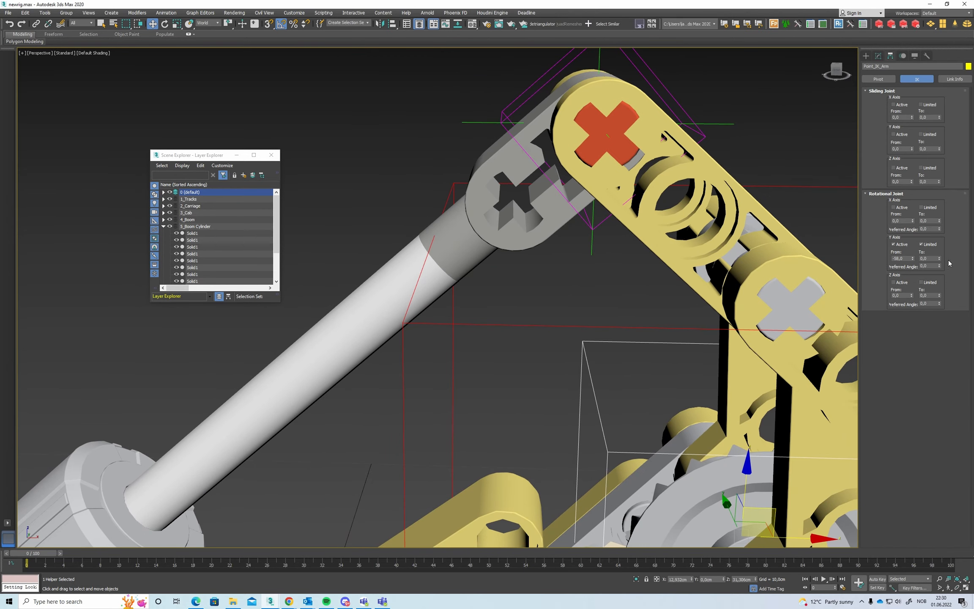
drag(939, 258, 942, 253)
key(shift+z)
key(shift+z)
key(shift+z)
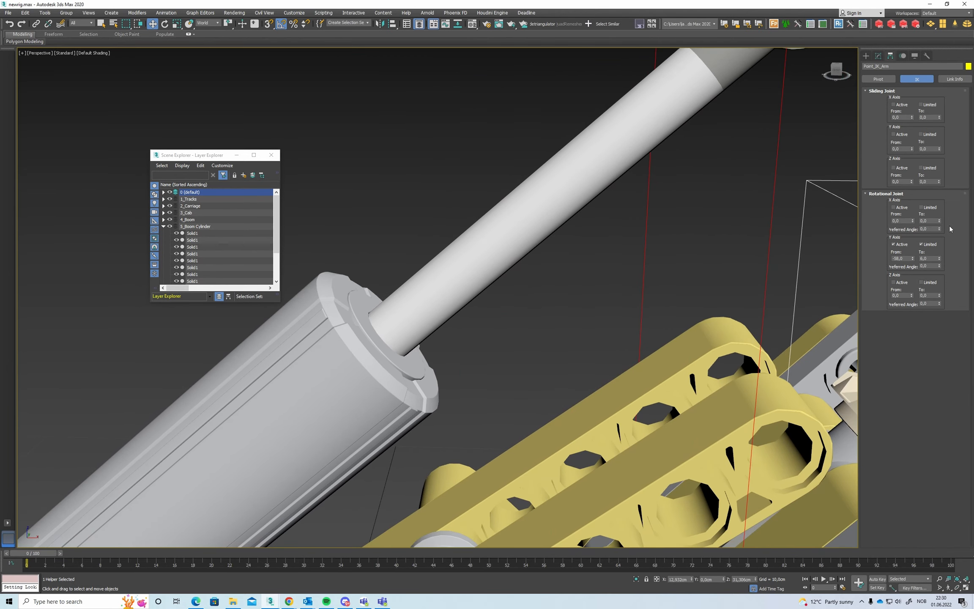
drag(939, 259, 940, 256)
key(F3)
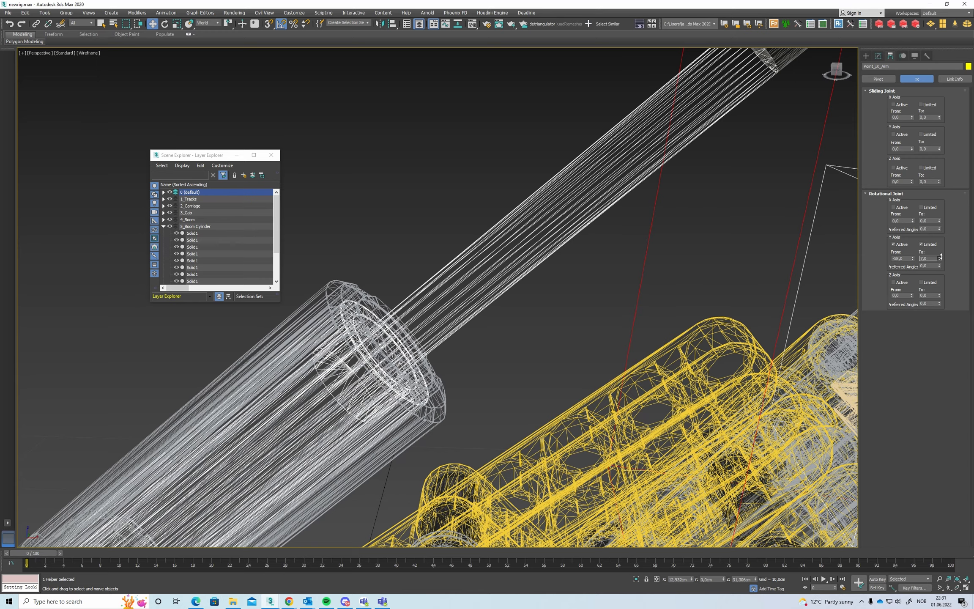
key(F3)
scroll(699, 274, down, 10)
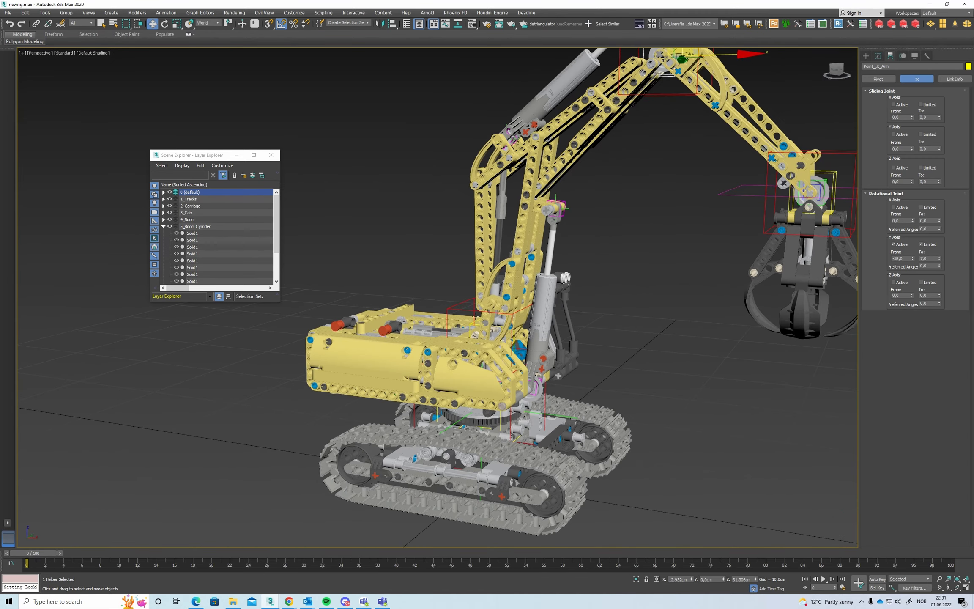
- Limit Point_IK_Boom's Y-axis rotational joint with a lower limit of -10, checking the boom cylinder's rod against its barrel in wireframe
scroll(483, 323, up, 5)
click(454, 342)
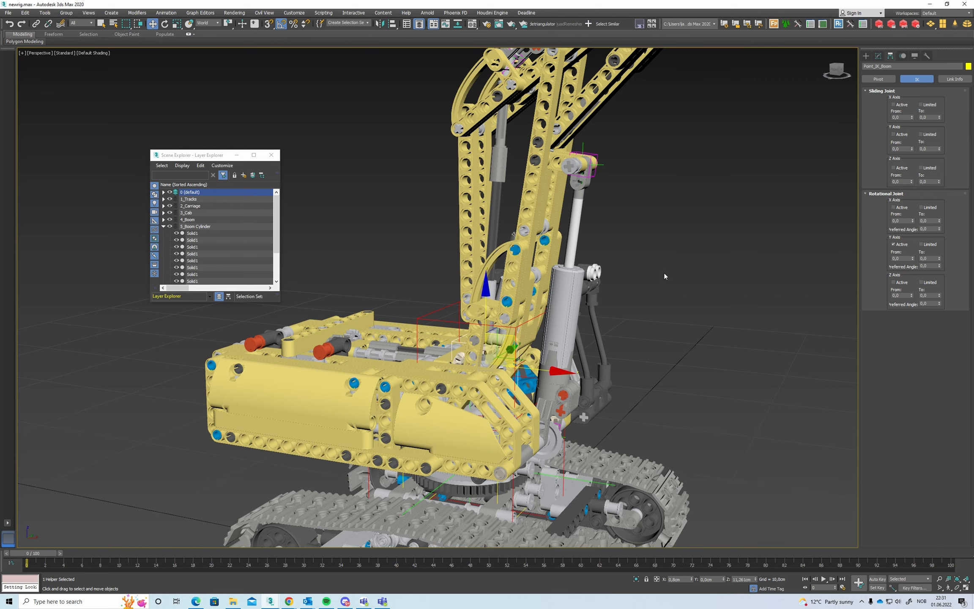
middle_drag(663, 272, 805, 222)
scroll(641, 254, up, 5)
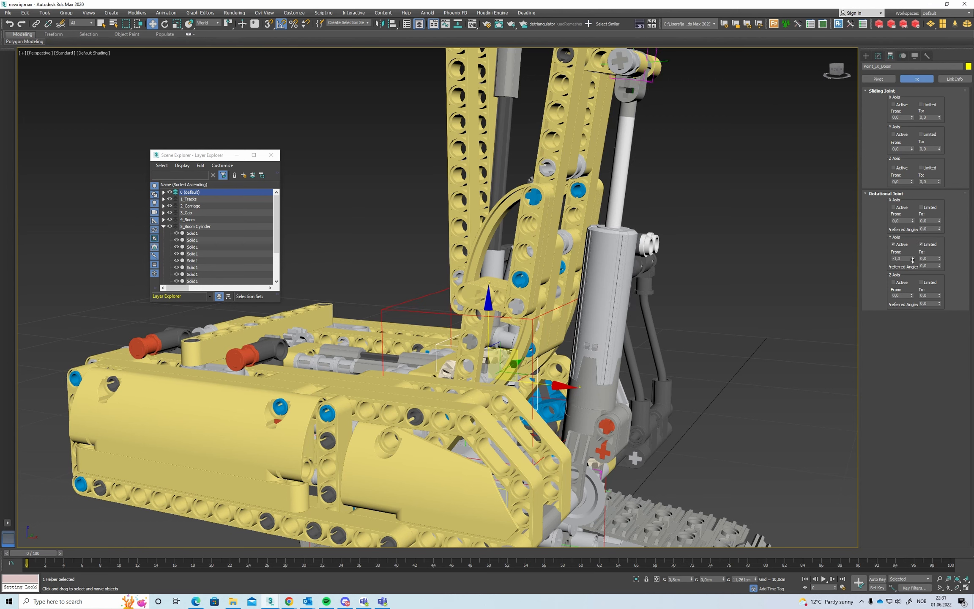
drag(914, 258, 915, 262)
scroll(647, 318, up, 10)
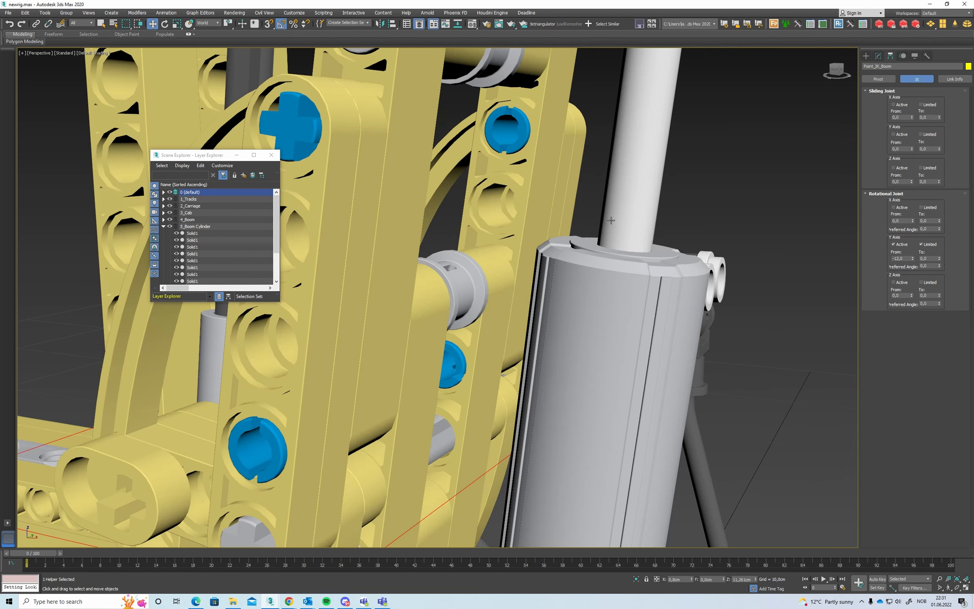
alt+middle_drag(646, 318, 862, 268)
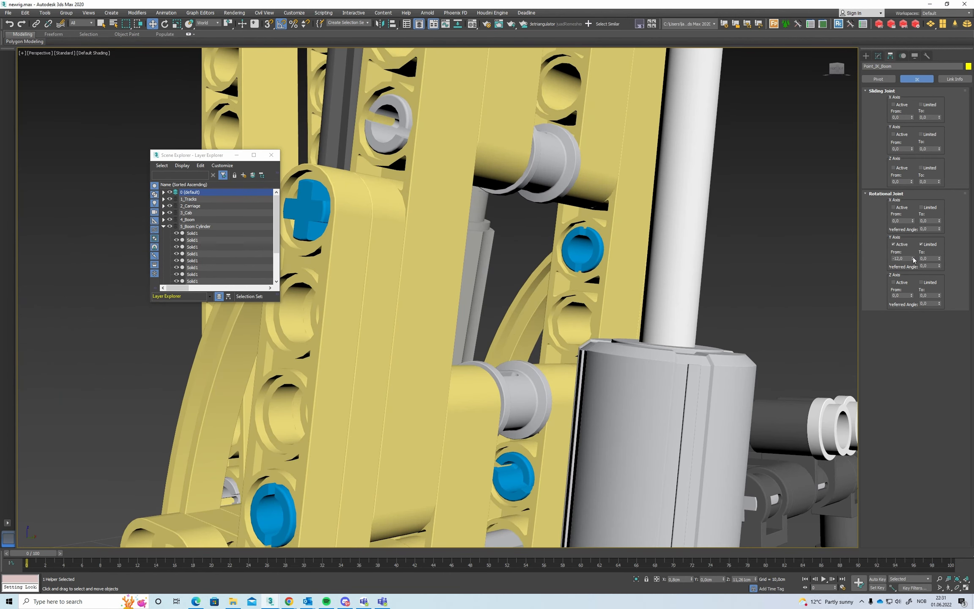
drag(913, 260, 914, 256)
key(F3)
scroll(661, 278, up, 6)
key(F3)
scroll(662, 277, down, 8)
alt+middle_drag(686, 278, 743, 284)
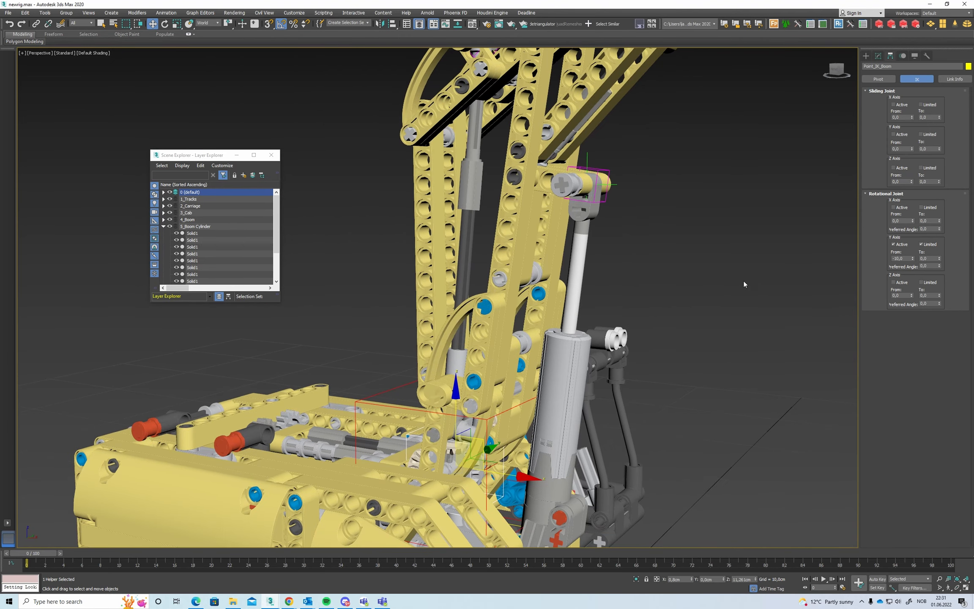
- Set the upper limit of Point_IK_Boom's Y-axis rotational joint to 45, and deselect the helper
drag(939, 259, 948, 239)
scroll(676, 308, down, 6)
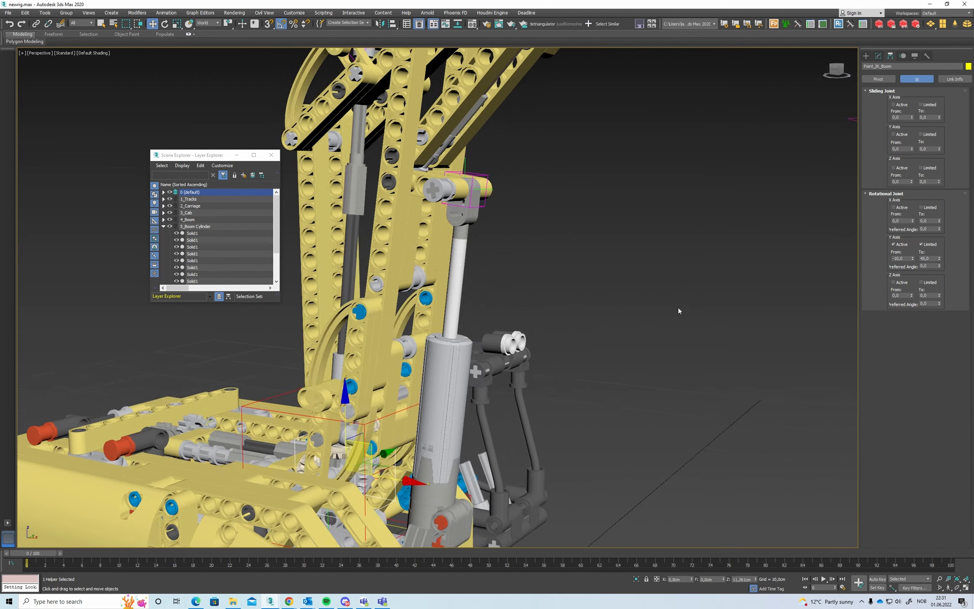
middle_drag(676, 307, 608, 307)
scroll(598, 311, down, 3)
click(774, 251)
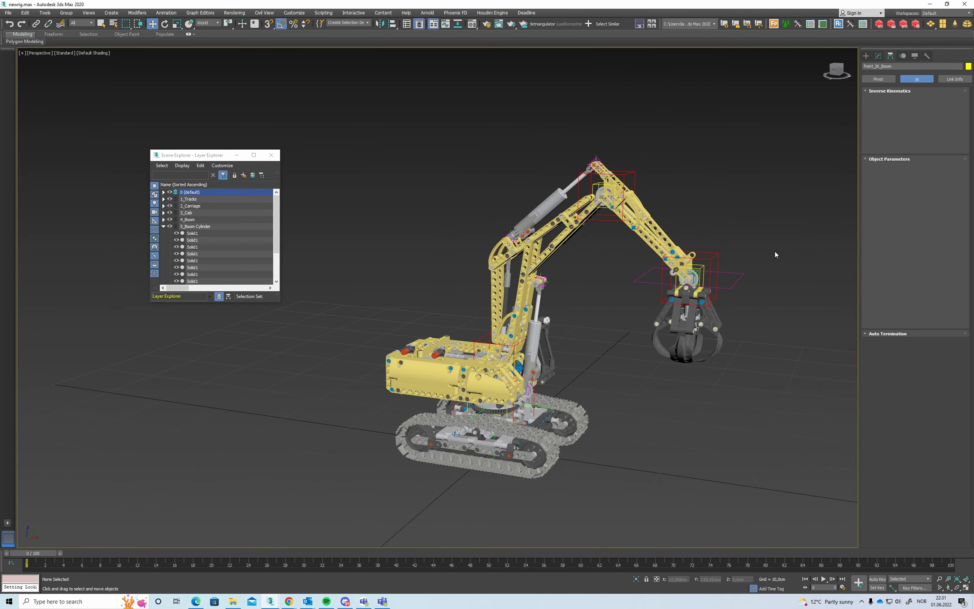
- Move the rectangle IK control around the scene to test how the boom, arm and cylinders follow within their joint limits
click(733, 273)
drag(716, 248, 784, 134)
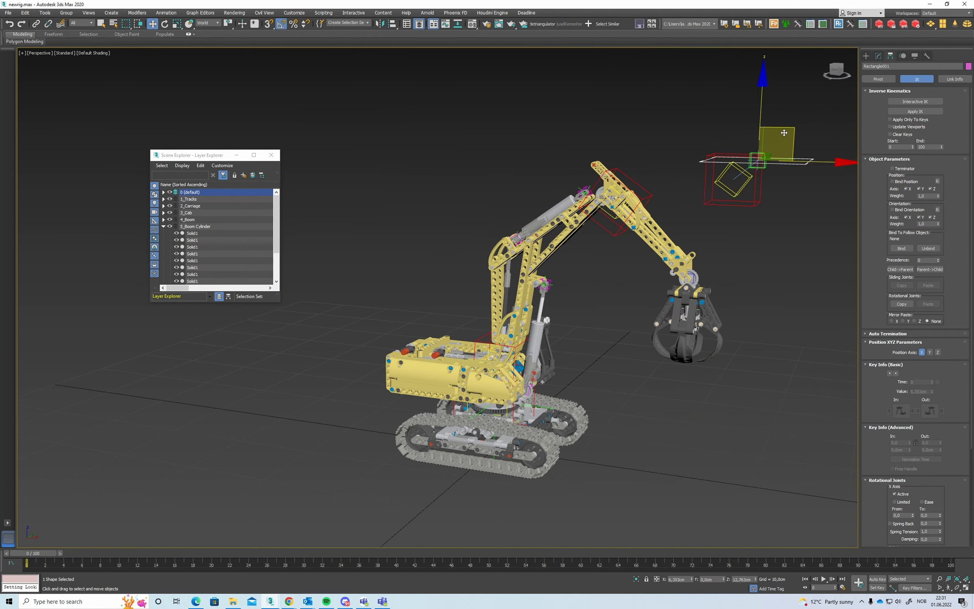
alt+middle_drag(784, 134, 738, 254)
key(ctrl+z)
drag(729, 258, 593, 329)
alt+middle_drag(593, 328, 682, 268)
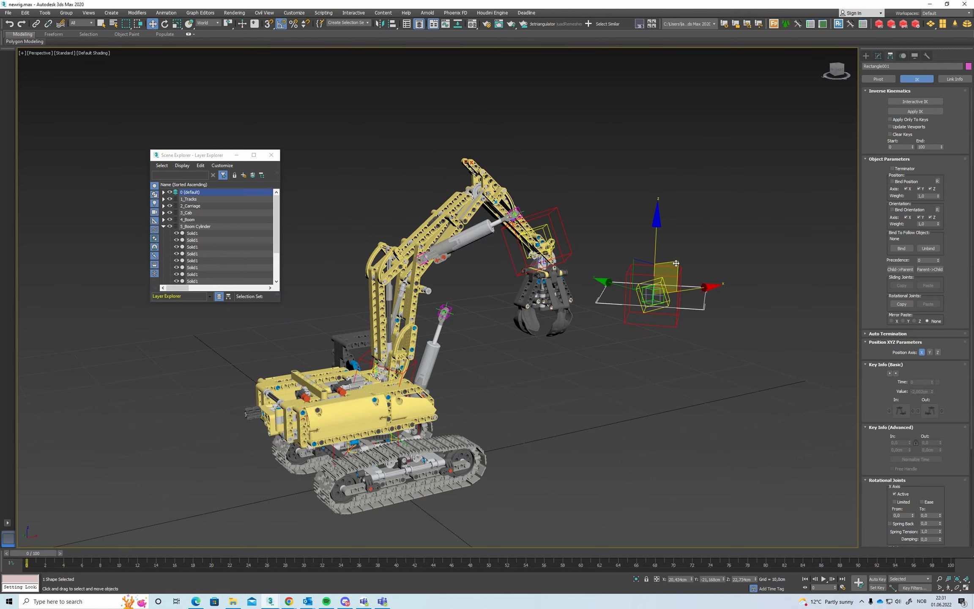
drag(682, 267, 637, 278)
alt+middle_drag(637, 278, 564, 296)
- Align the rectangle control's pivot point to the pivot point of Point001 at the grabber joint on X, Y and Z, and deselect it
scroll(627, 255, up, 6)
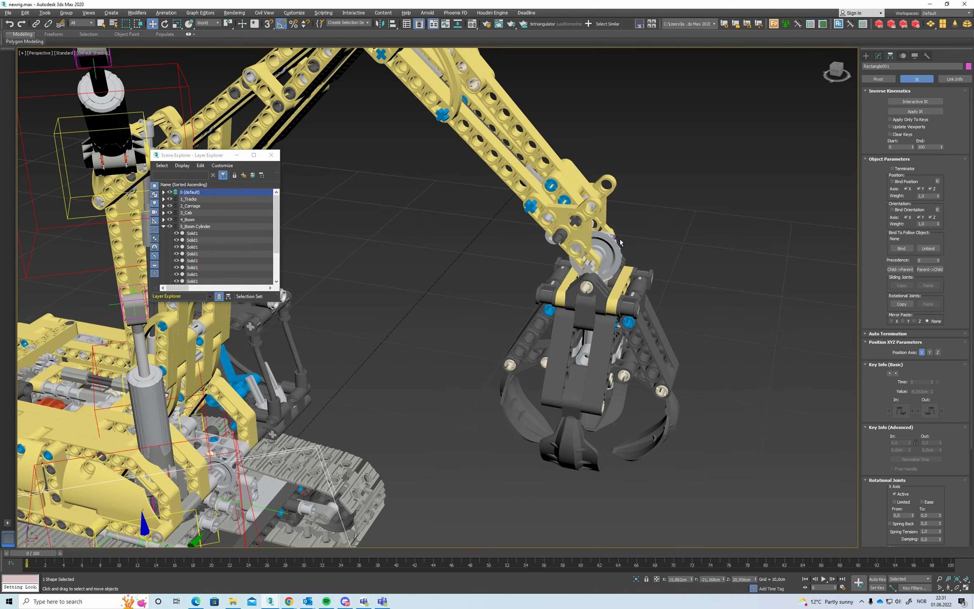
middle_drag(620, 242, 672, 238)
key(alt+a)
click(671, 239)
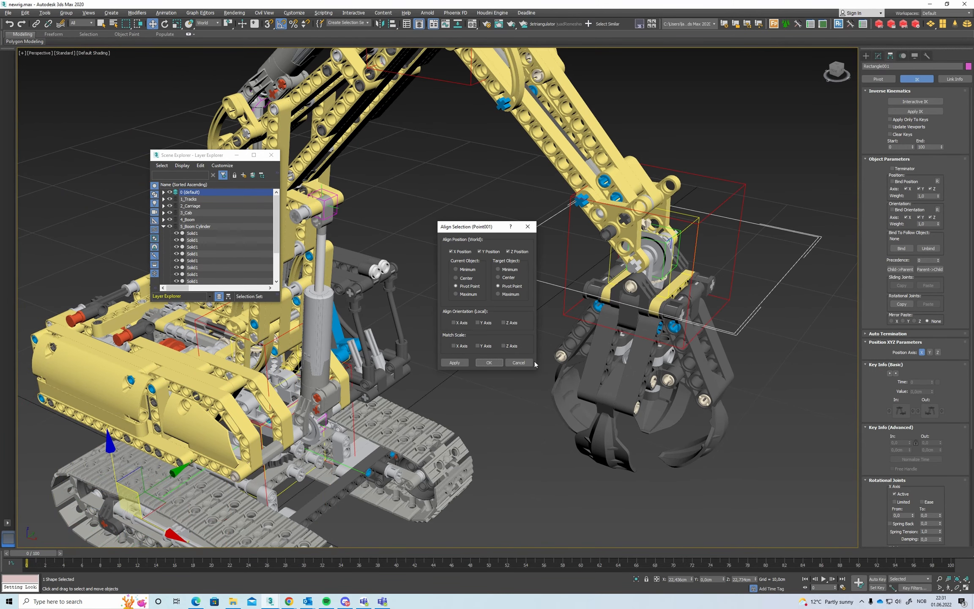
click(486, 362)
click(485, 249)
scroll(485, 249, down, 4)
middle_drag(485, 249, 581, 289)
alt+middle_drag(581, 288, 581, 291)
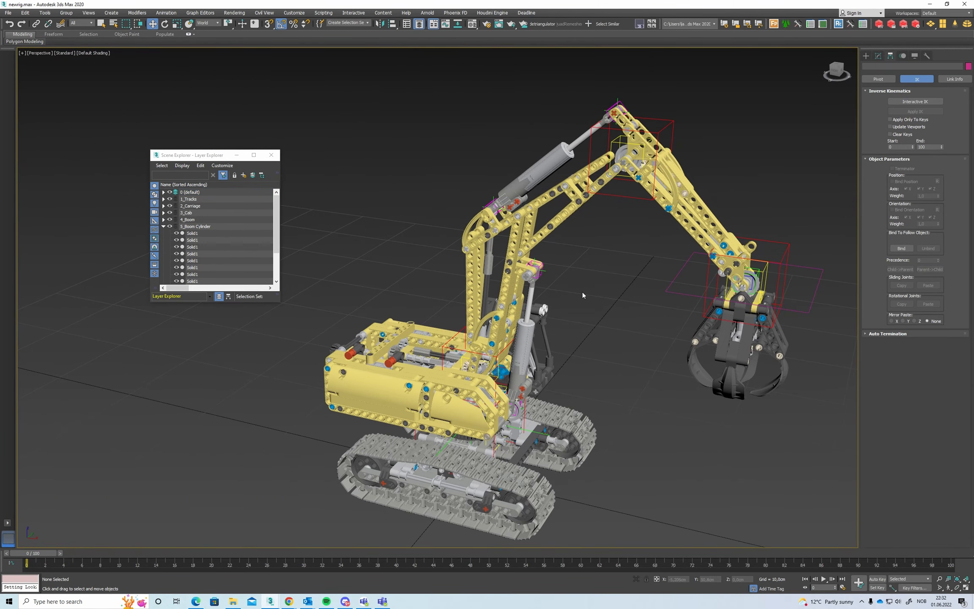
middle_drag(531, 232, 461, 239)
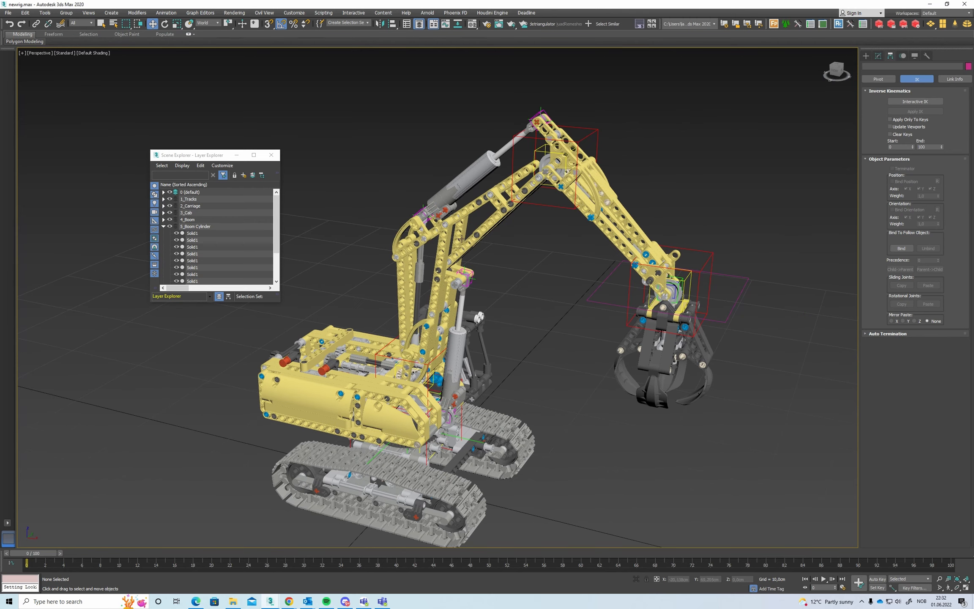
- Select all objects in the 3_Cab layer and link them to the box-shaped point helper around the turntable
click(163, 226)
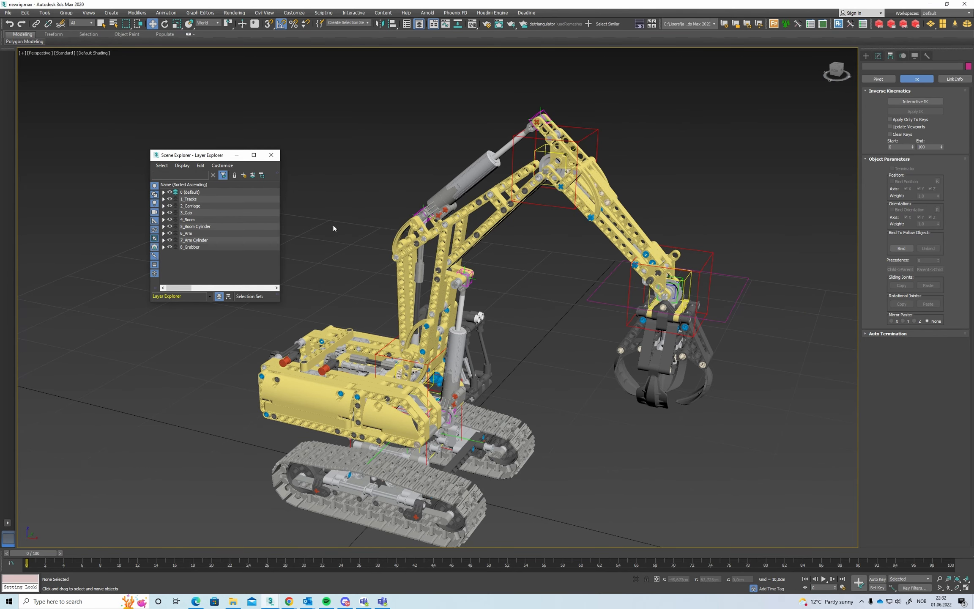
middle_drag(333, 227, 467, 178)
double_click(189, 213)
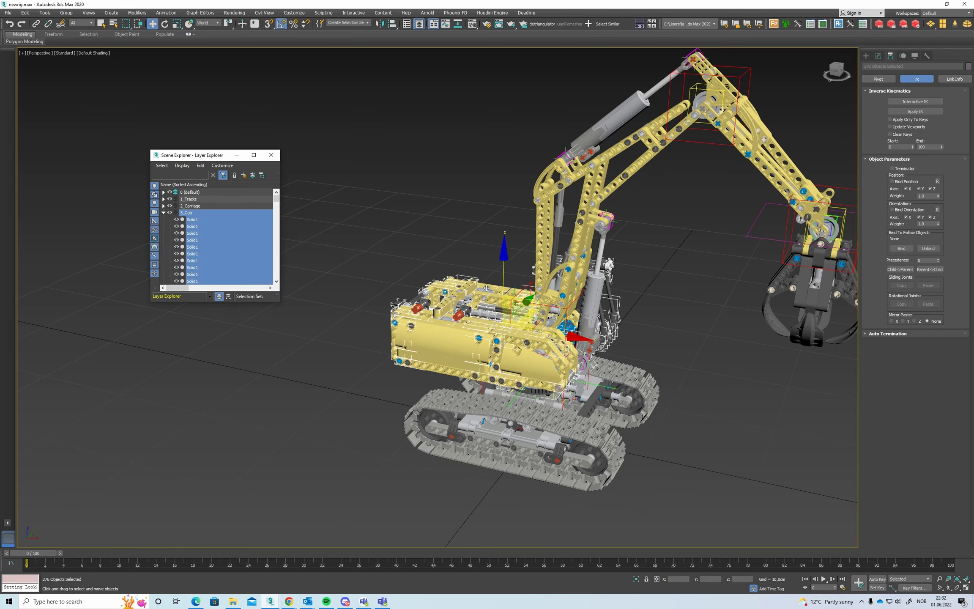
scroll(481, 280, up, 2)
key(l)
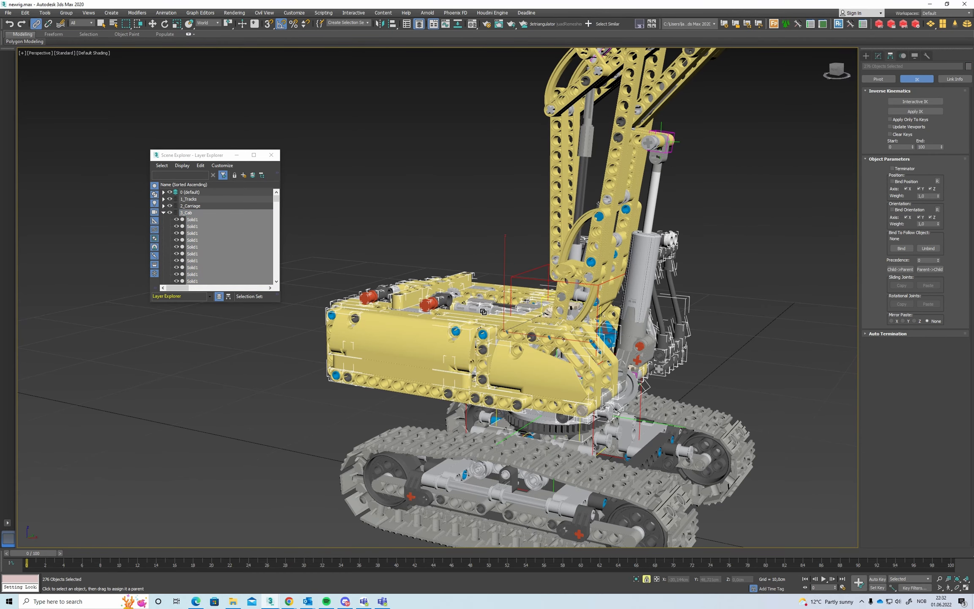
drag(518, 285, 511, 277)
alt+middle_drag(545, 237, 429, 349)
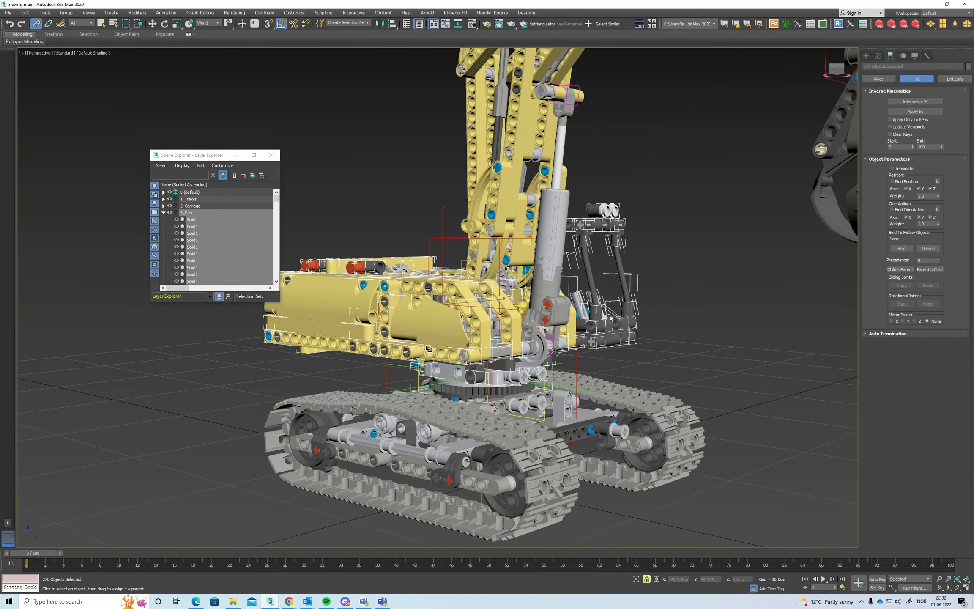
drag(388, 364, 386, 365)
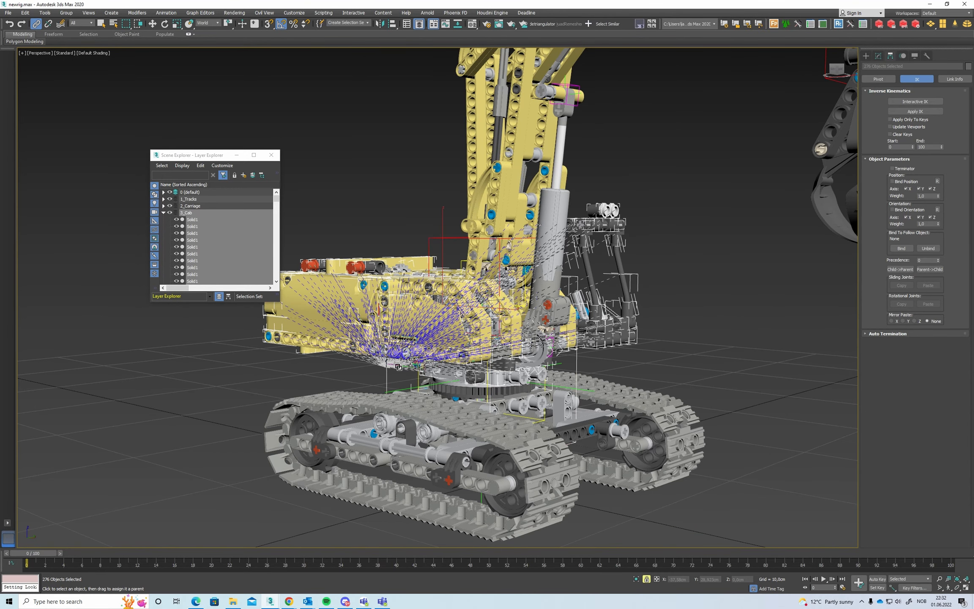
- Select all objects in the 4_Boom layer and link them to the boom's IK point helper
alt+middle_drag(410, 179, 413, 217)
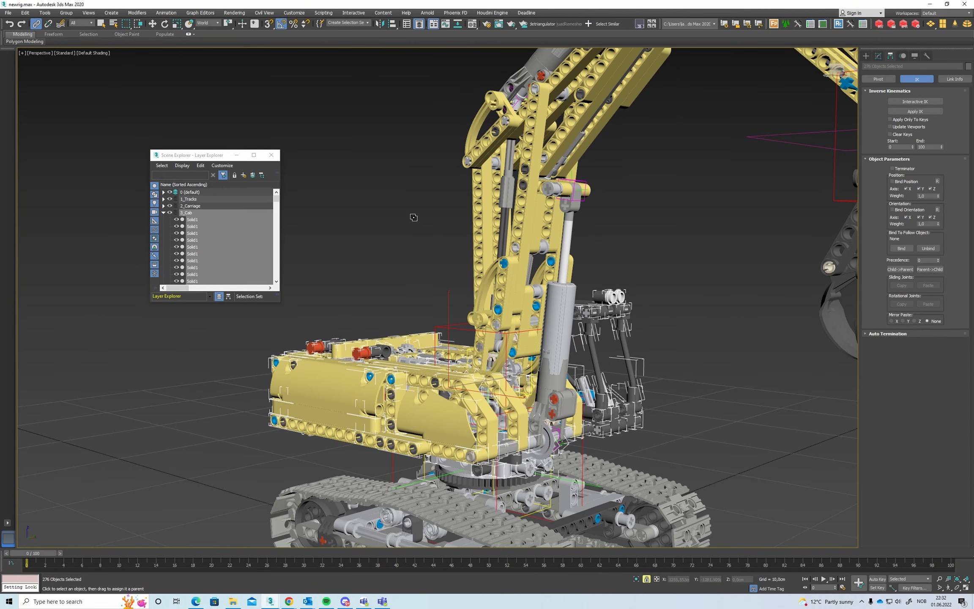
click(164, 212)
double_click(194, 219)
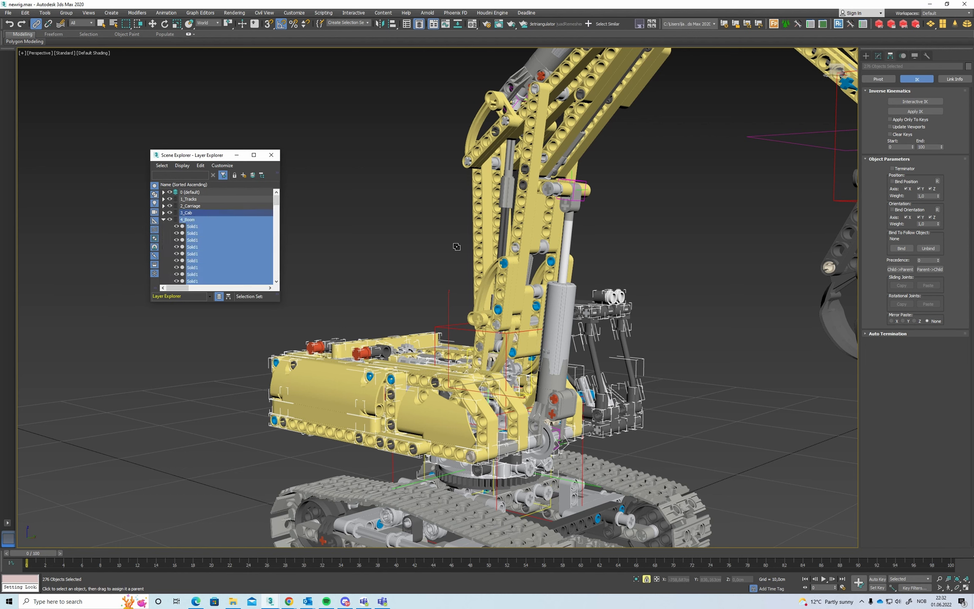
key(space)
double_click(192, 220)
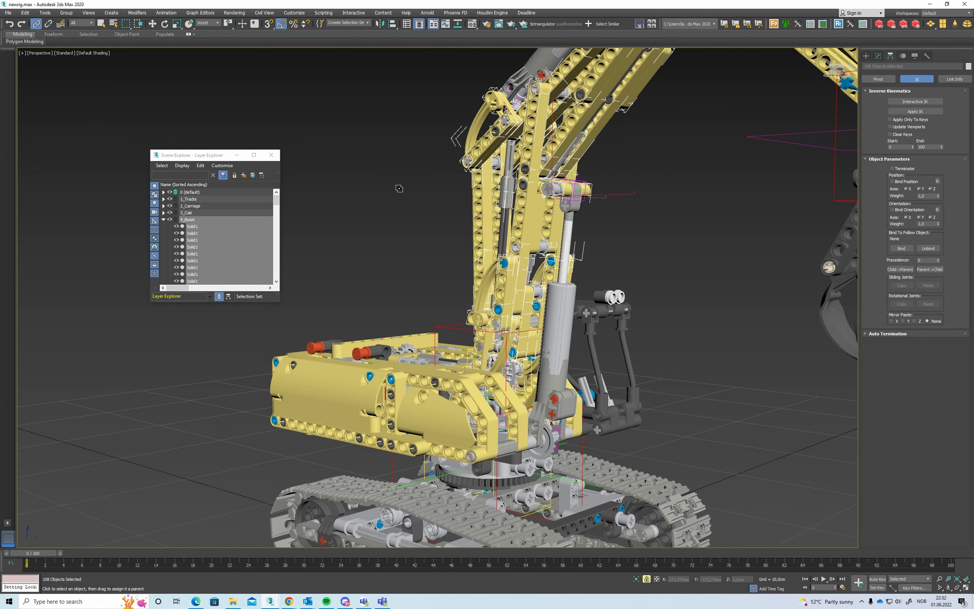
click(174, 220)
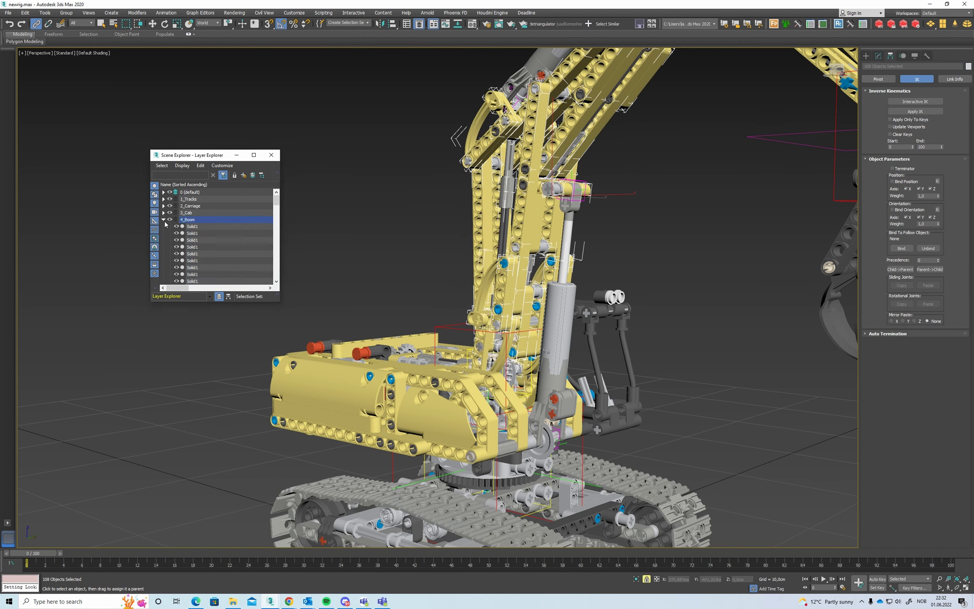
click(163, 220)
- Select all objects in the 6_Arm layer and link them to the arm's IK point helper at the top of the boom
double_click(186, 233)
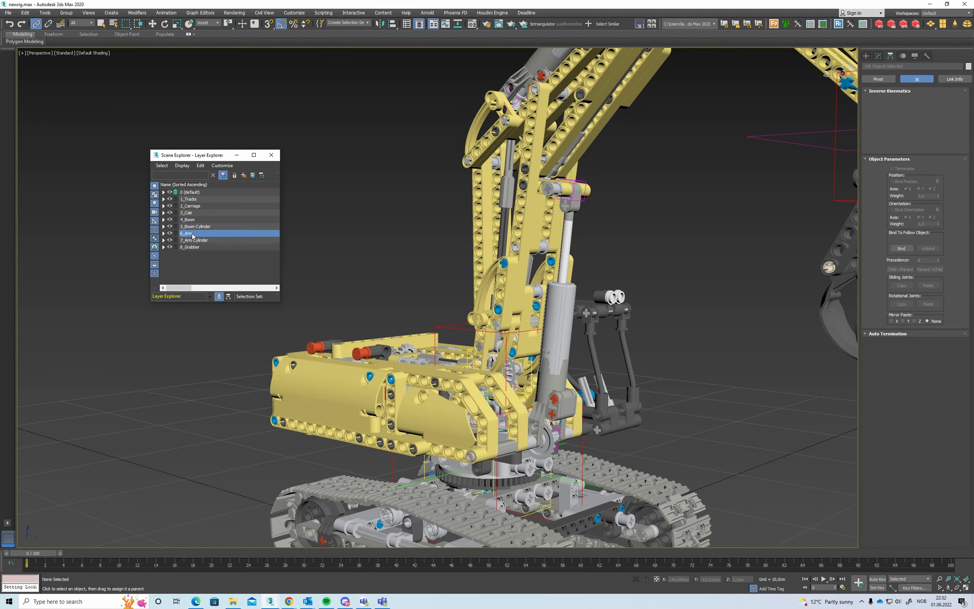
key(z)
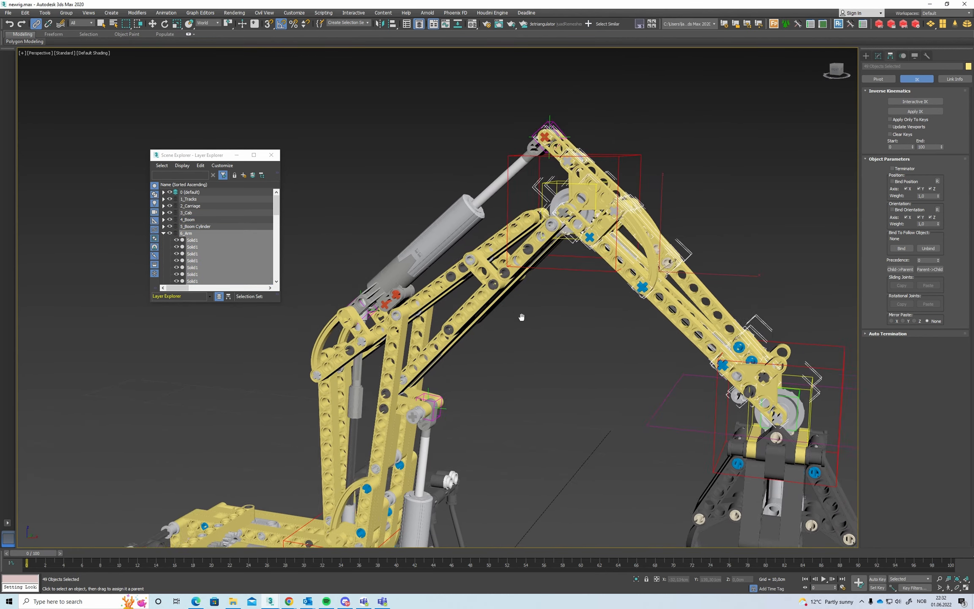
drag(655, 150, 614, 139)
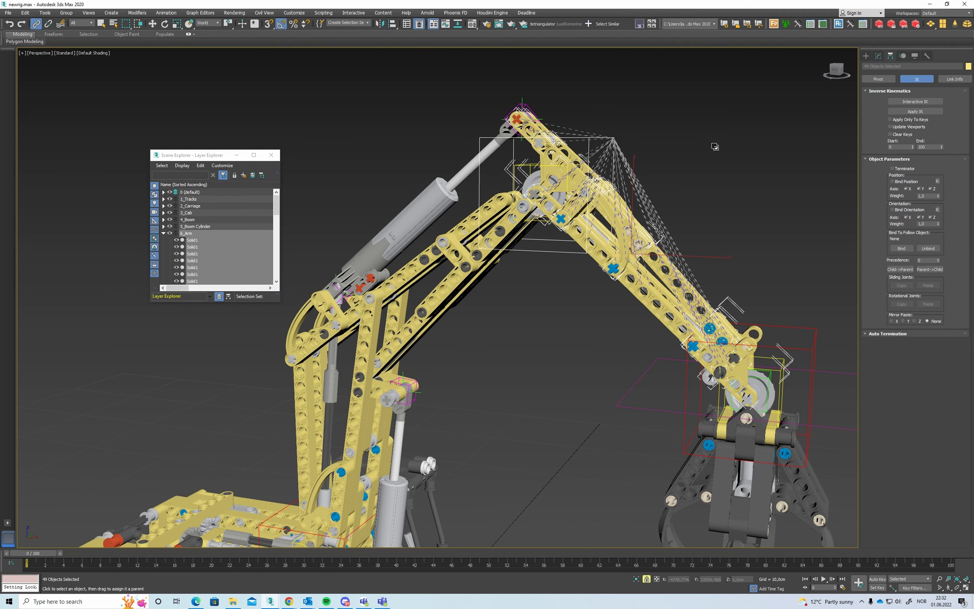
key(space)
click(736, 182)
- Select all objects in the 8_Grabber layer, link them to the box helper at the arm's end, and clear the selection
middle_drag(764, 240, 663, 74)
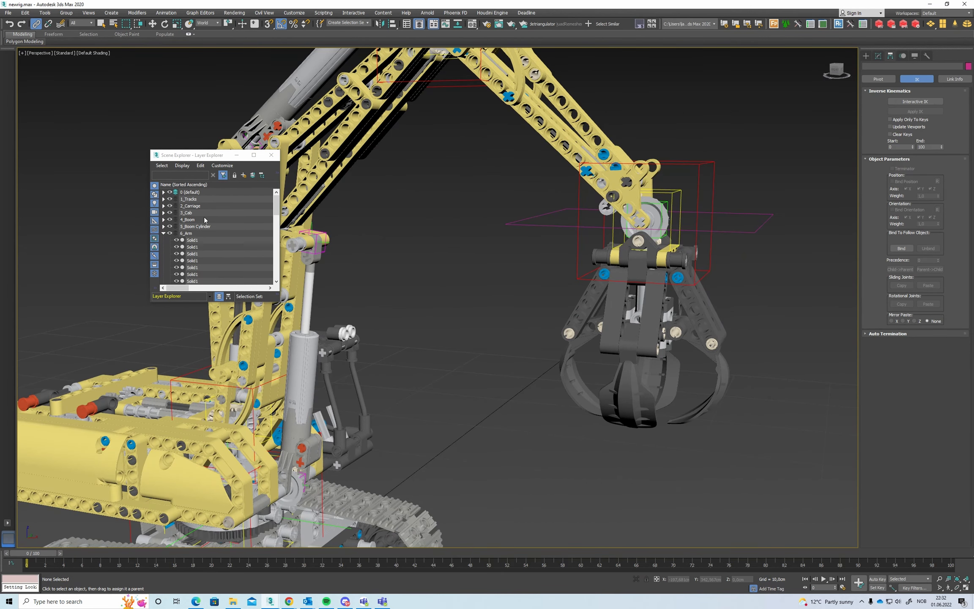
click(164, 232)
double_click(190, 247)
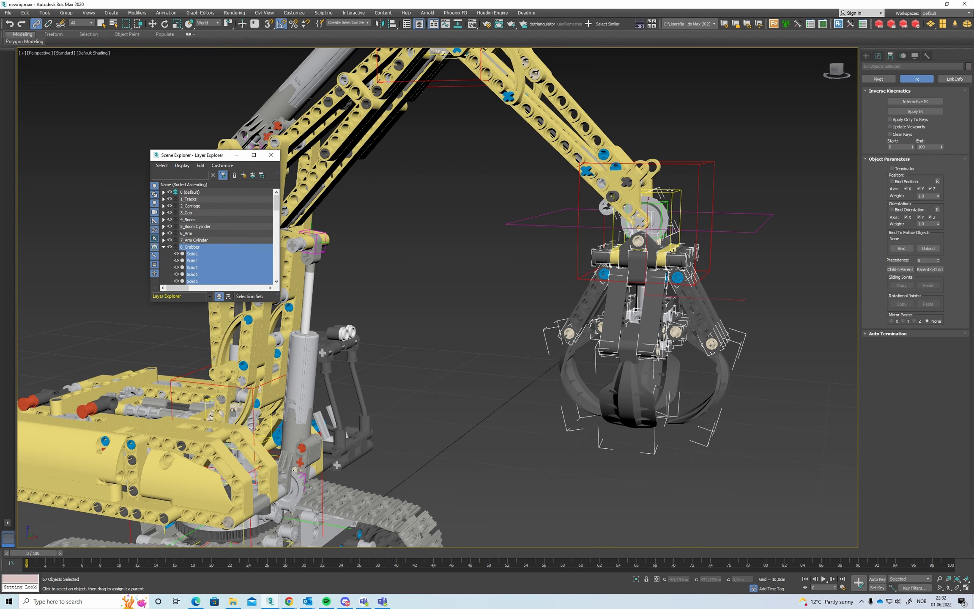
key(space)
drag(722, 157, 711, 165)
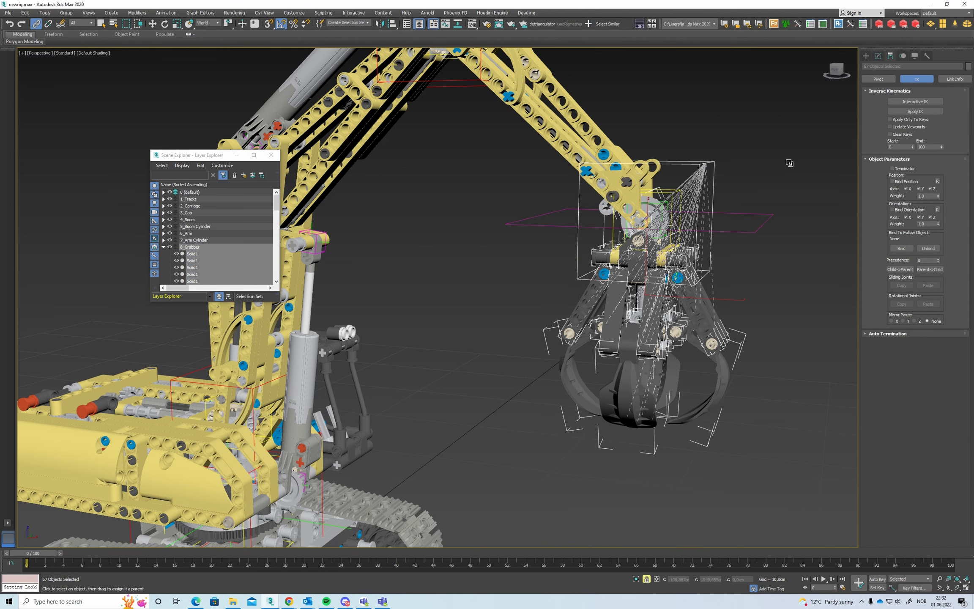
key(space)
click(740, 230)
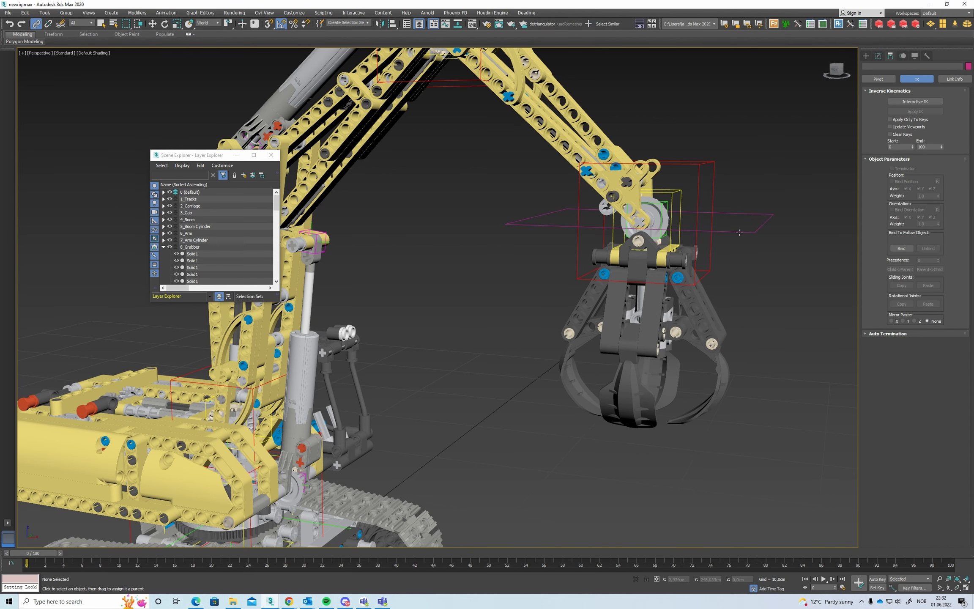
- Move the rectangle control again to test that the linked cab, boom, arm and grabber parts follow the rig
click(739, 232)
scroll(684, 224, down, 5)
key(w)
scroll(681, 223, up, 2)
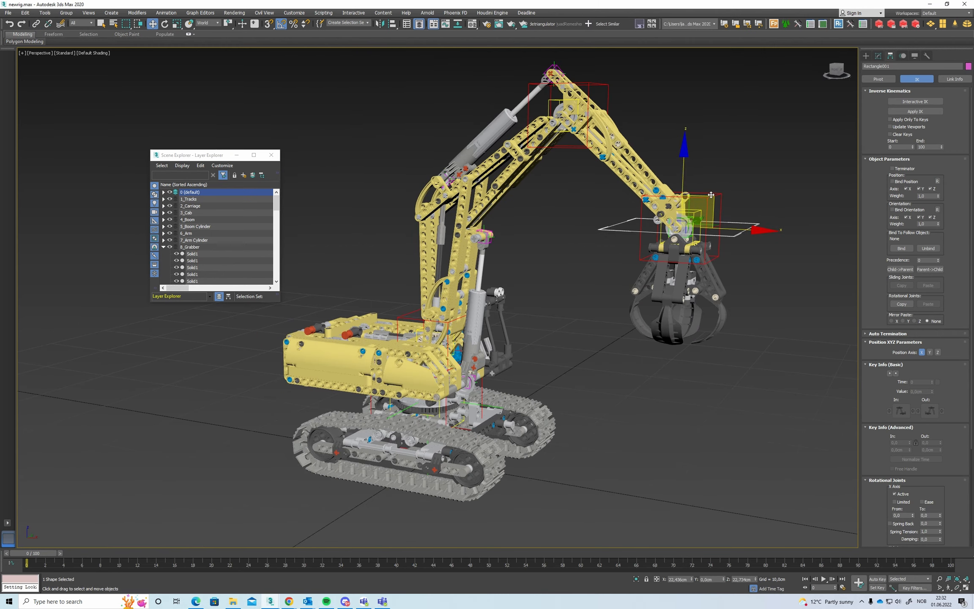
drag(710, 195, 704, 277)
alt+middle_drag(704, 277, 717, 316)
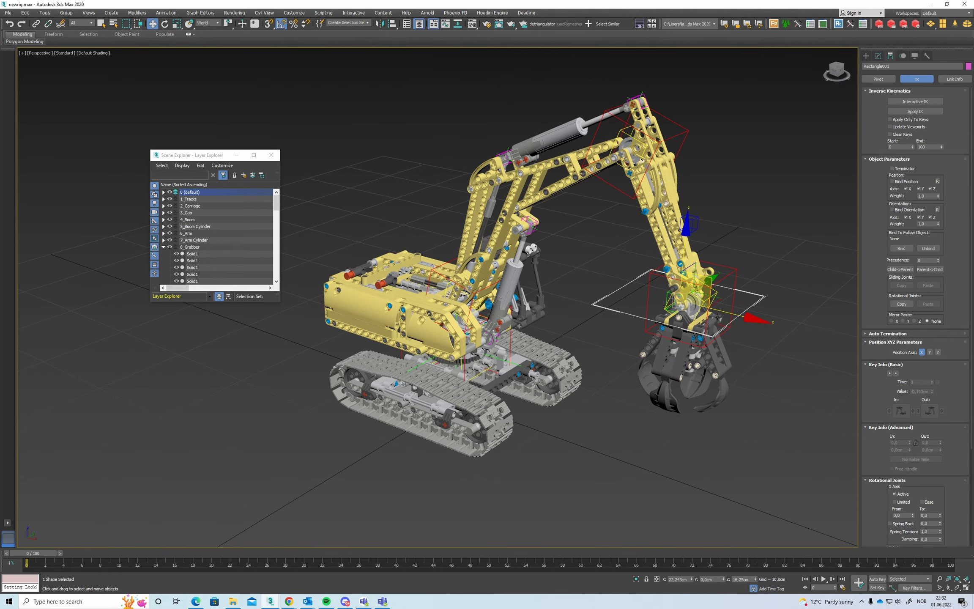
drag(719, 301, 658, 302)
alt+middle_drag(658, 302, 634, 291)
- Snap the rectangle control back to Point001 by aligning pivot point to pivot point on all three position axes, and deselect it
alt+middle_drag(713, 345, 680, 304)
key(alt+a)
click(673, 240)
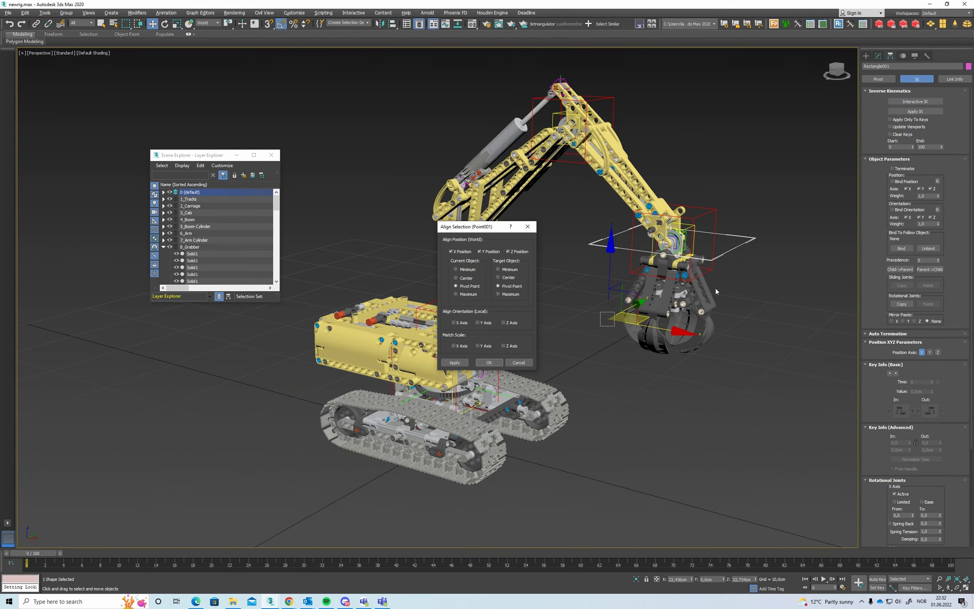
click(487, 362)
mouse_move(554, 278)
alt+middle_down()
mouse_move(545, 317)
mouse_move(561, 286)
alt+middle_up()
click(550, 312)
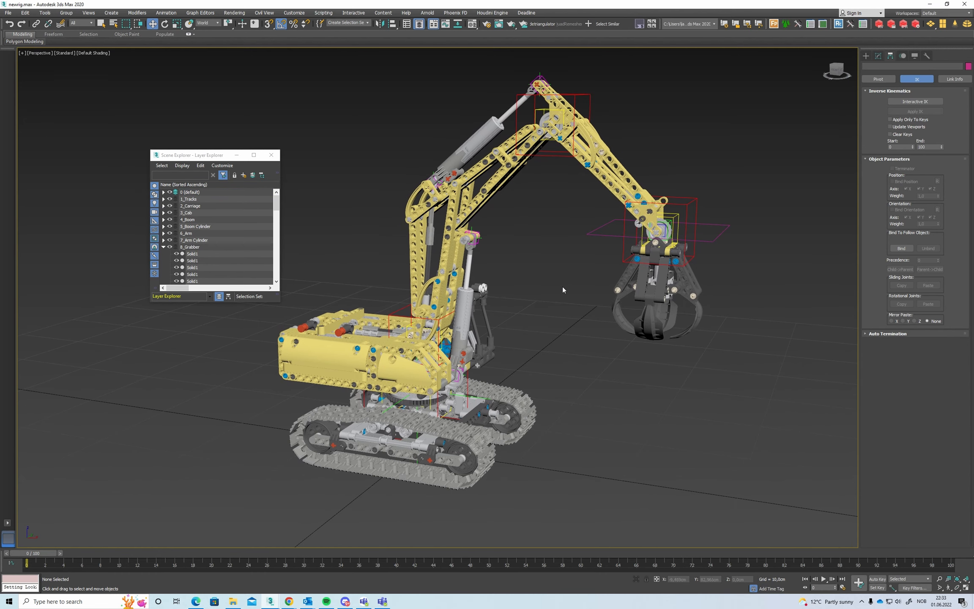